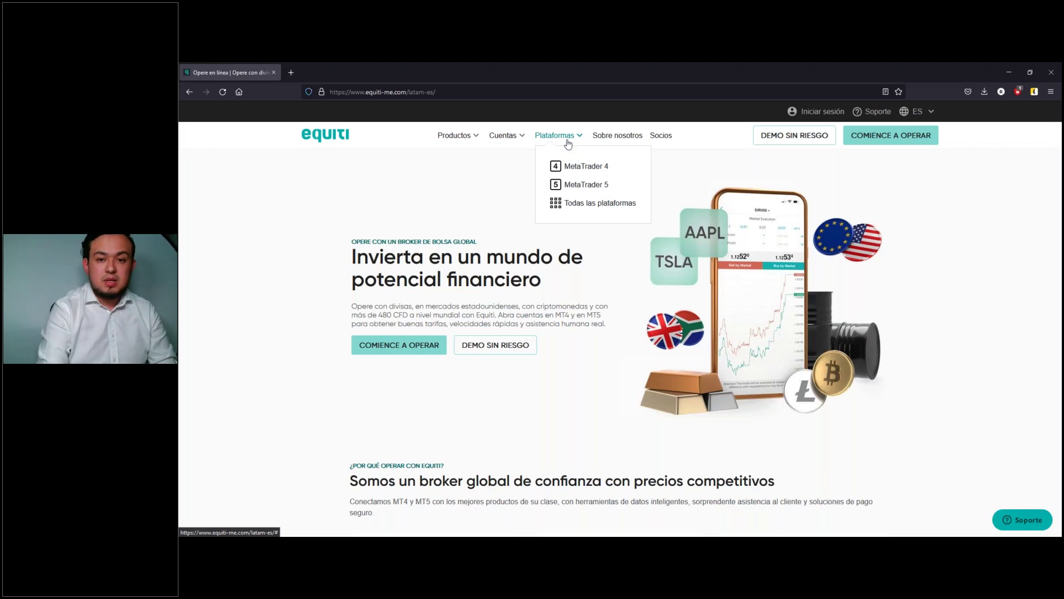
Step: Go to Equiti's MetaTrader 5 platform page and scroll down to the DESCARGUE MT5 button
click(591, 187)
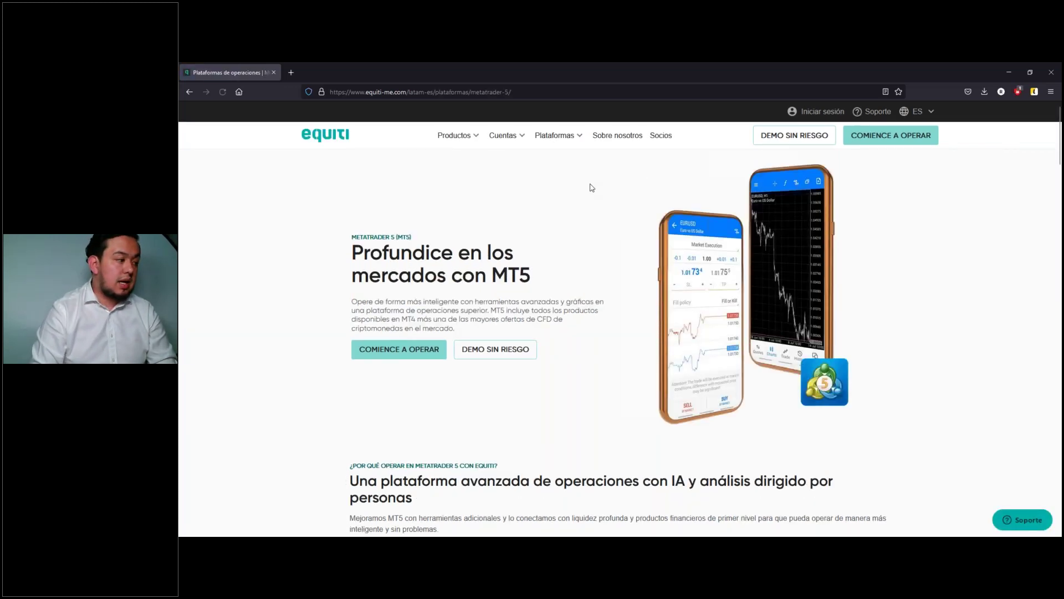
scroll(606, 263, down, 1)
scroll(606, 263, down, 8)
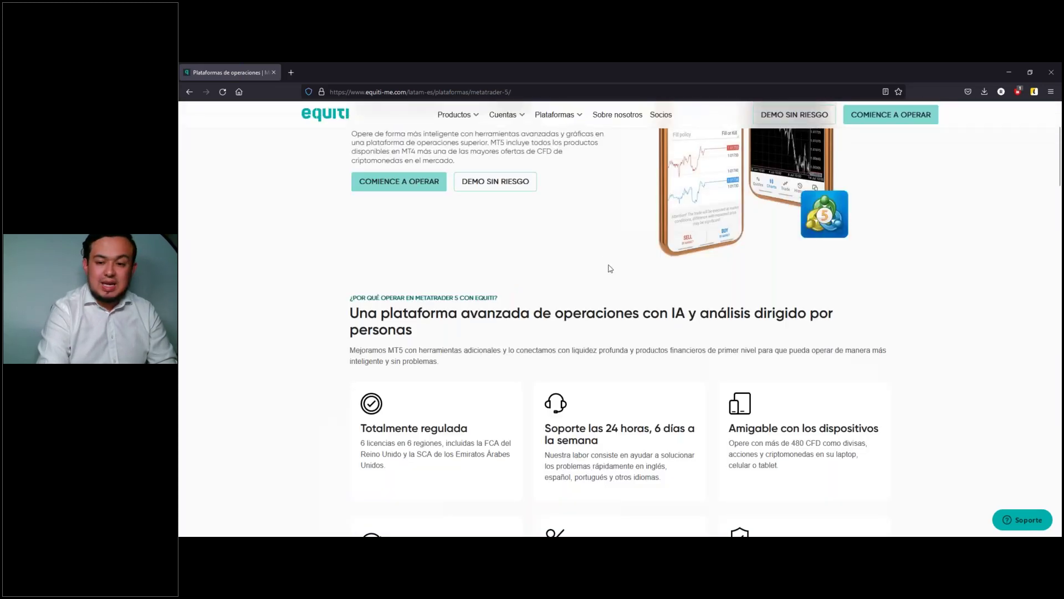
scroll(620, 318, down, 6)
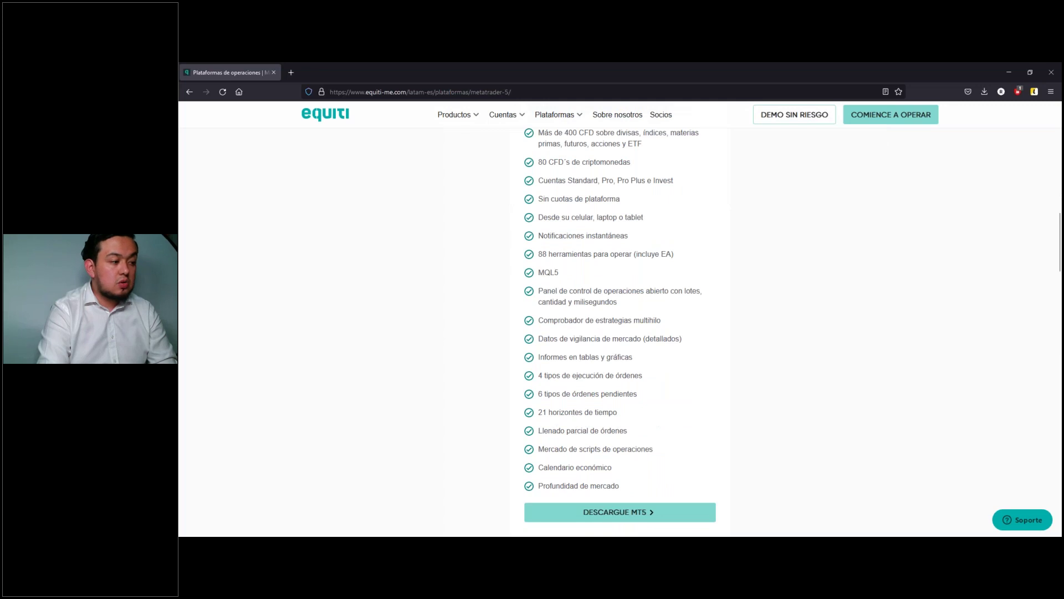
scroll(613, 269, down, 3)
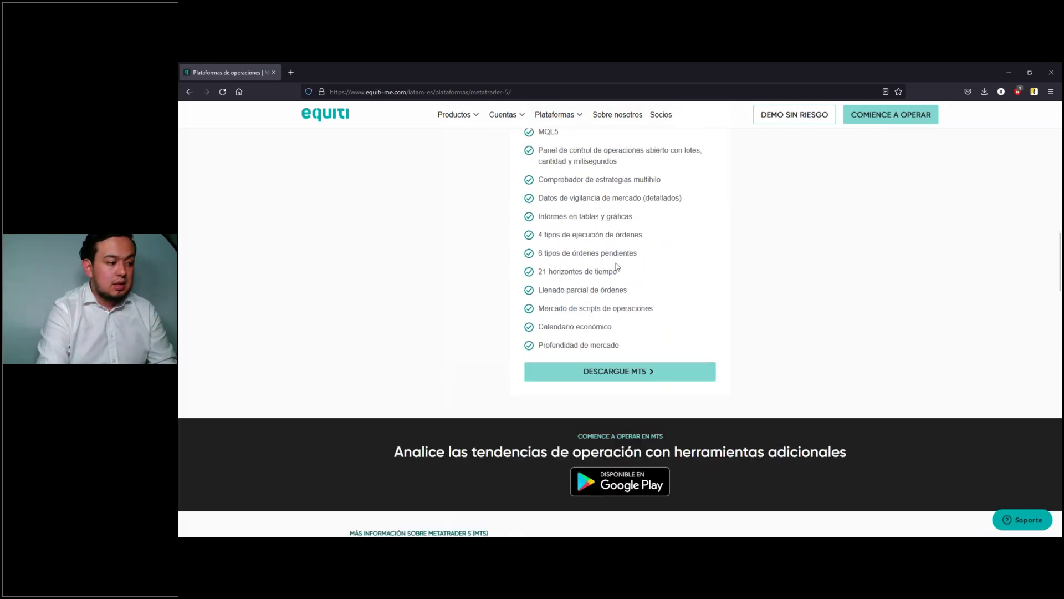
scroll(617, 266, up, 2)
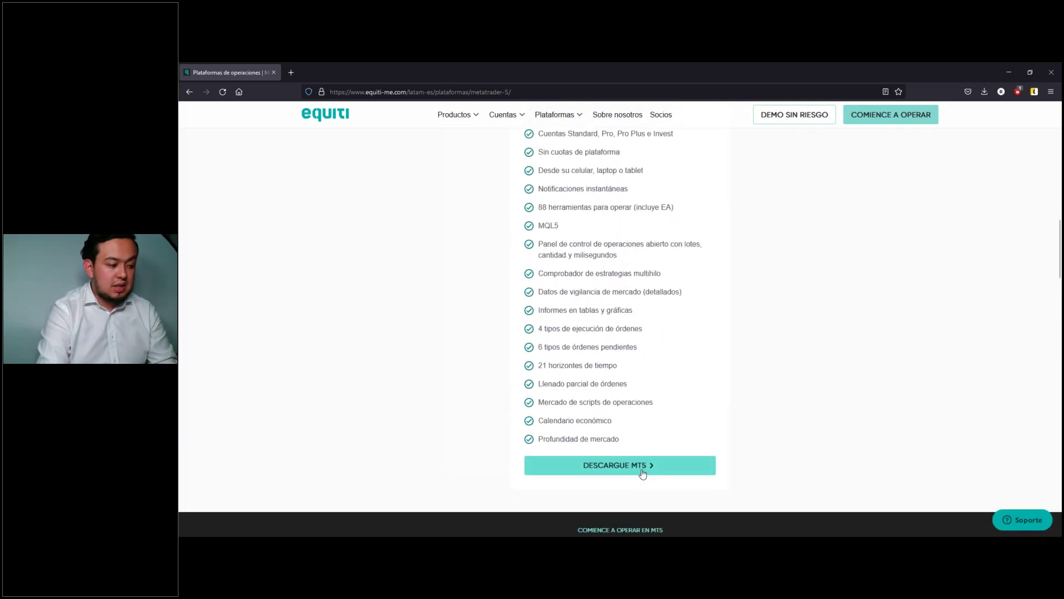
Step: Download the MT5 installer, dismiss the downloads panel and return to the page top
click(643, 473)
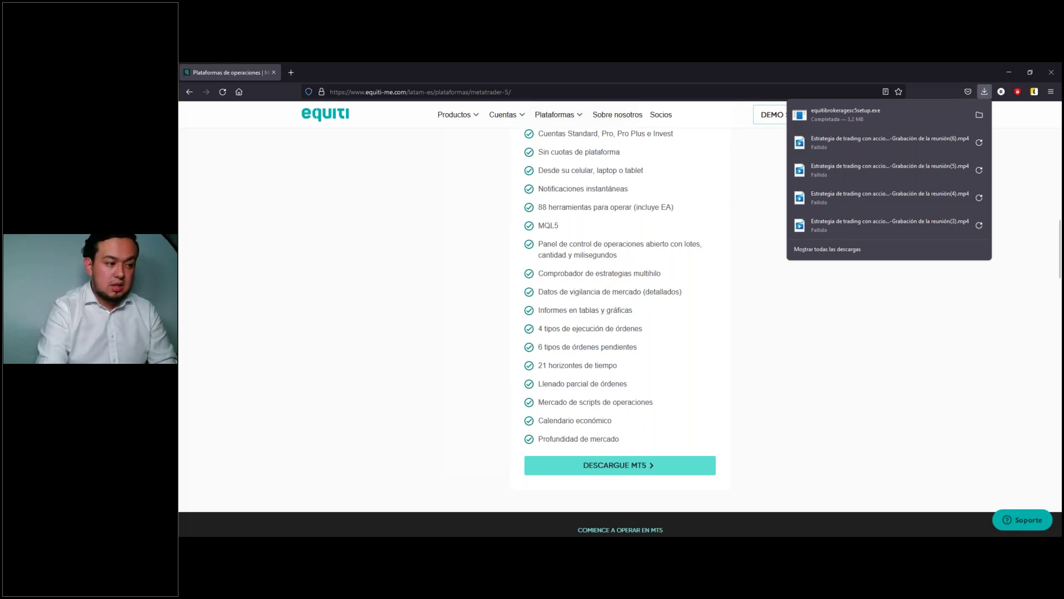
click(803, 382)
scroll(804, 351, up, 4)
scroll(803, 348, up, 10)
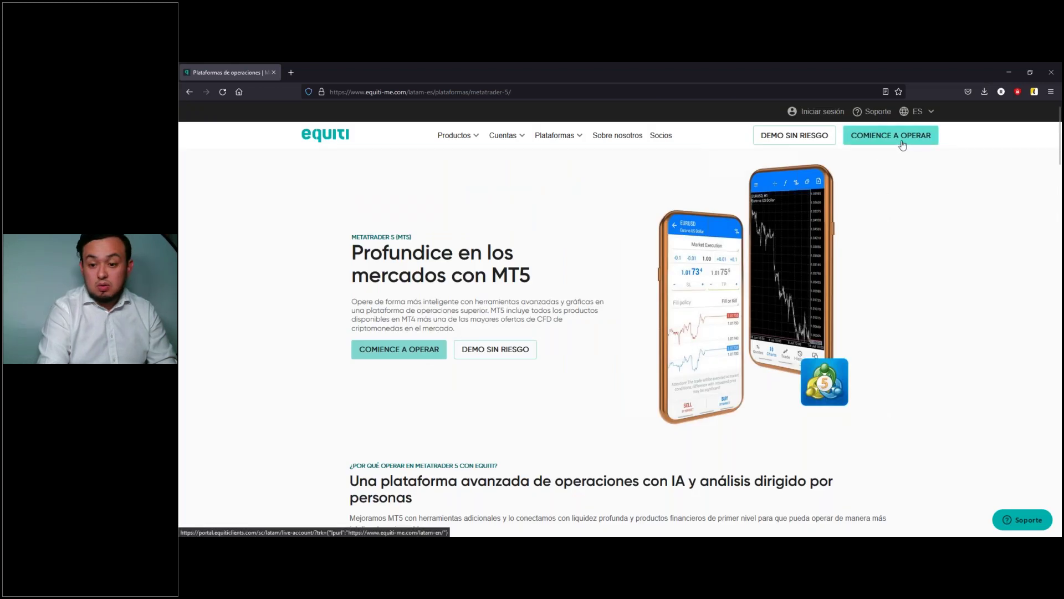
Step: Bring up the DEMO SIN RIESGO sign-up form and scroll through its fields
click(808, 138)
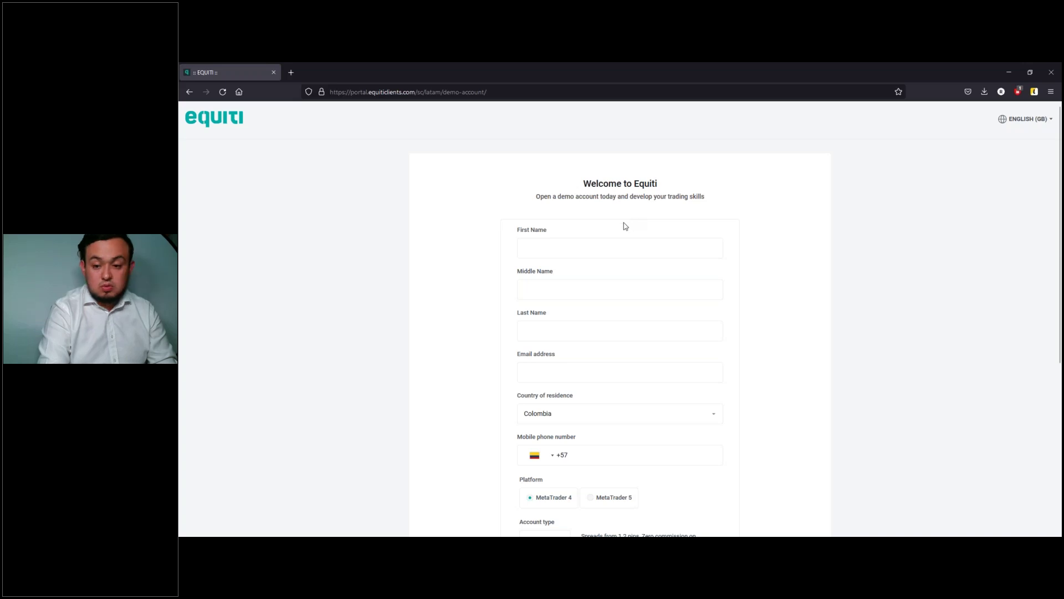
scroll(625, 225, down, 5)
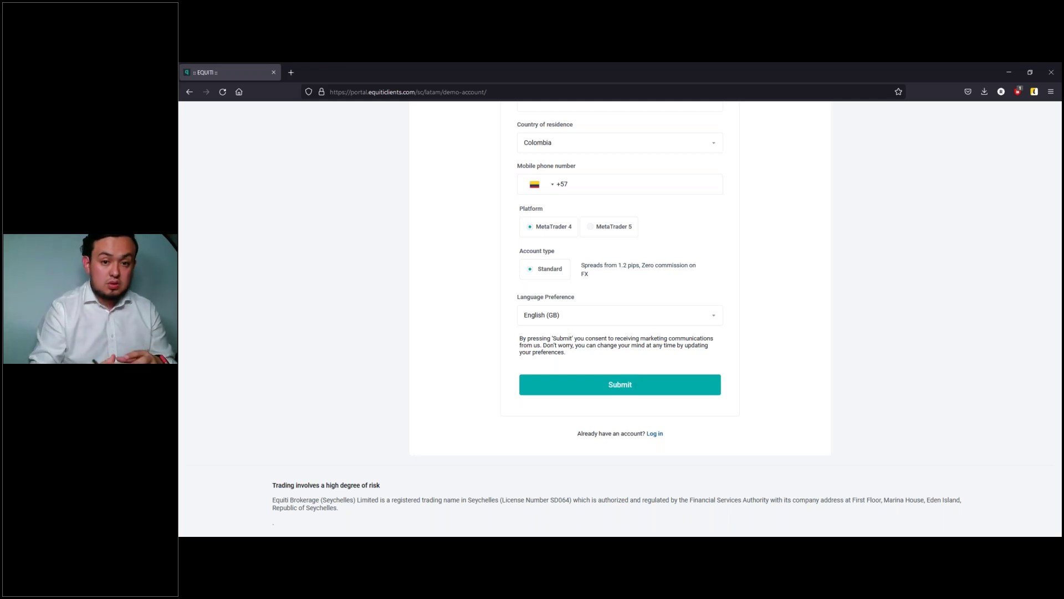
scroll(613, 337, up, 5)
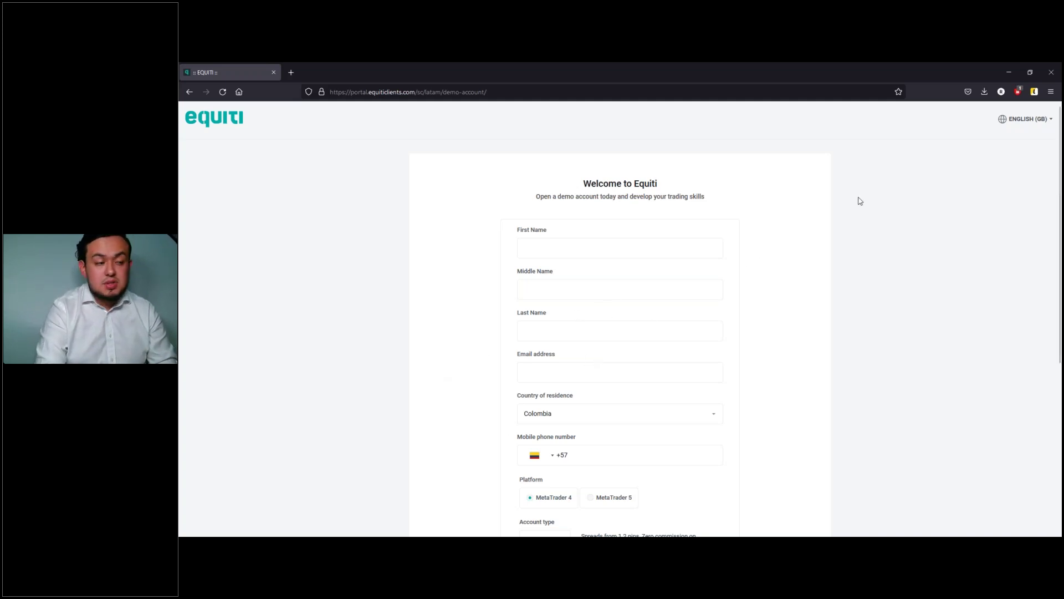
Step: Change the demo form's language from ENGLISH (GB) to Española and click into Primer Nombre
click(1025, 118)
click(1004, 164)
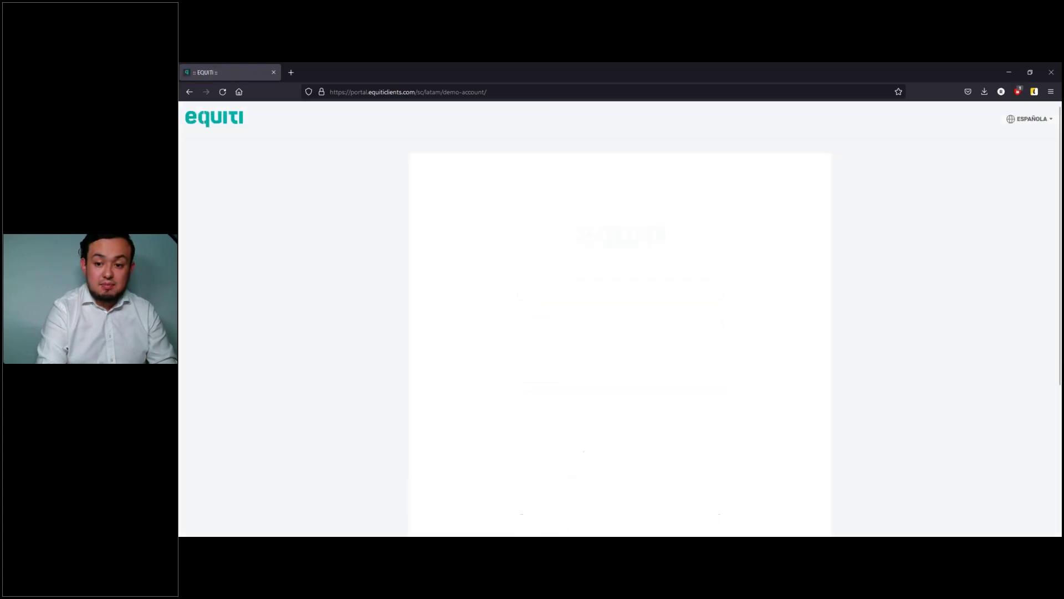
scroll(593, 244, down, 1)
scroll(593, 244, down, 1)
click(622, 200)
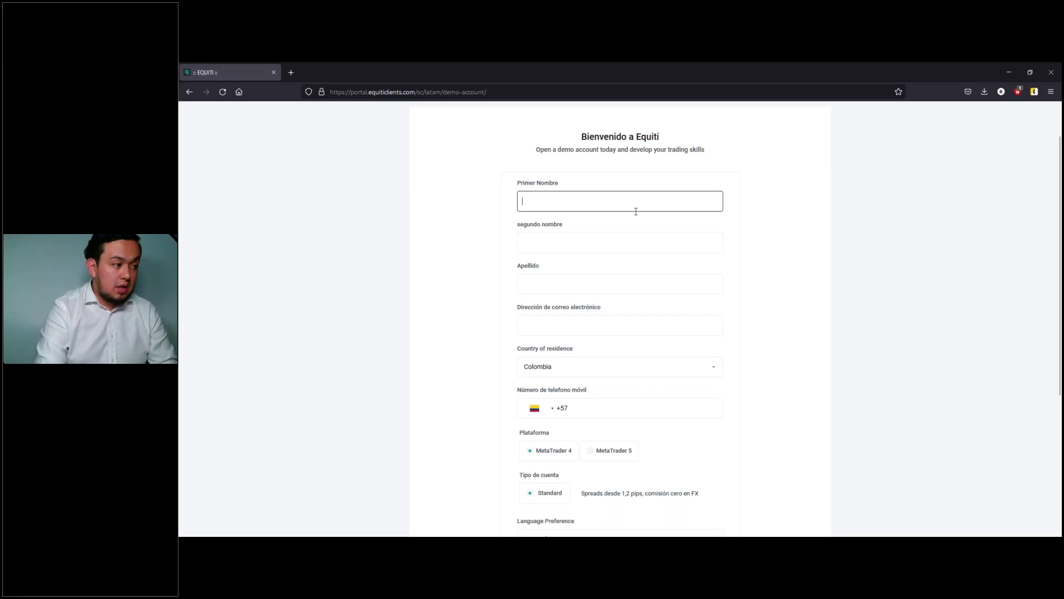
scroll(607, 219, up, 1)
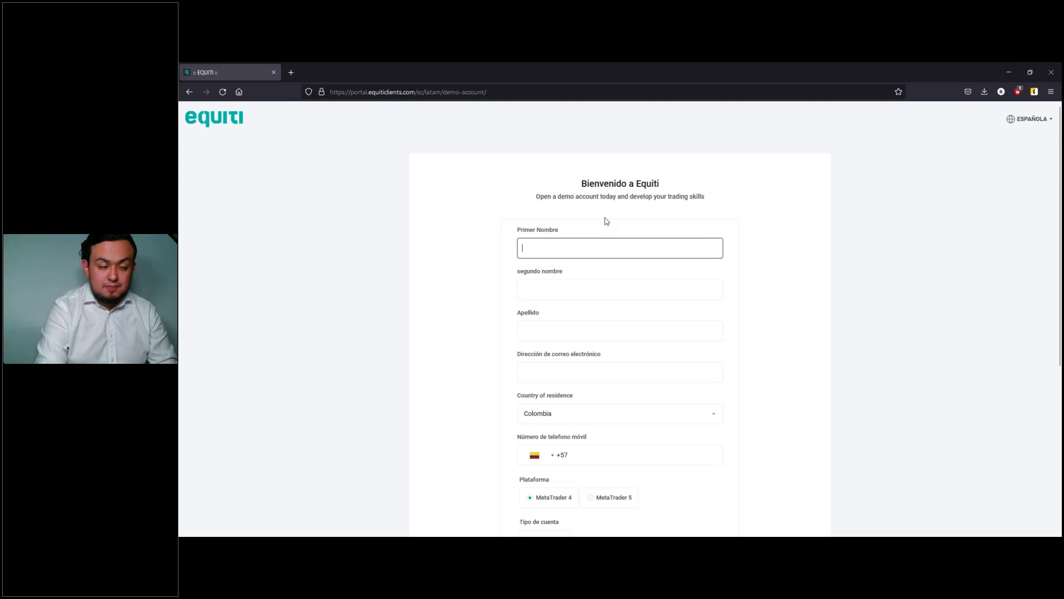
click(220, 122)
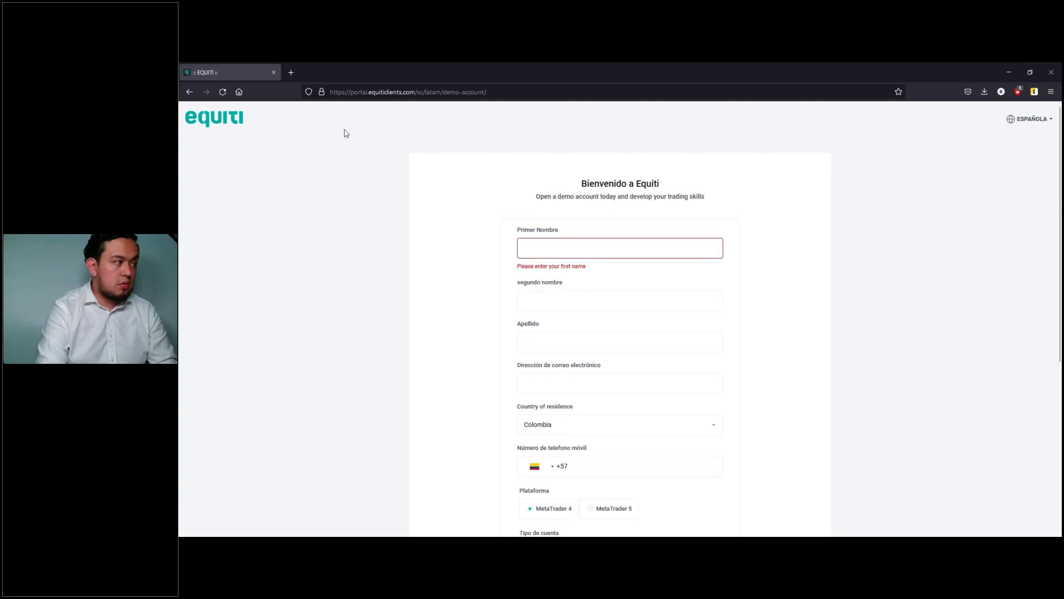
Step: Load the Equiti website by typing equiti and go to the Iniciar sesión page
click(431, 92)
text(equiti-me.com/)
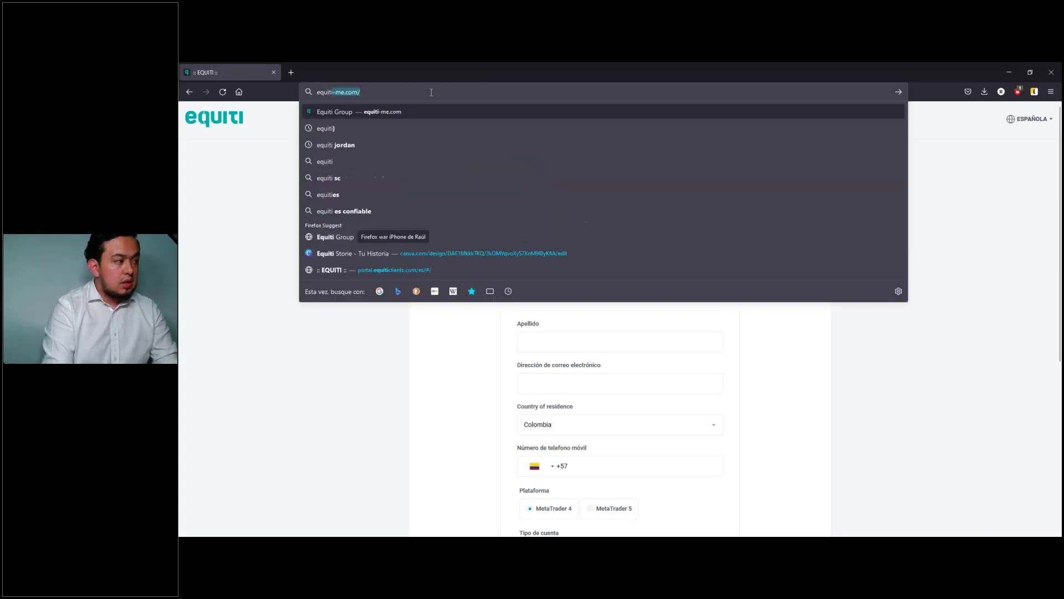
key(Return)
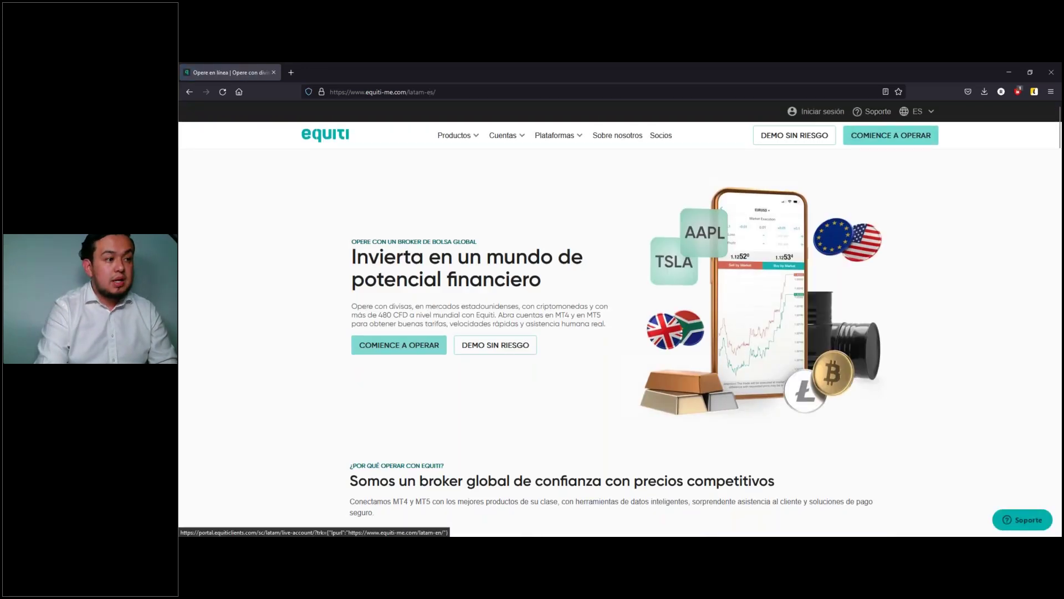
click(822, 111)
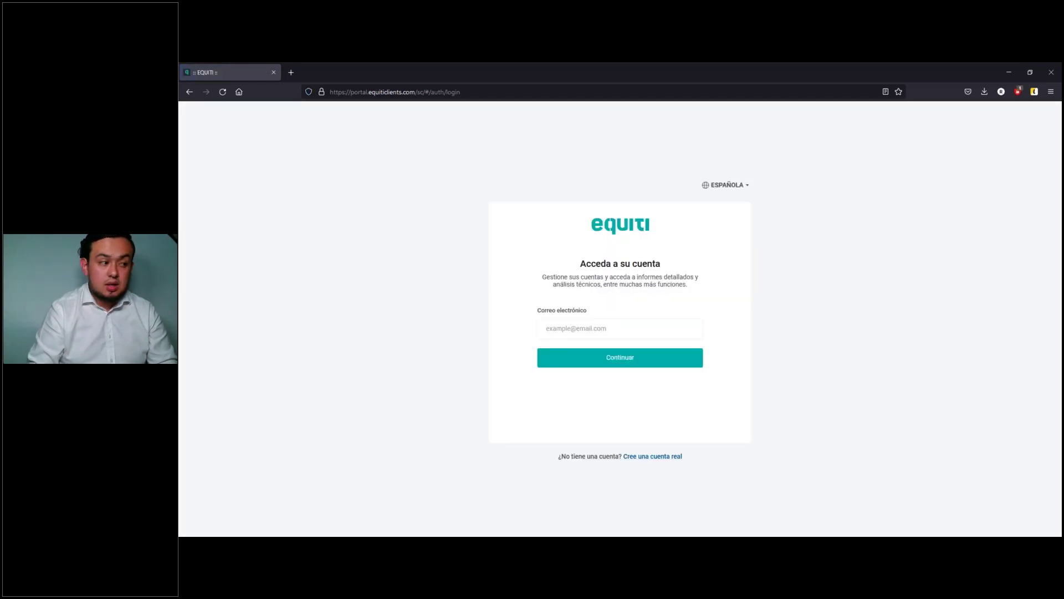
Step: Log in with the saved account e-mail and password
click(644, 327)
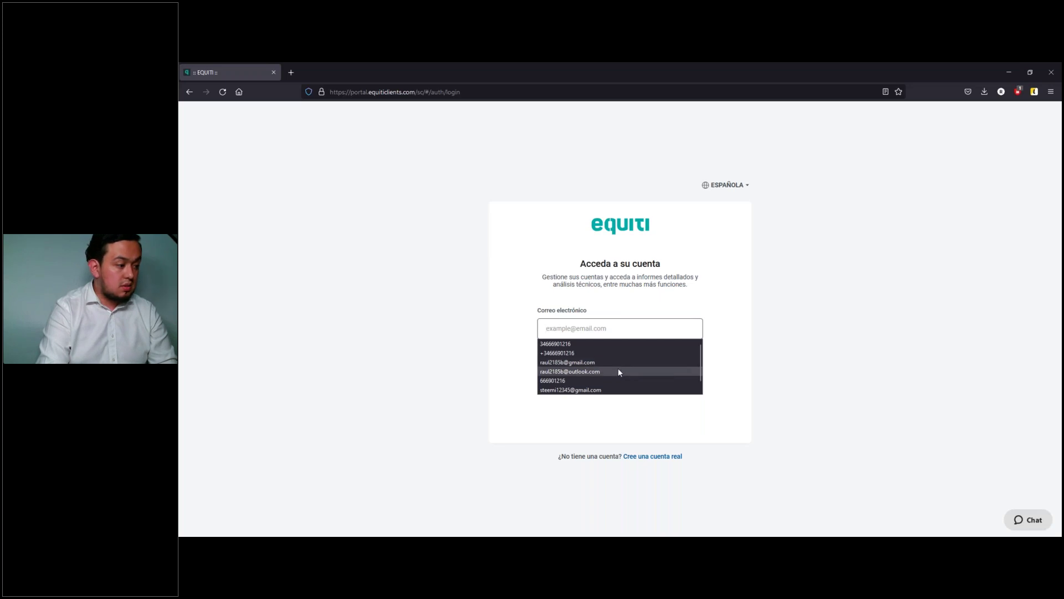
click(619, 371)
click(619, 357)
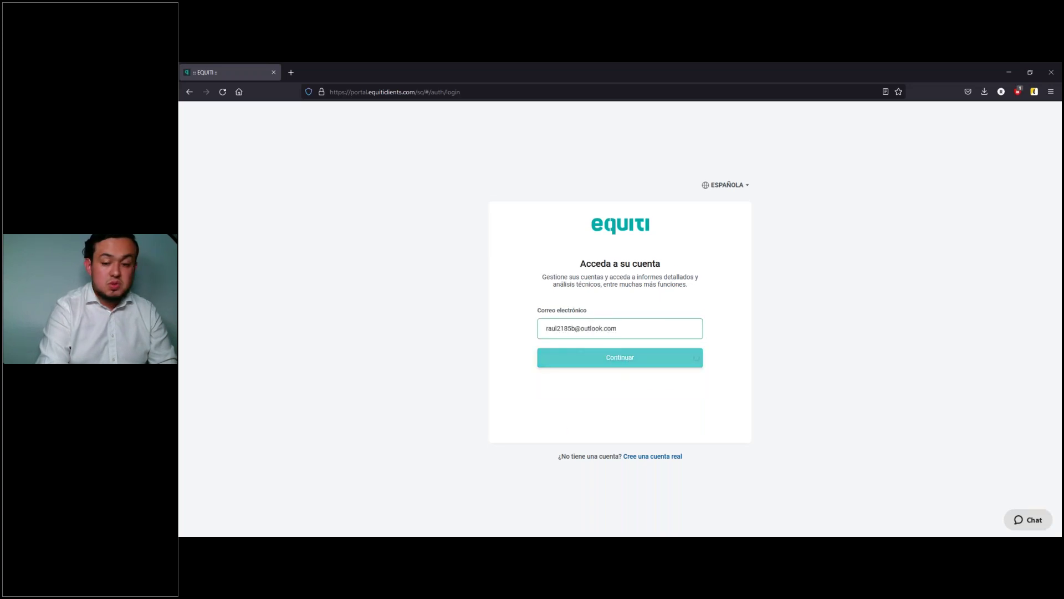
click(599, 386)
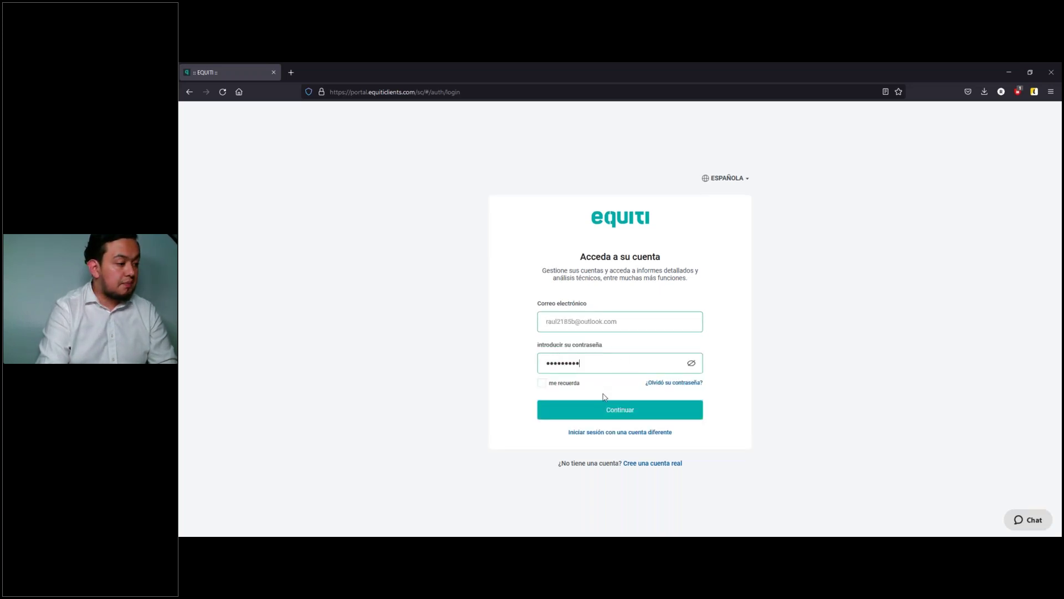
click(614, 408)
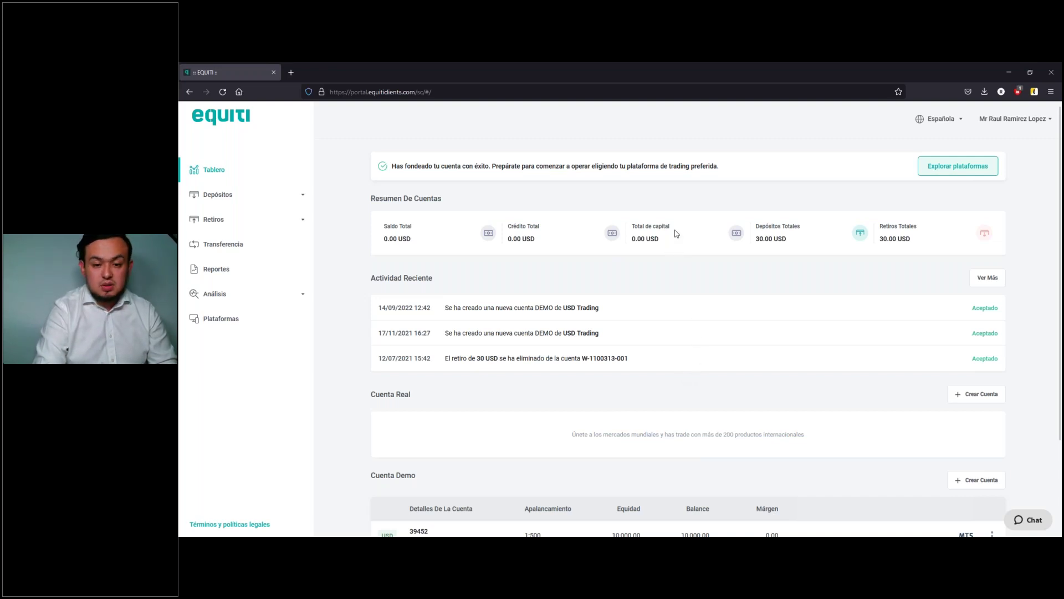
Step: Start a new demo account with MetaTrader 5 as platform and the Standard account type
scroll(676, 232, down, 2)
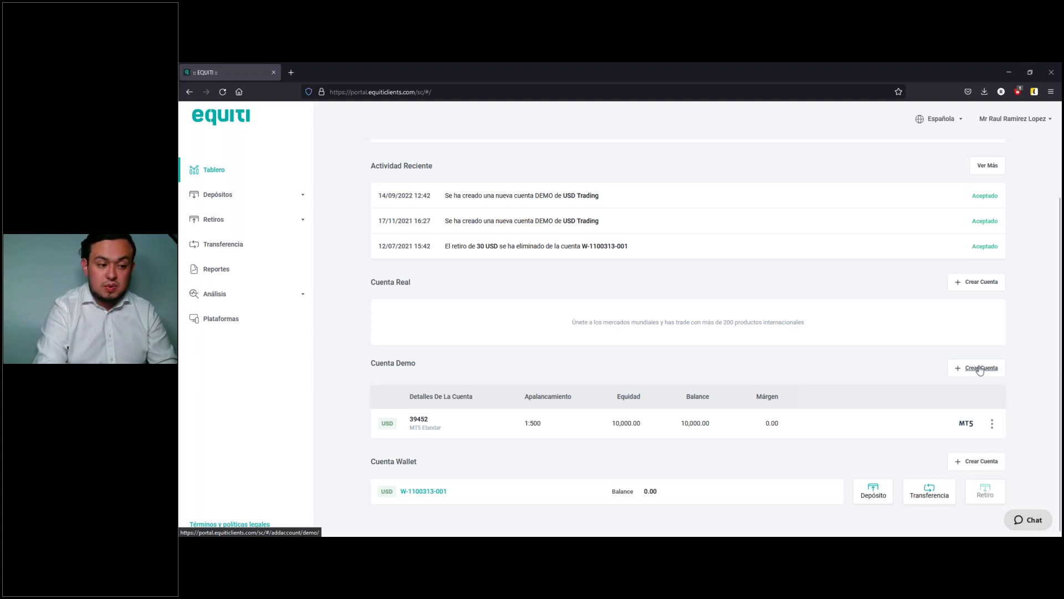
click(980, 369)
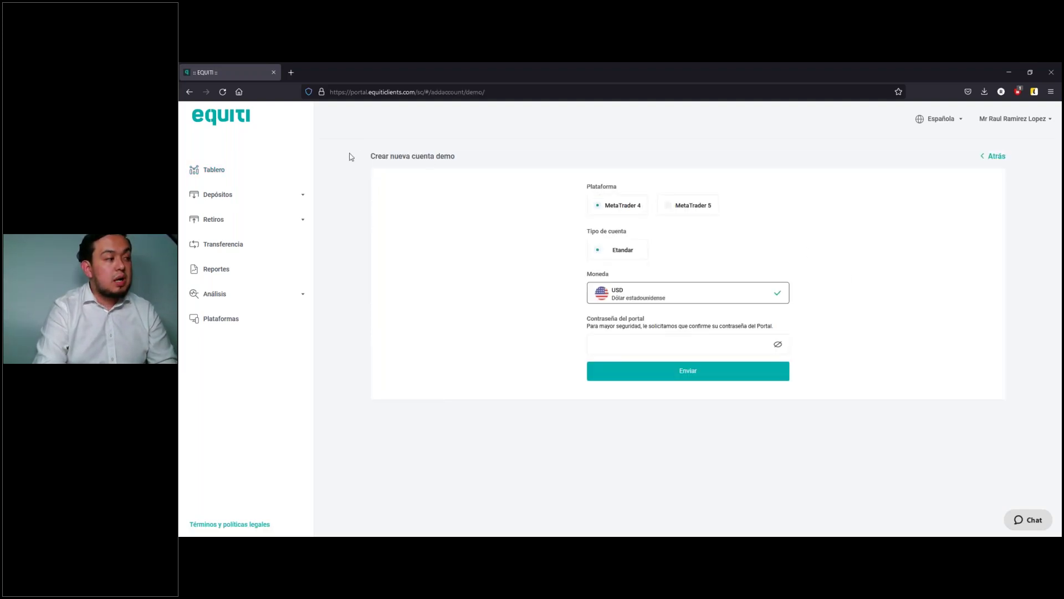
drag(351, 156, 511, 159)
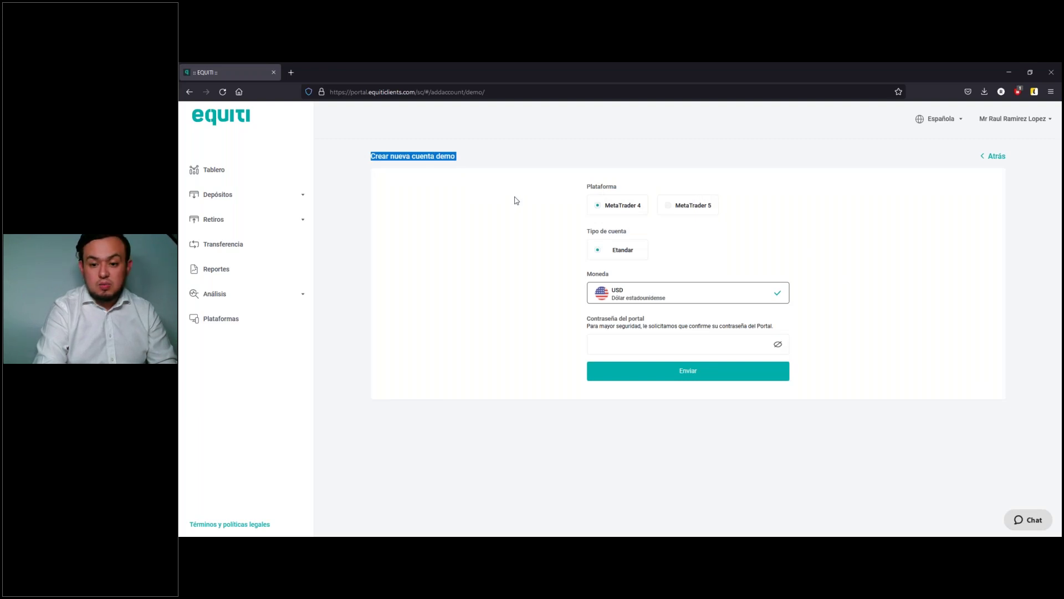
click(686, 211)
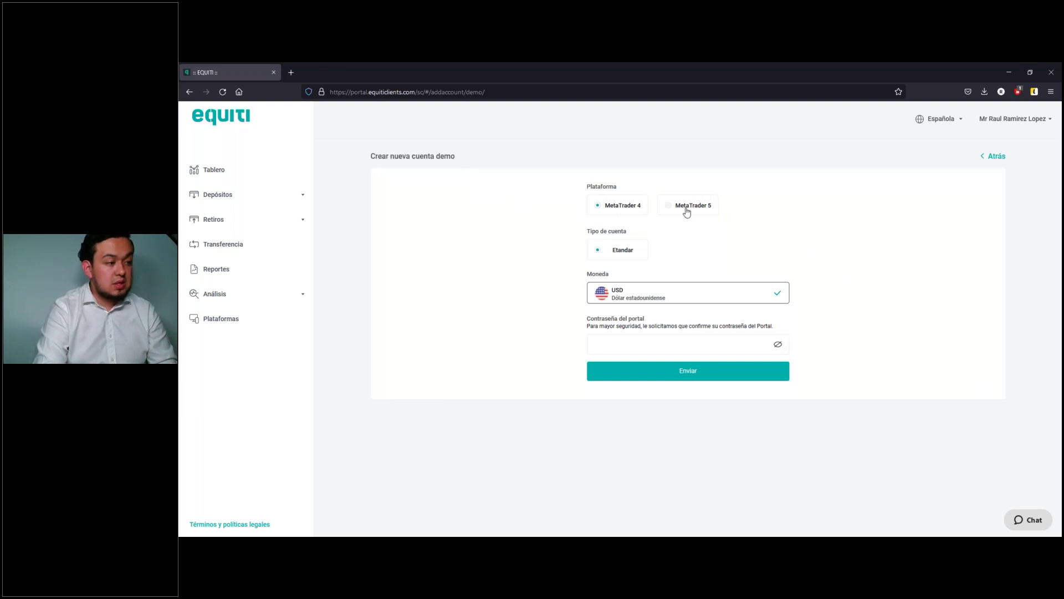
click(596, 205)
click(660, 214)
click(614, 253)
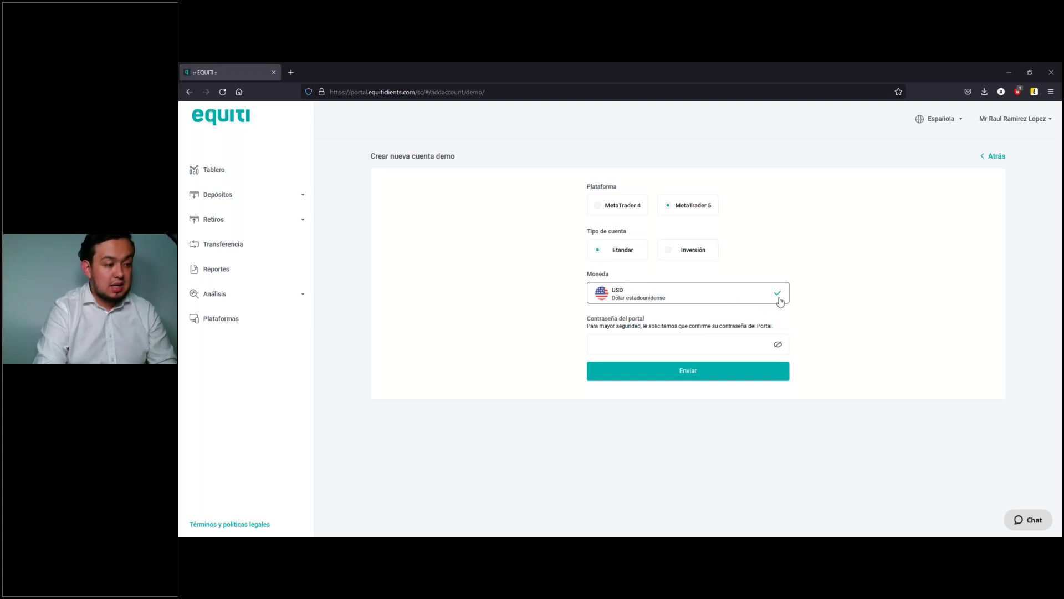
Step: Fill in the saved portal password and submit the demo account request
click(689, 344)
click(687, 361)
click(696, 370)
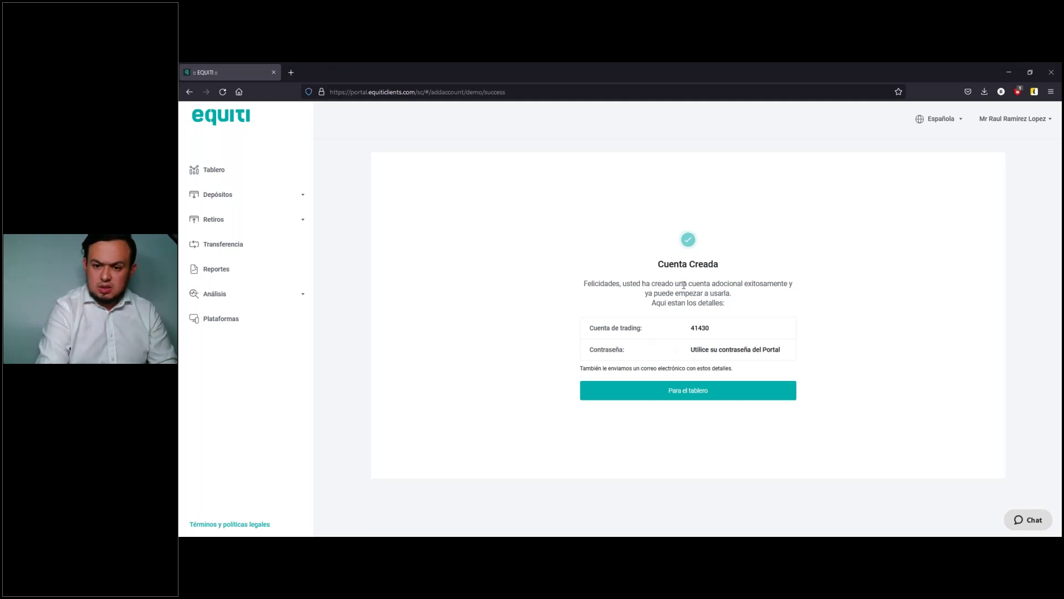
Step: Highlight the new account number and portal-password note, then go to Plataformas
drag(665, 353, 785, 361)
click(695, 331)
drag(688, 333, 720, 332)
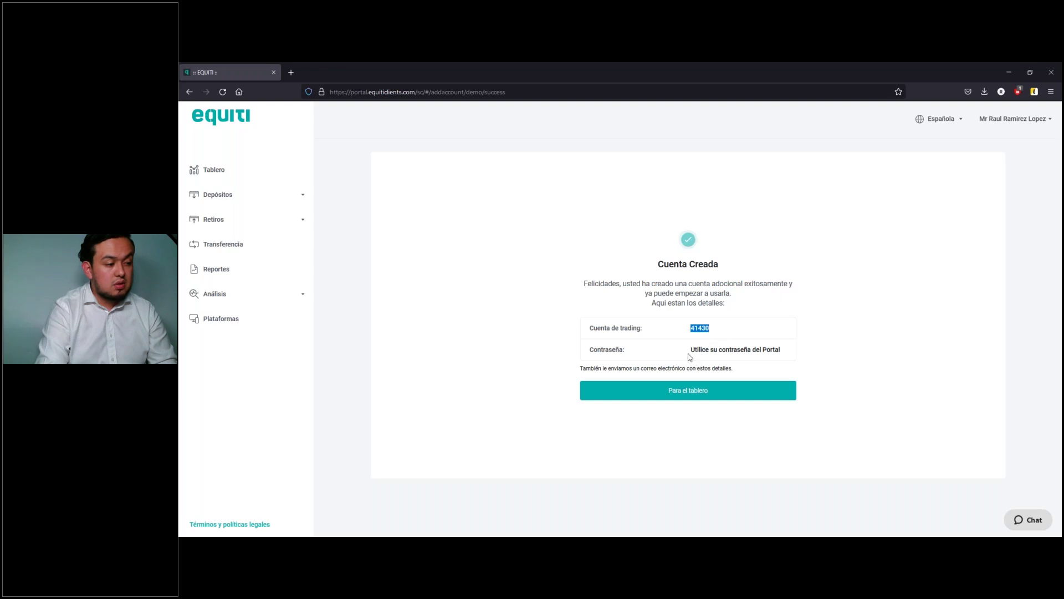
drag(691, 360, 798, 360)
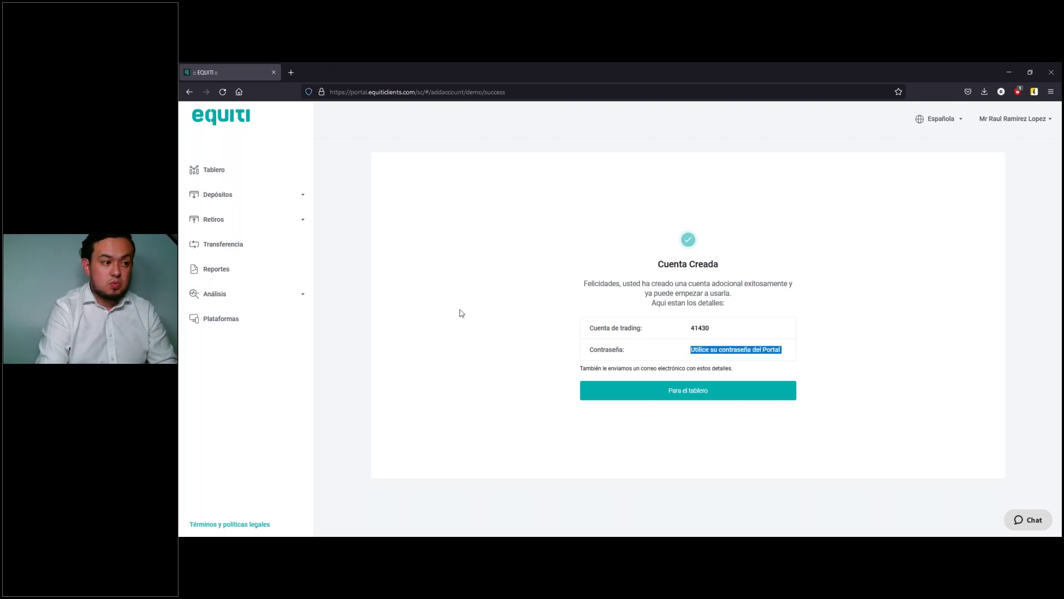
click(219, 317)
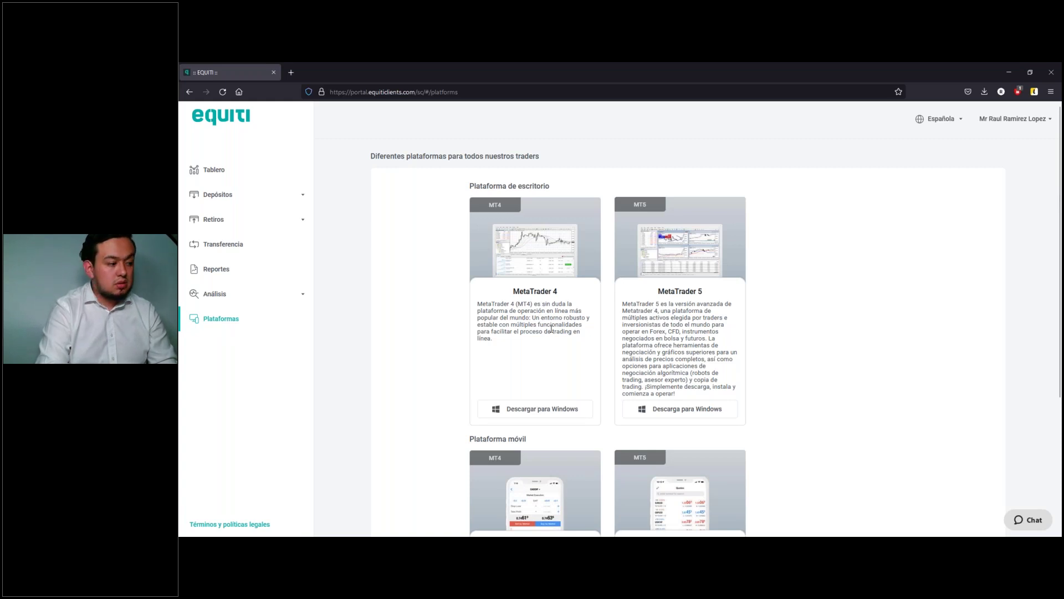
Step: Download the MetaTrader 5 installer for Windows and launch the setup from the downloads list
scroll(682, 330, down, 3)
scroll(682, 330, up, 3)
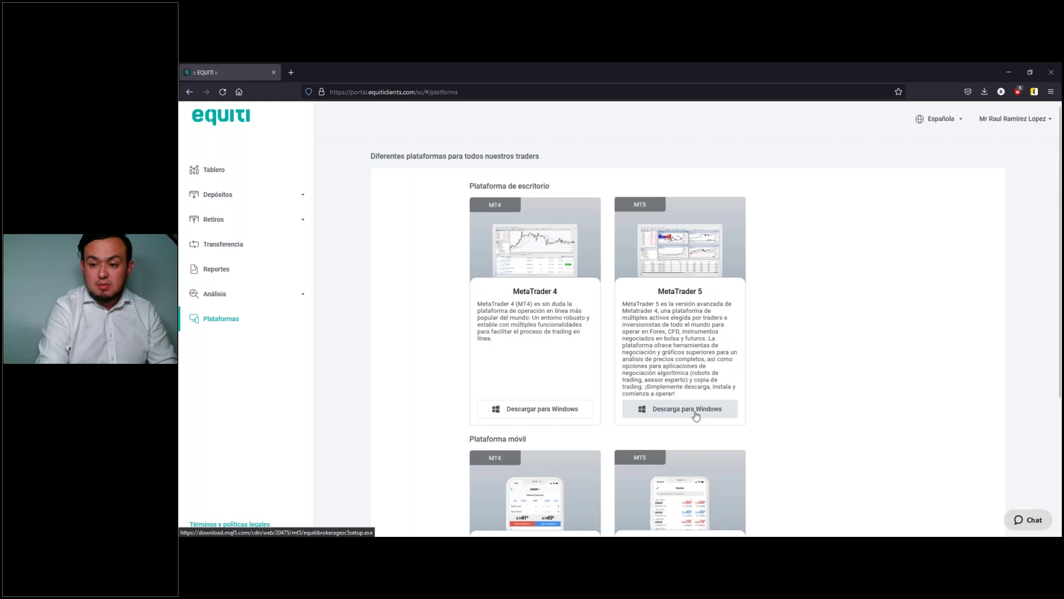
click(695, 413)
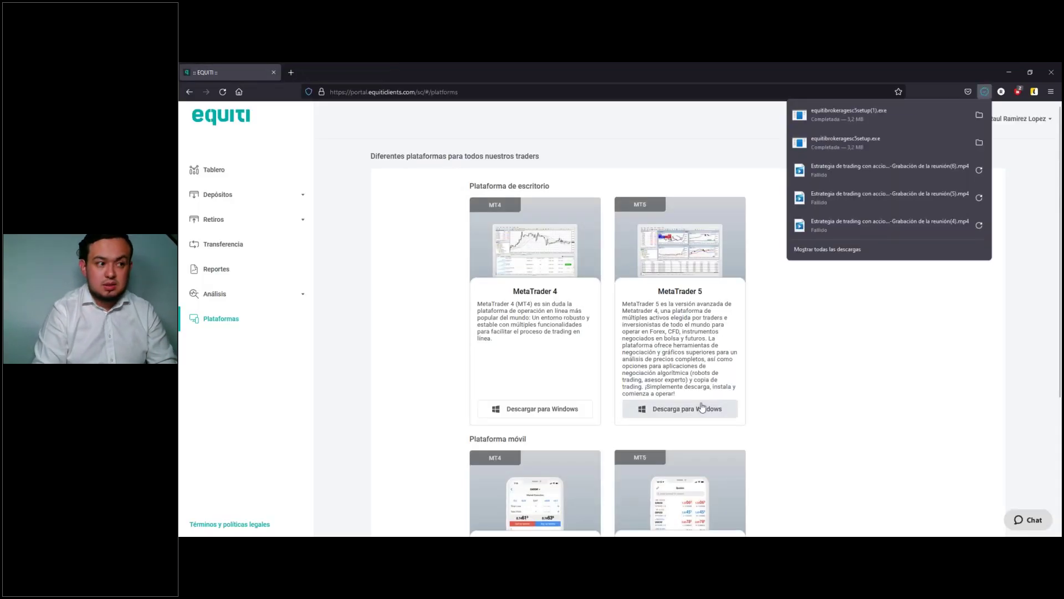
click(839, 115)
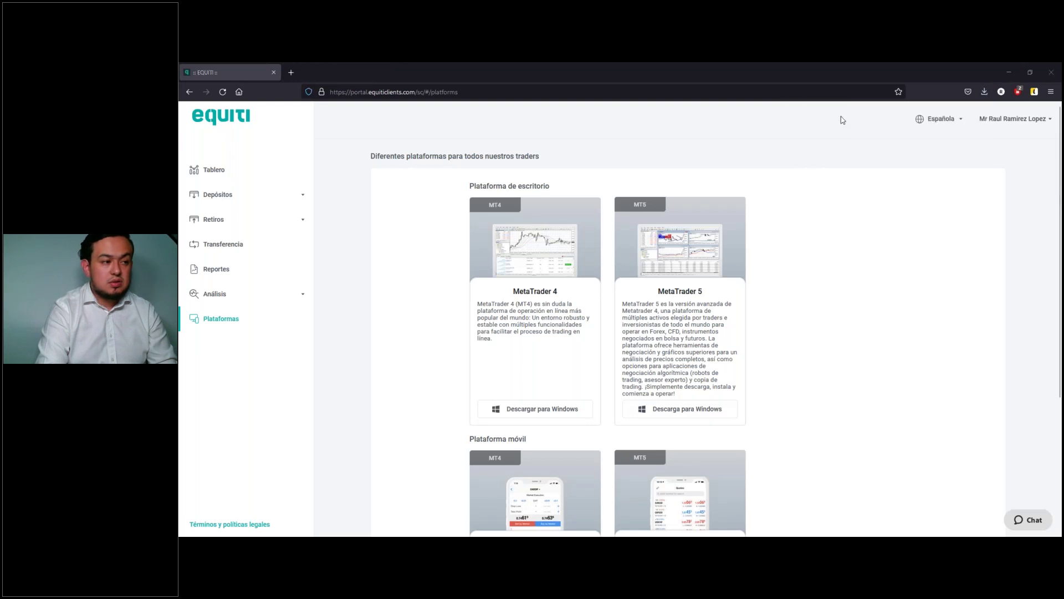
click(985, 92)
click(985, 92)
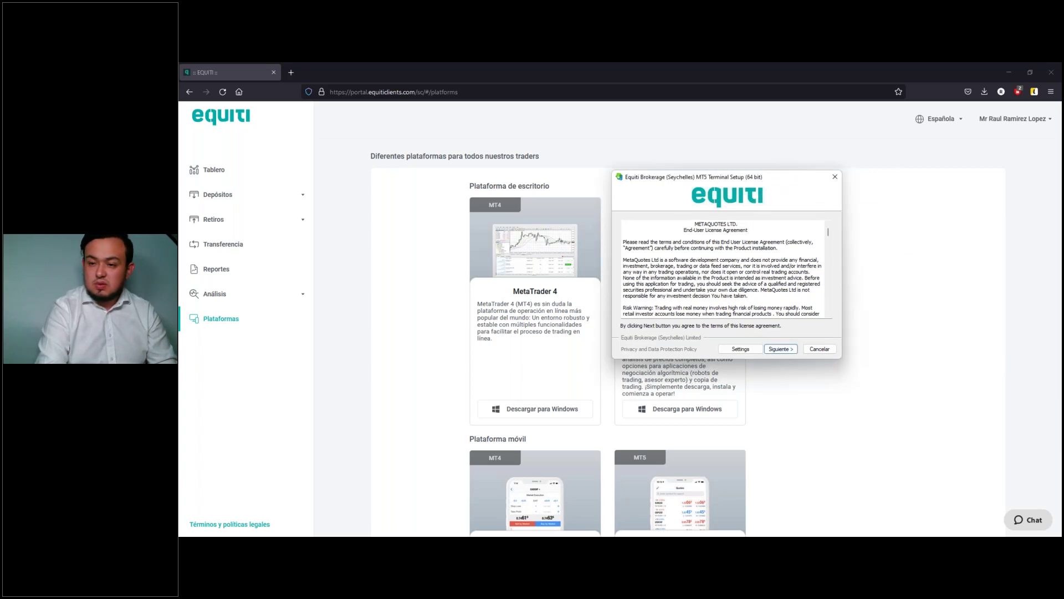
Step: Read through and accept the licence, install Equiti MT5 Terminal, and click Finalizar
scroll(734, 239, down, 1)
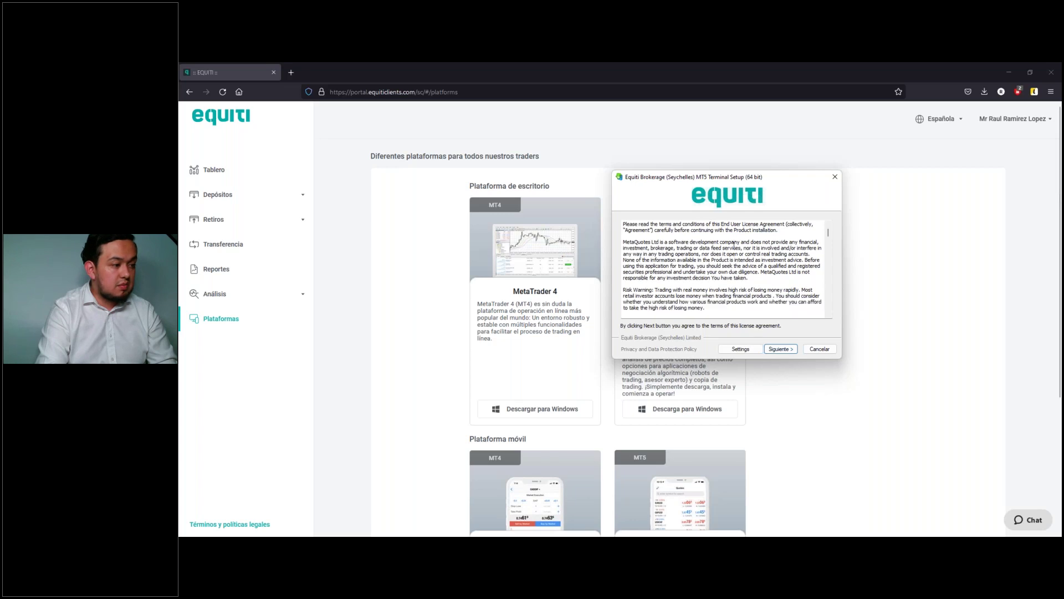
scroll(734, 244, down, 2)
scroll(734, 244, up, 2)
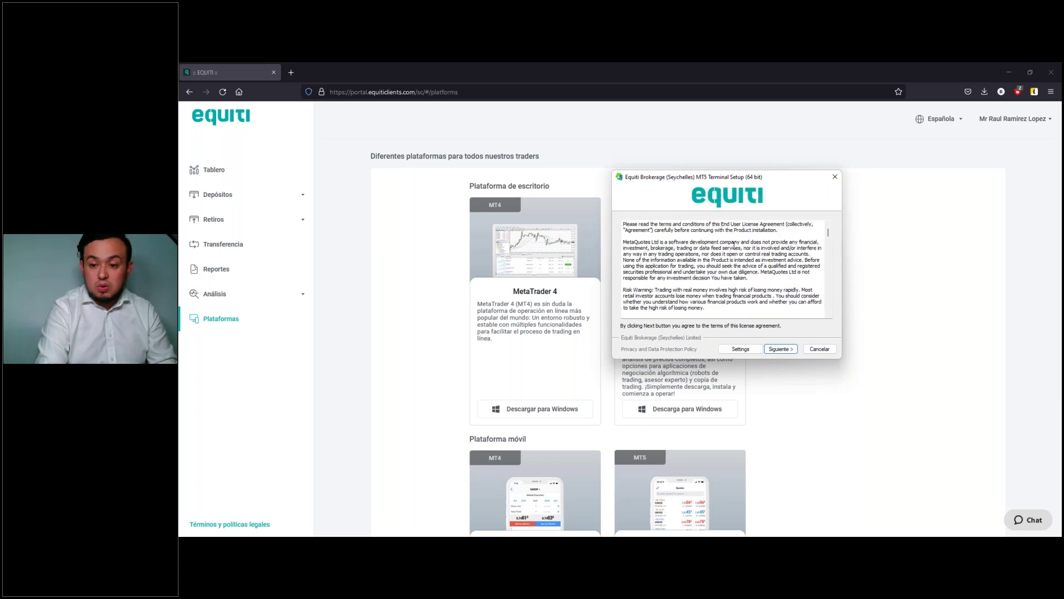
scroll(733, 244, down, 6)
scroll(734, 244, down, 8)
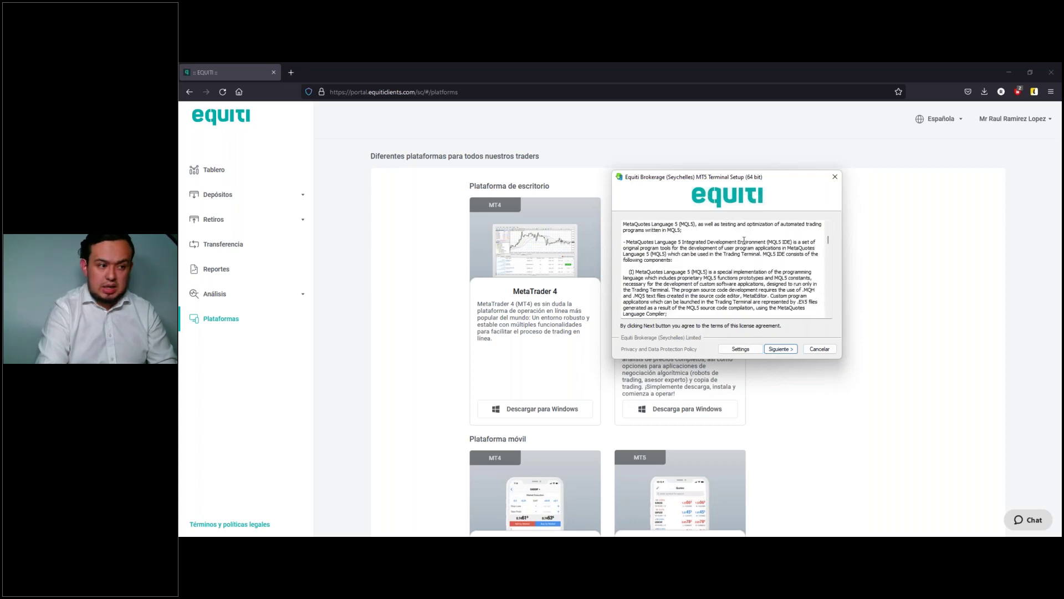
drag(828, 244, 827, 325)
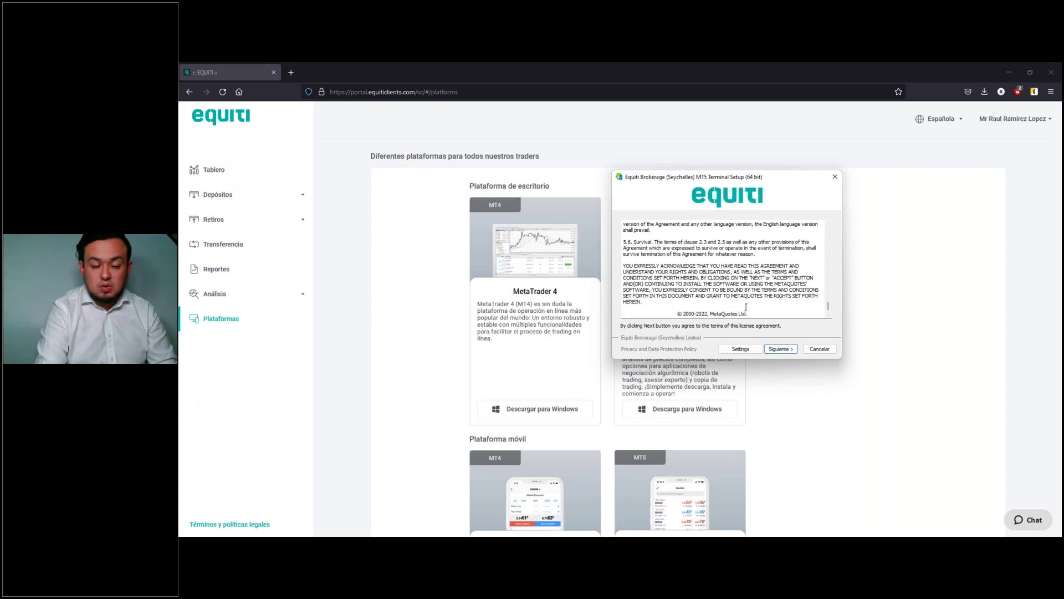
click(779, 349)
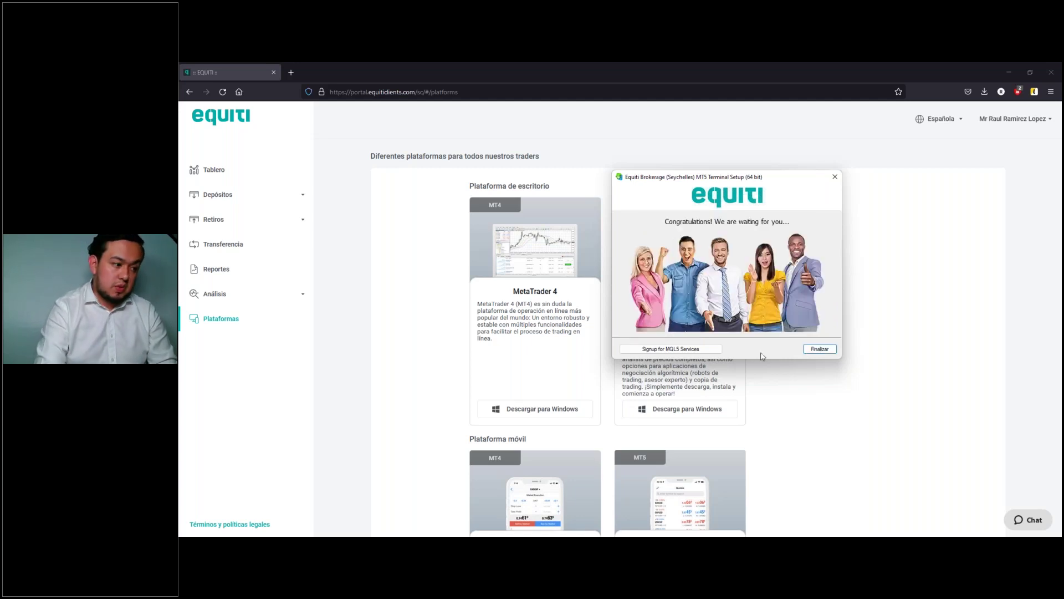
click(820, 348)
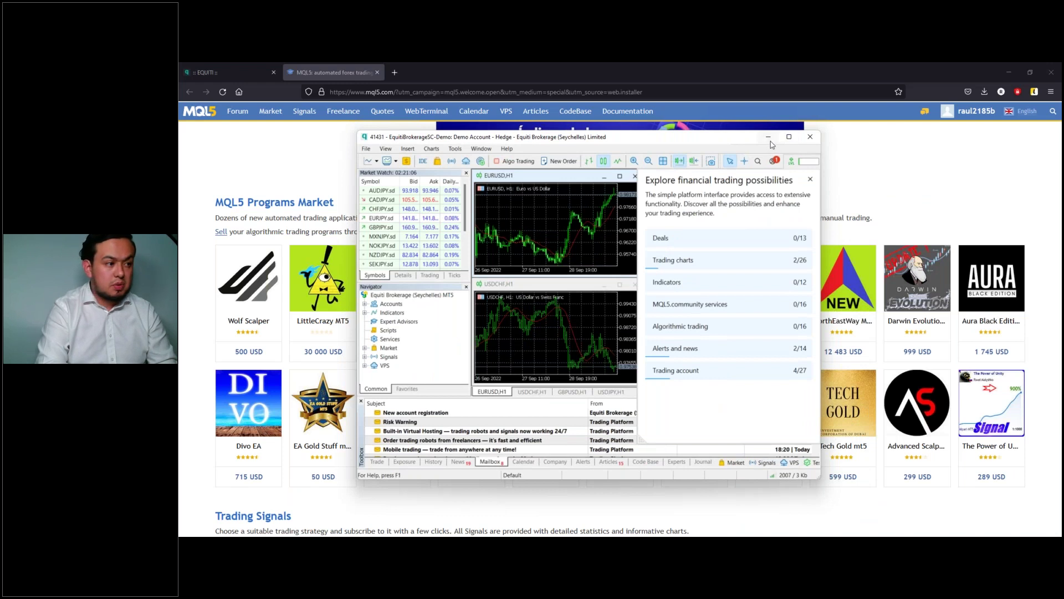
Step: Minimize the MT5 terminal, look over the MQL5 Programs Market, then return to the EQUITI tab
click(769, 138)
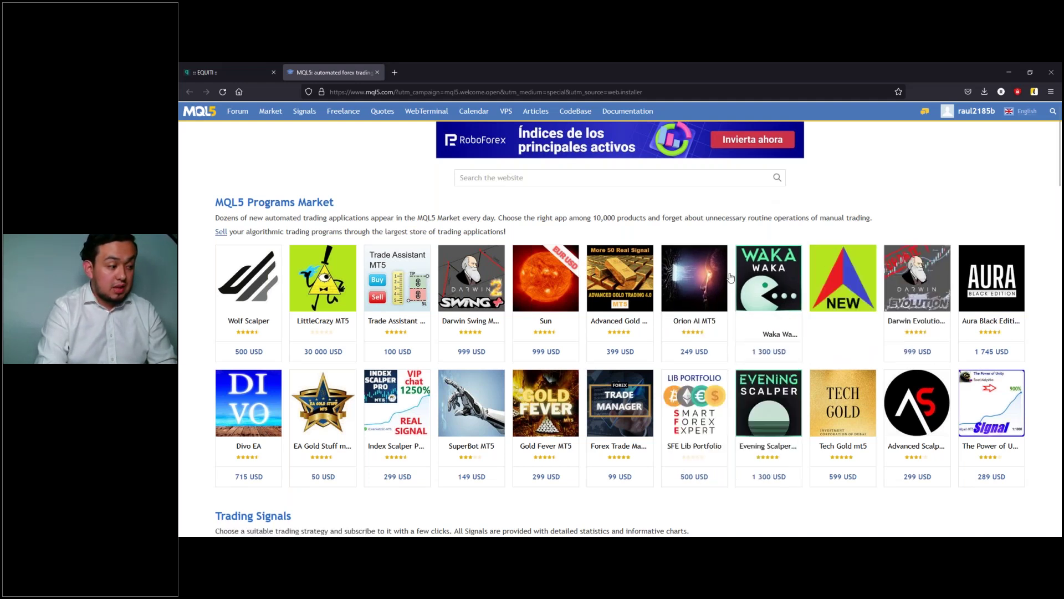
mouse_move(603, 299)
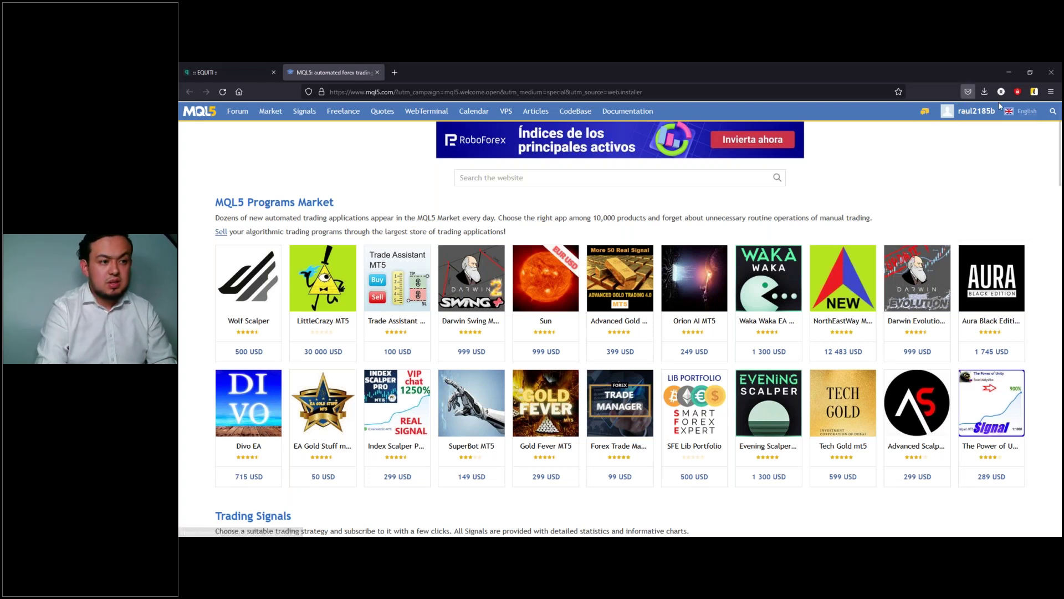
click(243, 72)
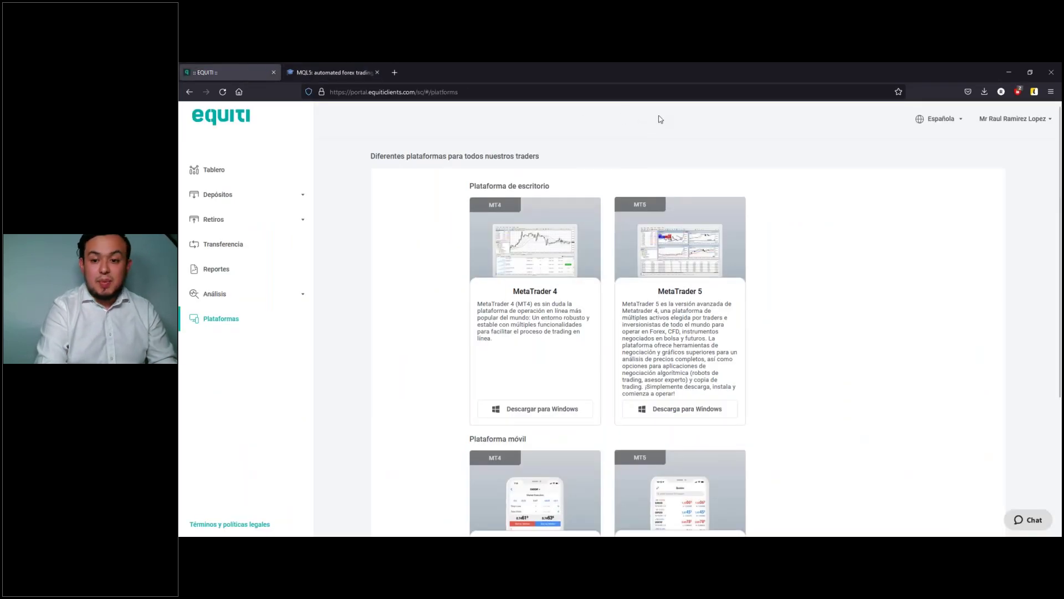
Step: Load the public Equiti site in a new tab and reach the DEMO SIN RIESGO sign-up form
click(217, 122)
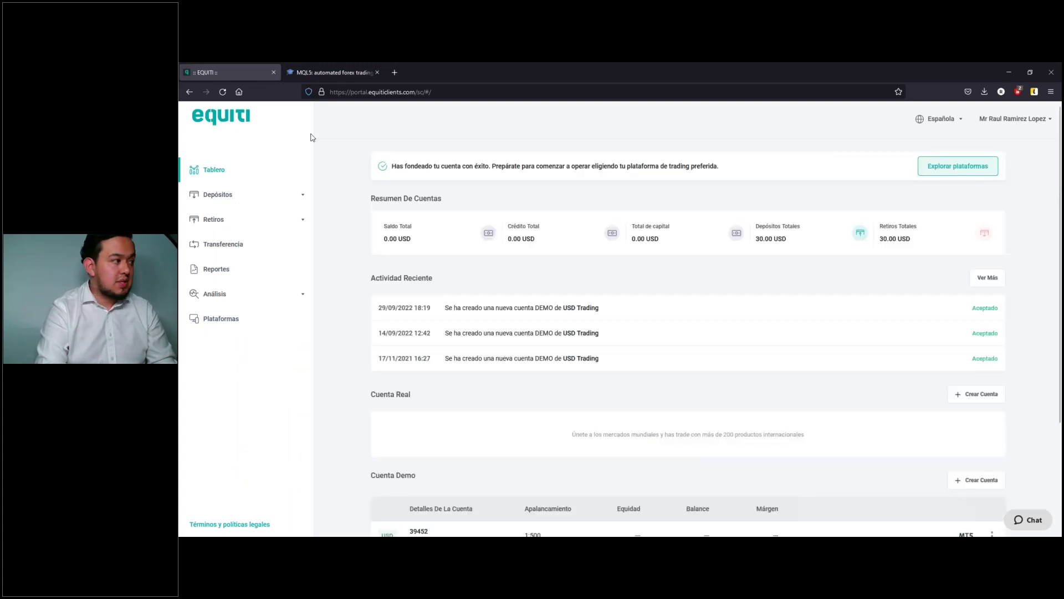
click(396, 71)
text(equiti-me.com/)
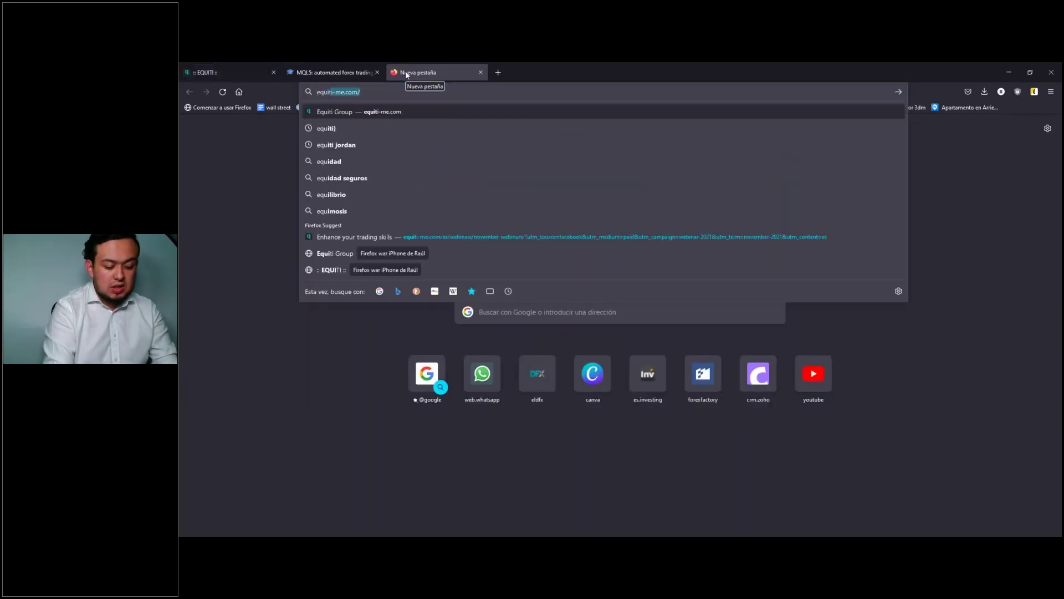
key(Return)
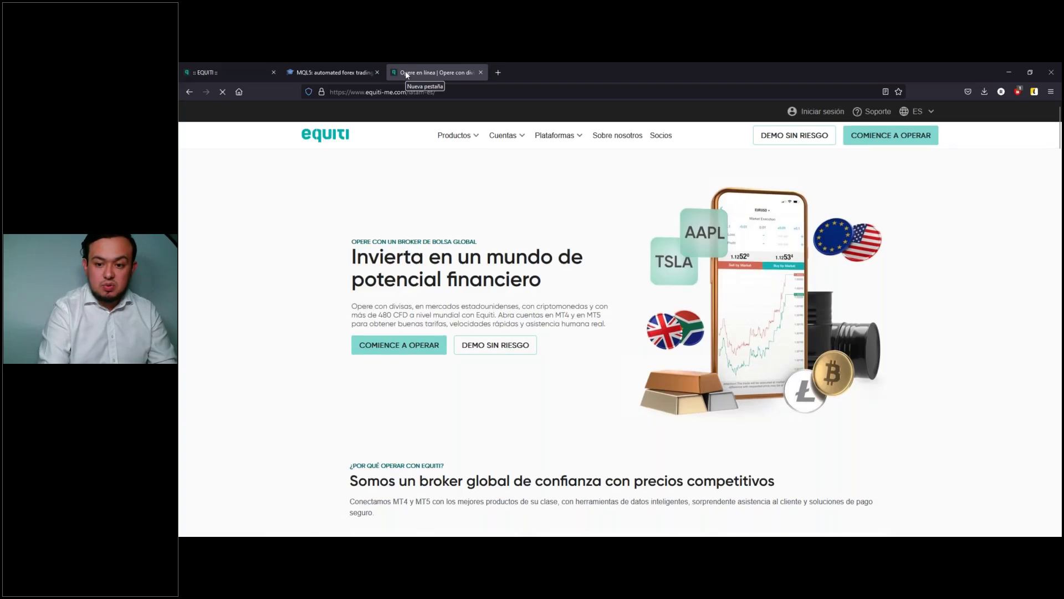
click(816, 138)
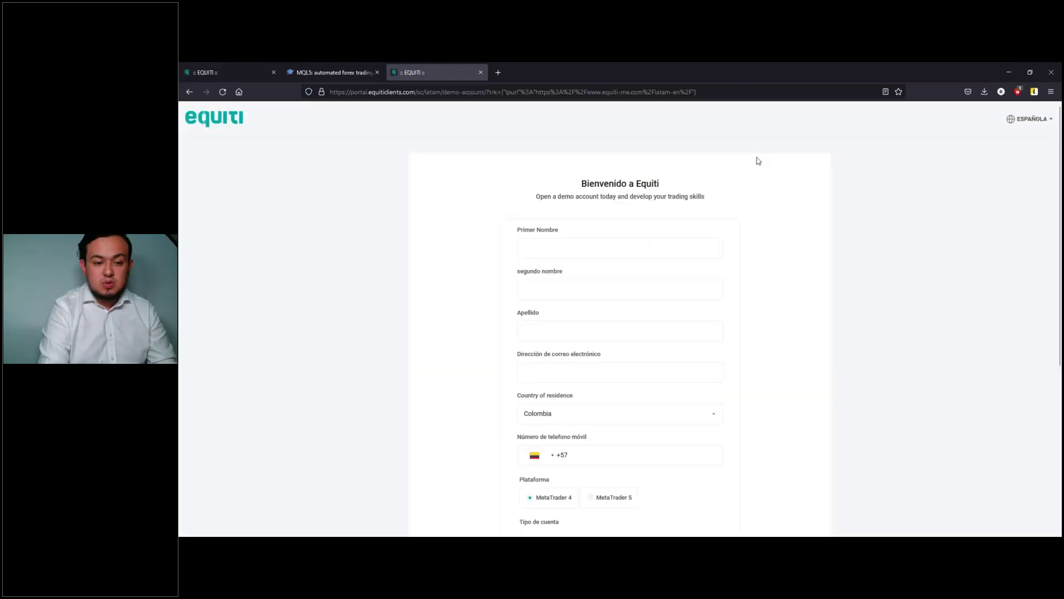
Step: Enter the first name and move the surname from the middle-name field into Apellido
click(624, 249)
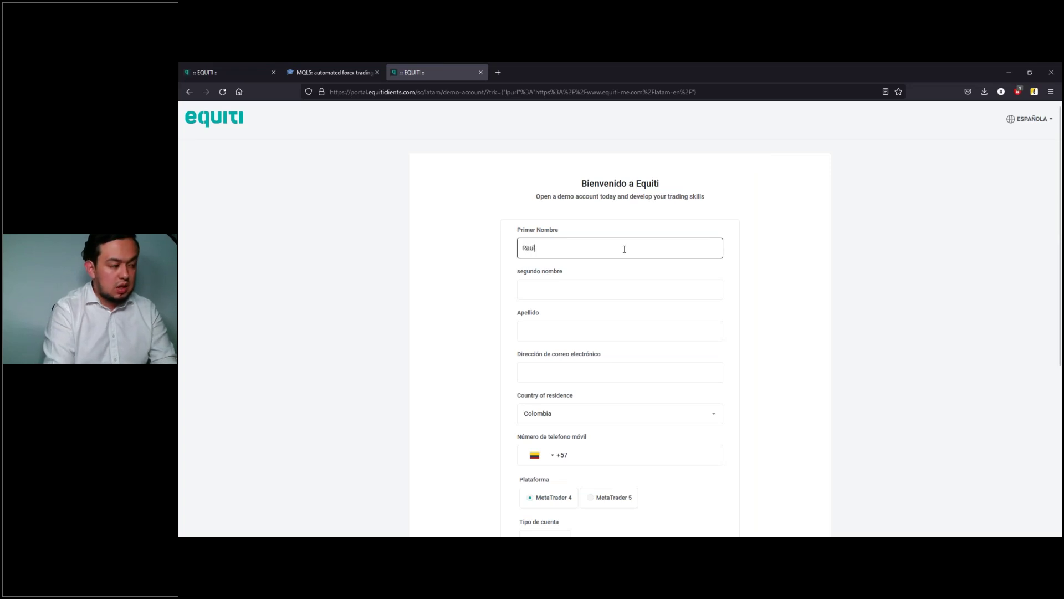
key(Tab)
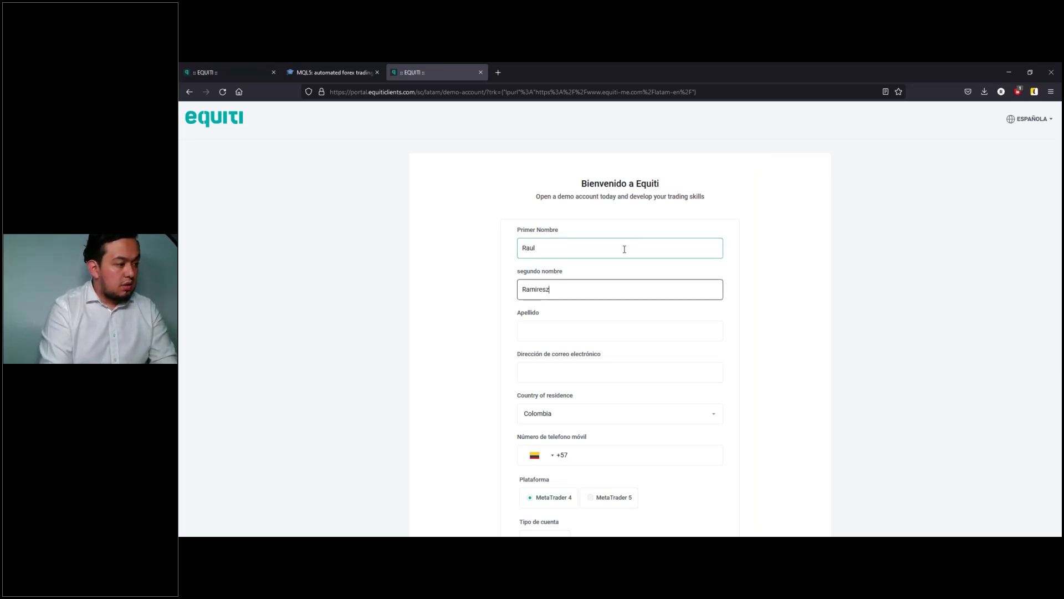
key(Tab)
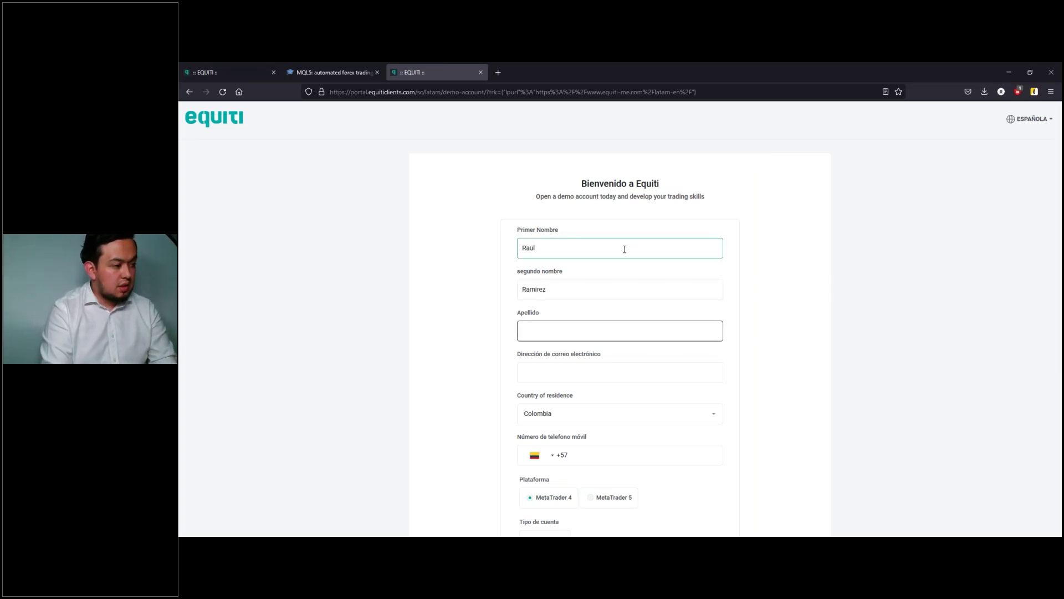
double_click(583, 291)
key(ctrl+x)
click(565, 330)
key(ctrl+v)
Step: Fill in the e-mail address, correcting its ending, and the mobile phone number
click(559, 373)
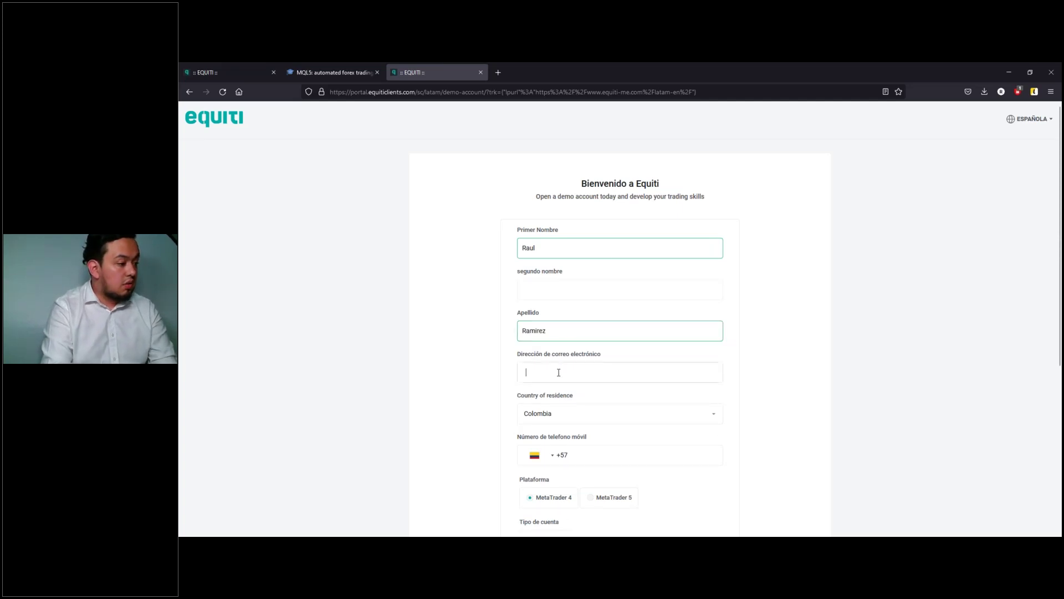
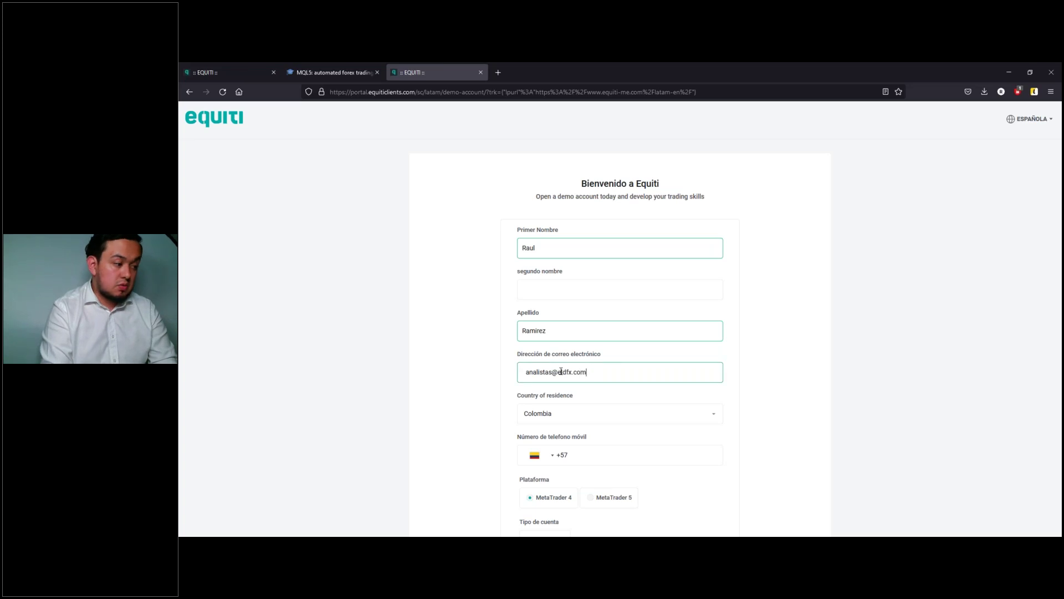
click(632, 454)
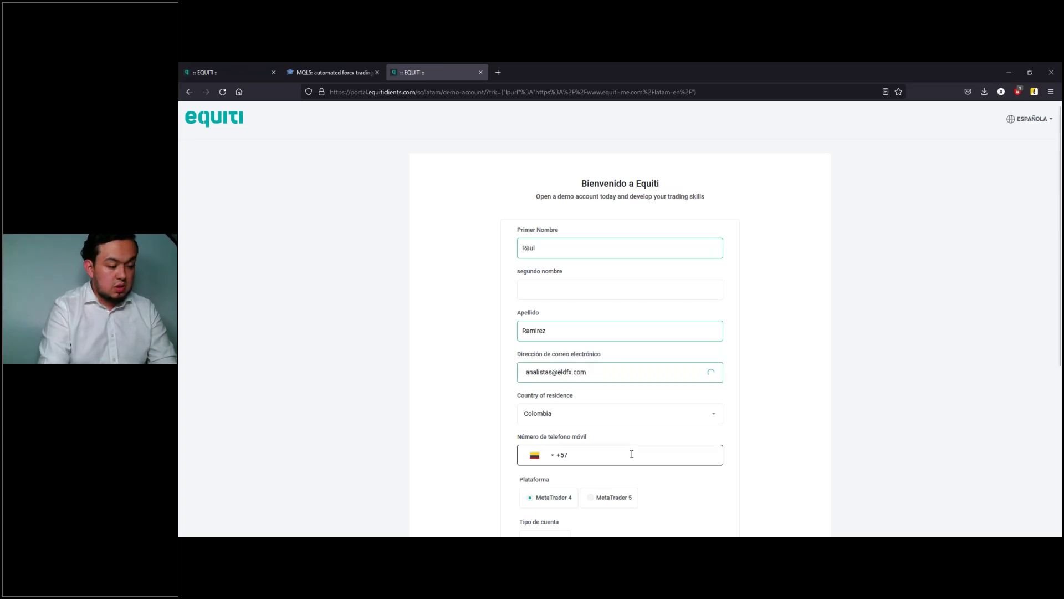
text(123)
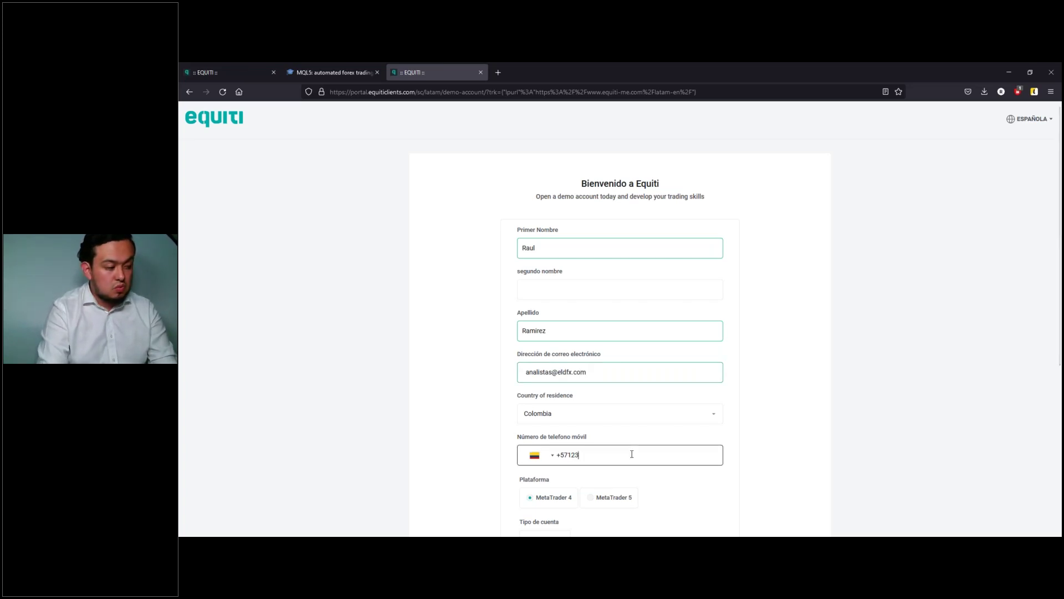
text(45678)
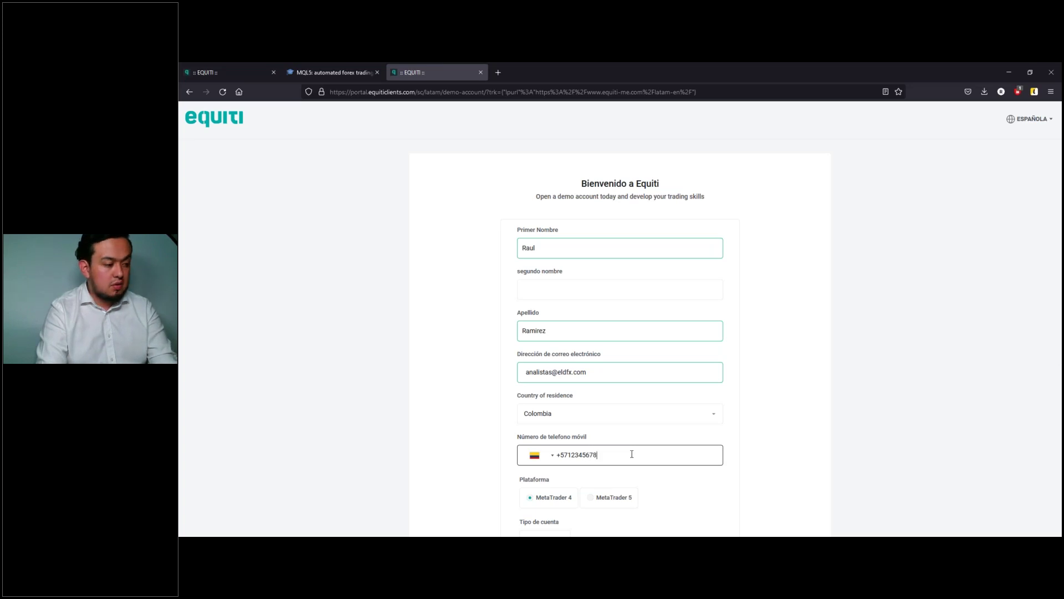
Step: Choose MetaTrader 5 as the platform and submit the demo form
scroll(633, 449, down, 3)
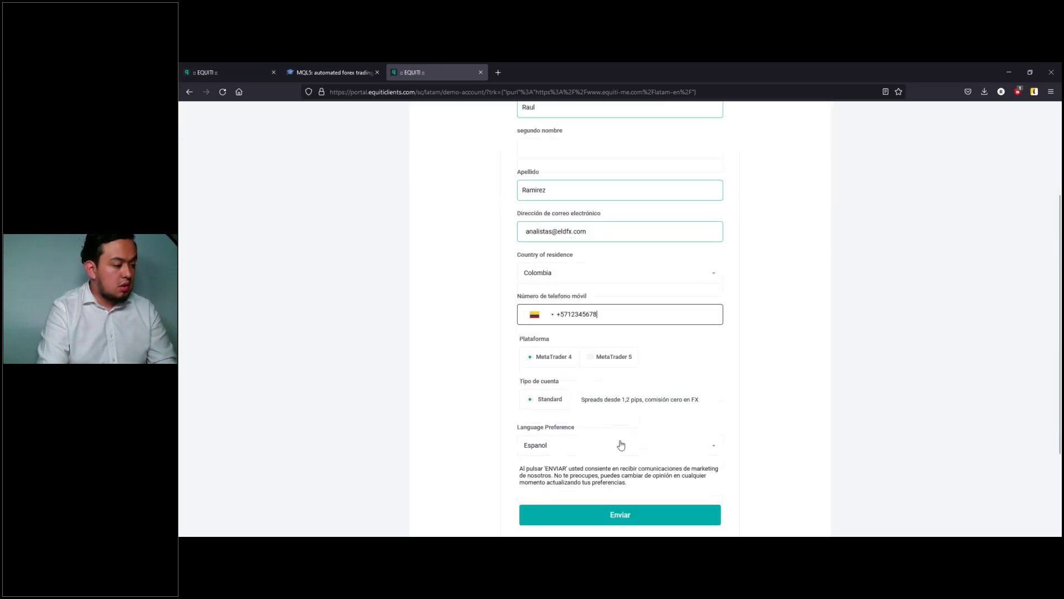
click(594, 359)
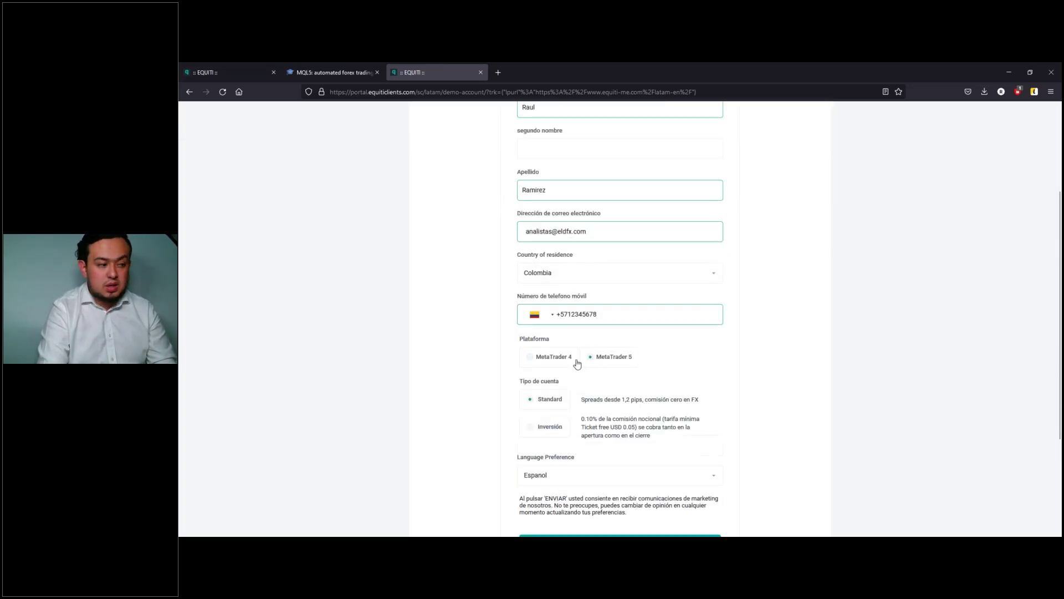
scroll(590, 399, down, 1)
scroll(590, 399, down, 2)
click(620, 458)
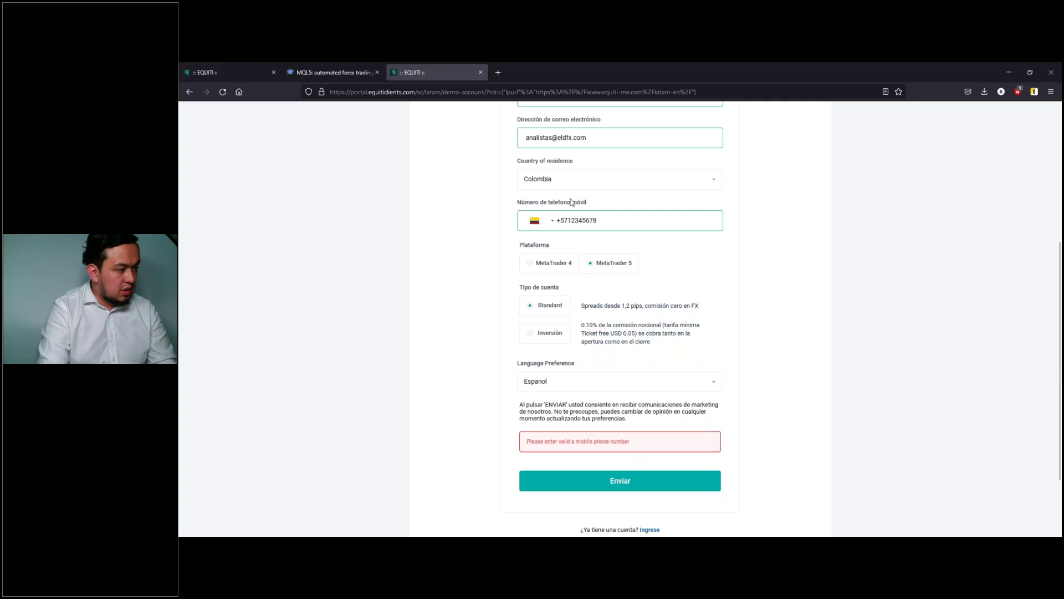
Step: Highlight the phone digits after +57, then switch back to the MQL5 tab
drag(626, 220, 568, 224)
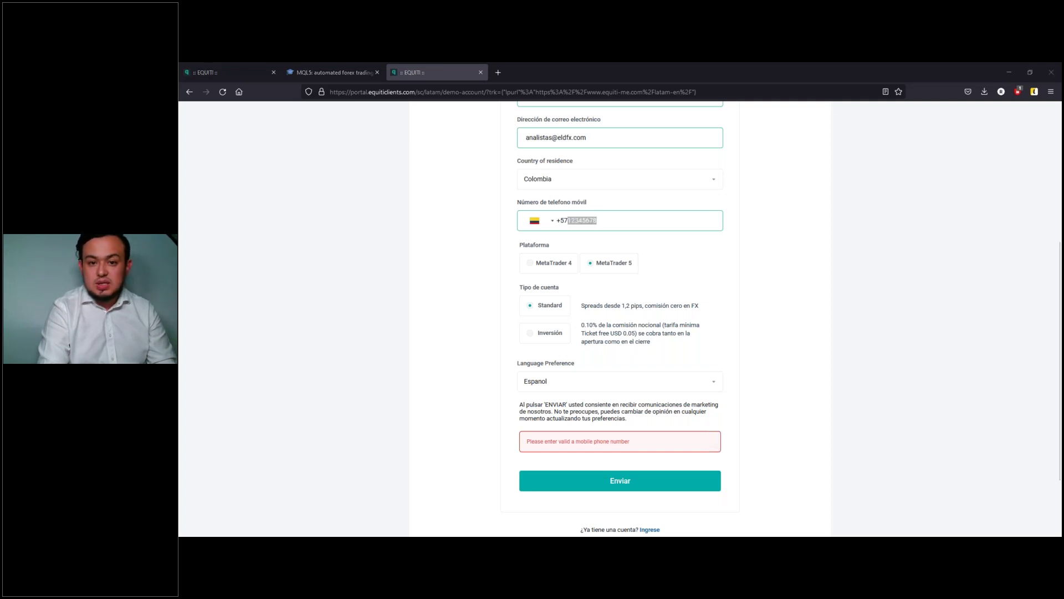
key(ctrl+shift+Tab)
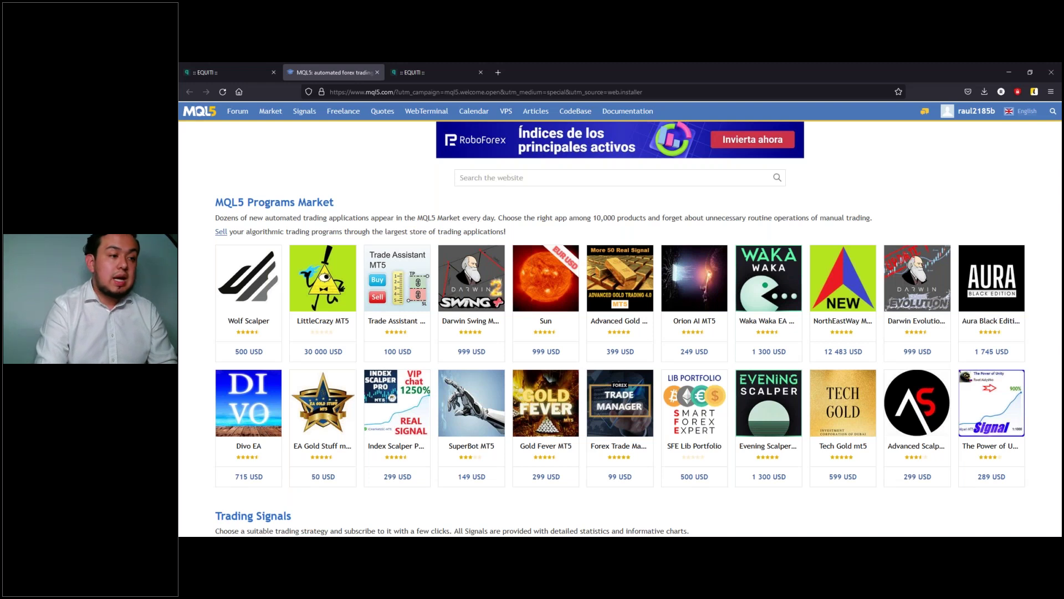
Step: Bring up MetaTrader 5 maximized with its four charts tiled
click(1048, 77)
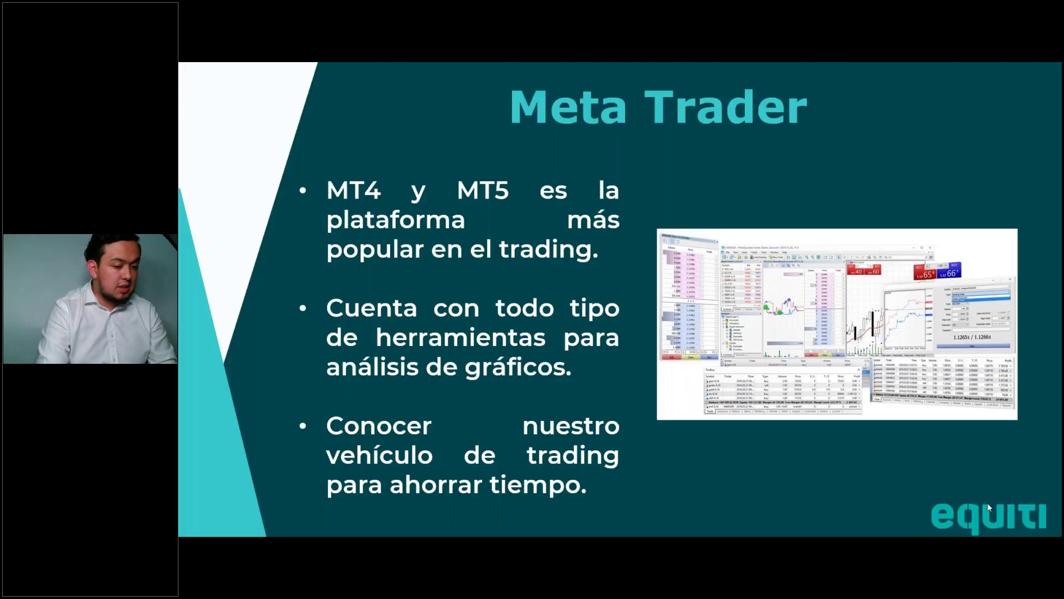
key(alt+Tab)
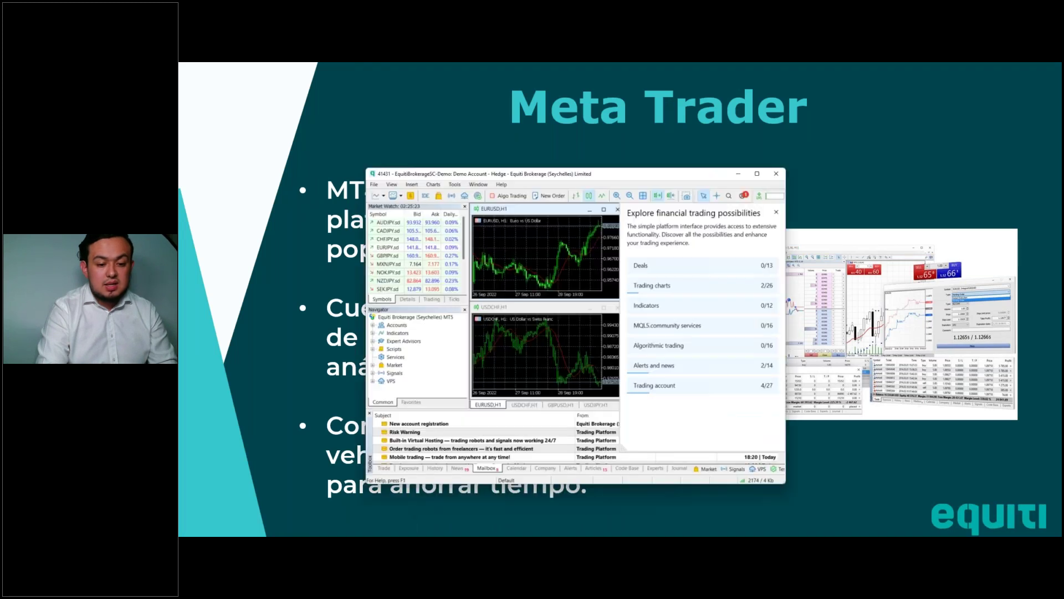
click(790, 137)
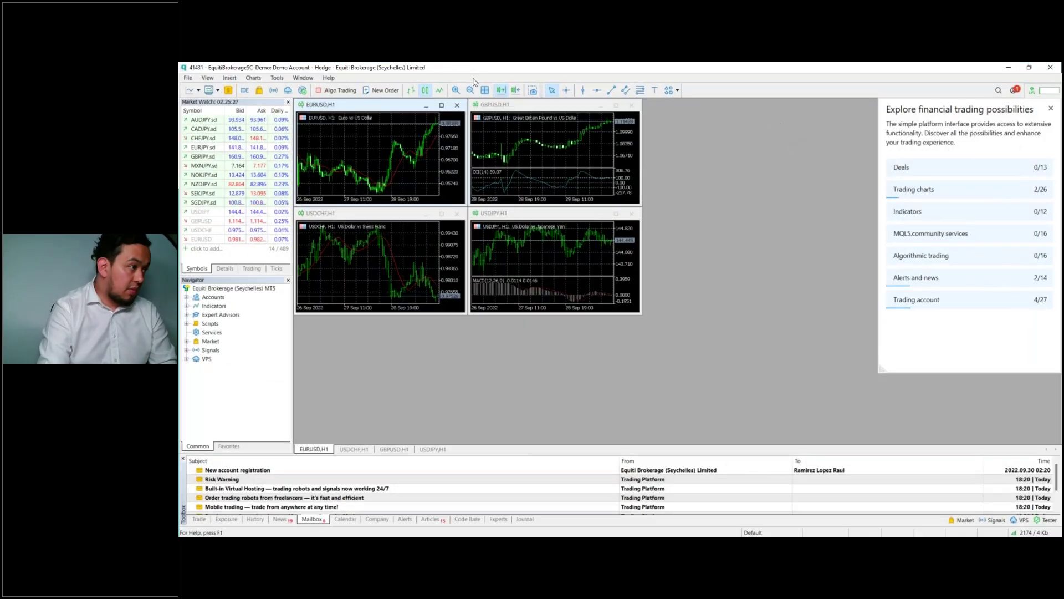
click(484, 90)
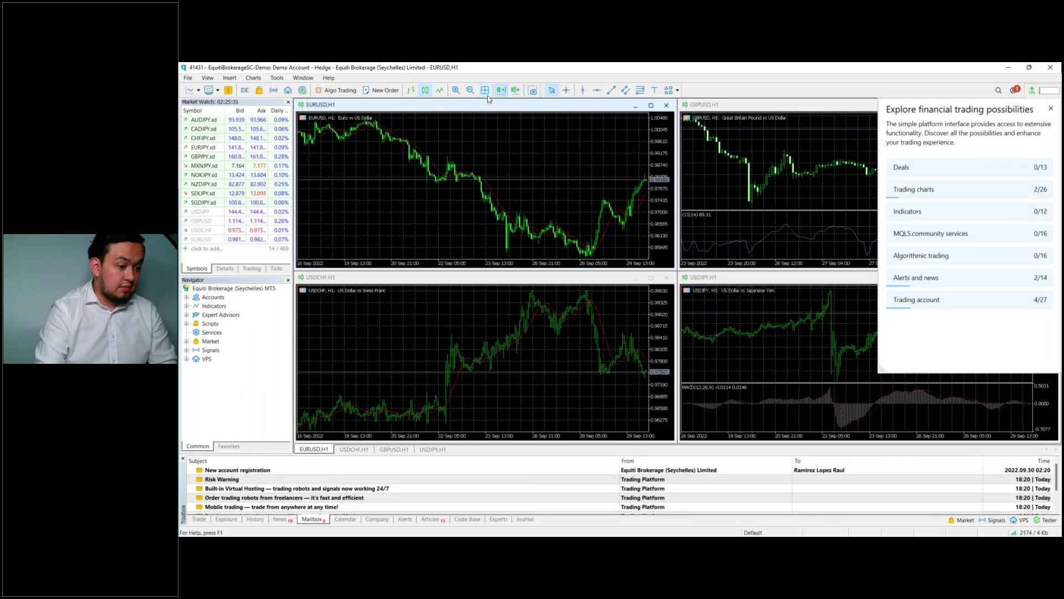
Step: From the Navigator's demo server entry, start Open an Account with Equiti Brokerage
click(187, 298)
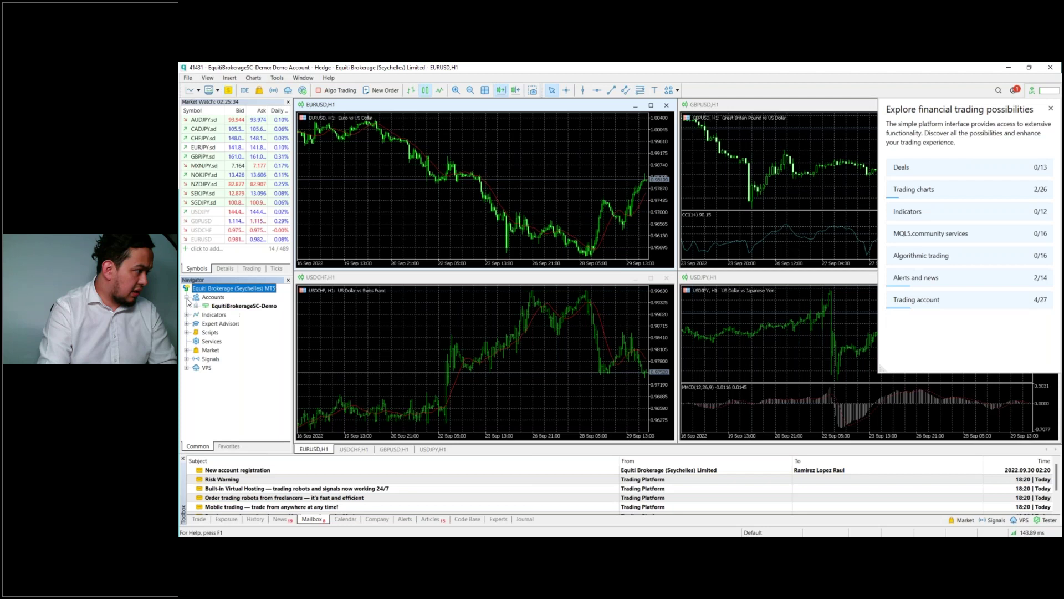
click(220, 307)
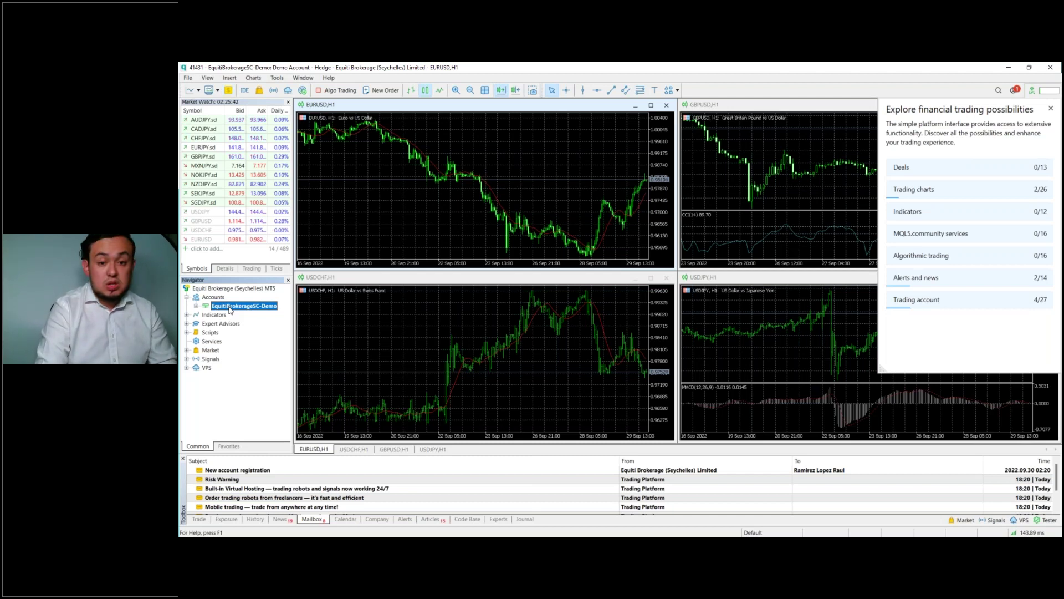
right_click(230, 309)
click(240, 312)
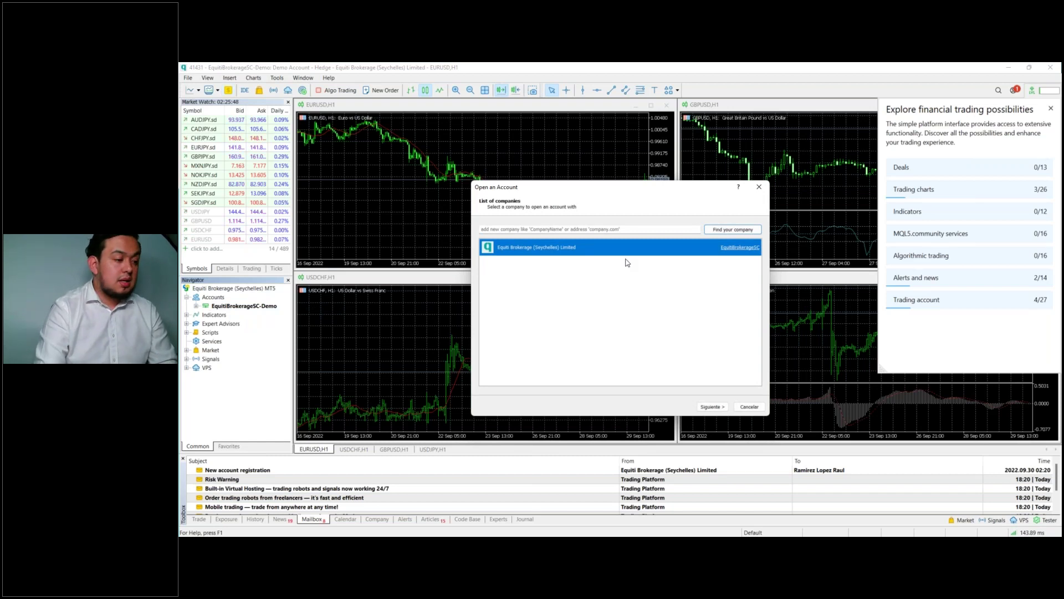
Step: Advance the wizard, pick 'Connect with an existing trade account', then cancel without connecting
click(712, 407)
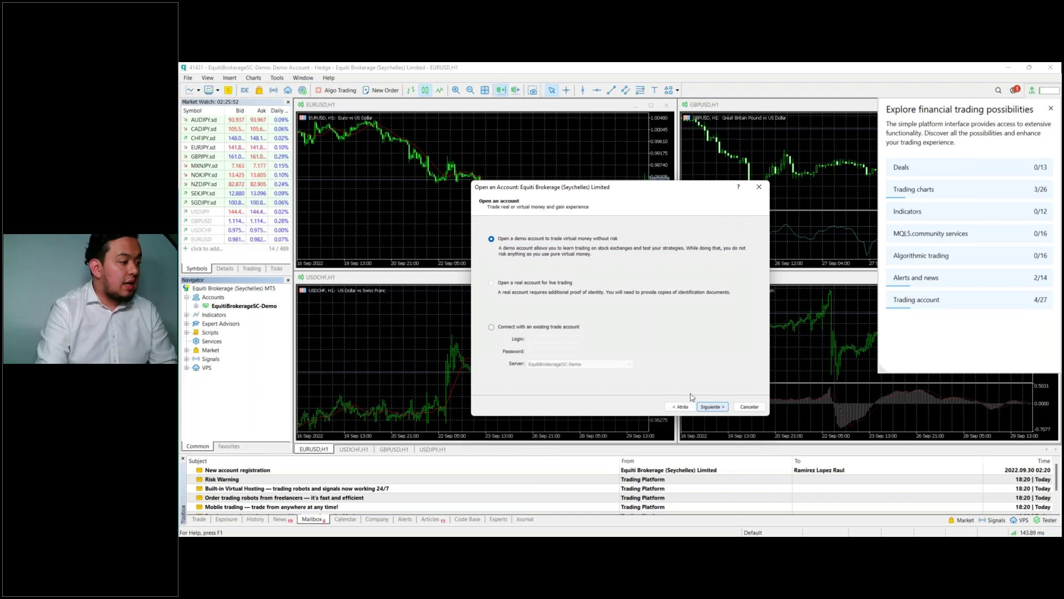
click(503, 330)
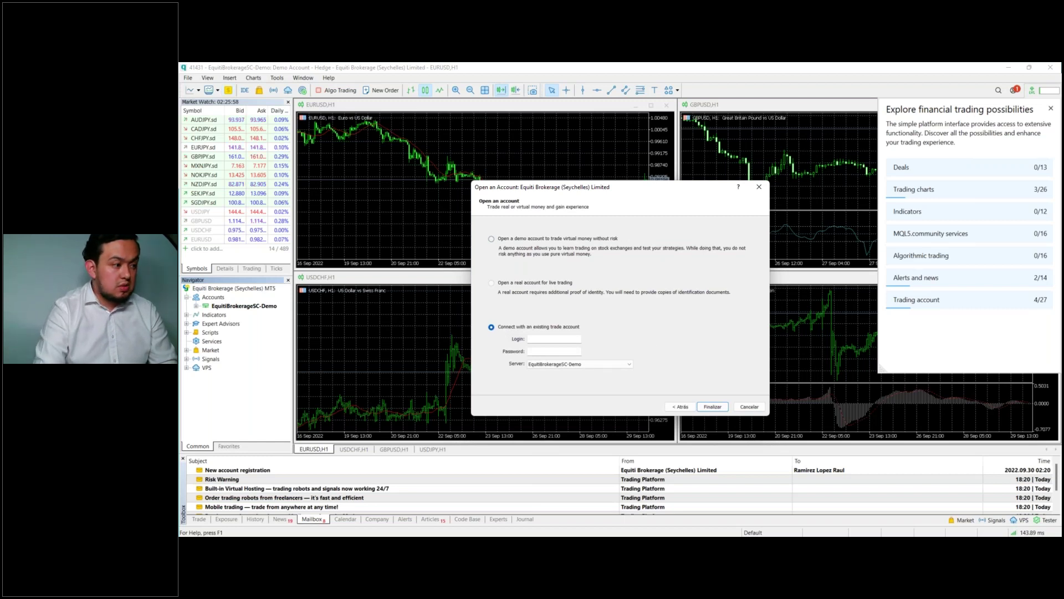
click(749, 407)
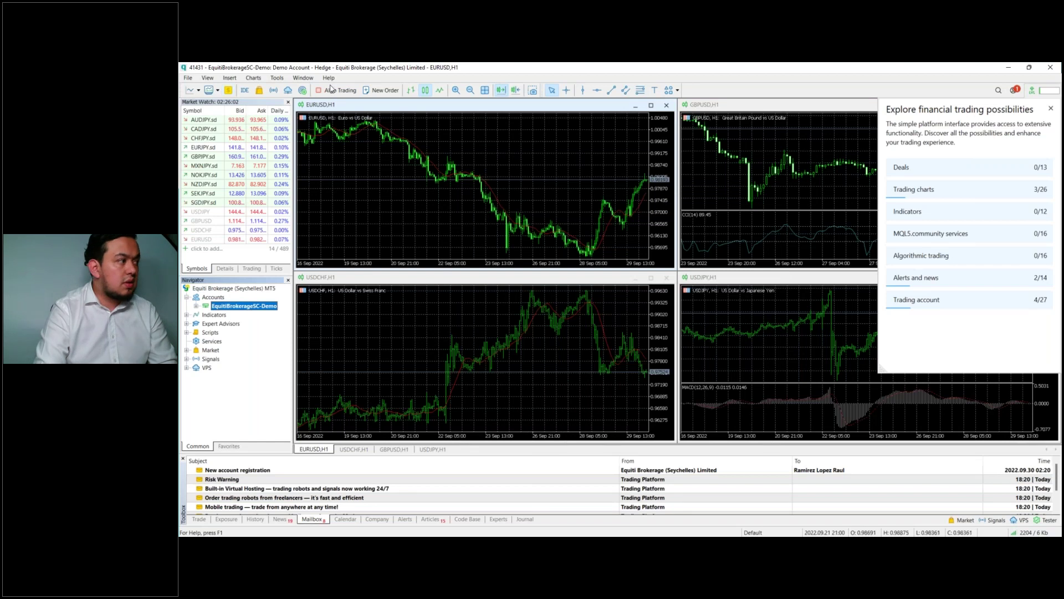
Step: Switch the interface language to Spanish via View > Languages and restart the terminal
click(215, 79)
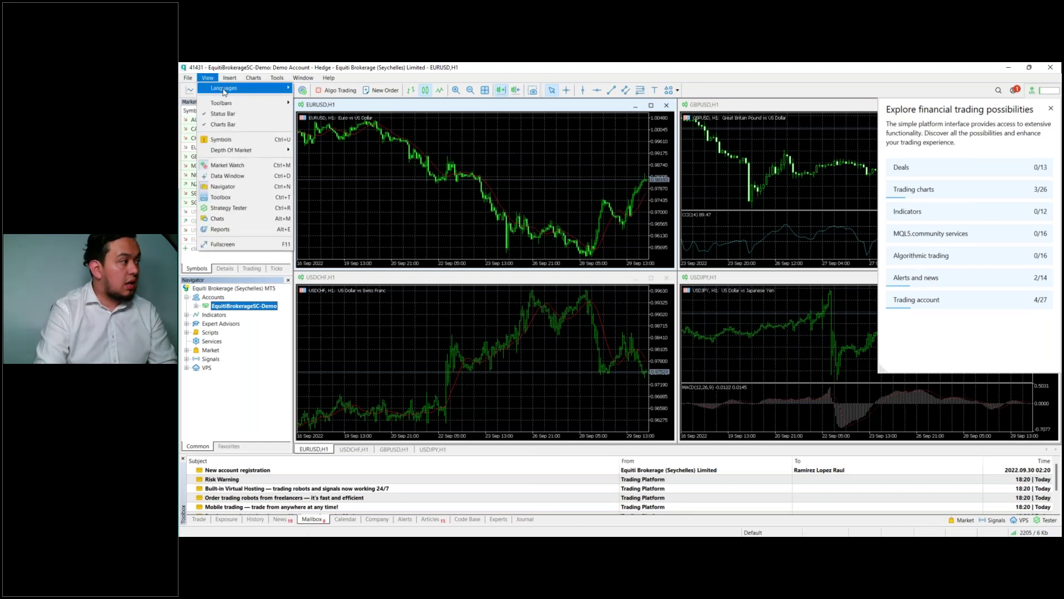
mouse_move(248, 95)
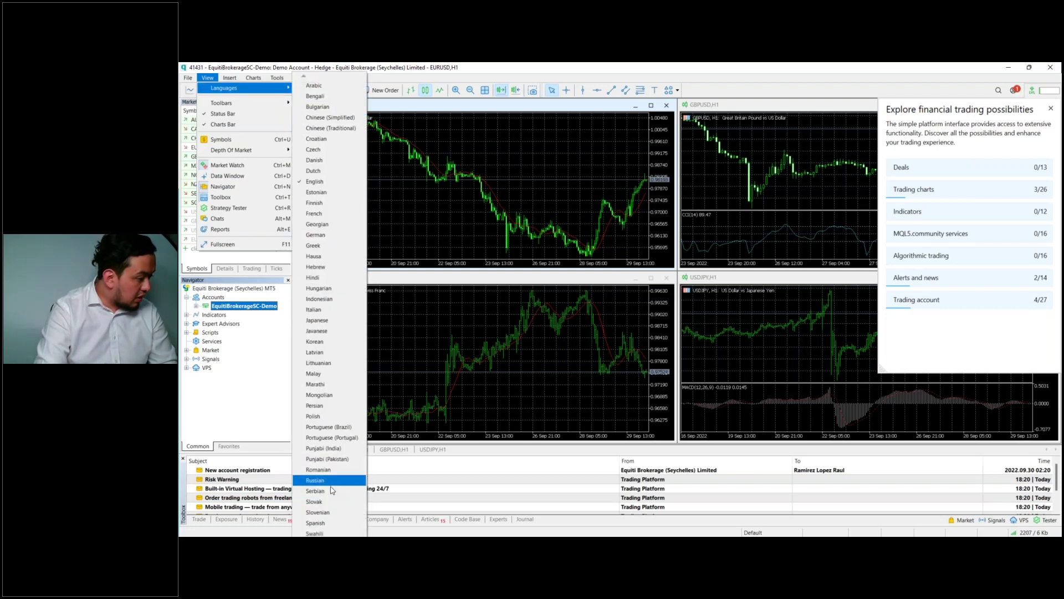
click(327, 525)
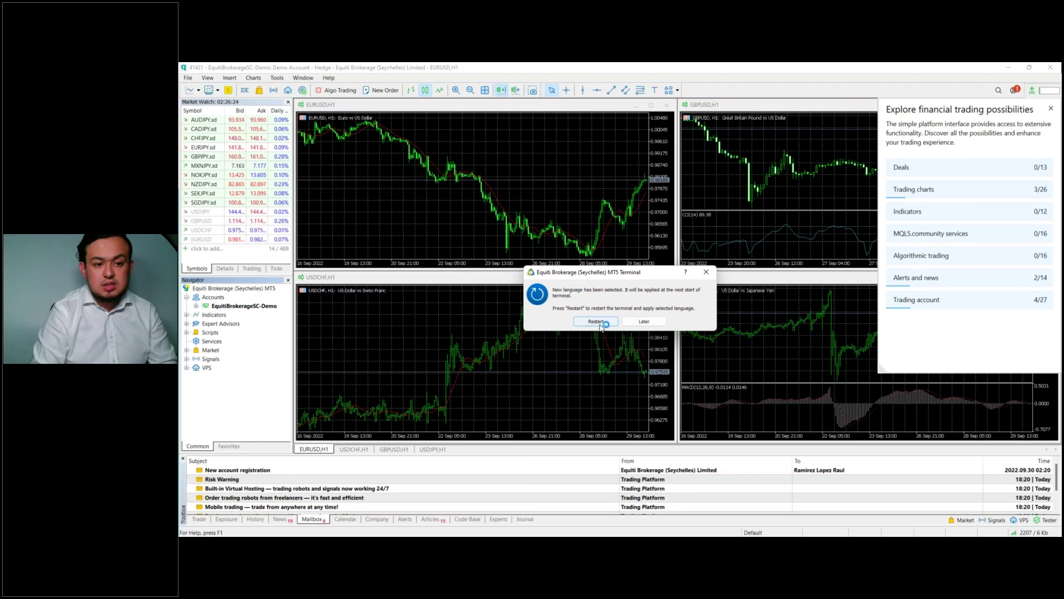
click(596, 322)
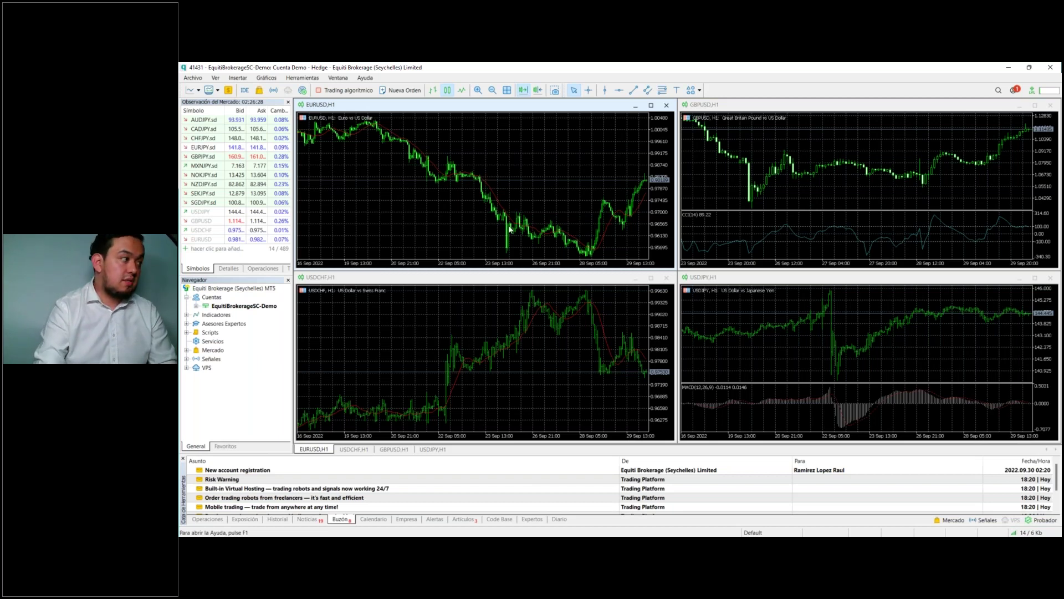
Step: Delete the saved Equiti demo account under the demo server with Eliminar, confirming with Sí
click(206, 309)
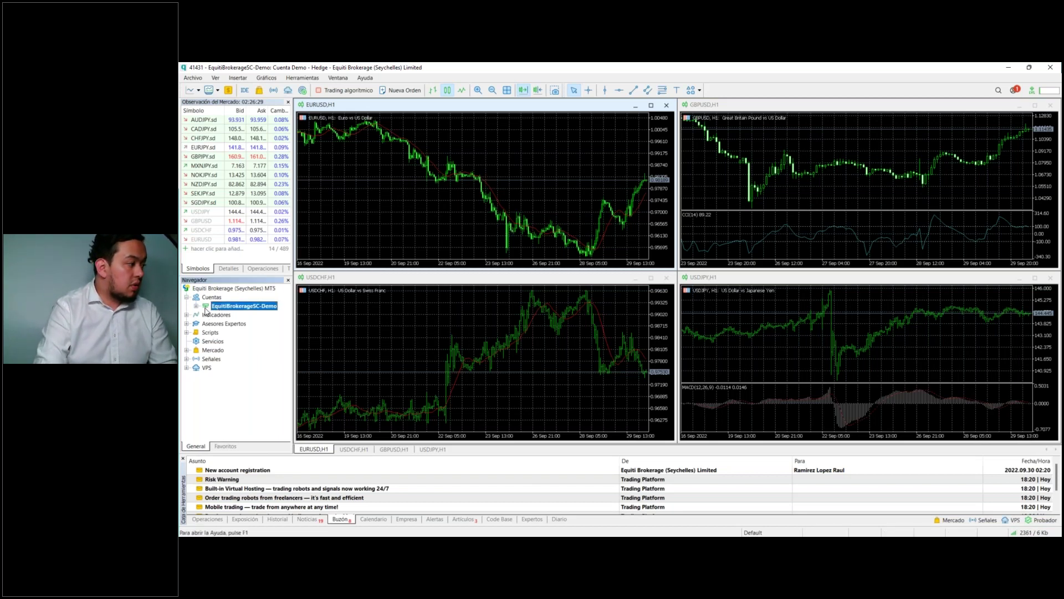
click(196, 306)
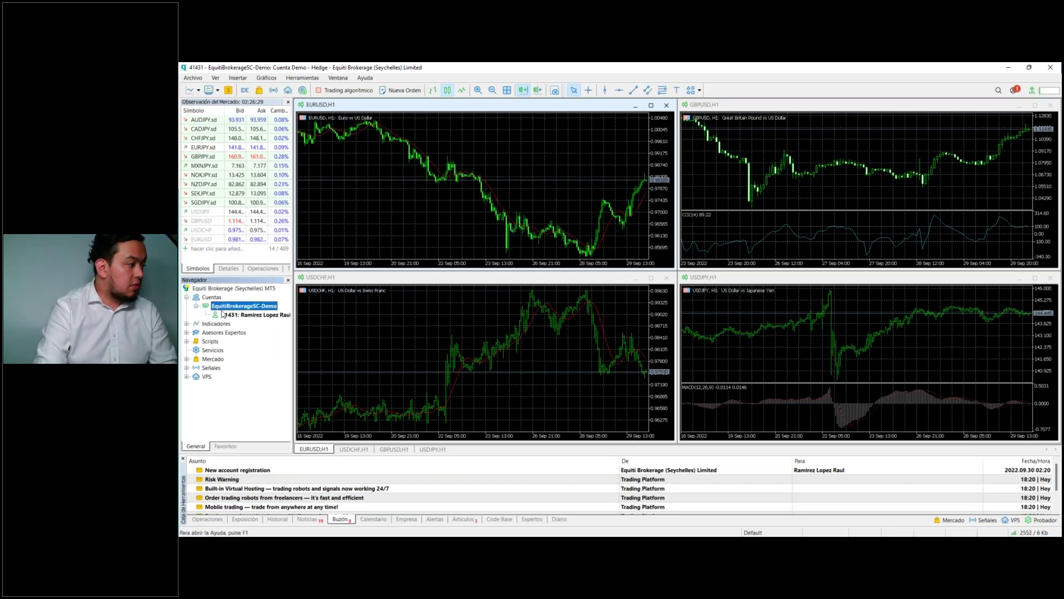
click(255, 307)
right_click(255, 307)
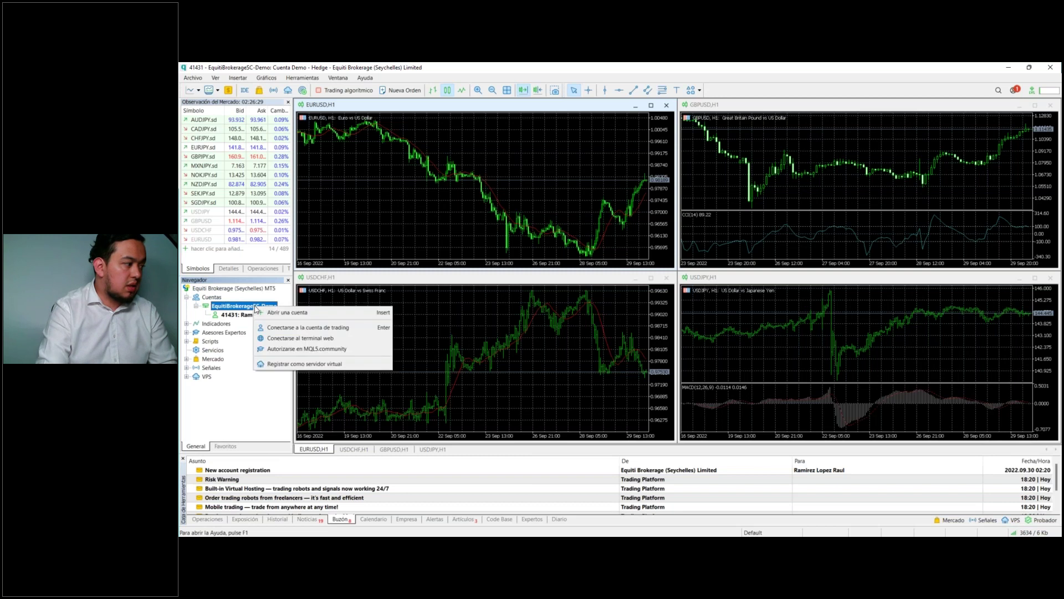
key(Escape)
right_click(238, 315)
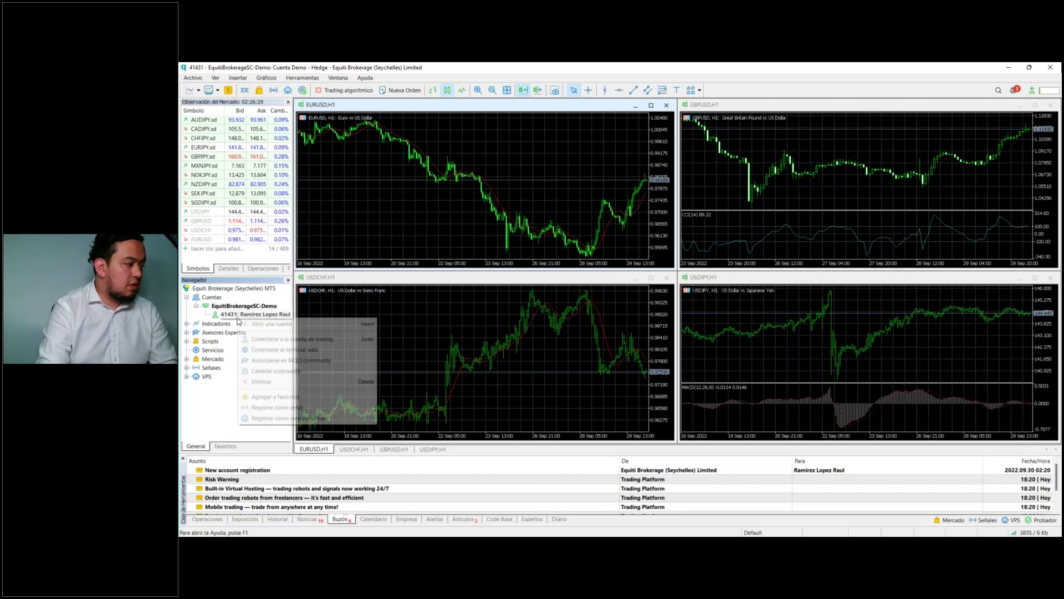
click(260, 382)
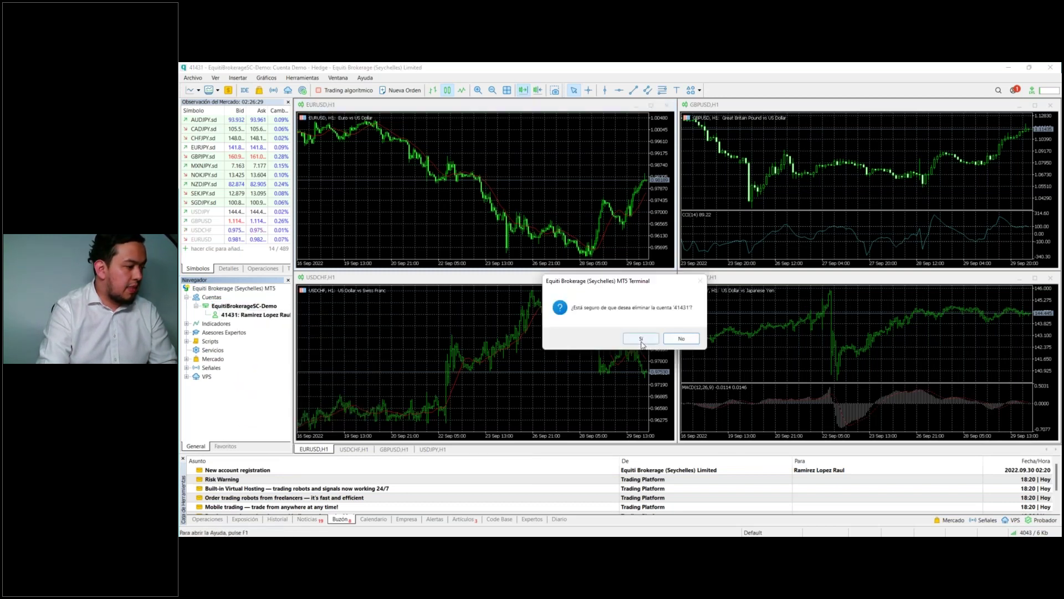
click(641, 338)
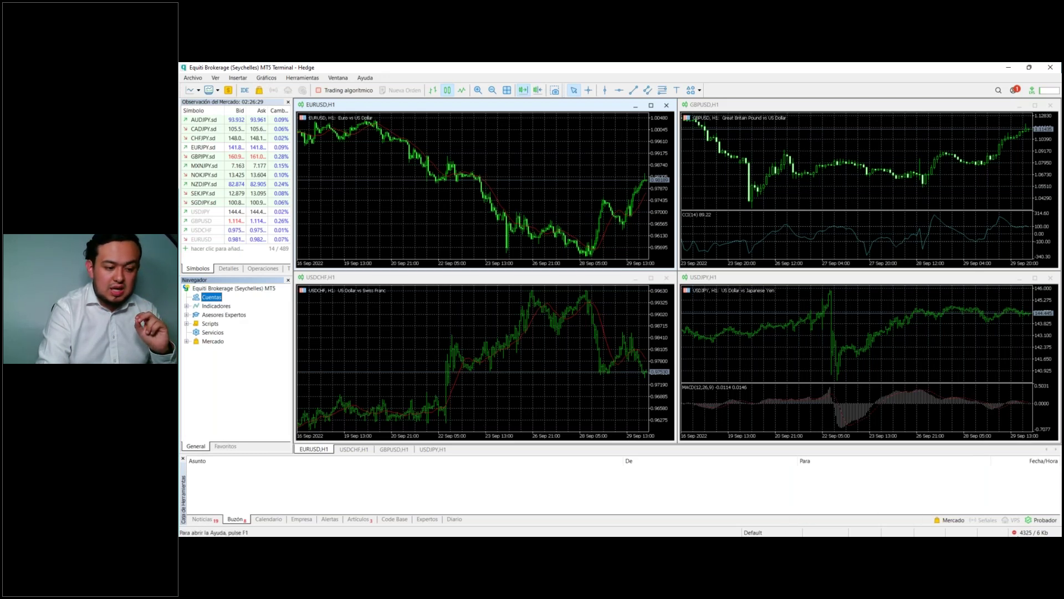
Step: Bring up the Inicio de sesión login prompt from the status-bar connection menu, then dismiss it
click(990, 519)
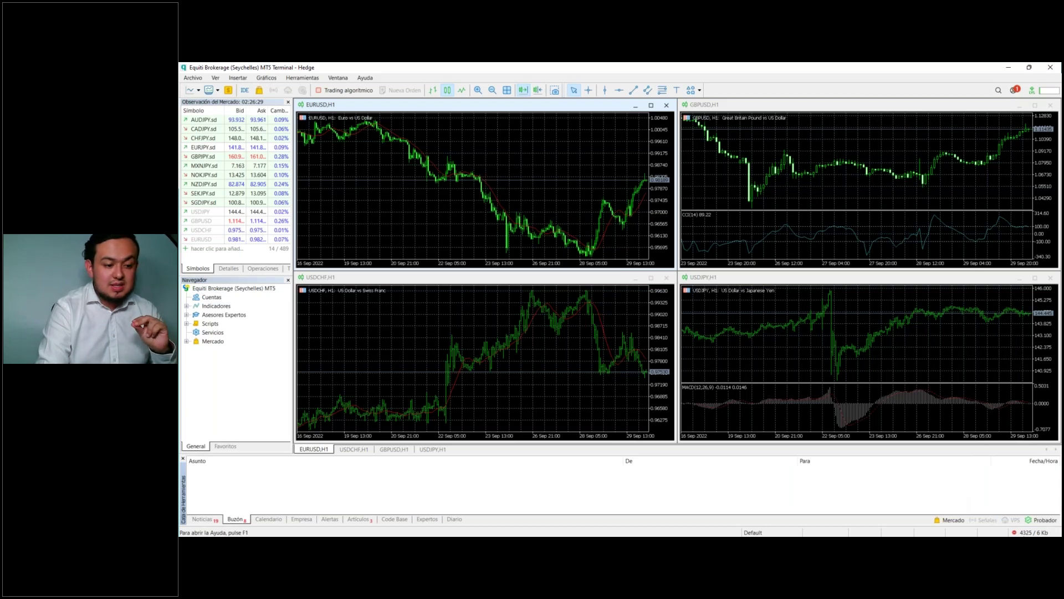
mouse_move(1018, 533)
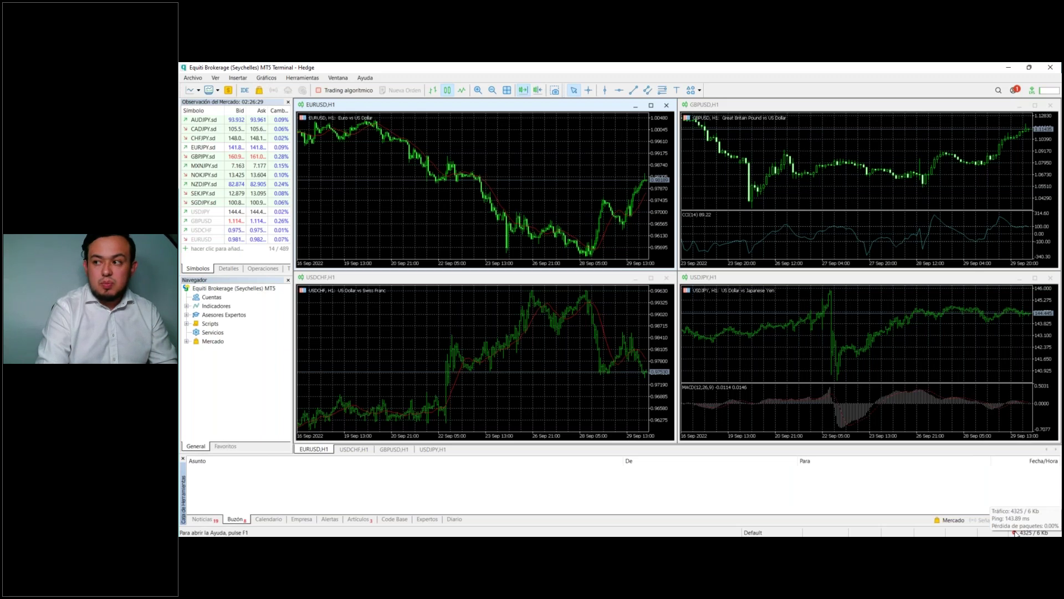
click(1015, 533)
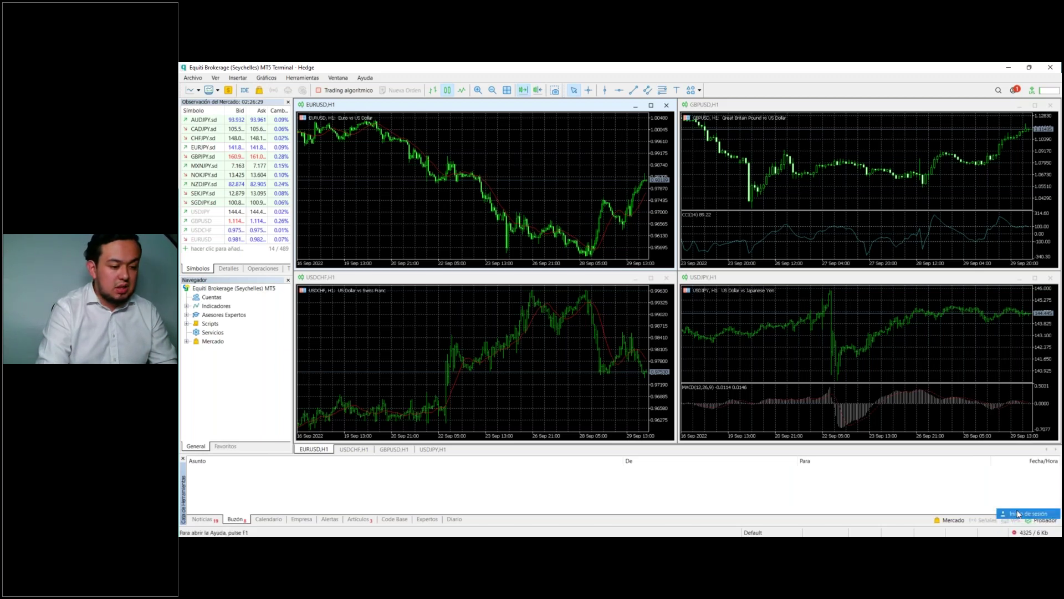
click(1018, 513)
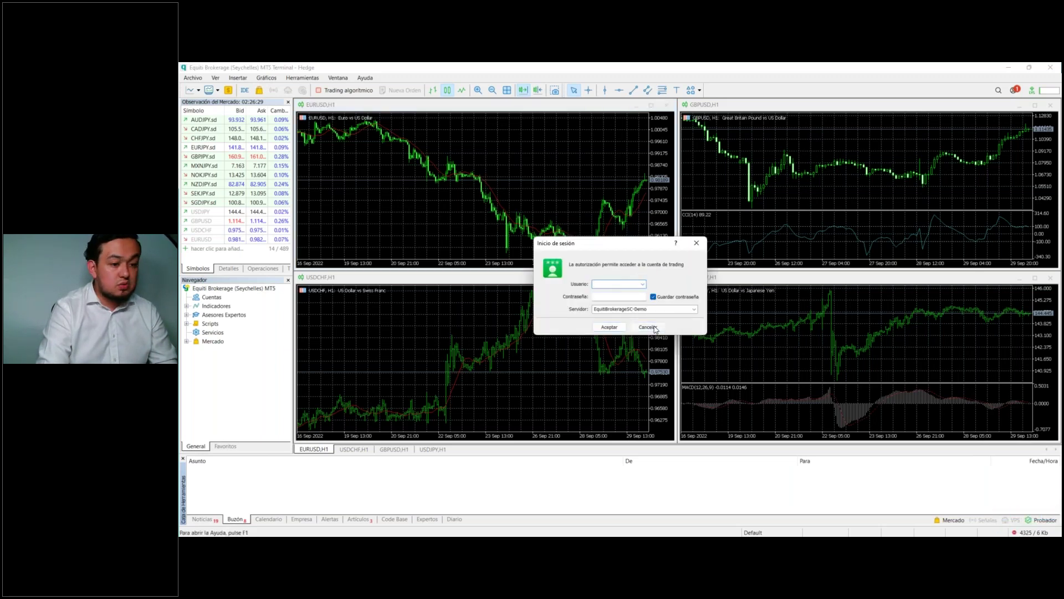
key(Escape)
Step: Start Abrir una cuenta with Equiti and select the virtual-money demo account option
right_click(211, 297)
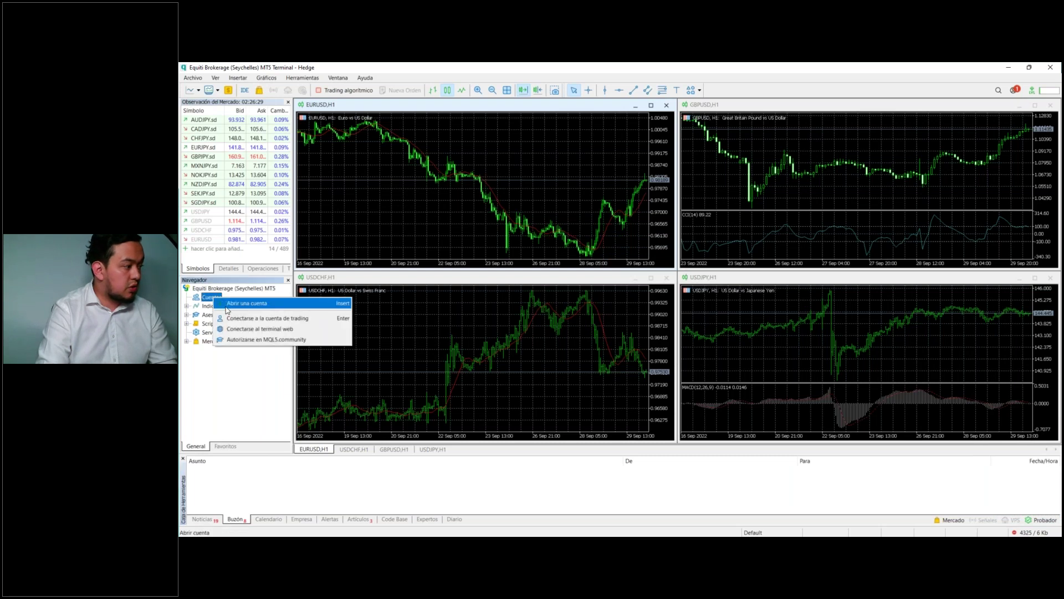
click(234, 305)
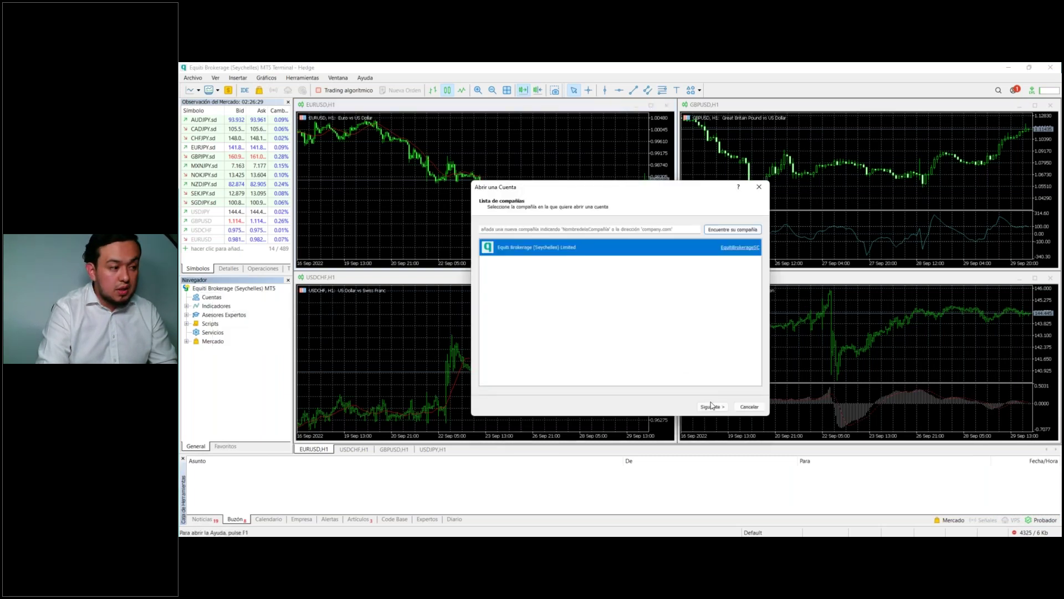
click(710, 408)
click(533, 326)
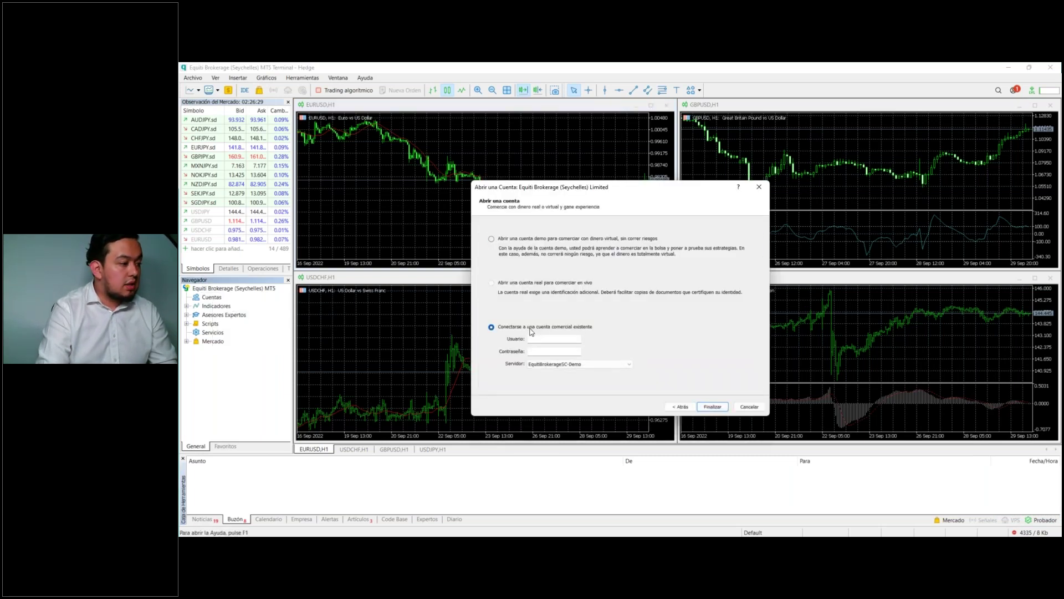
click(537, 338)
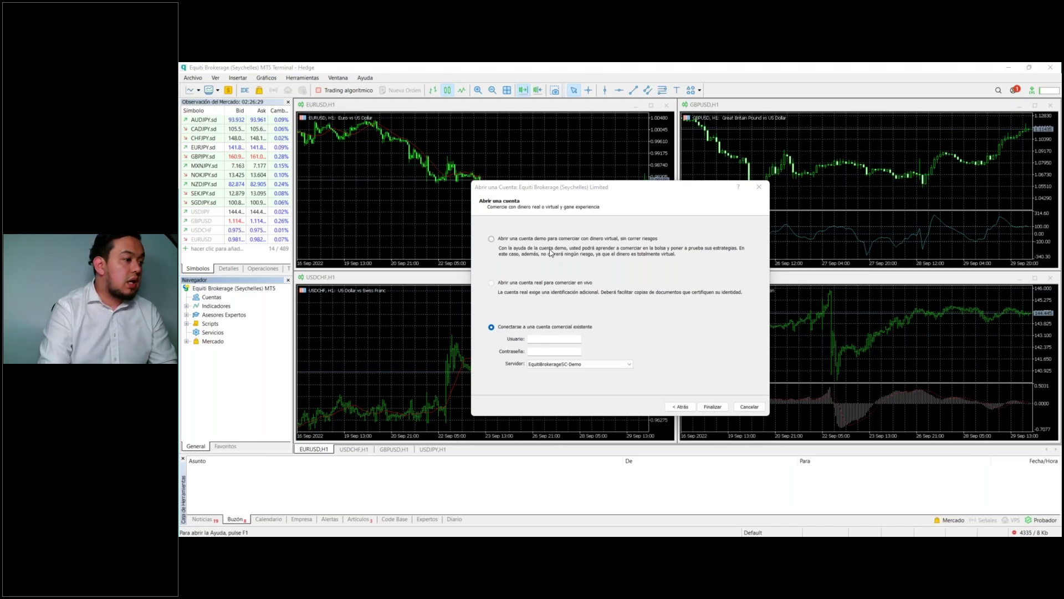
click(514, 239)
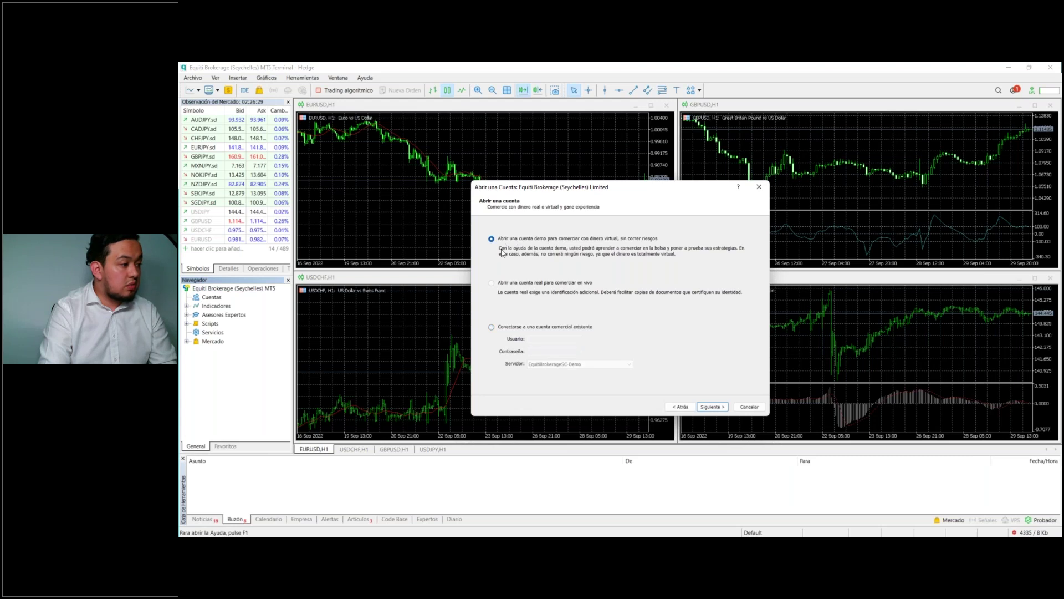
Step: Advance to the demo account form and set the deposit to 2500
click(713, 407)
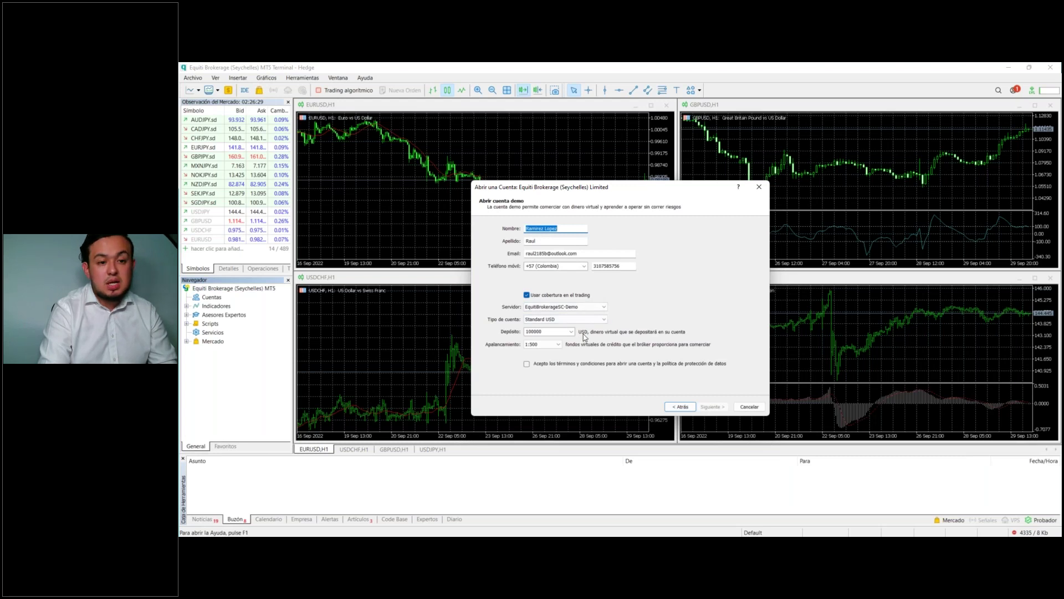
click(688, 407)
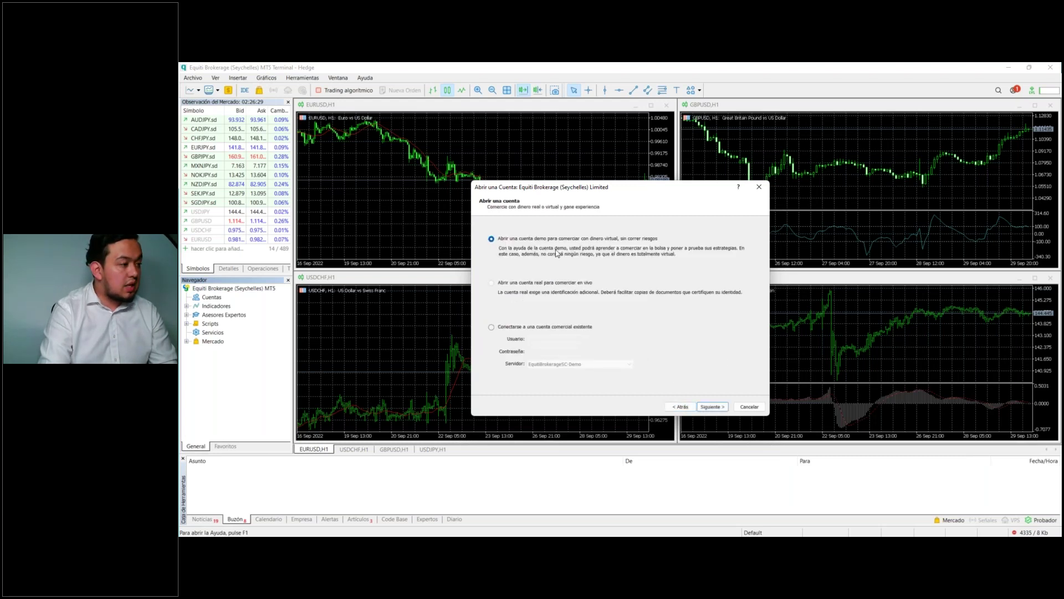
click(712, 406)
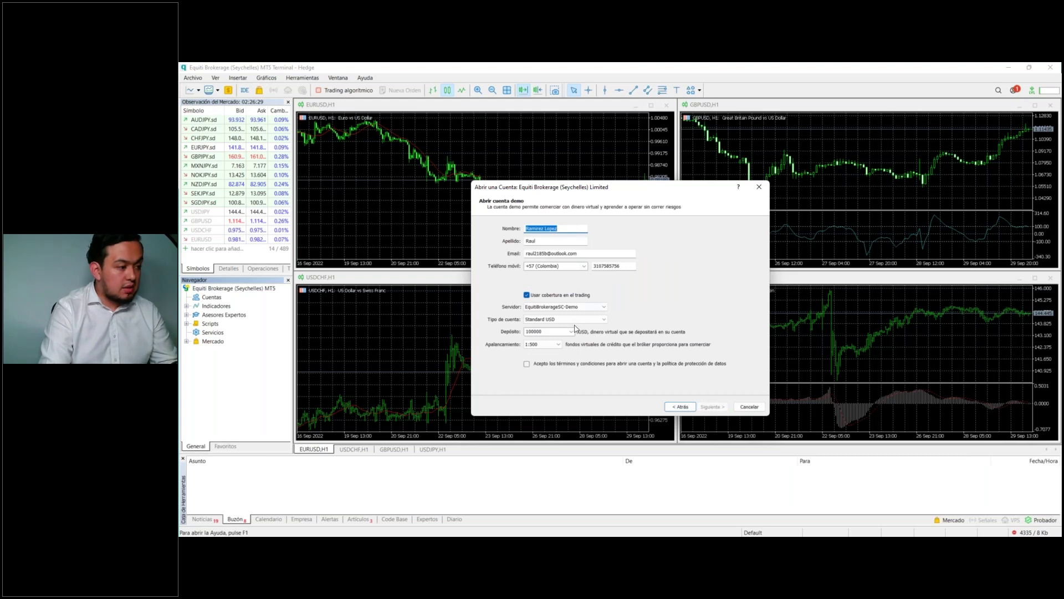
double_click(552, 331)
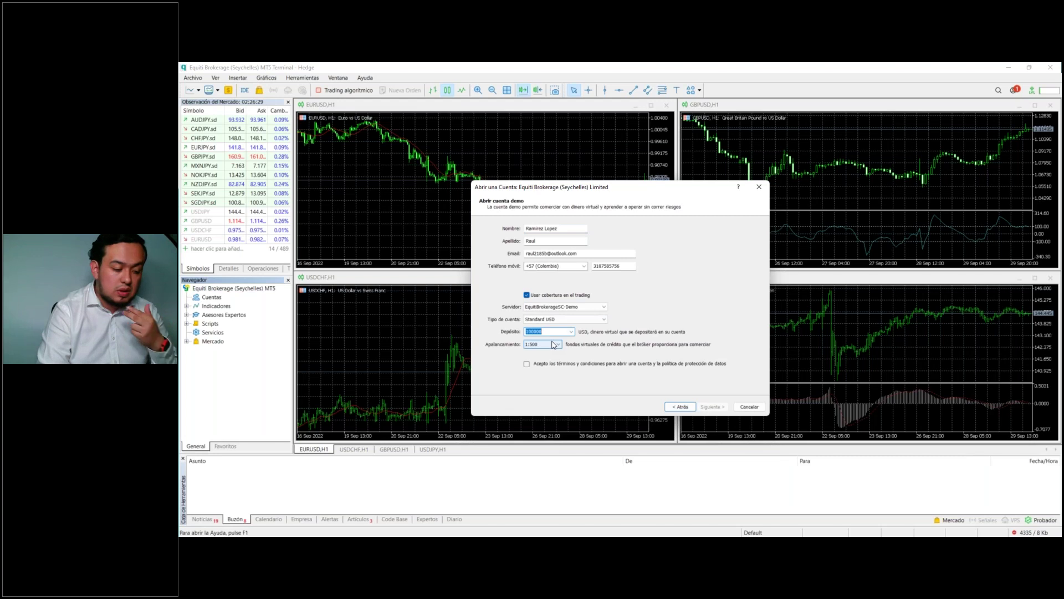
key(BackSpace)
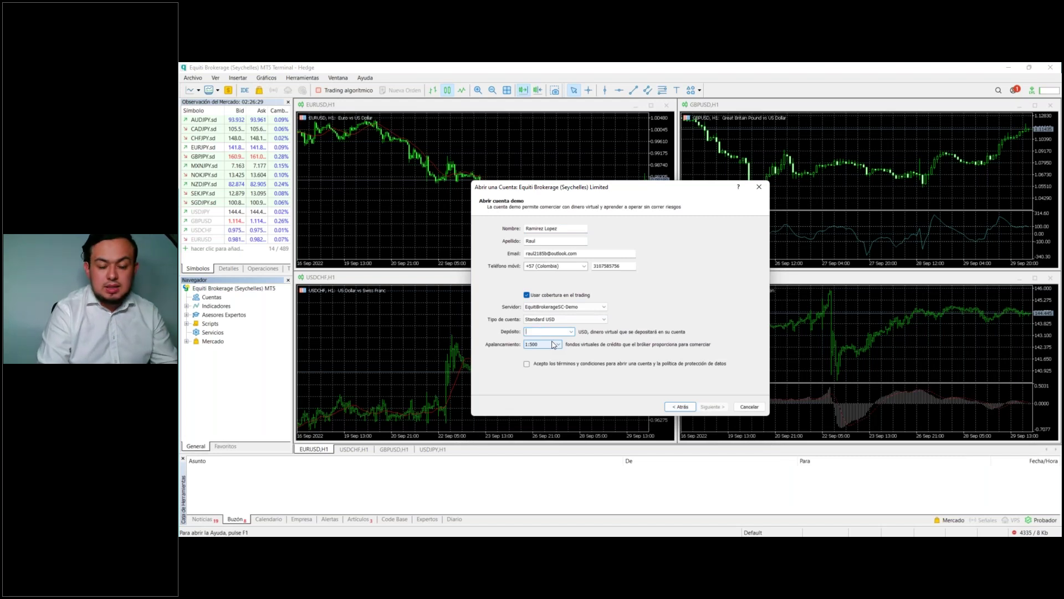
text(2500)
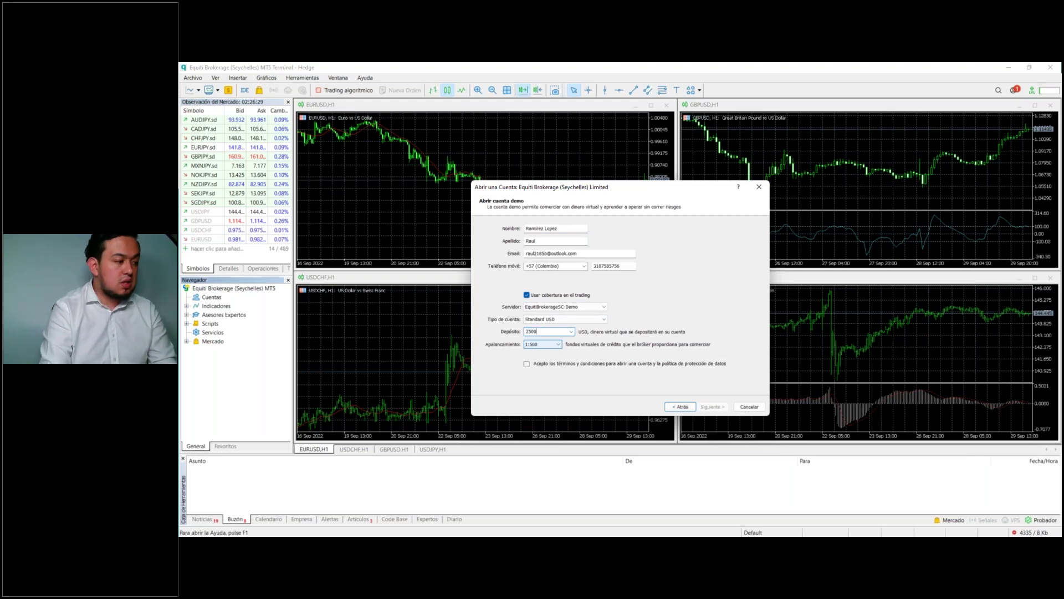
Step: Choose 1:300 leverage and accept the terms and conditions
click(557, 345)
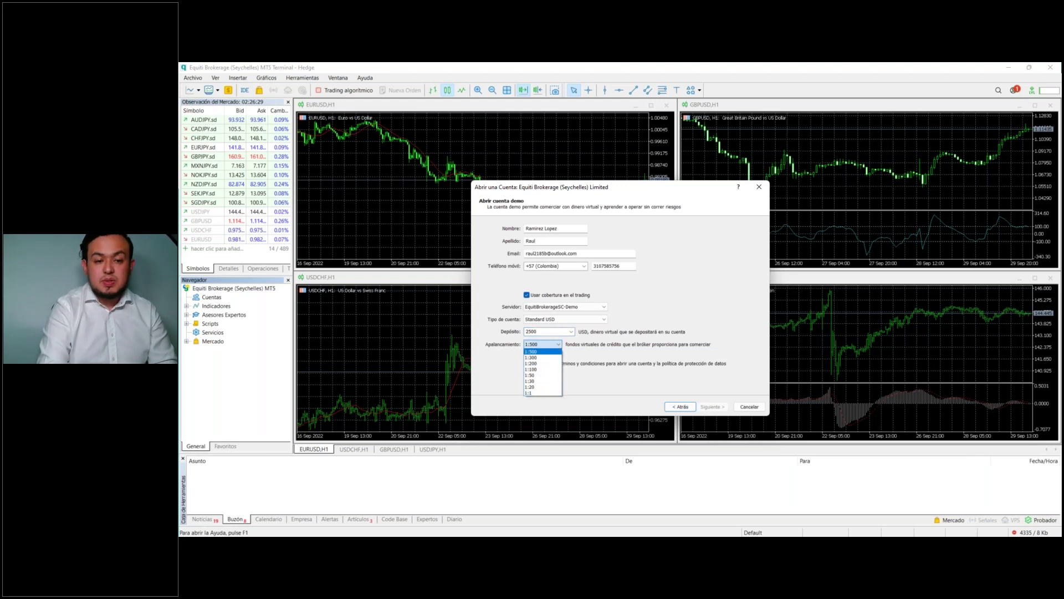
key(alt+Tab)
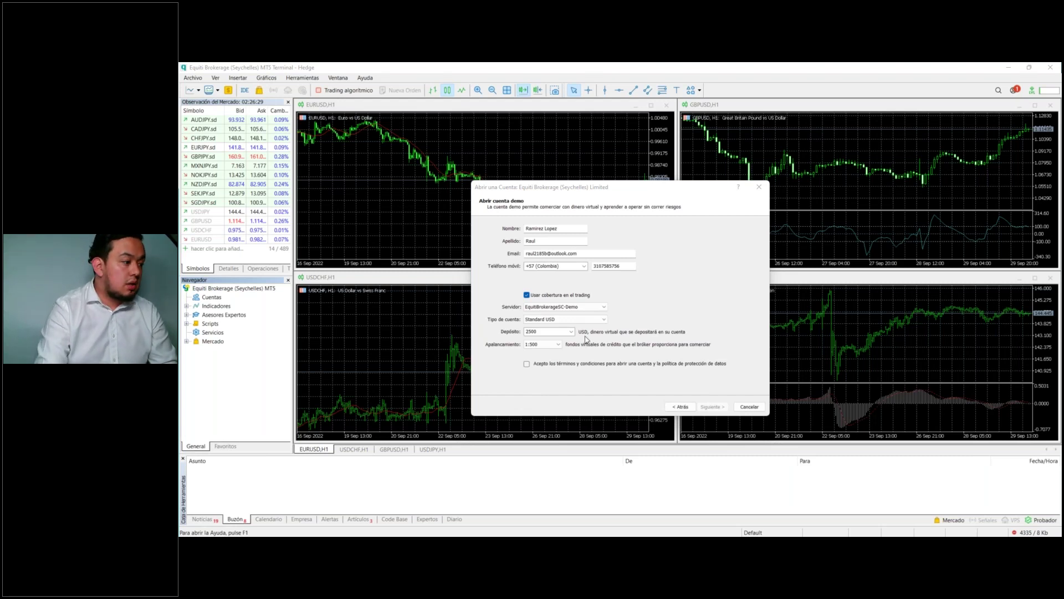
click(542, 344)
click(542, 357)
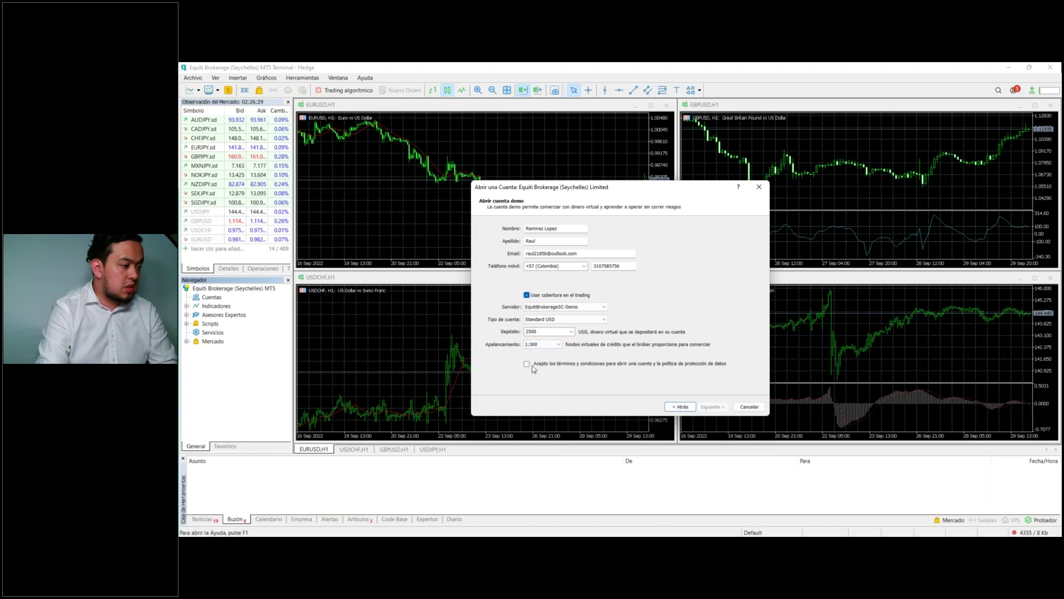
click(527, 365)
Step: Register the demo account, review the generated Usuario and Contraseña, and finish with Finalizar
click(709, 406)
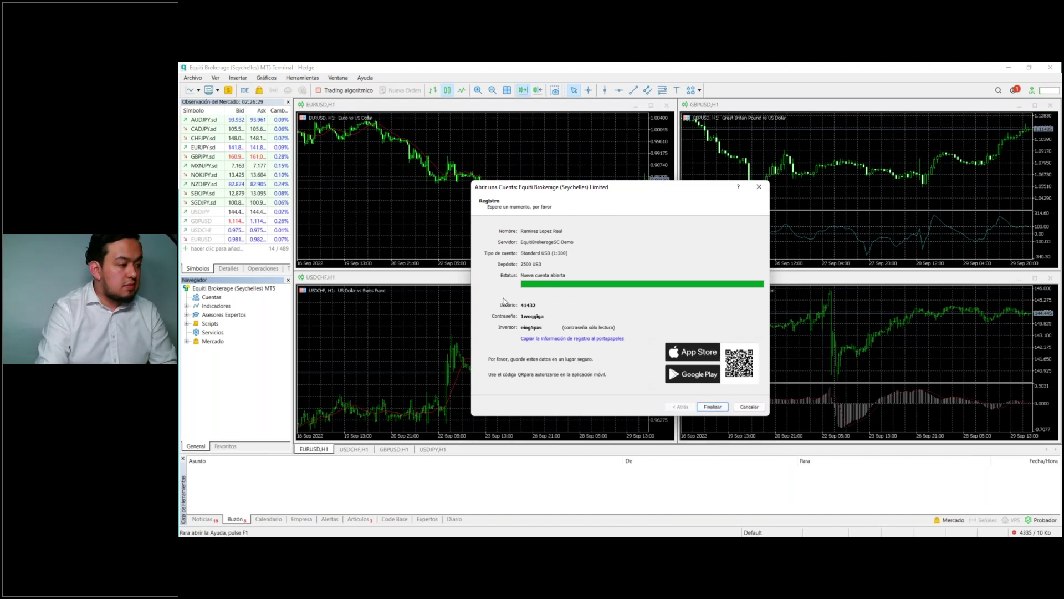
drag(523, 306, 552, 305)
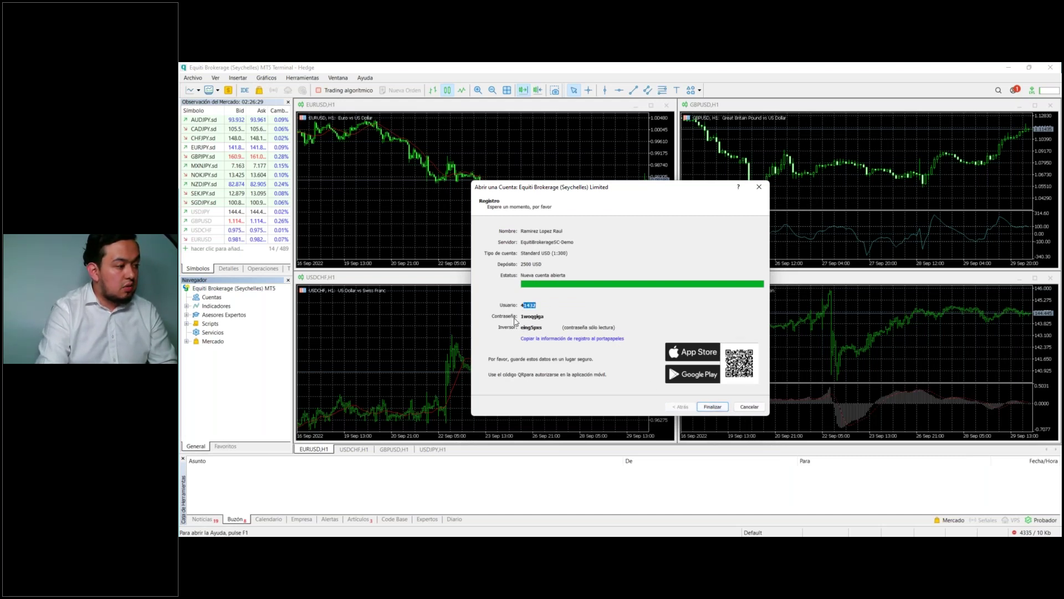
click(531, 320)
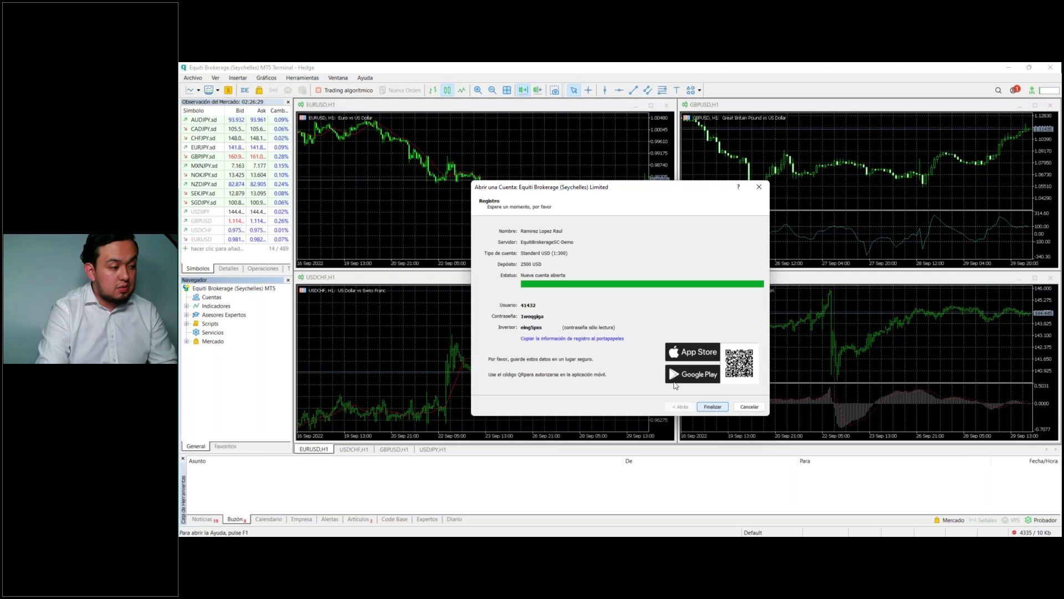
click(713, 408)
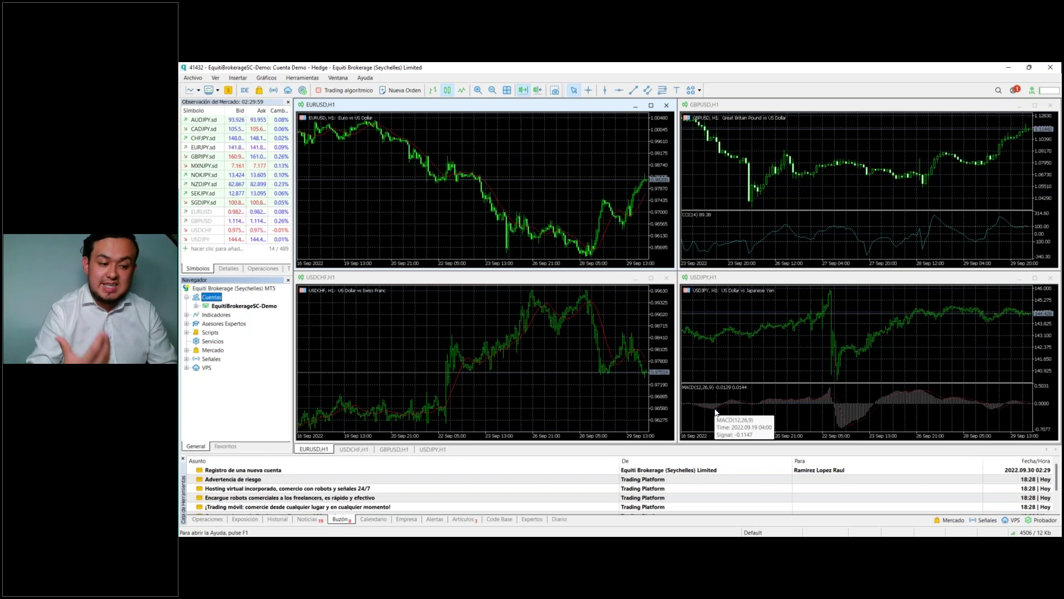
mouse_move(1028, 533)
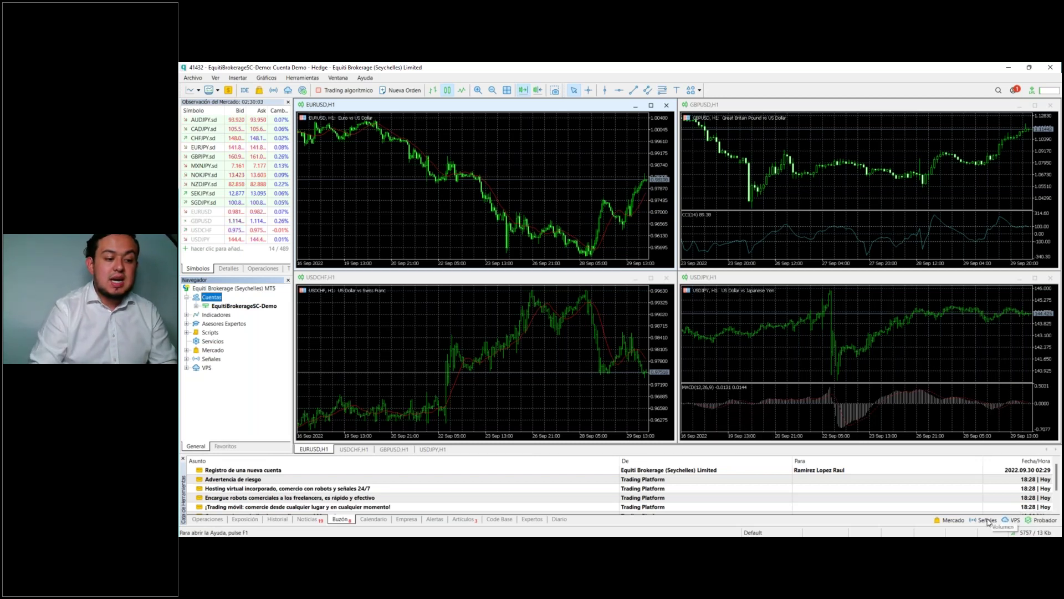
click(986, 521)
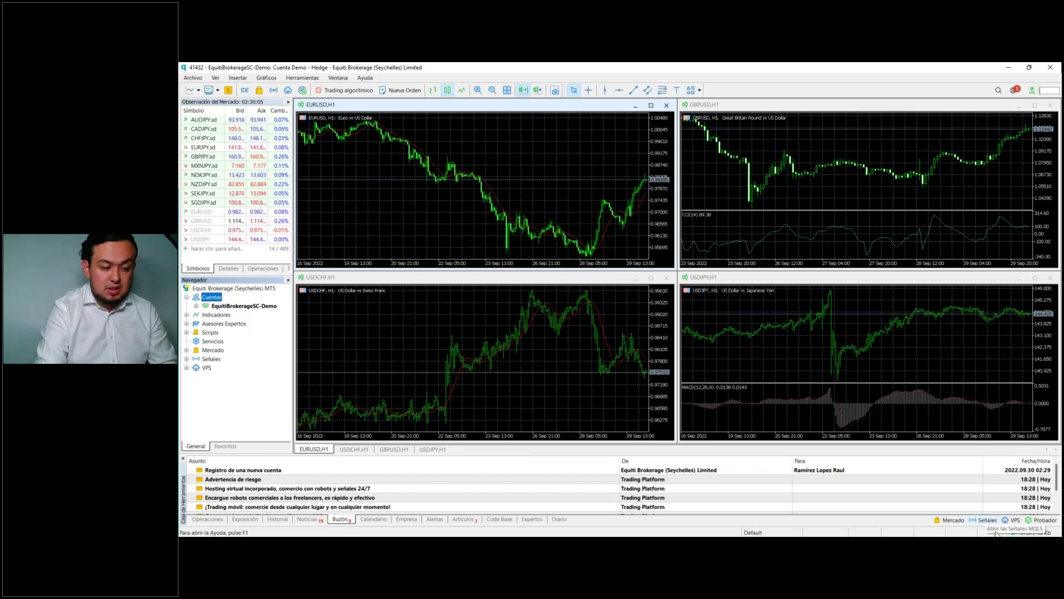
click(1030, 532)
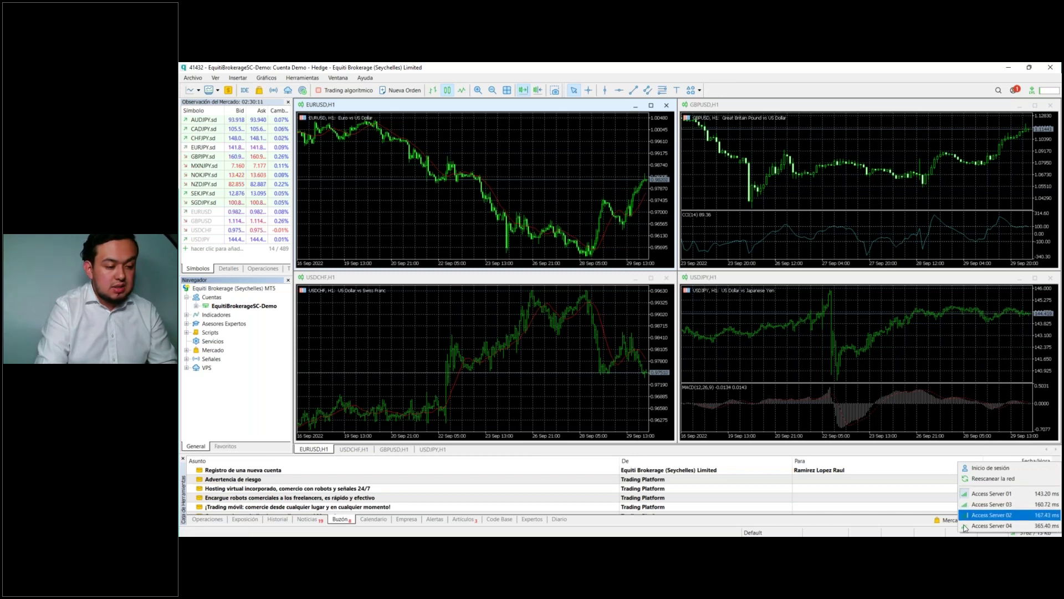
click(938, 535)
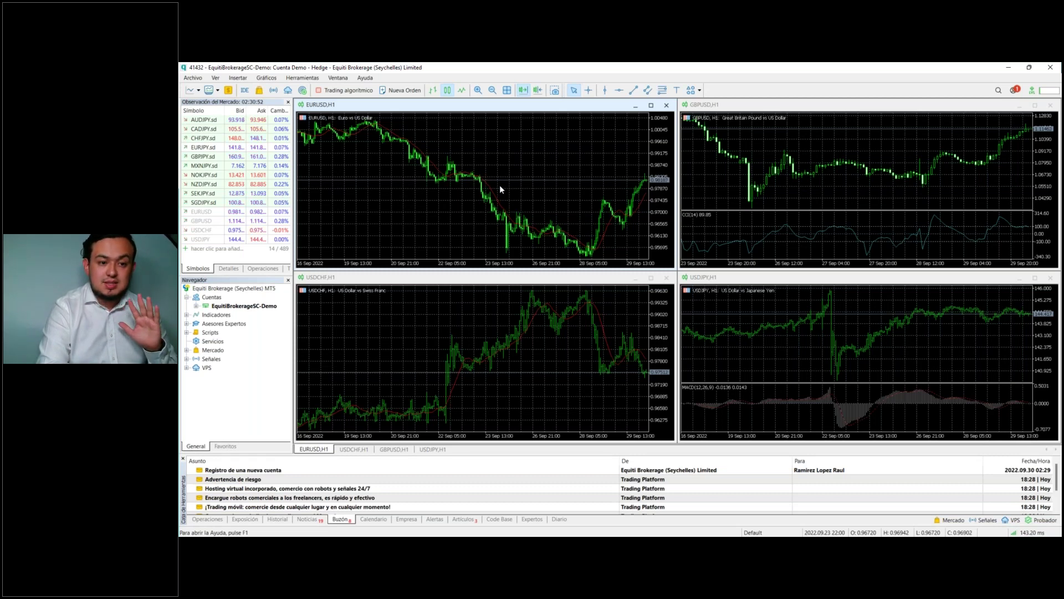
Step: Sort the Market Watch list by Cambio diario, with GBPJPY.sd's 0.28% gain at the top
click(207, 111)
click(206, 111)
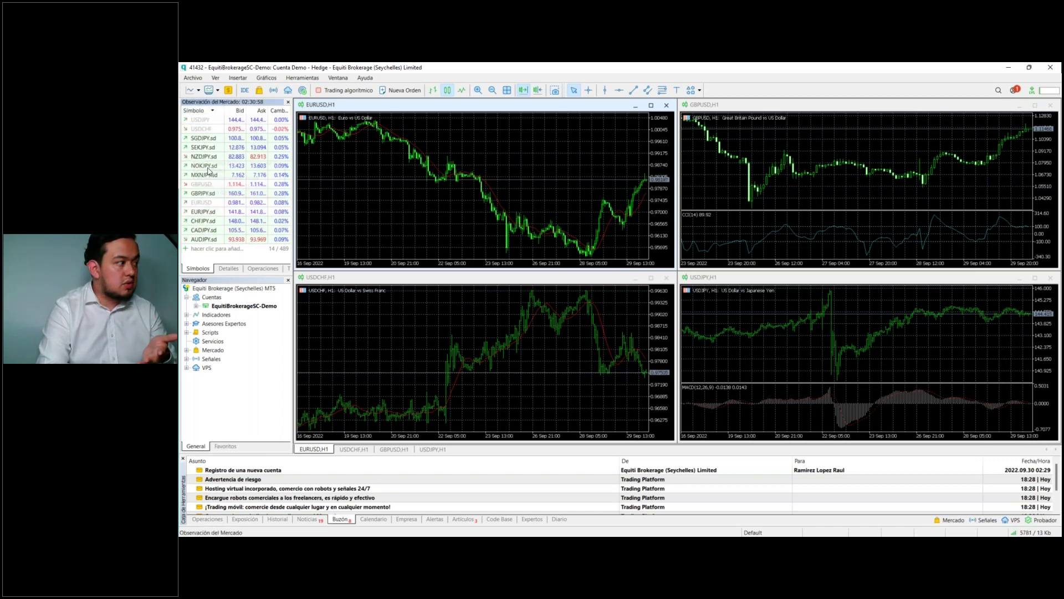
mouse_move(209, 160)
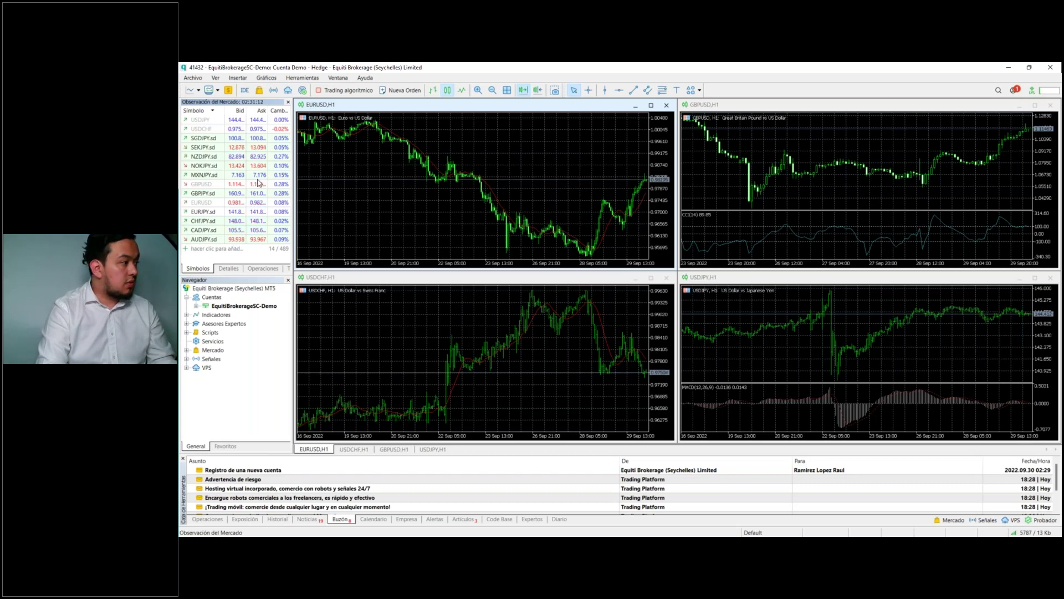
click(280, 111)
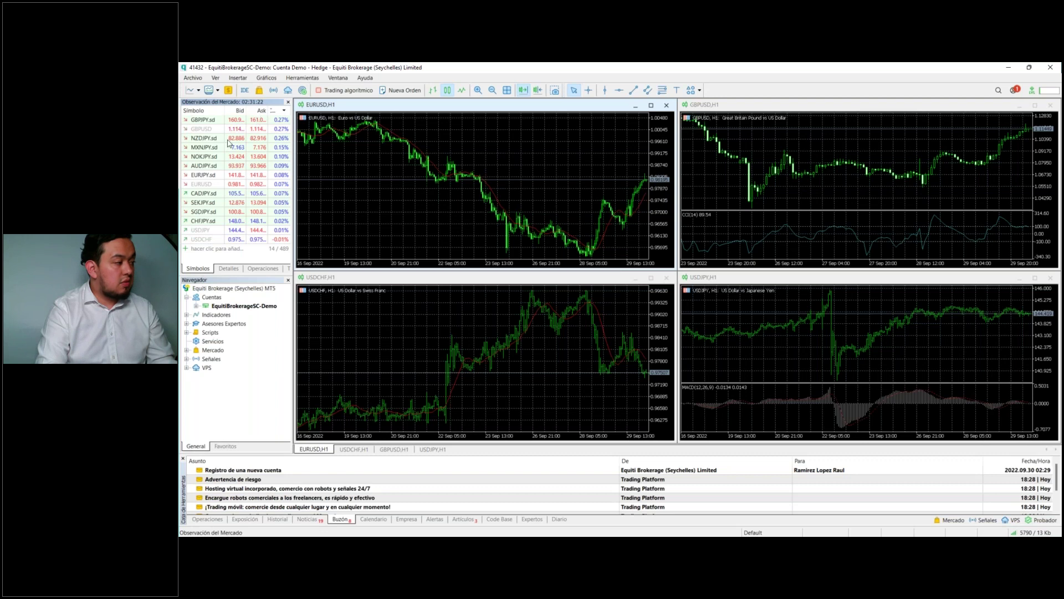
Step: Replace the Cambio diario column in Market Watch with a Diferencial (spread) column
right_click(237, 256)
mouse_move(314, 471)
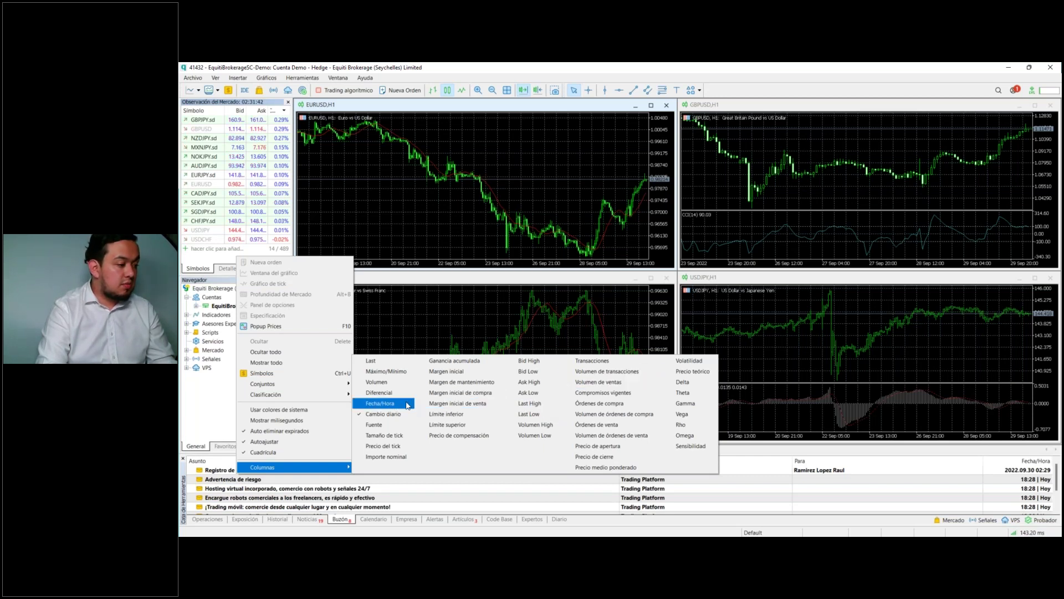
click(361, 417)
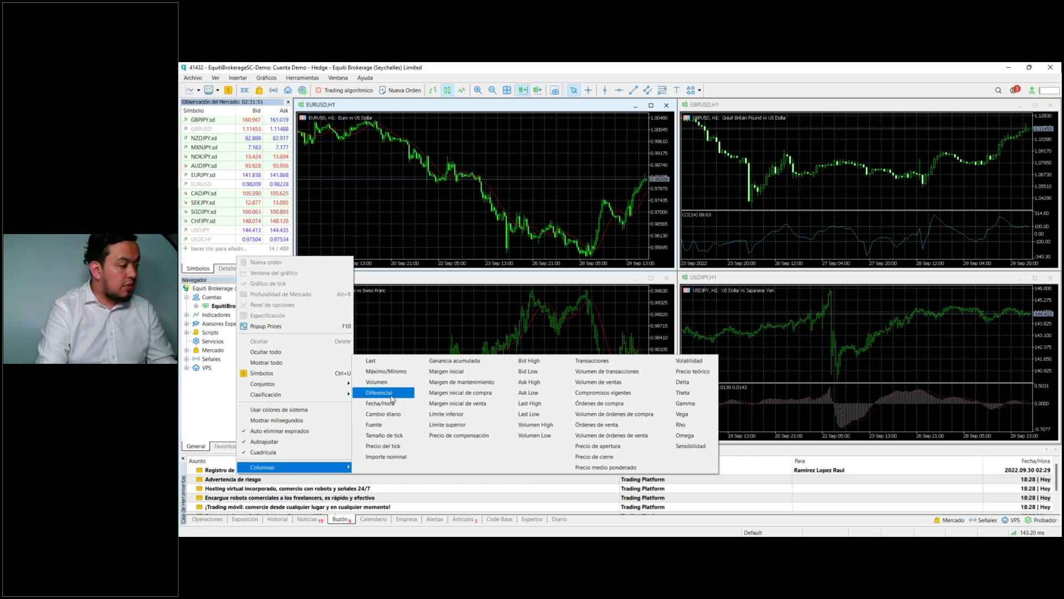
click(392, 398)
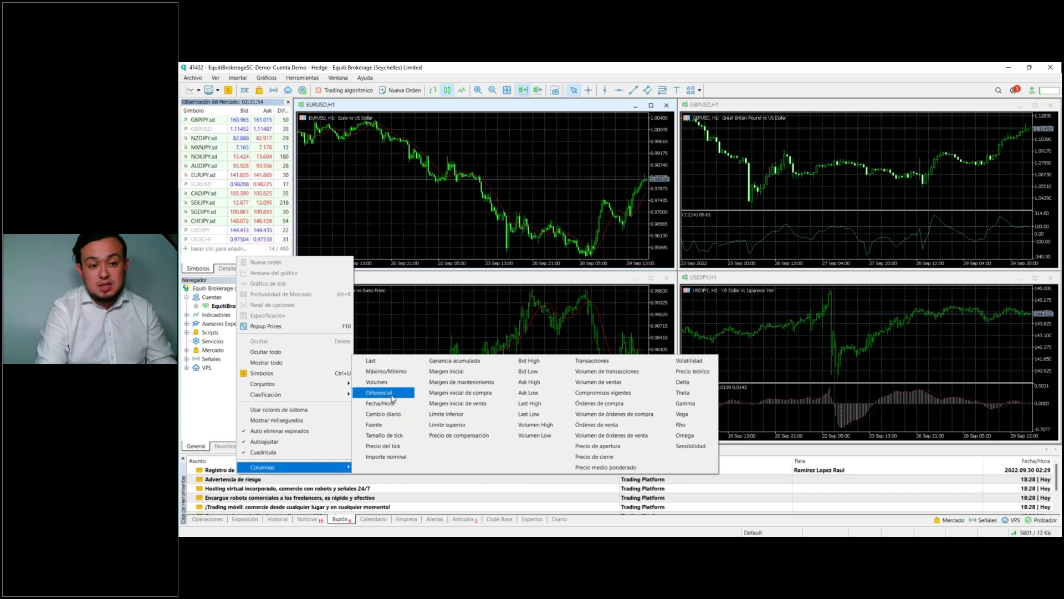
click(219, 265)
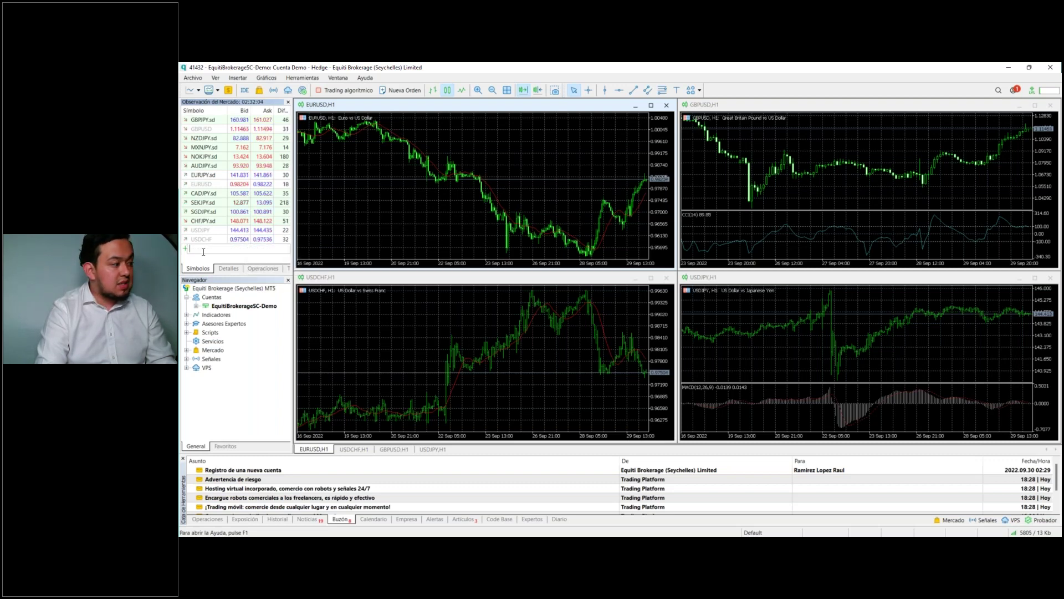
Step: Add the UT100Roll and BTCUSD.lv symbols to the Market Watch list
click(230, 249)
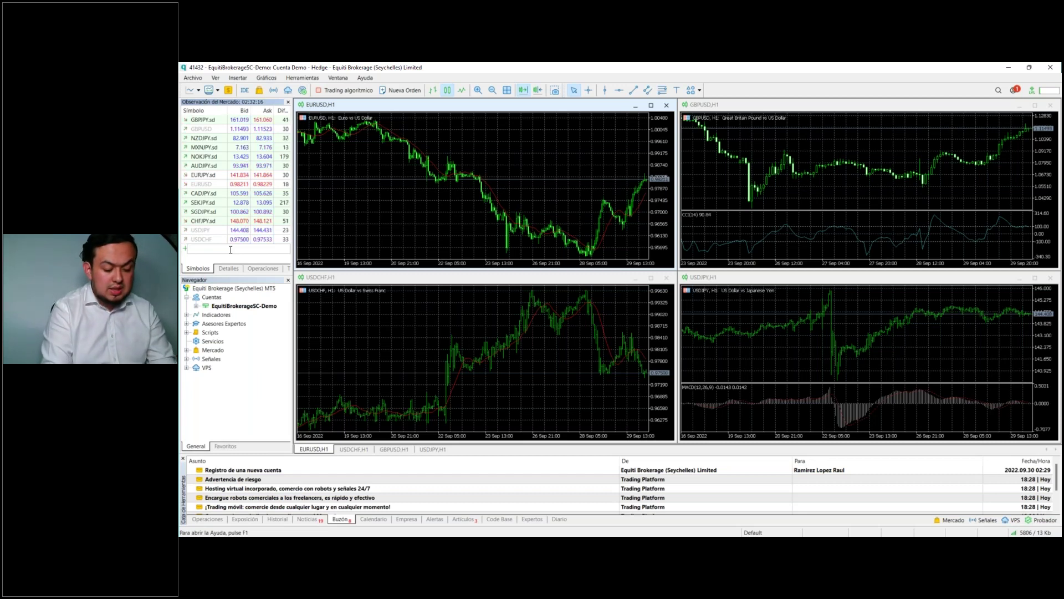
text(UT100Roll)
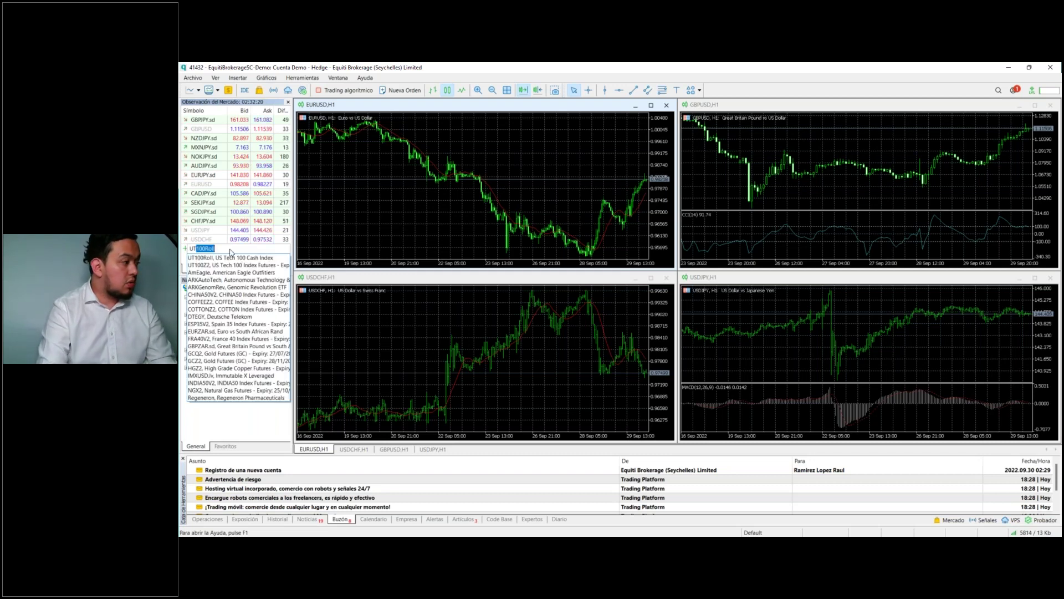
click(233, 259)
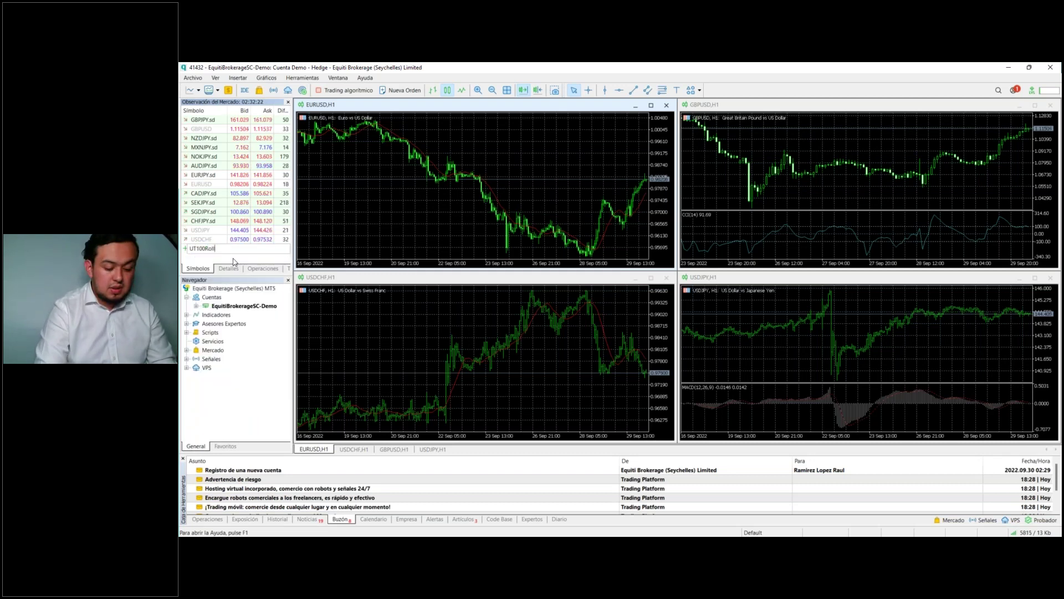
key(Return)
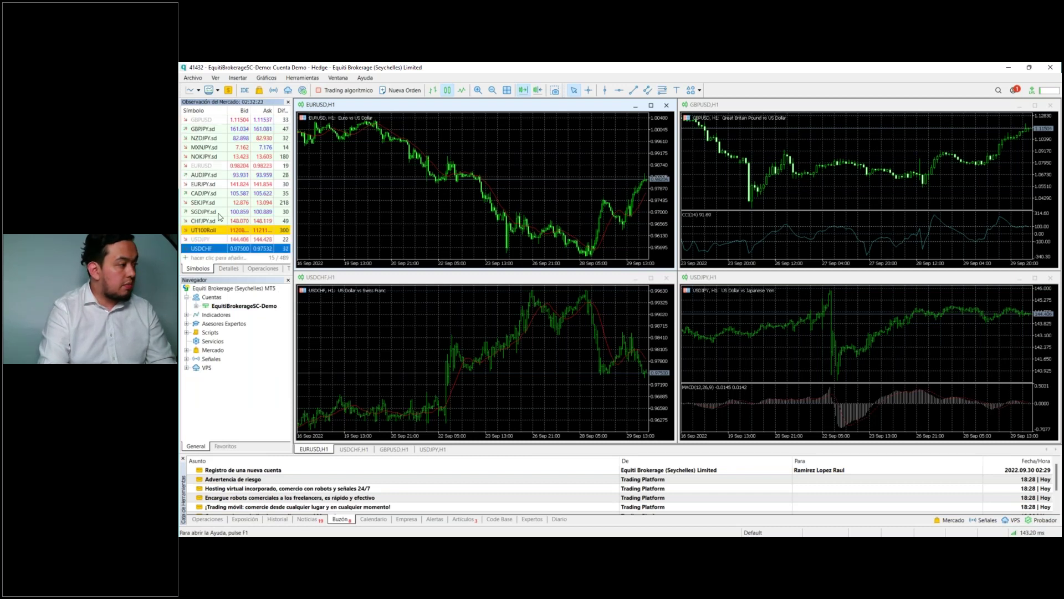
click(223, 257)
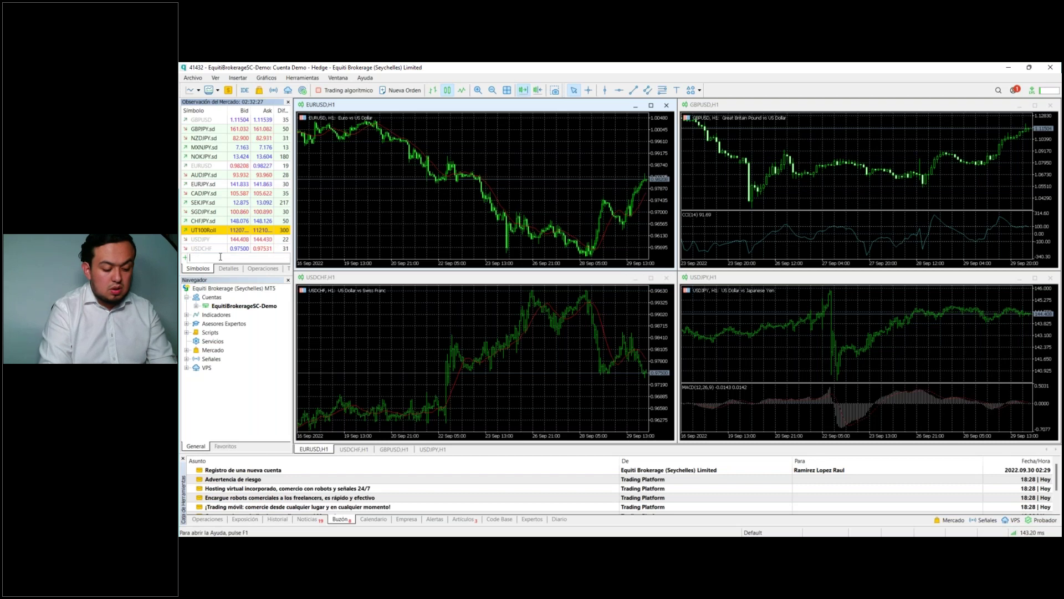
text(BTCUSD.lv)
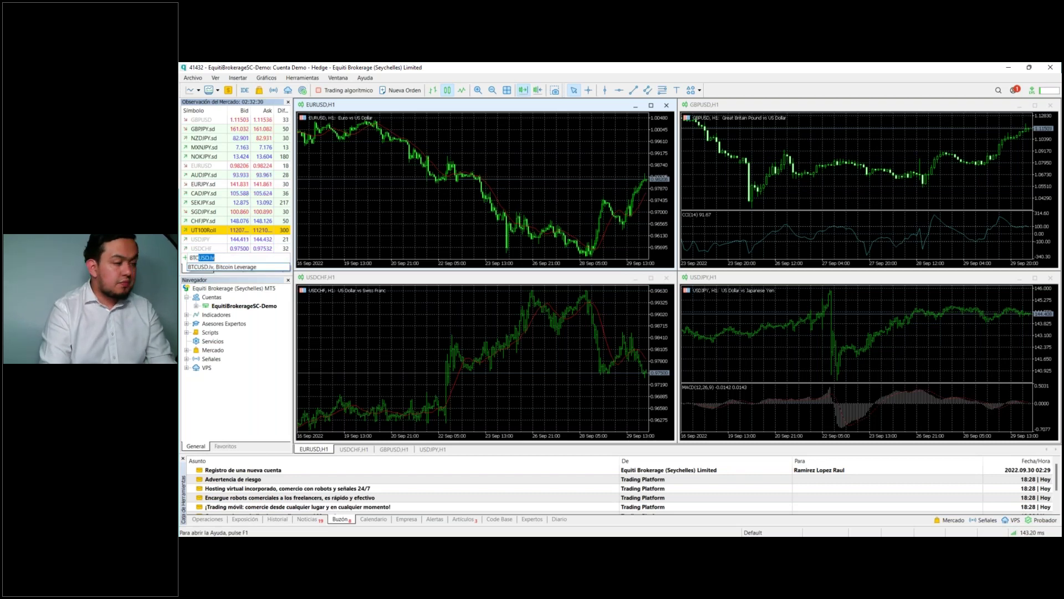
click(215, 266)
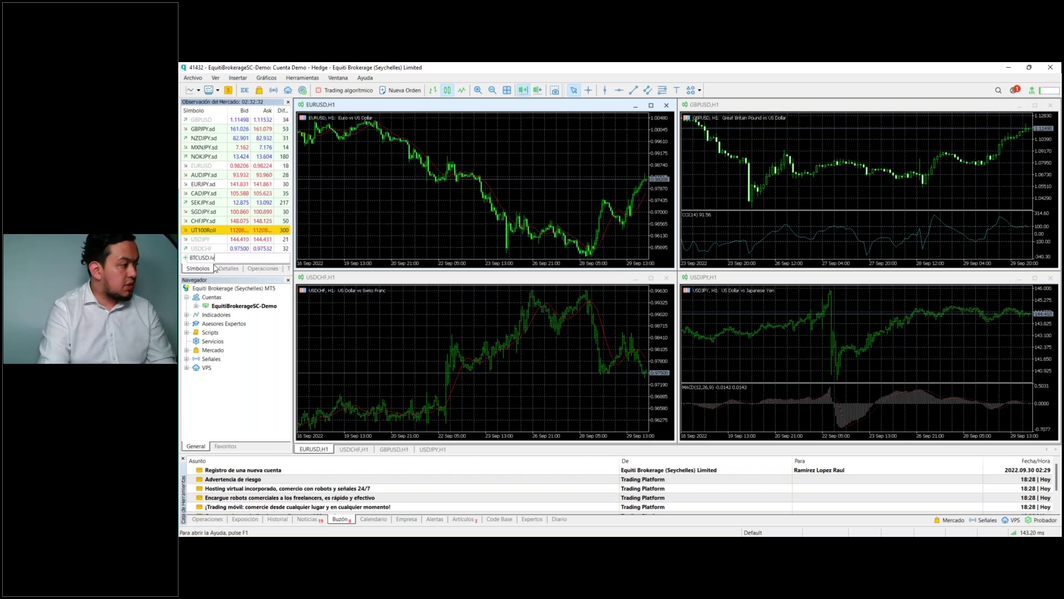
key(Return)
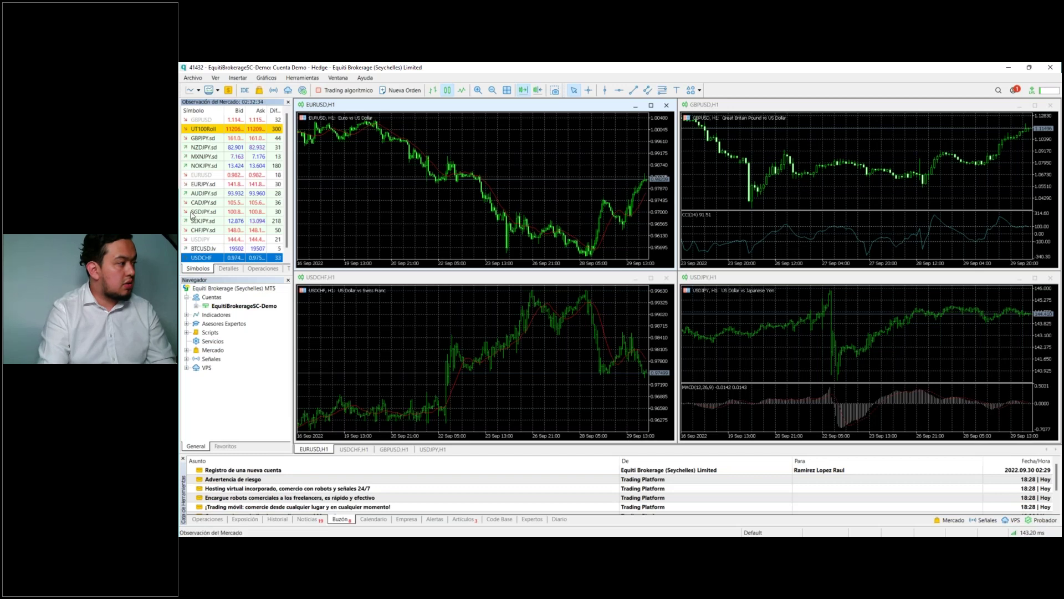
click(207, 249)
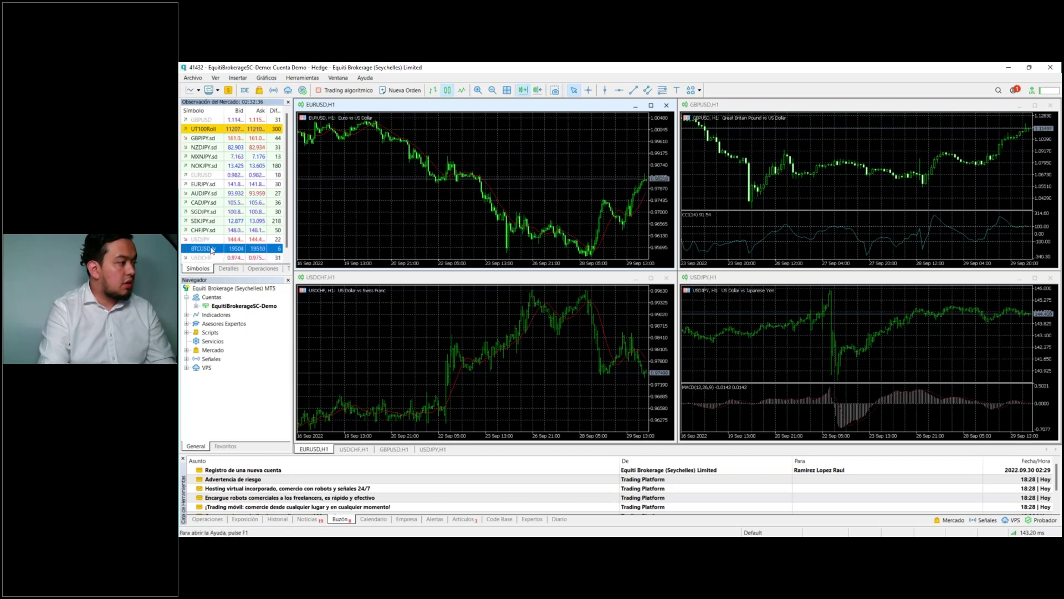
Step: Add ETHUSD.lv (Ethereum) to Market Watch by searching for 'eth'
scroll(210, 251, down, 1)
click(191, 257)
text(eth)
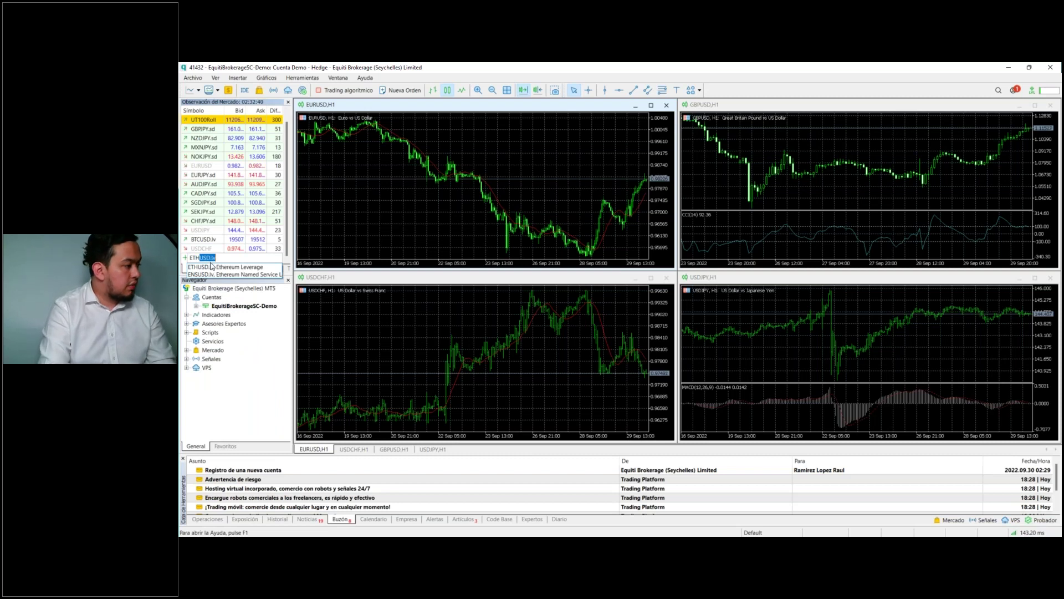
click(213, 269)
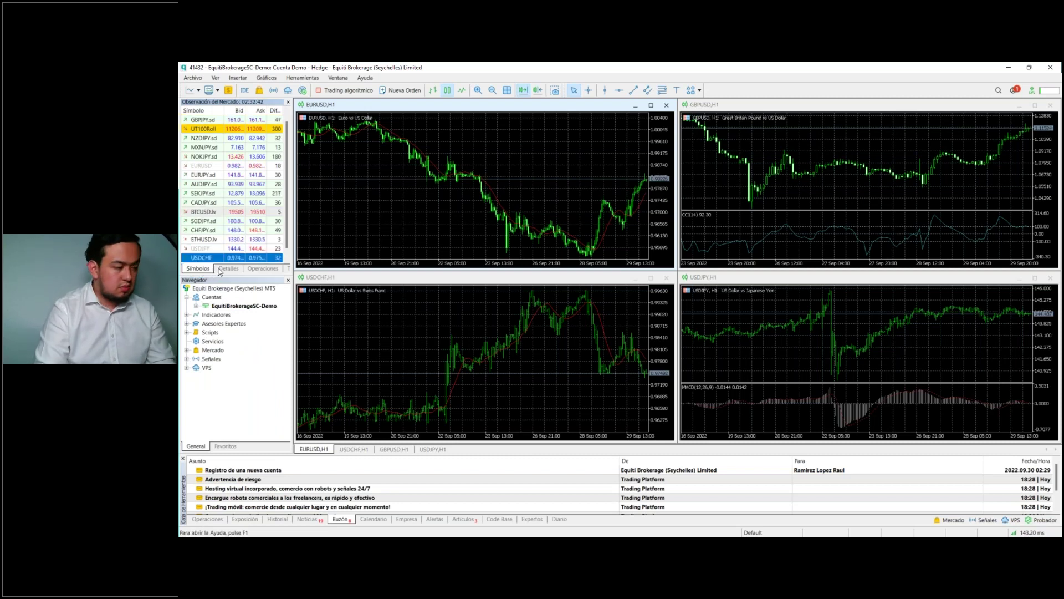
scroll(225, 200, up, 2)
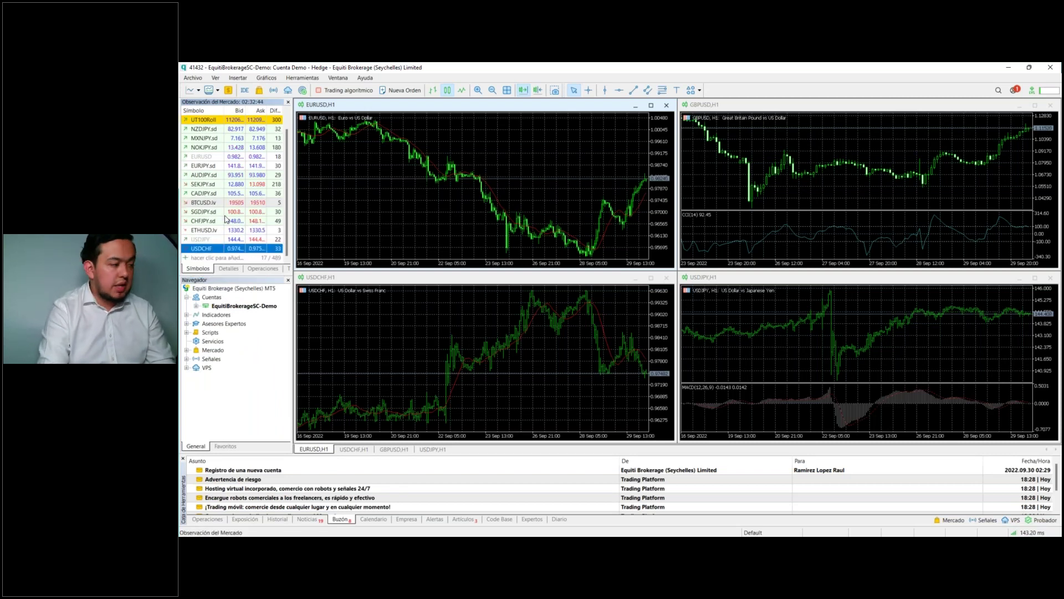
scroll(225, 201, down, 2)
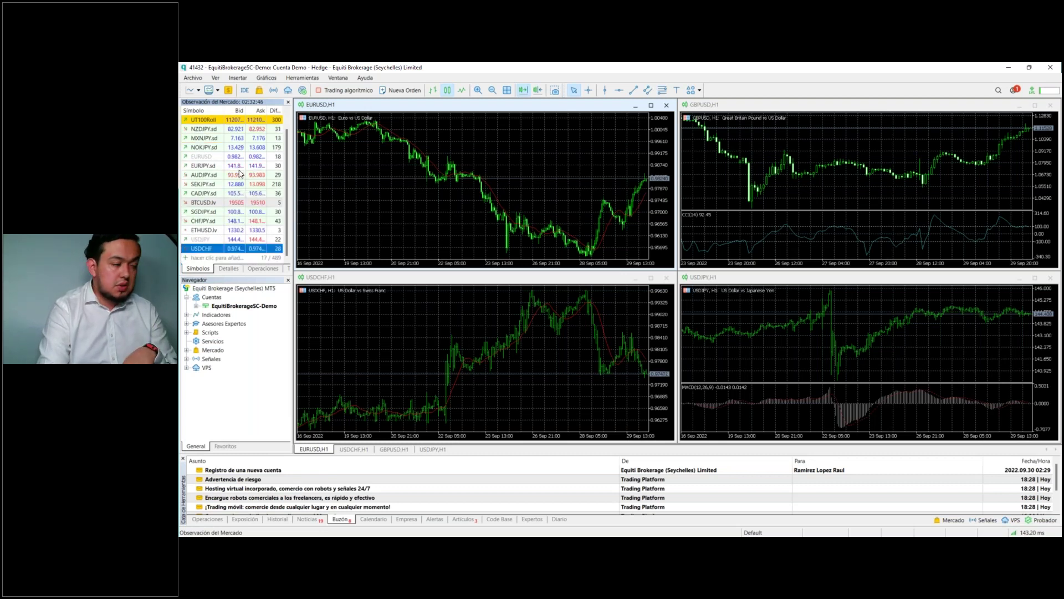
scroll(236, 165, up, 2)
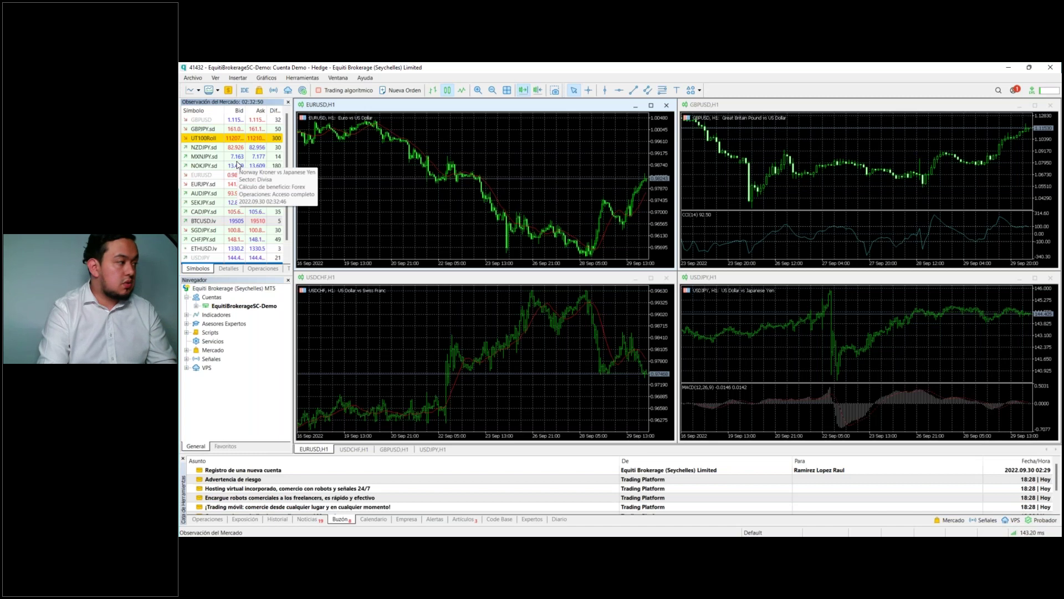
Step: Use Mostrar todo so Market Watch lists every symbol, including stocks like eBay and Zoom
scroll(227, 167, down, 2)
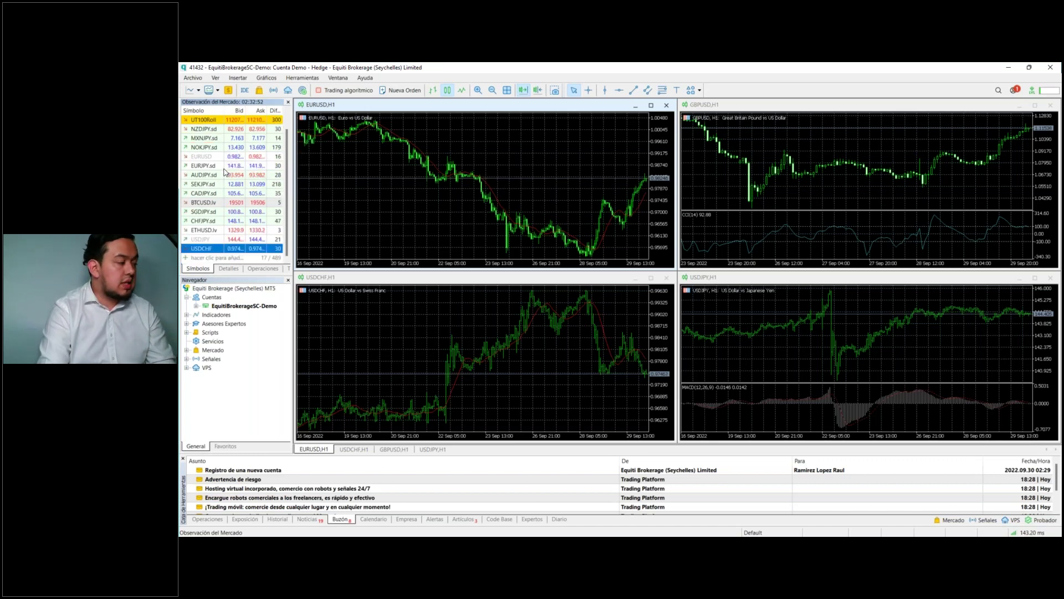
right_click(224, 169)
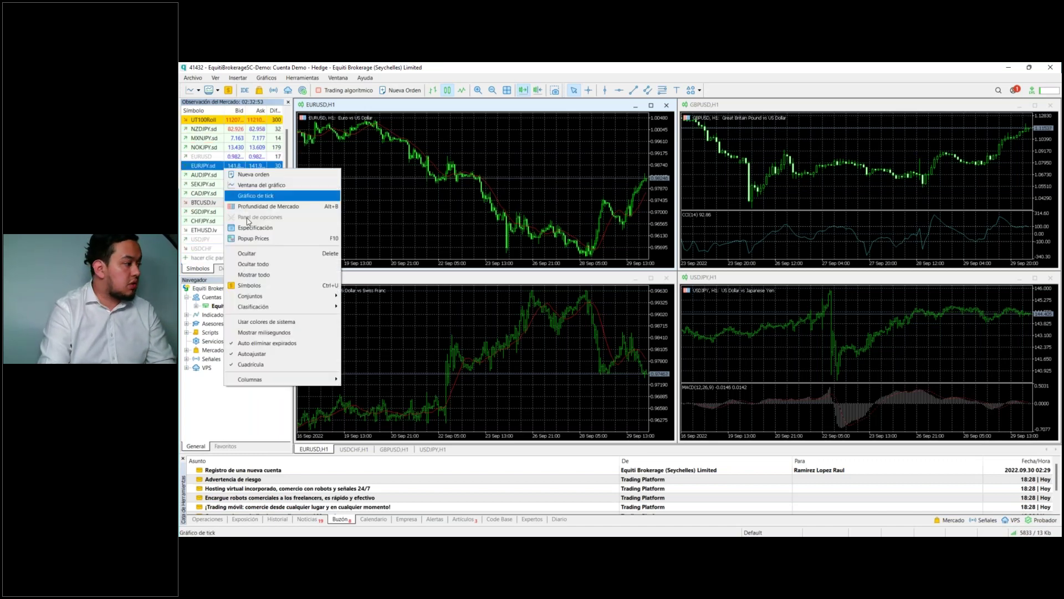
click(258, 277)
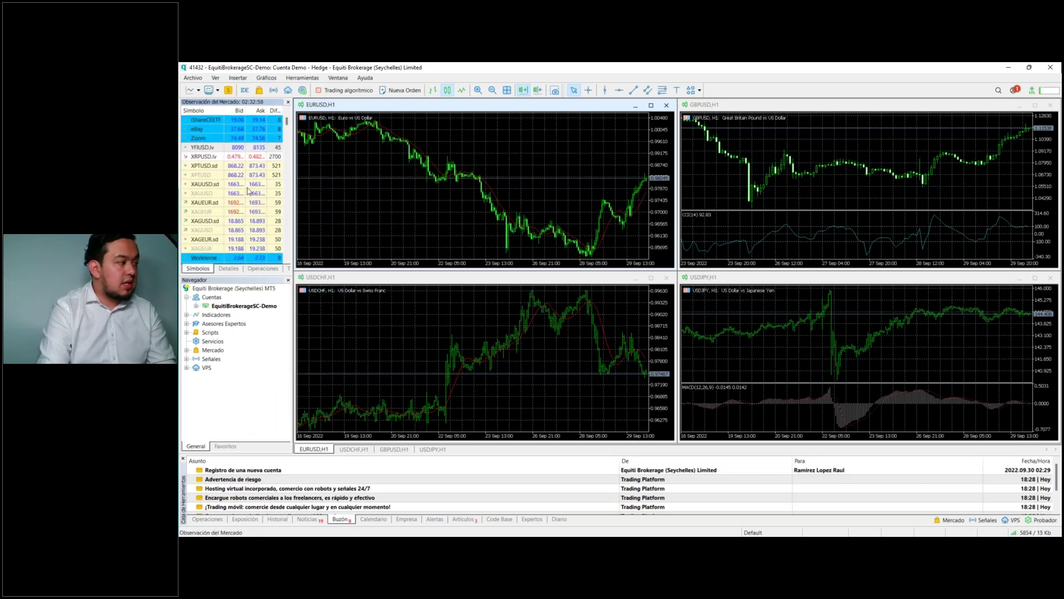
scroll(248, 188, up, 5)
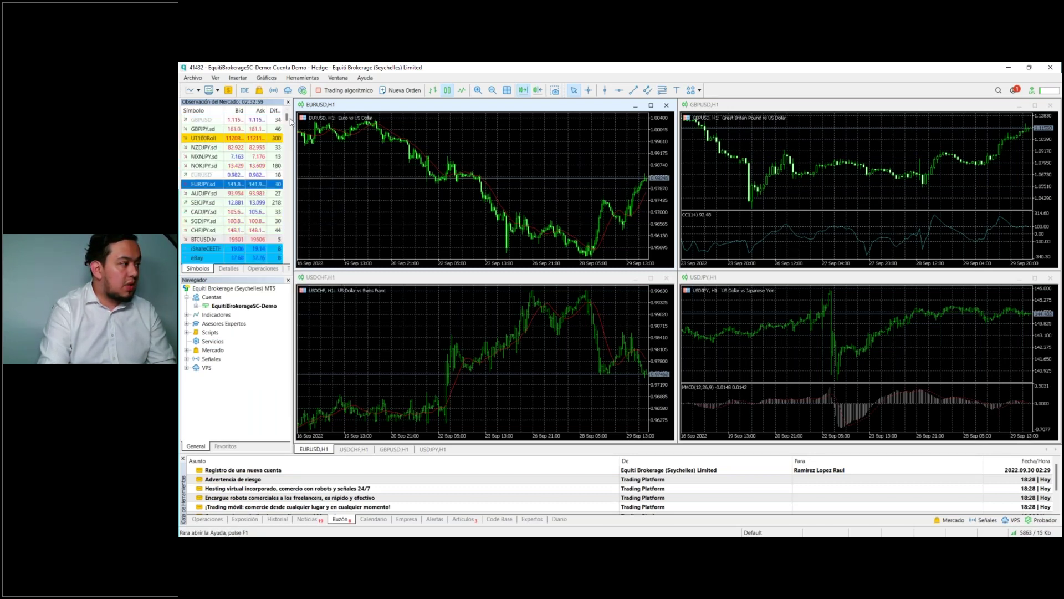
mouse_move(287, 118)
mouse_down()
mouse_move(282, 254)
mouse_move(271, 110)
mouse_up()
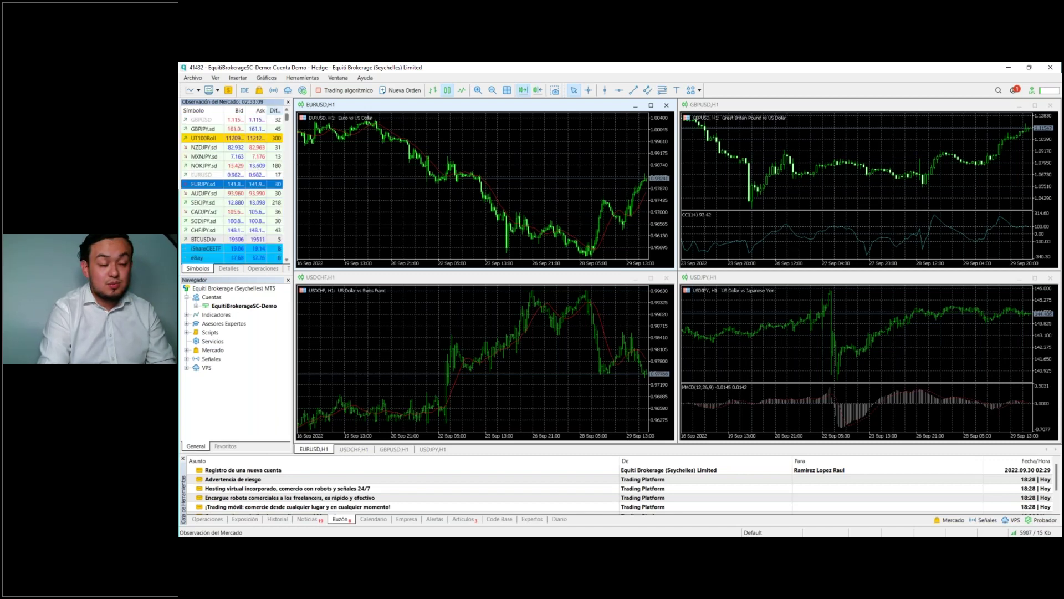
Step: Reset the Market Watch order with Clasificación > Reiniciar, then select the demo account entry
right_click(229, 174)
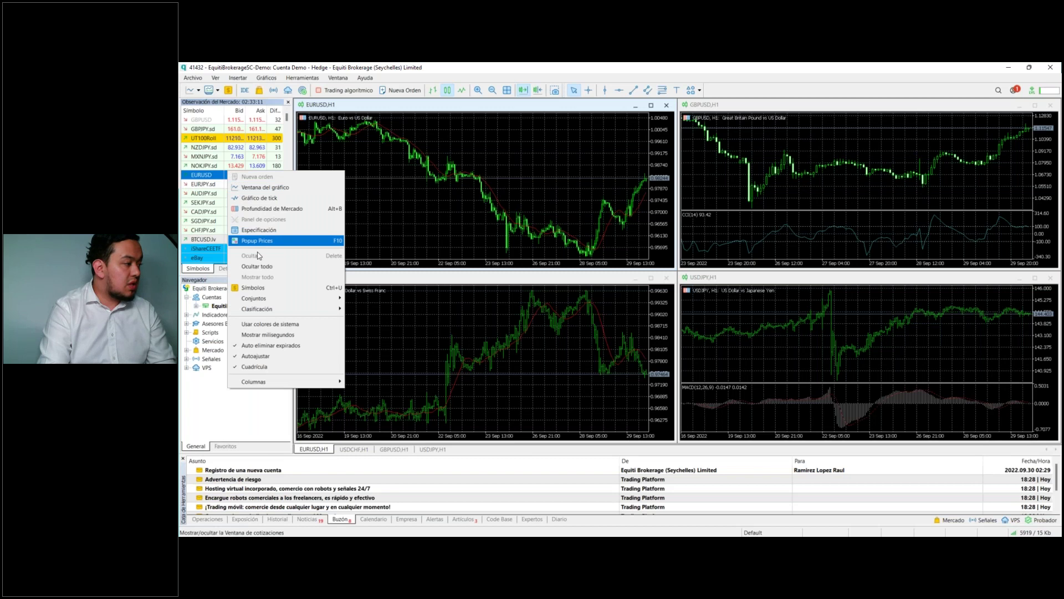
mouse_move(275, 307)
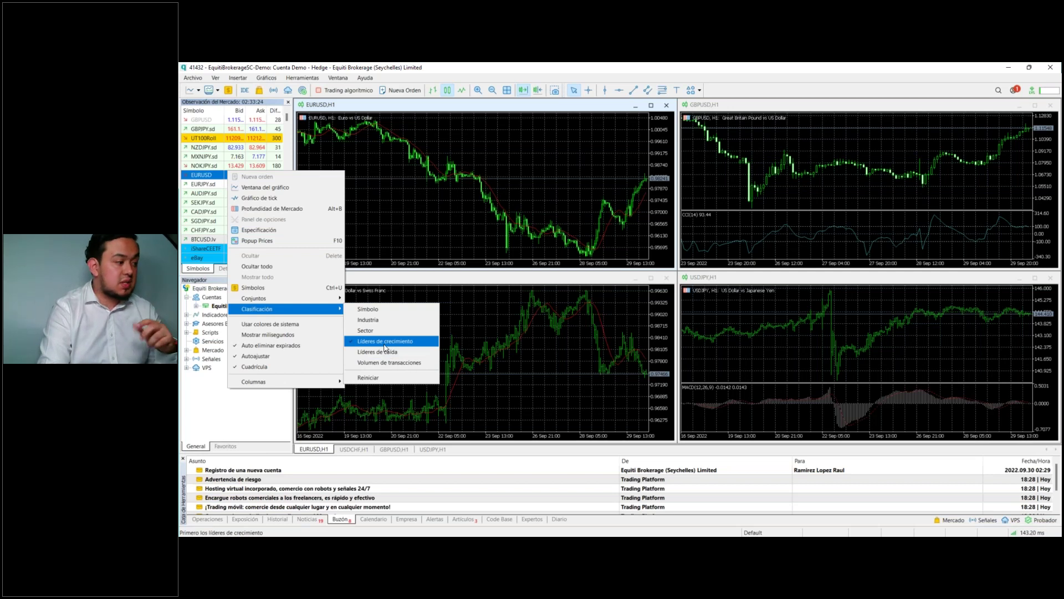
click(381, 374)
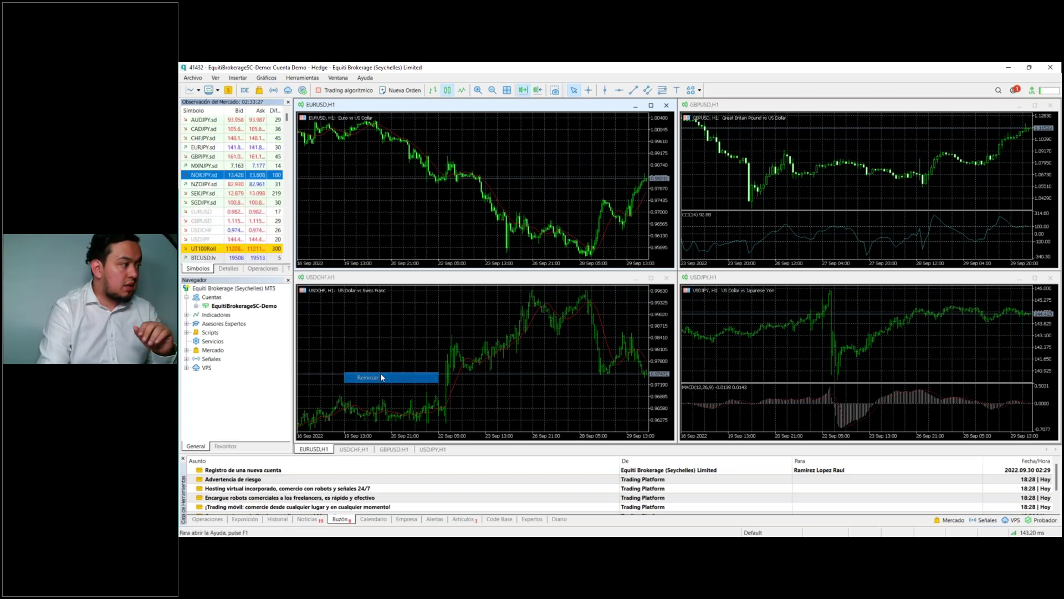
scroll(217, 172, down, 6)
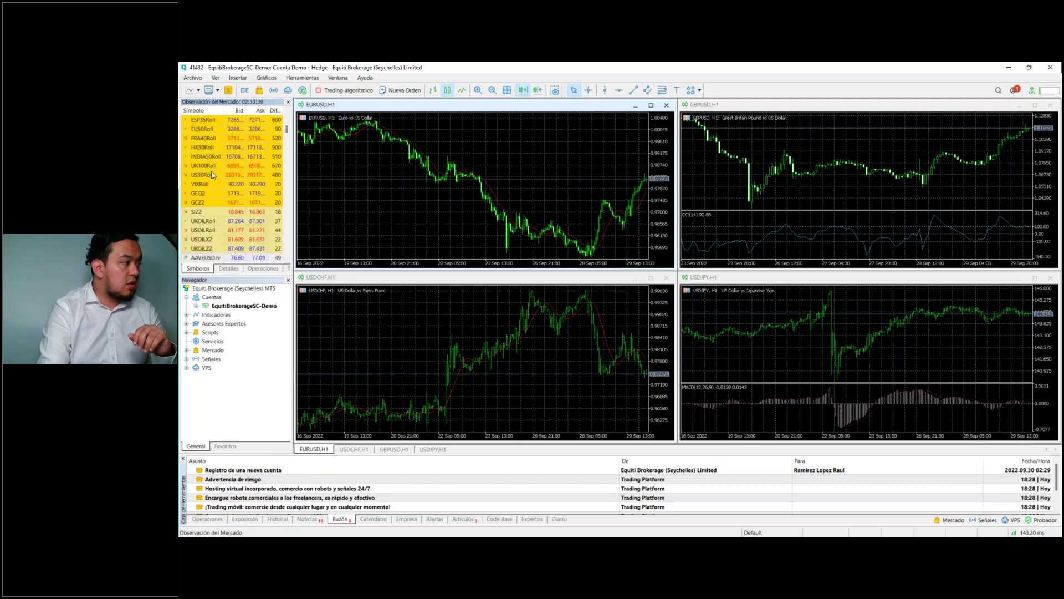
scroll(213, 175, down, 10)
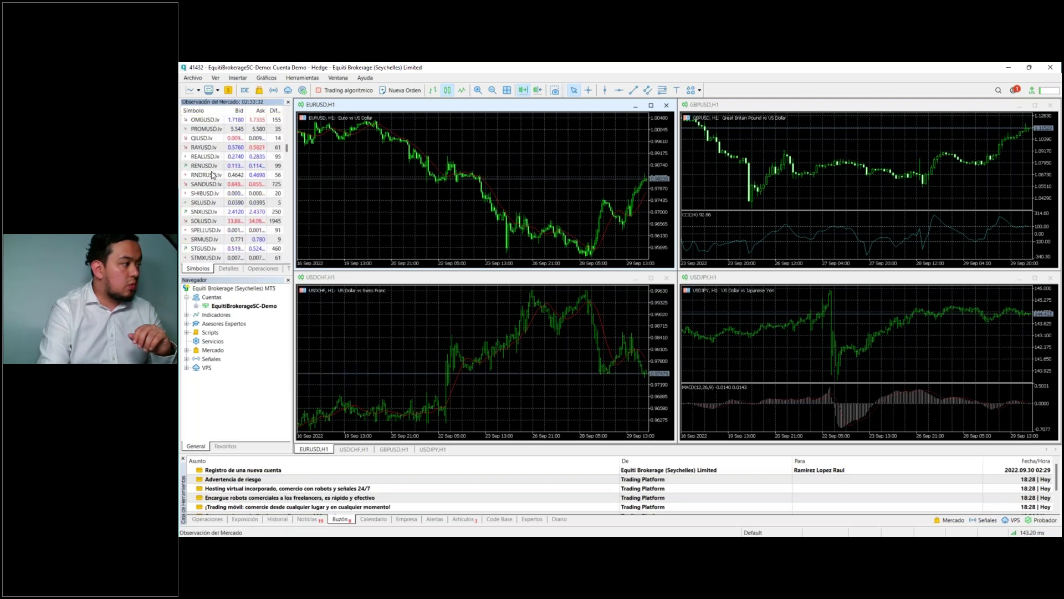
scroll(213, 175, down, 10)
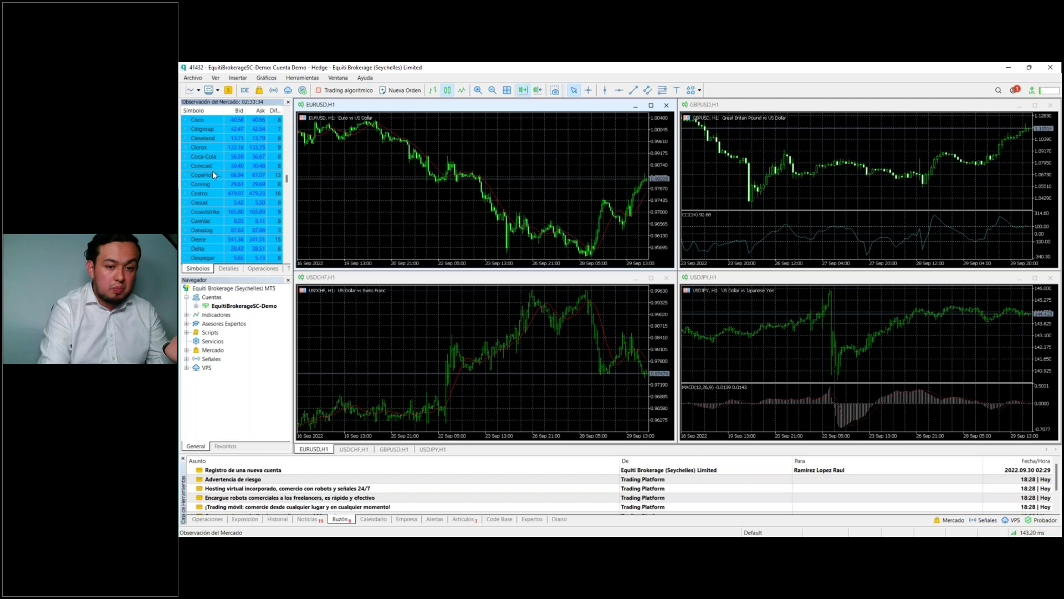
drag(287, 190, 288, 117)
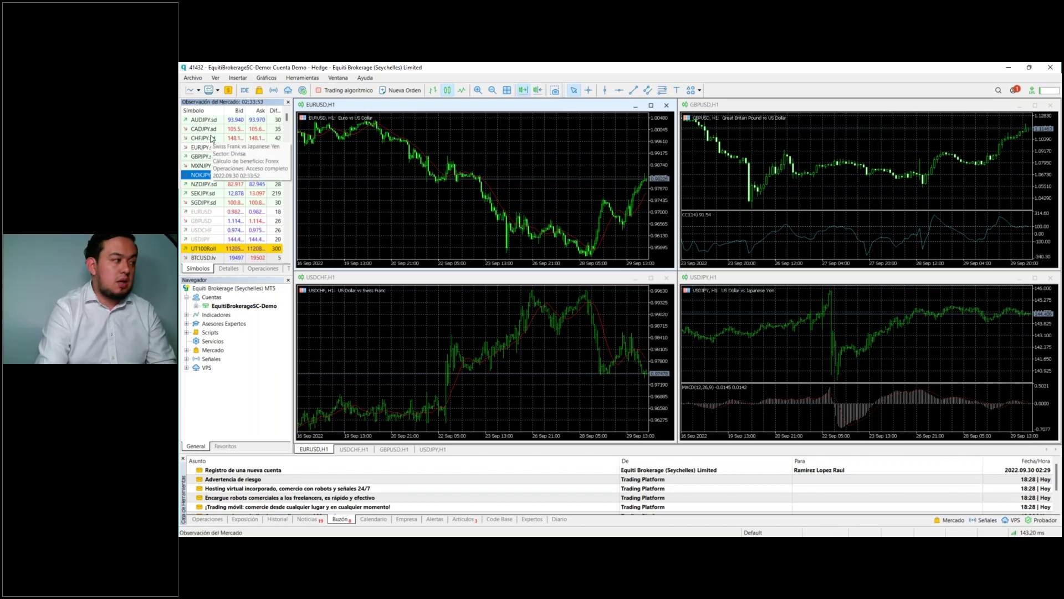
click(244, 306)
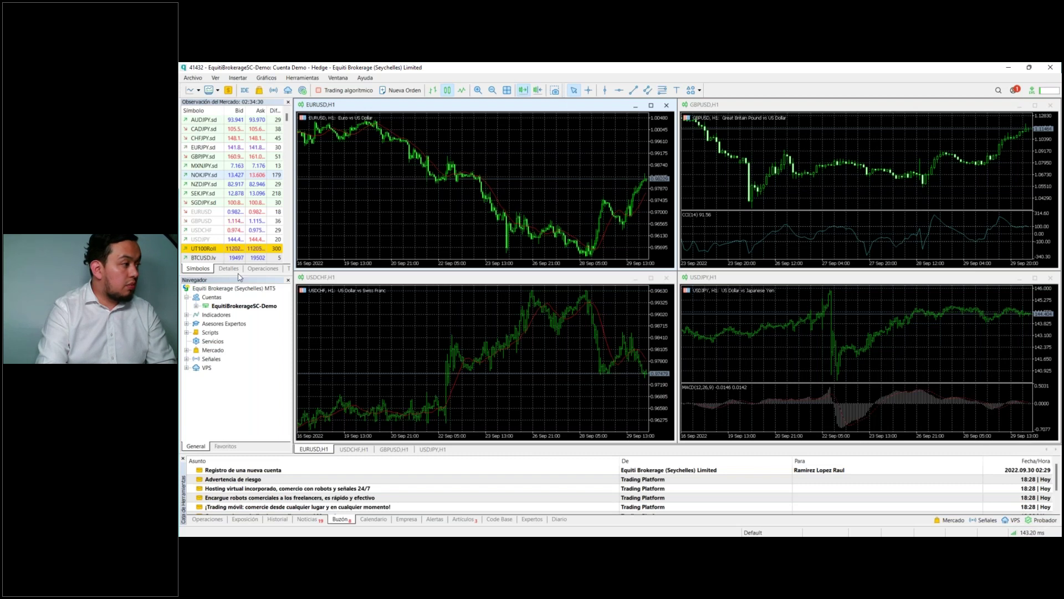
click(238, 78)
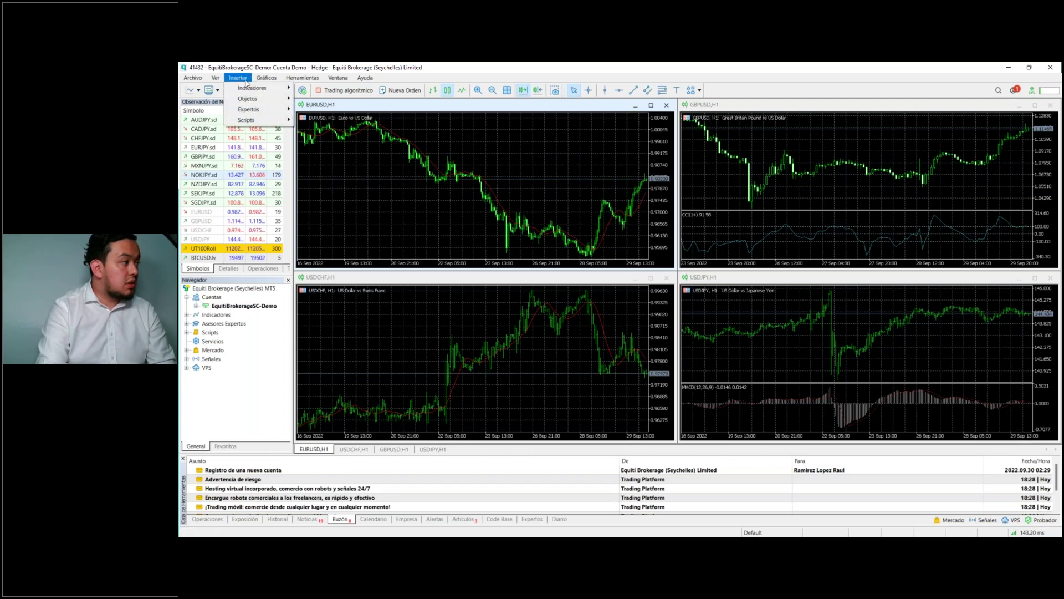
mouse_move(255, 87)
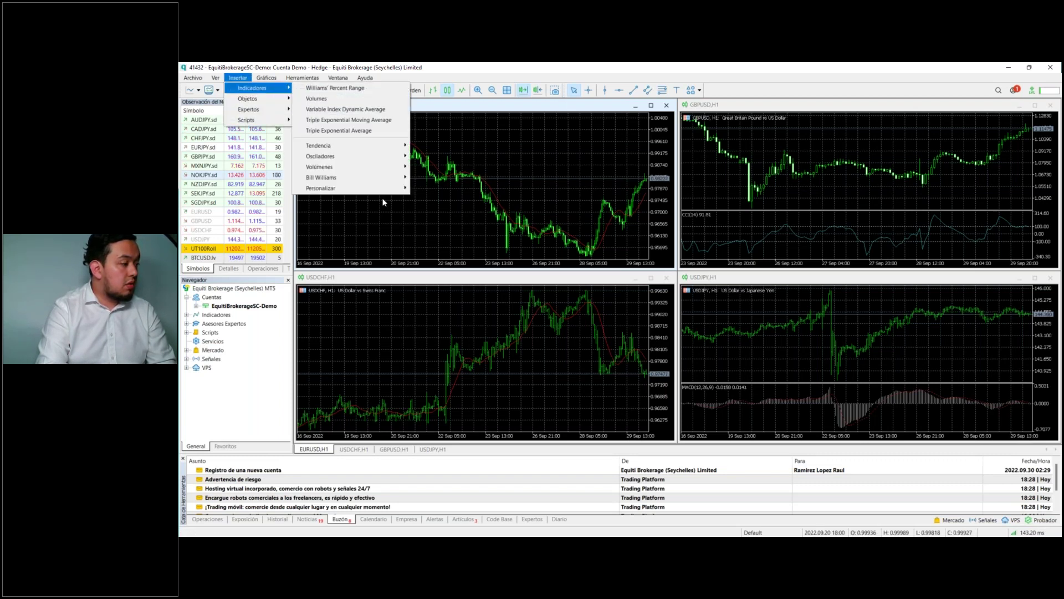
mouse_move(333, 188)
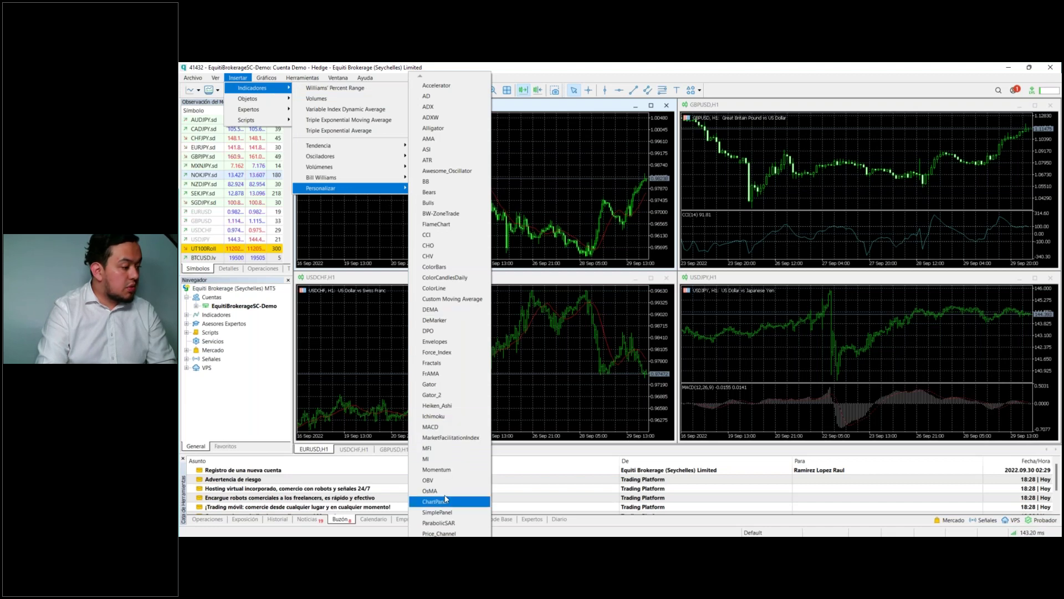
scroll(450, 310, down, 4)
scroll(450, 311, down, 11)
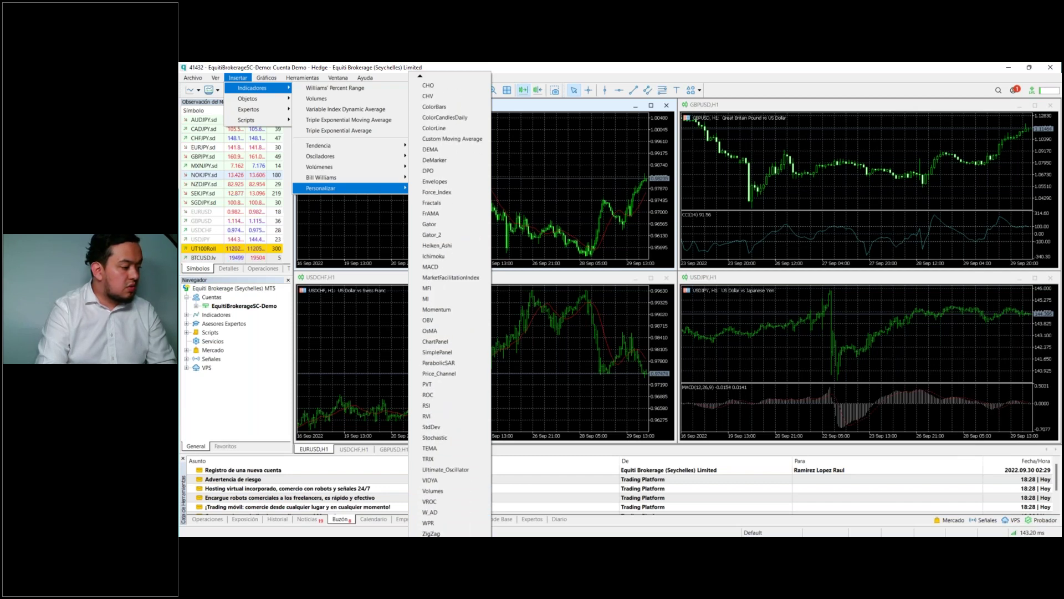
click(432, 383)
click(537, 278)
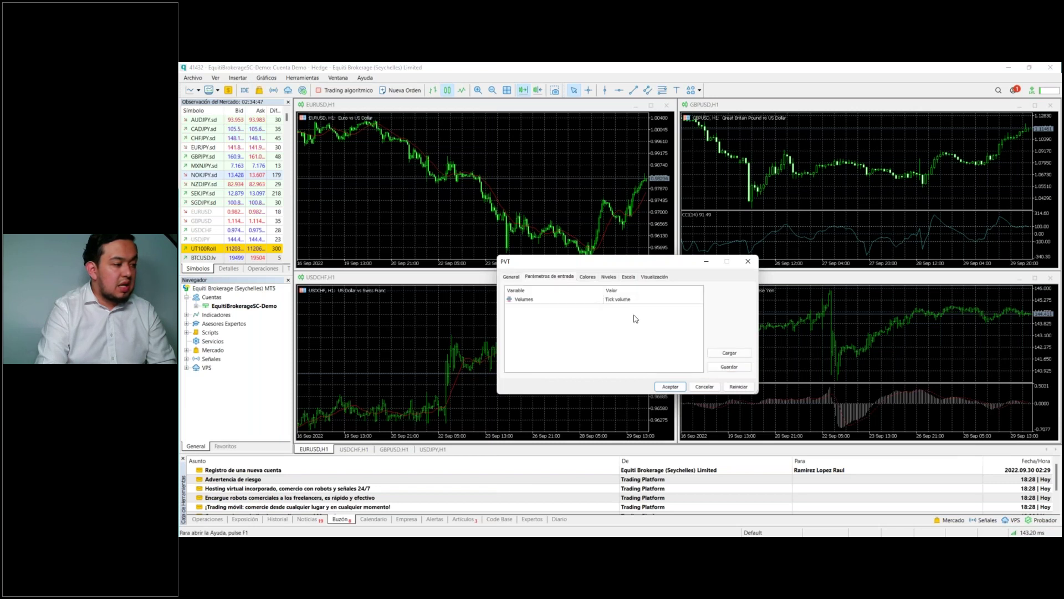
click(698, 387)
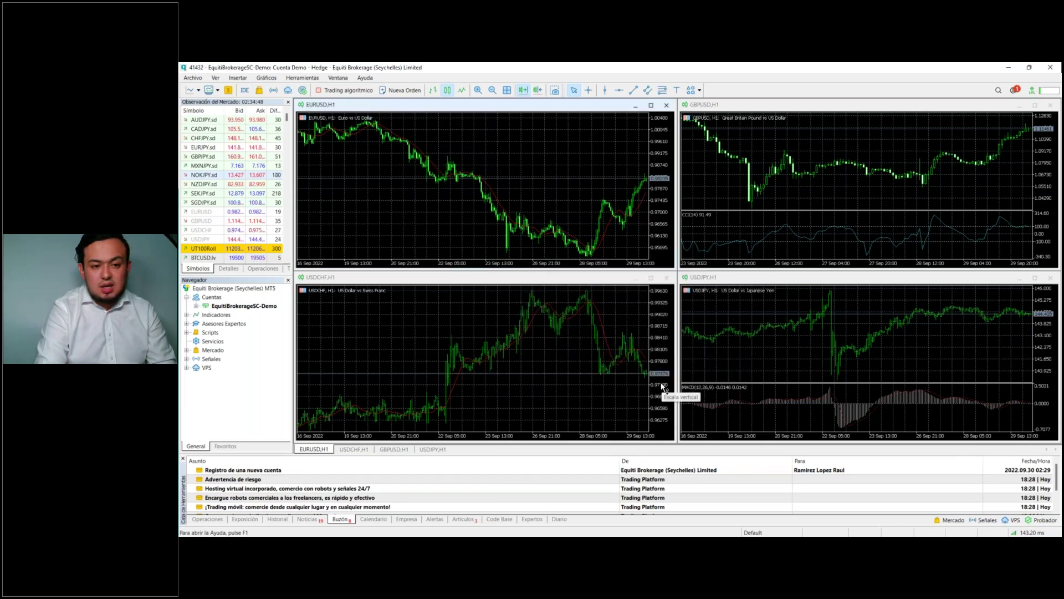
click(186, 359)
click(187, 350)
Step: Search the Mercado for 'piv' products and filter the results to free ones
double_click(212, 350)
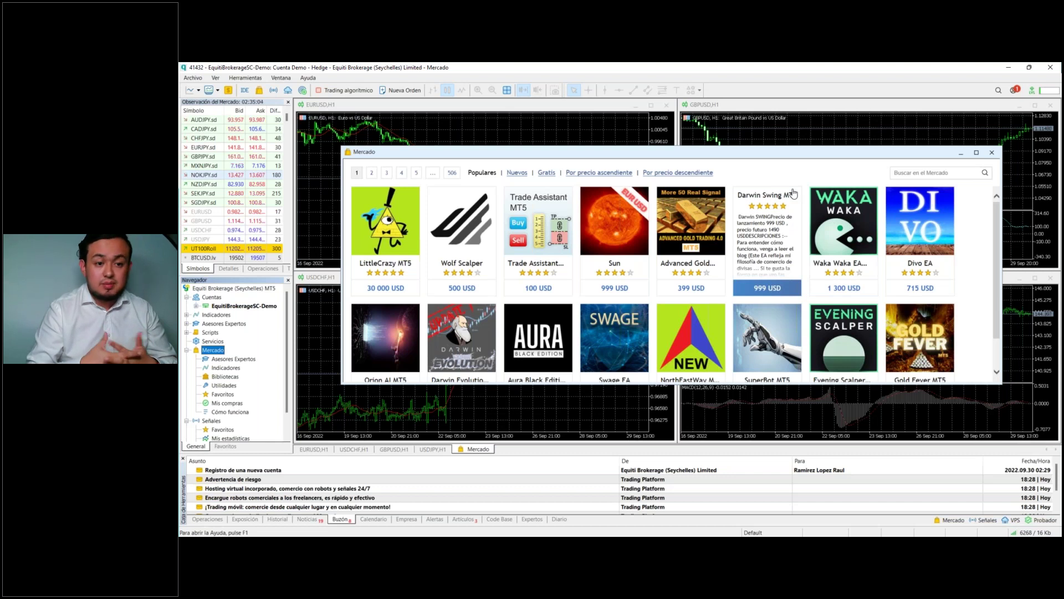
click(961, 174)
text(pivot)
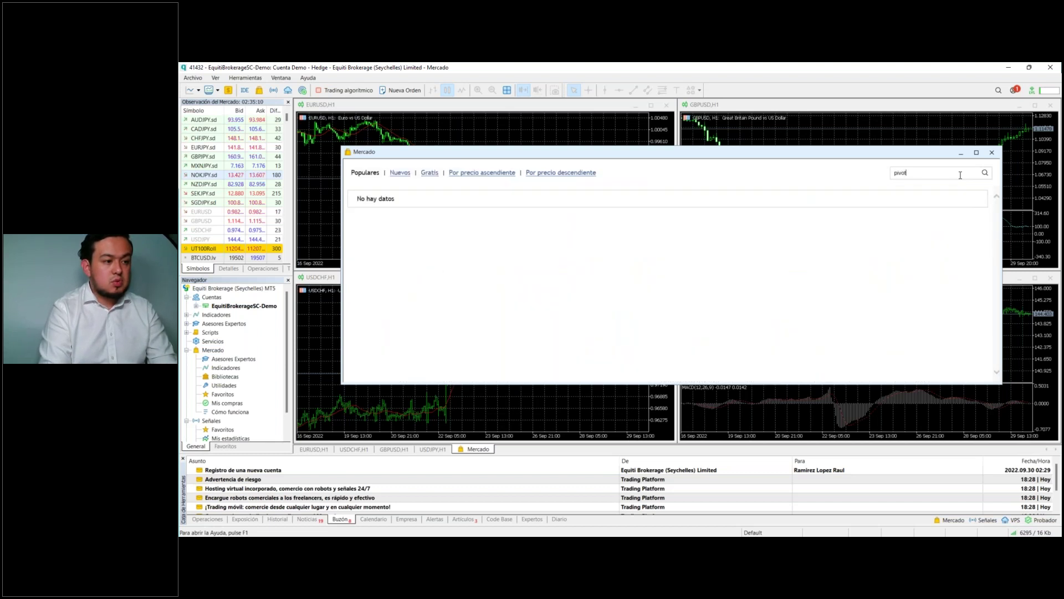
key(Return)
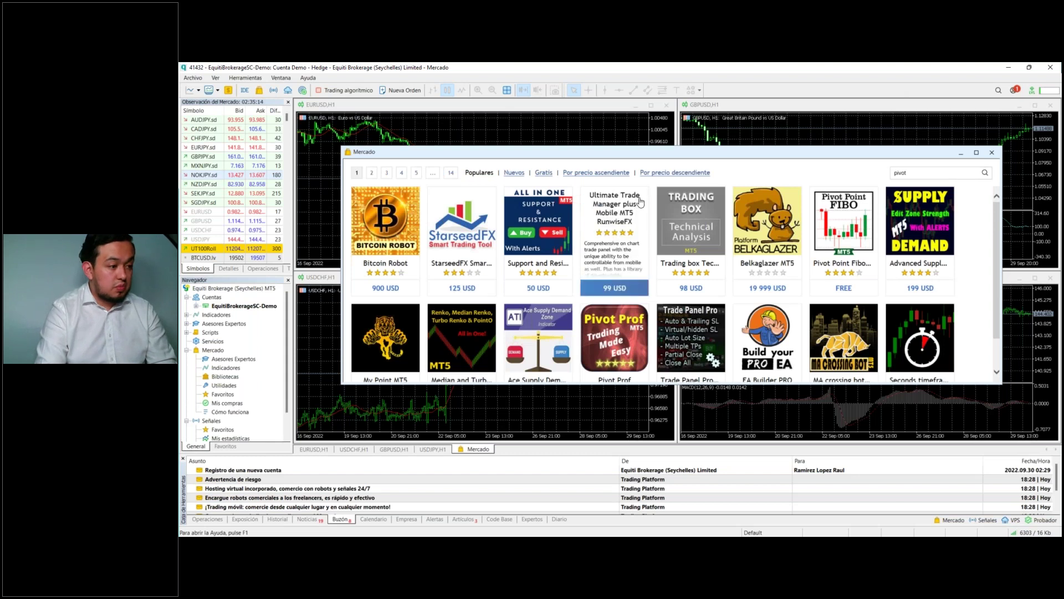
click(543, 174)
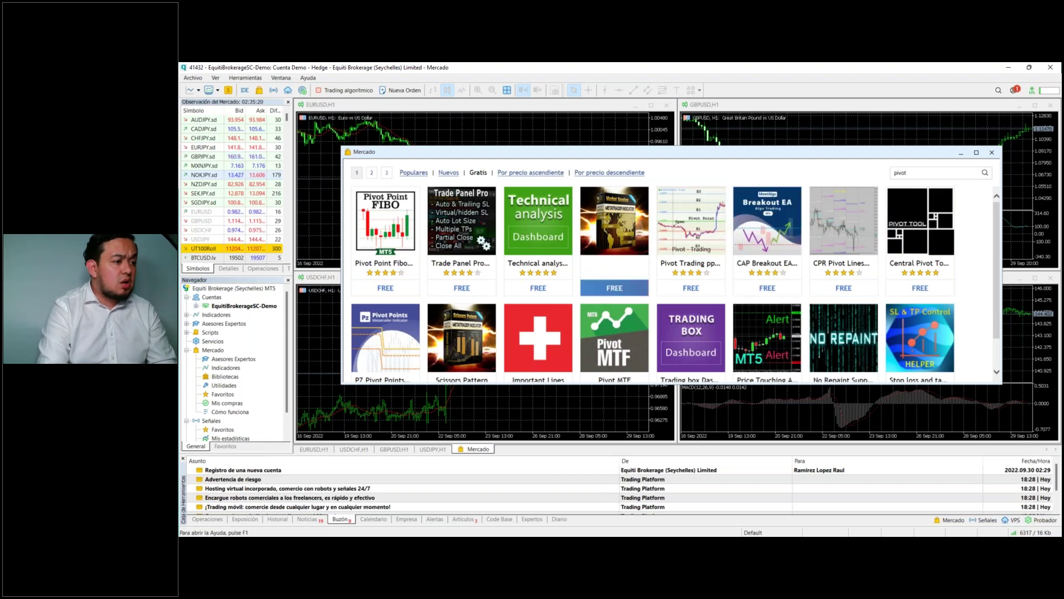
scroll(767, 249, down, 1)
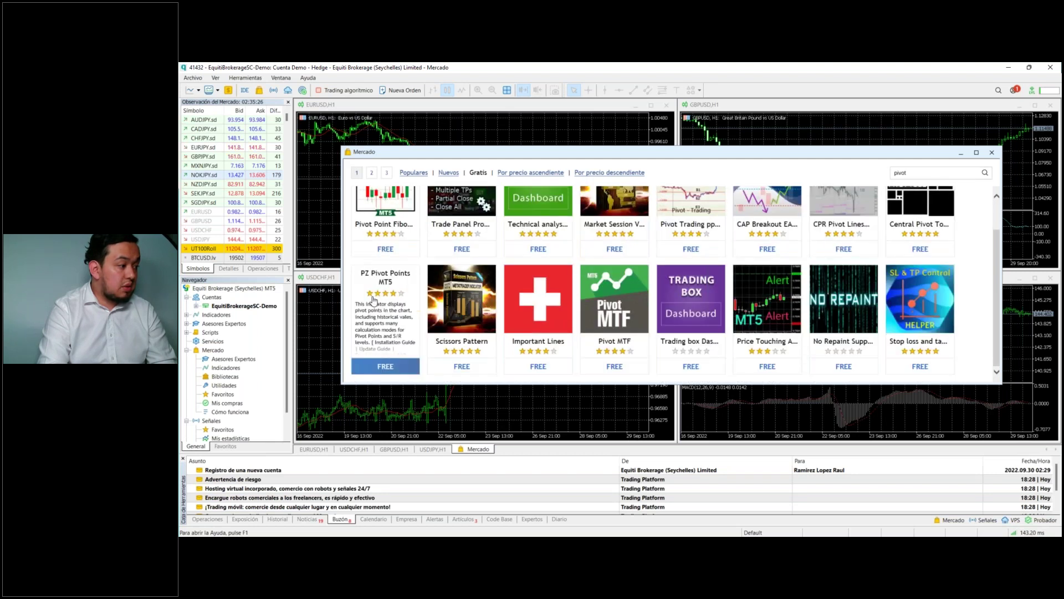
Step: Open the PZ Pivot Points MT5 page, attempt the free download, then close the page
click(399, 302)
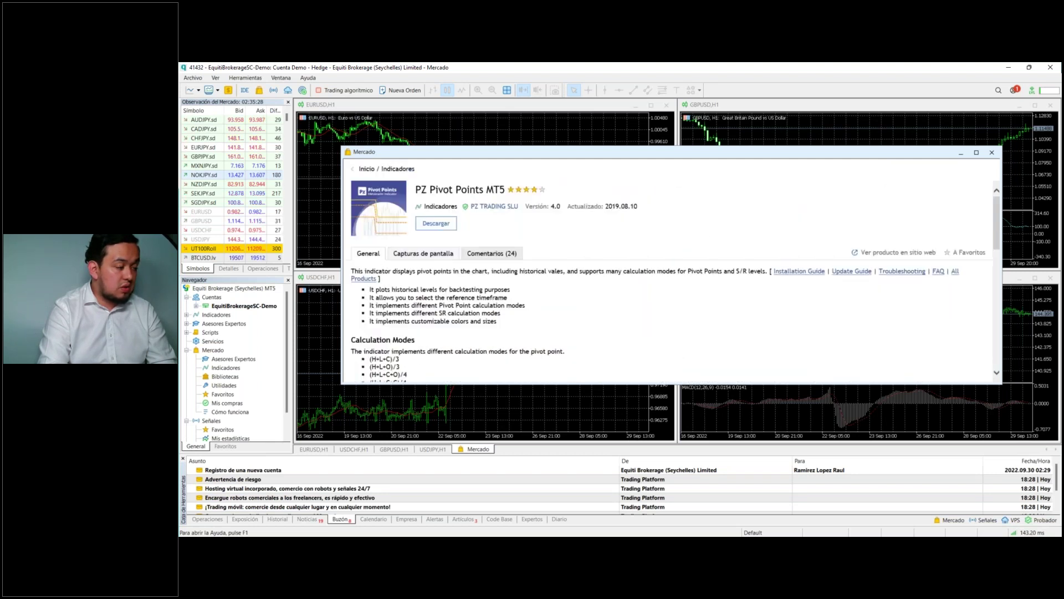
click(445, 228)
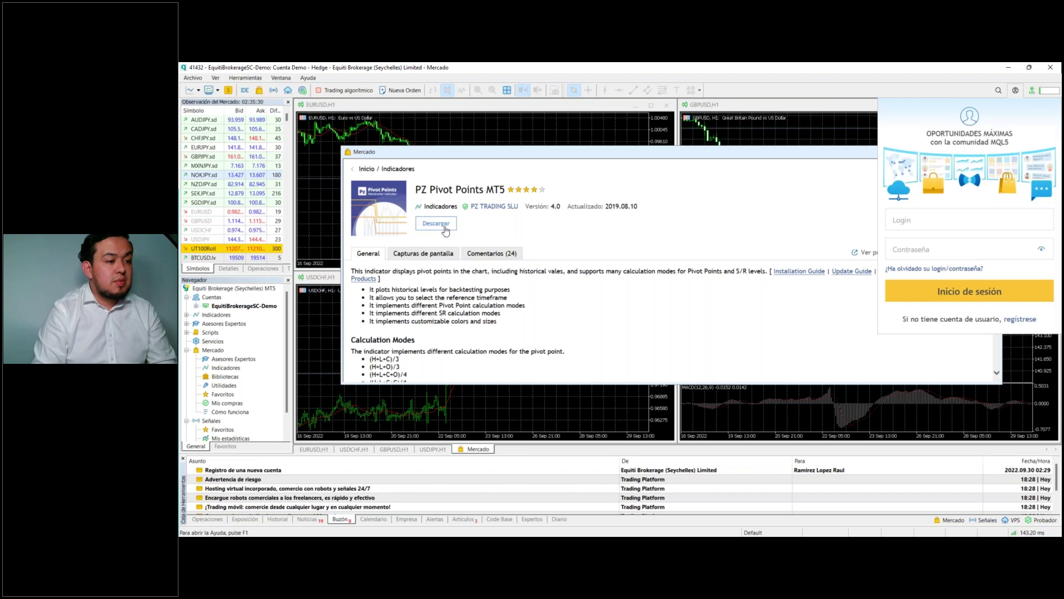
click(913, 221)
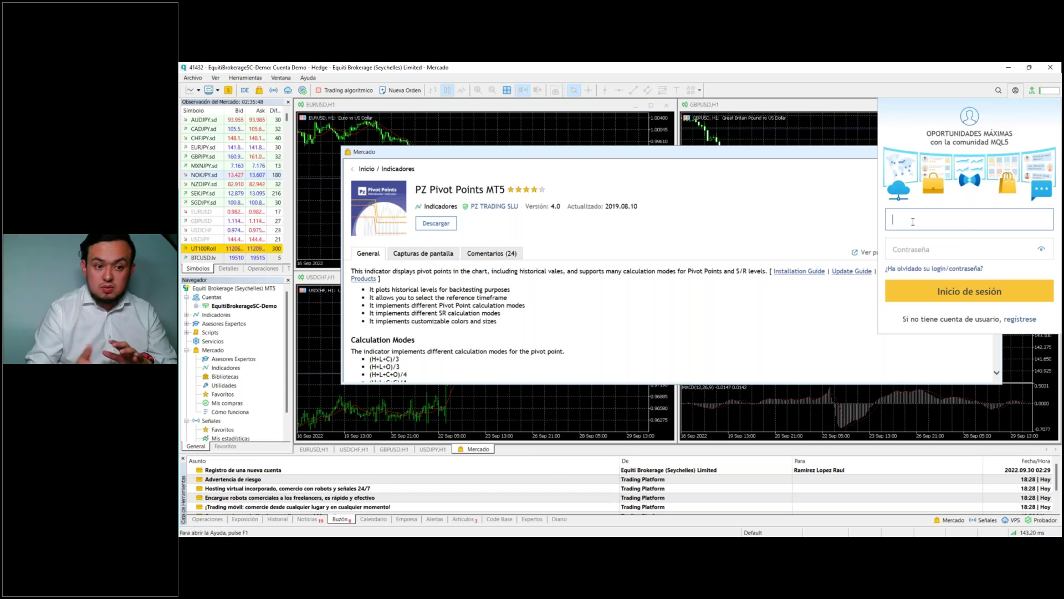
click(822, 115)
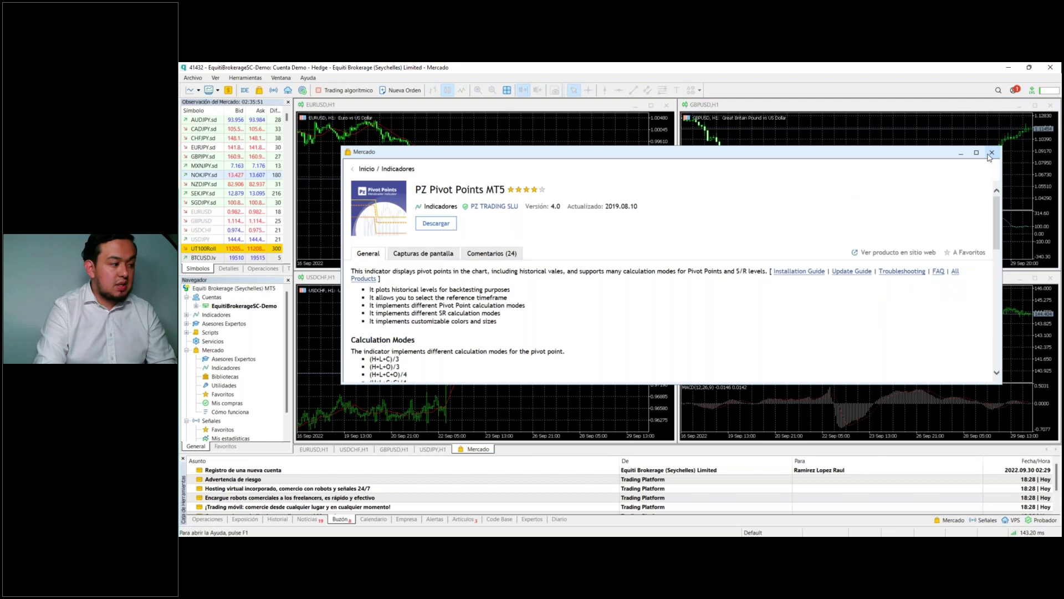
click(991, 153)
scroll(195, 387, down, 1)
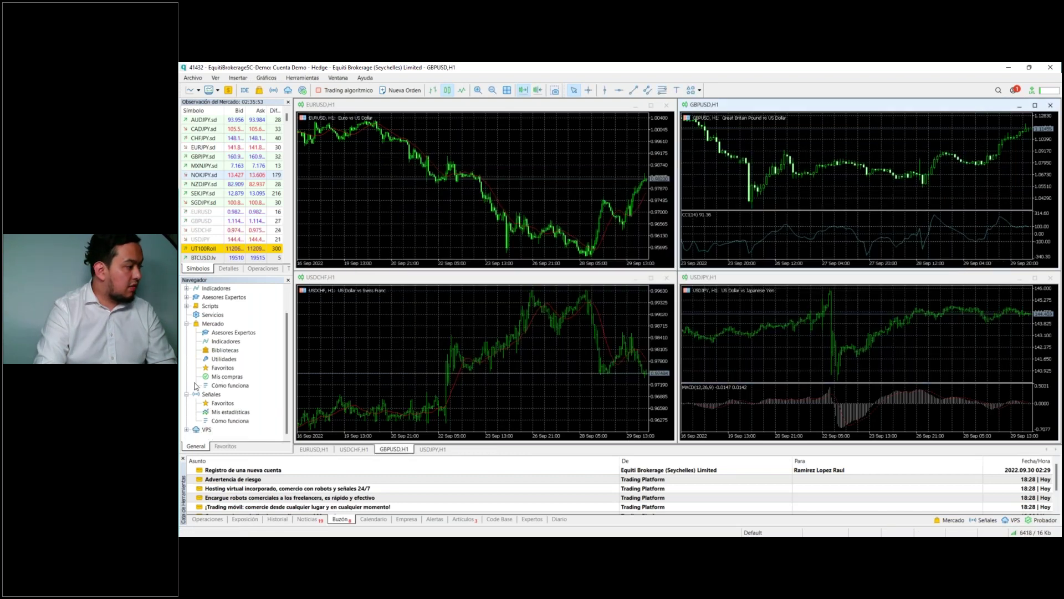
Step: Glance at the Mercado expert advisor catalogue, then expand the Advisors and Examples folders
double_click(208, 335)
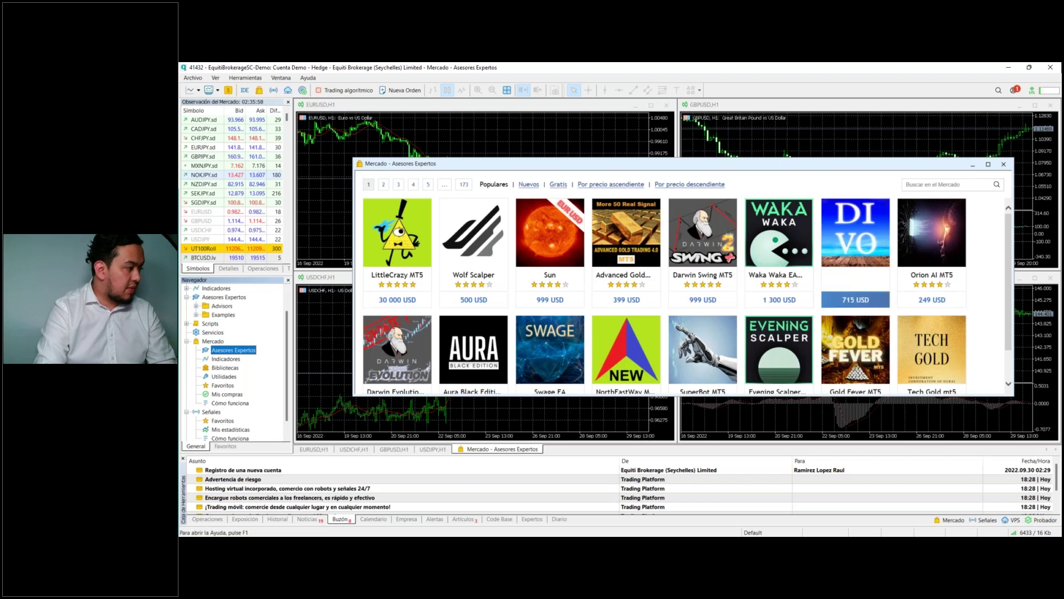
click(1003, 164)
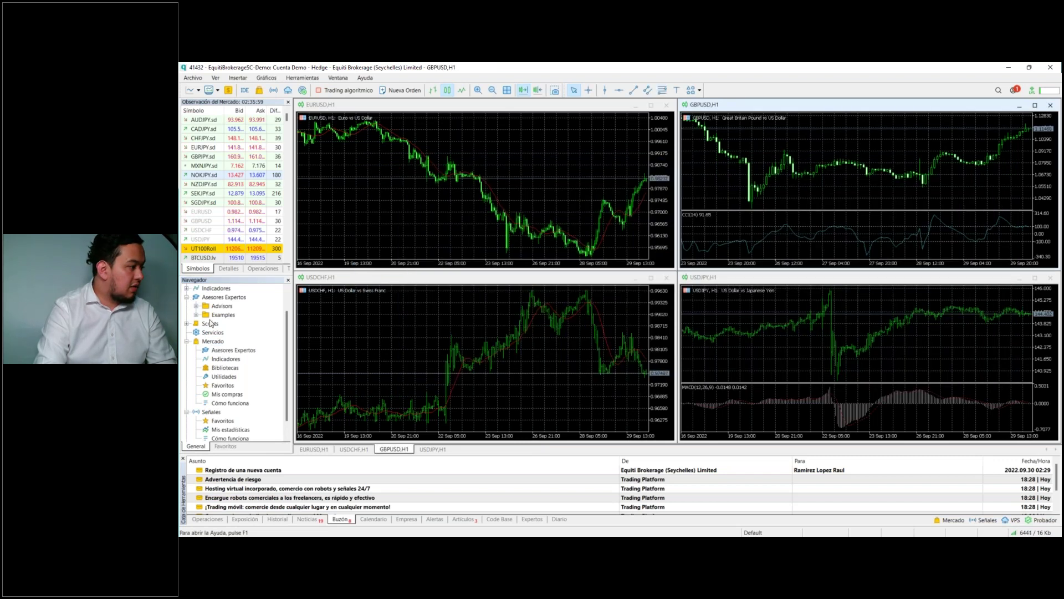
click(196, 314)
click(197, 306)
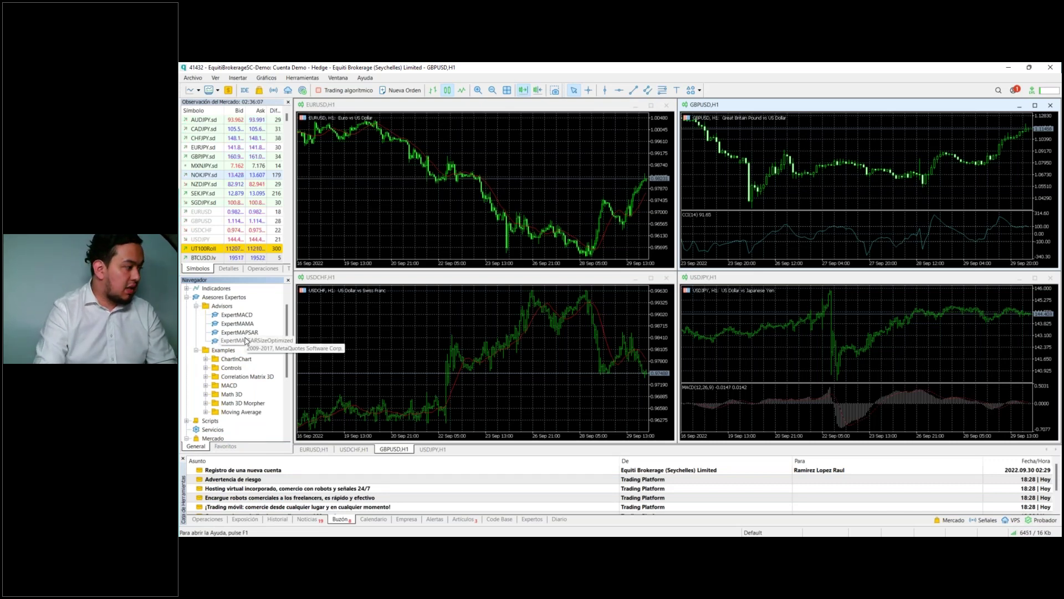
Step: Expand the Tendencia, Osciladores, Volúmenes and Bill Williams indicator folders and select Alligator
scroll(227, 333, up, 1)
click(187, 315)
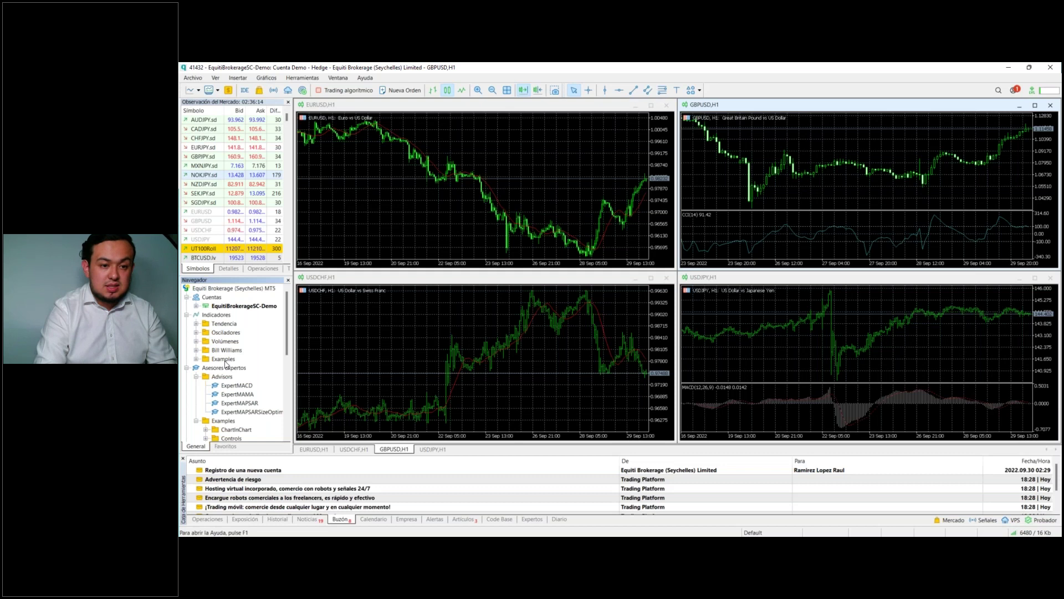
click(222, 323)
click(195, 324)
scroll(199, 333, down, 4)
click(195, 332)
scroll(197, 332, down, 5)
click(196, 332)
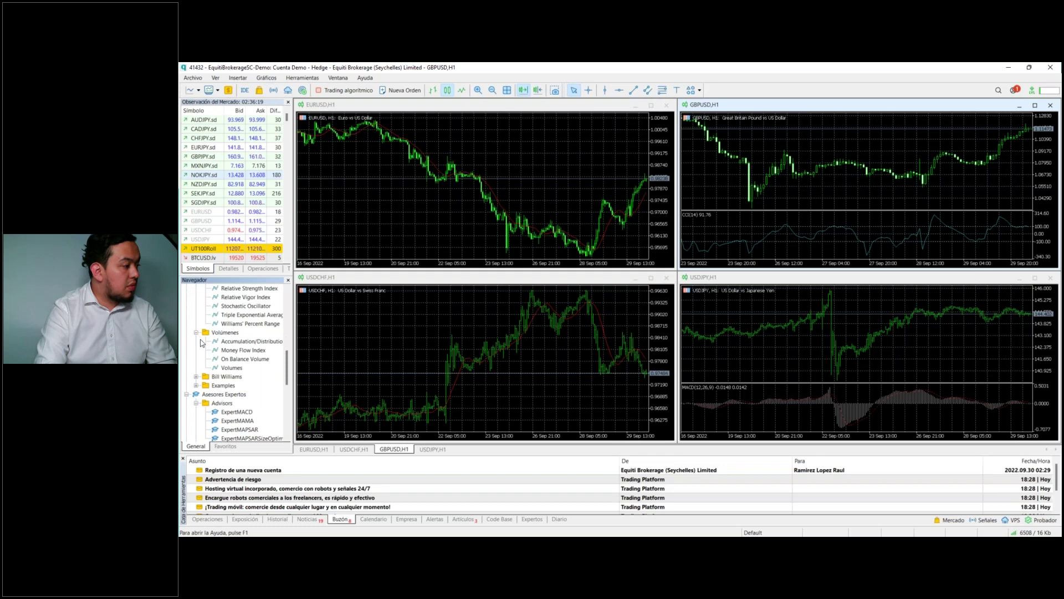
scroll(199, 341, down, 2)
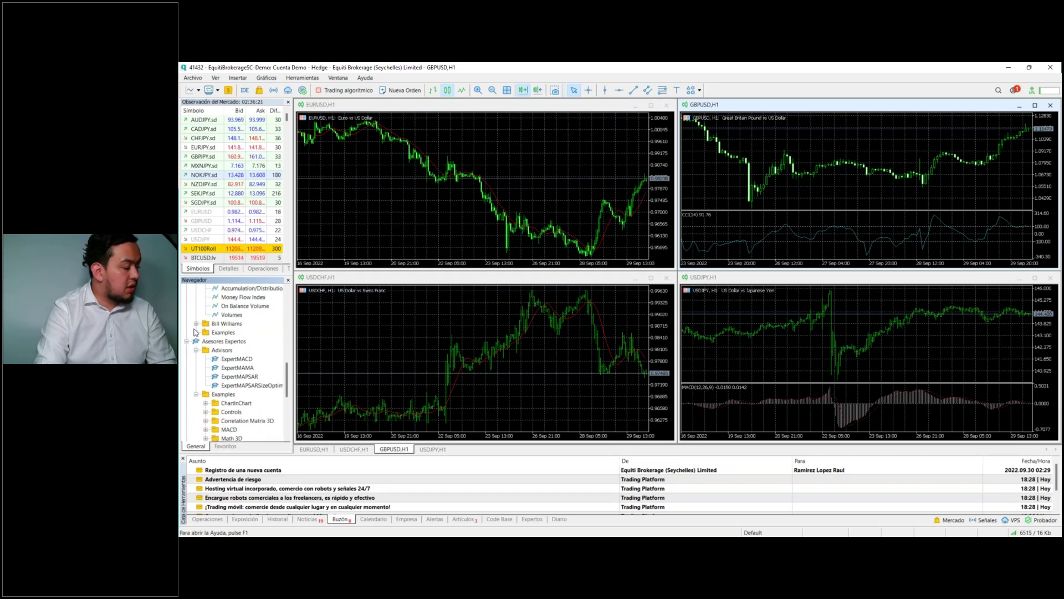
click(195, 332)
scroll(198, 388, down, 2)
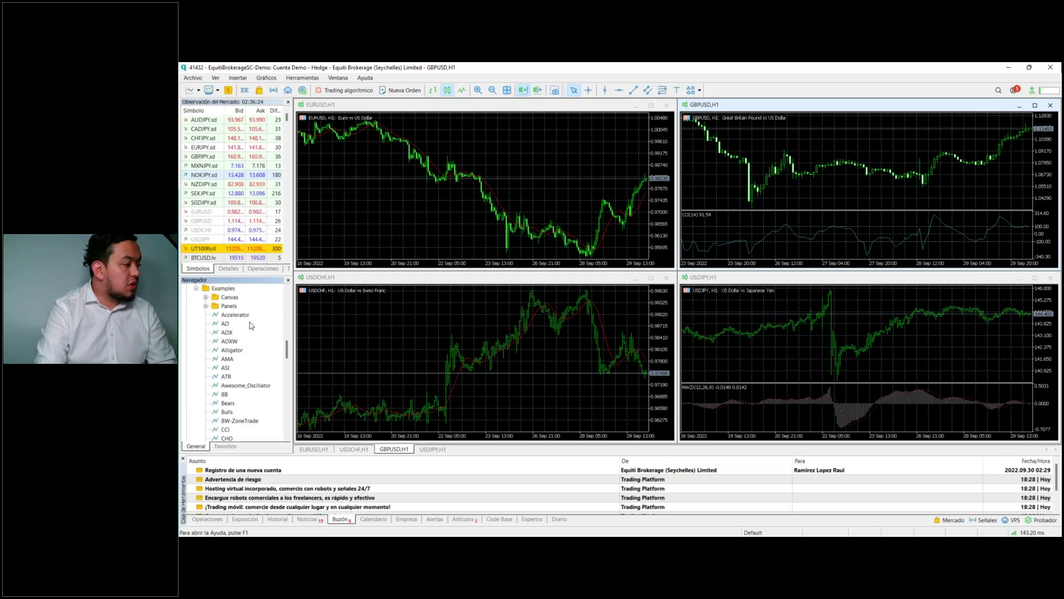
scroll(231, 383, up, 5)
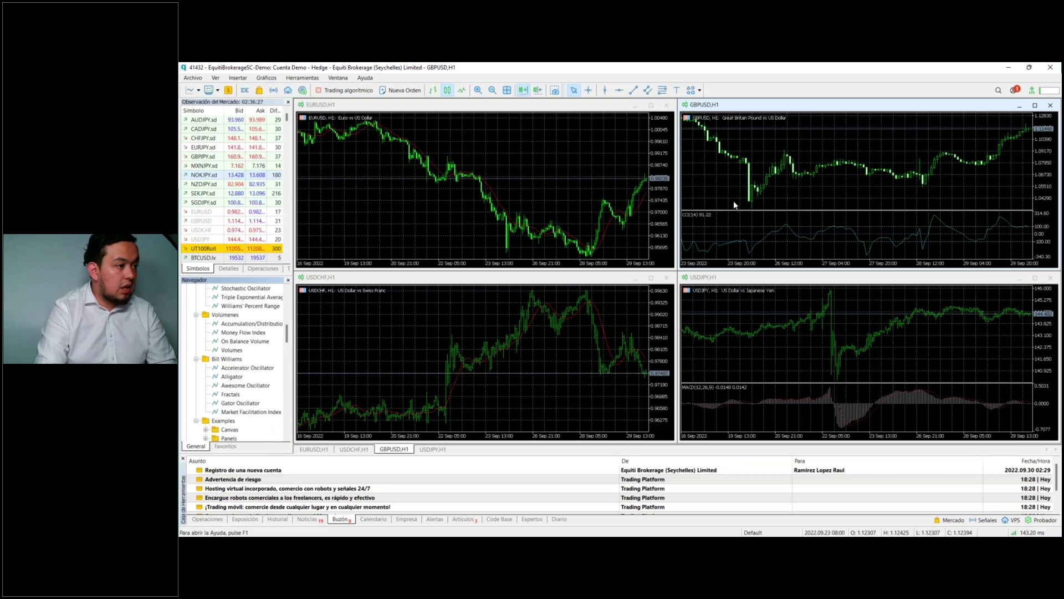
click(232, 377)
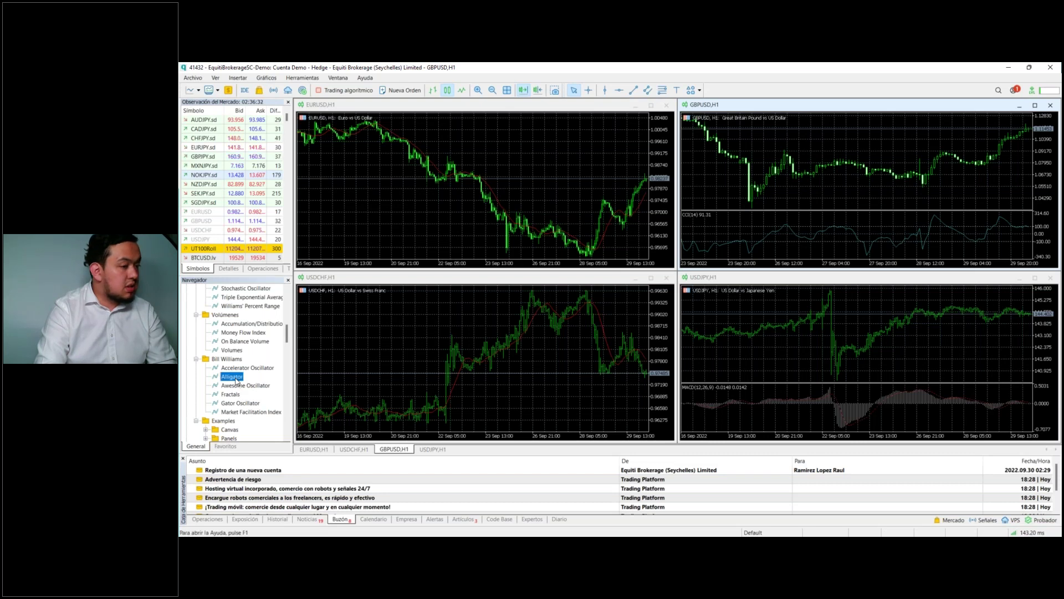
Step: Apply Alligator to GBPUSD with default settings, then cycle through the EURUSD, USDCHF and USDJPY charts
click(857, 208)
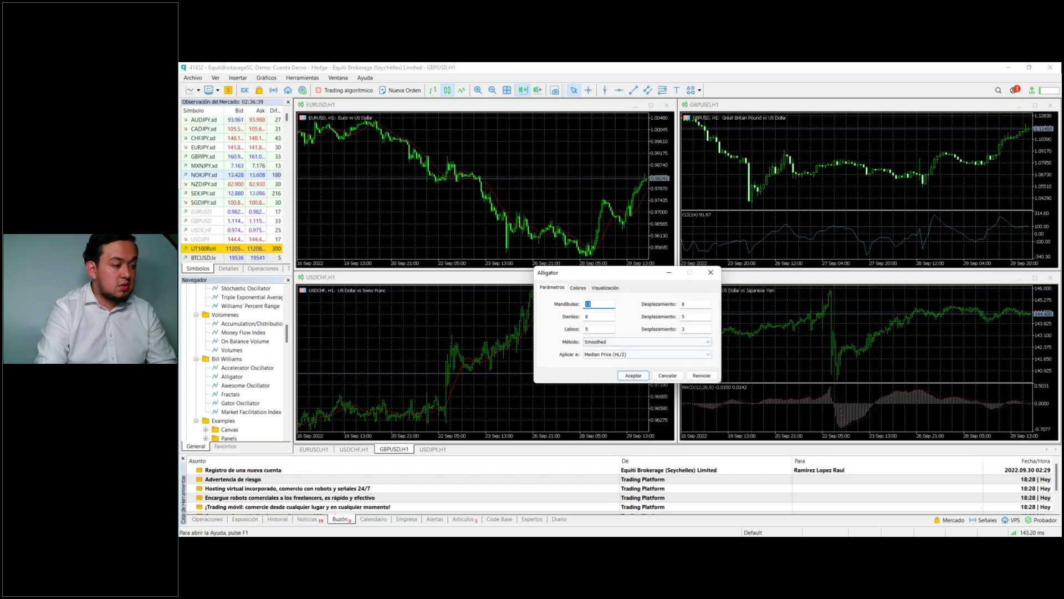
click(633, 375)
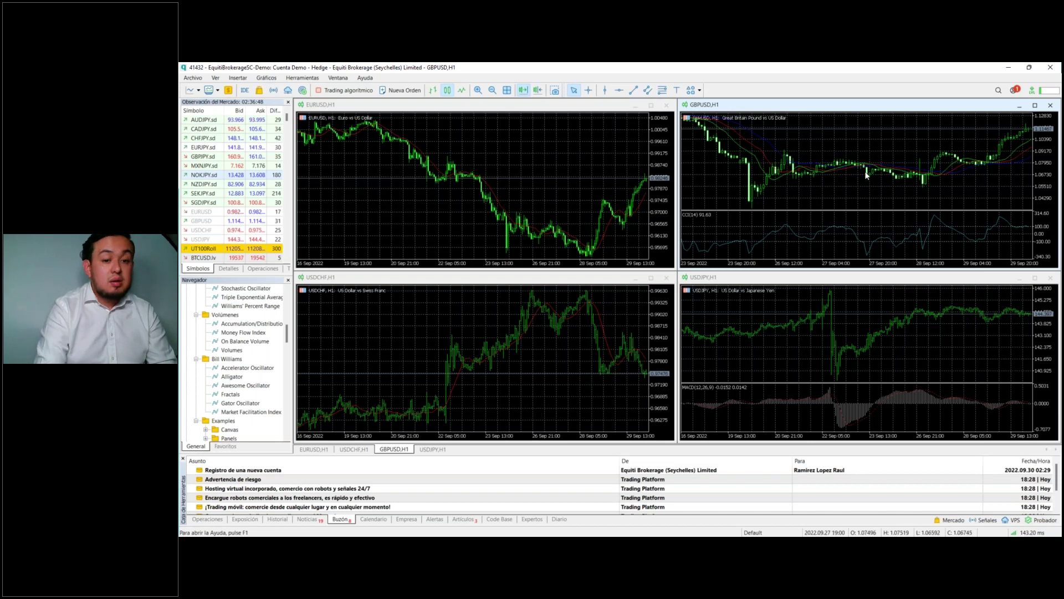
click(551, 245)
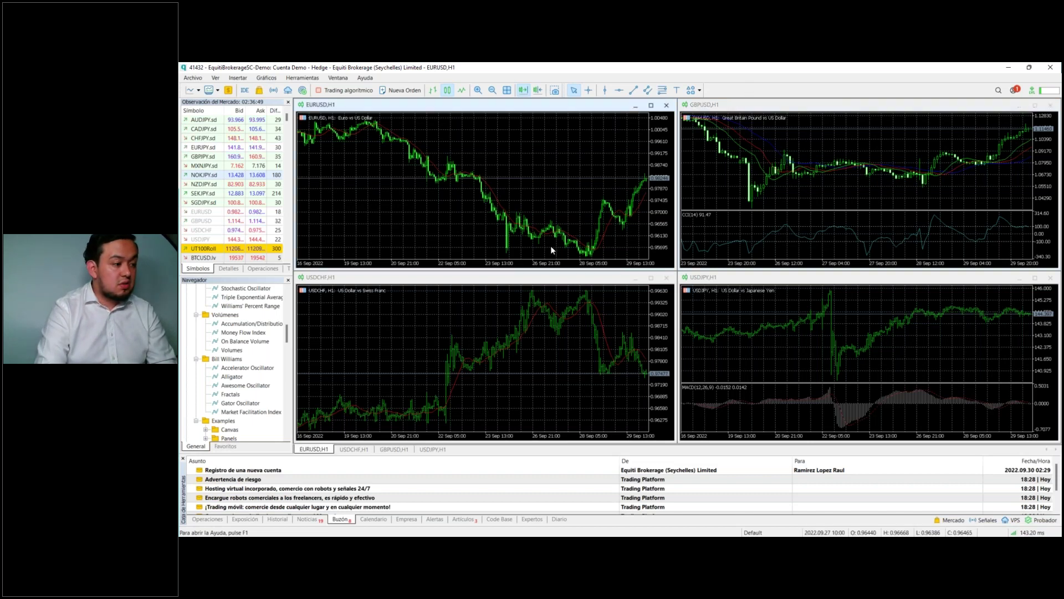
click(637, 302)
click(720, 311)
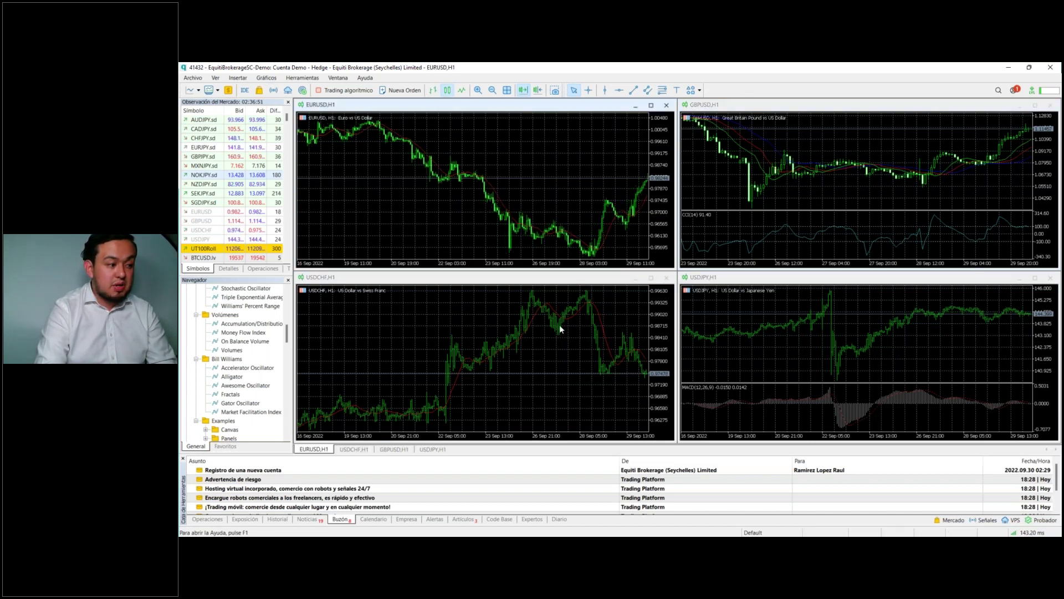
click(594, 171)
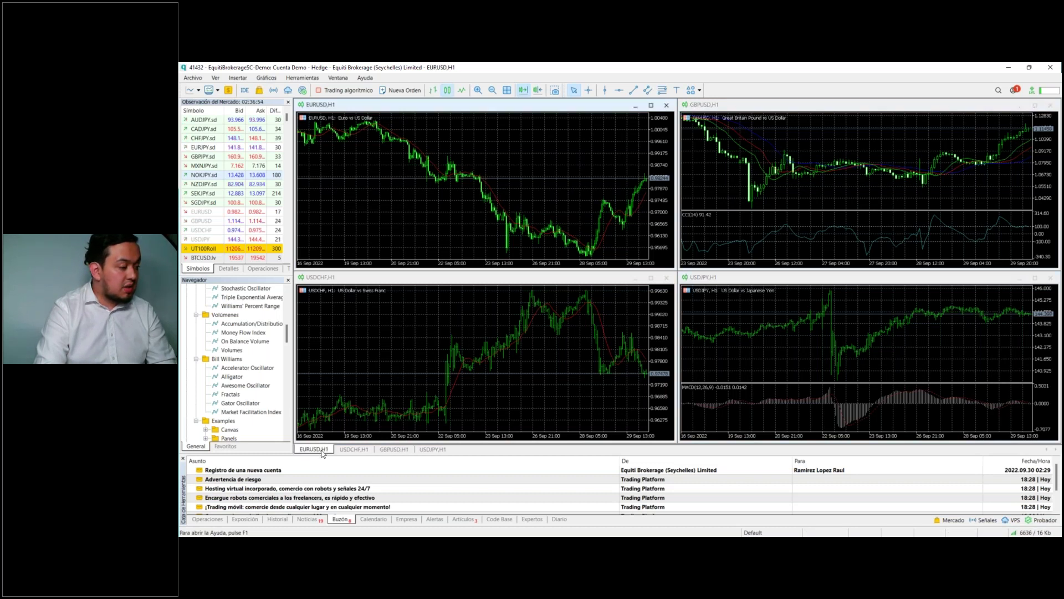
click(357, 450)
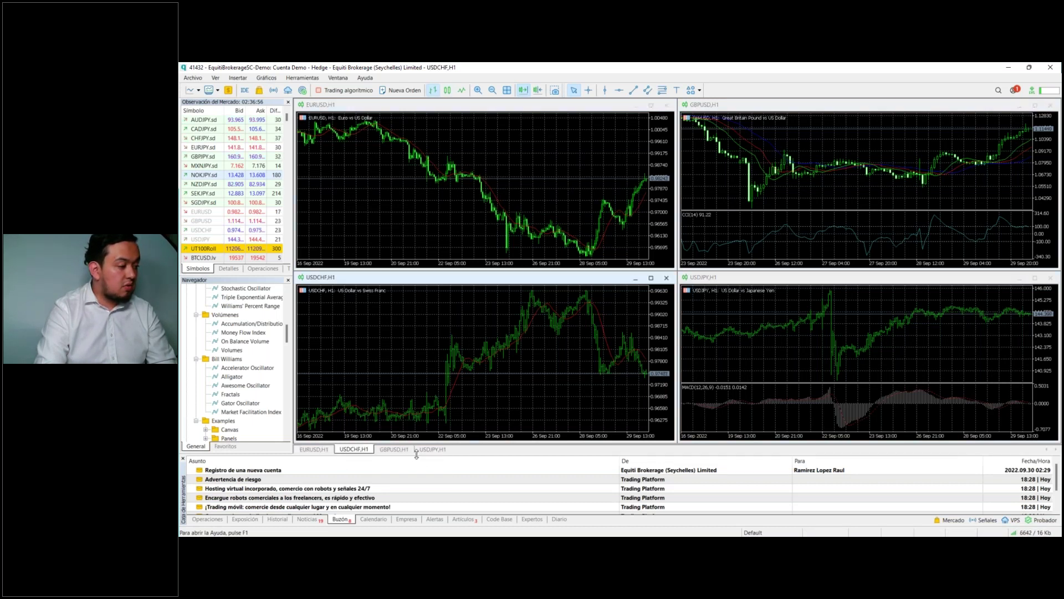
click(390, 449)
click(432, 449)
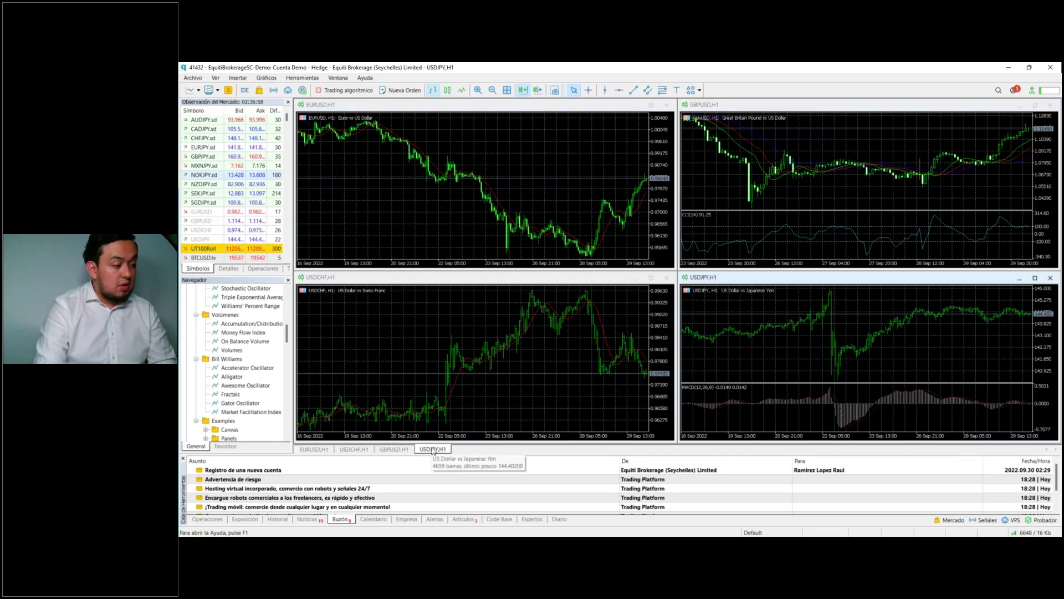
click(504, 148)
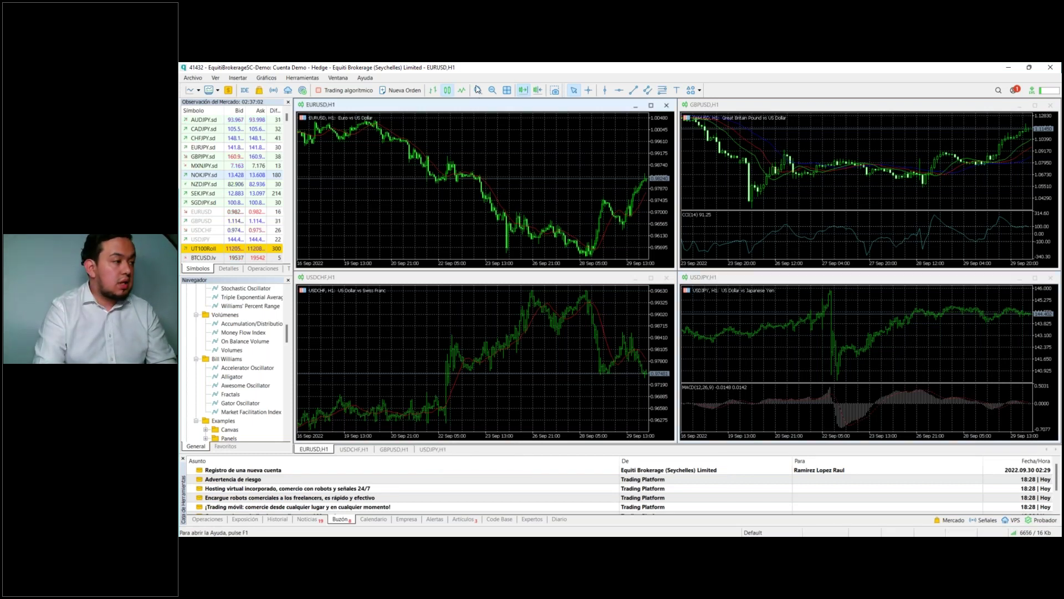
double_click(485, 106)
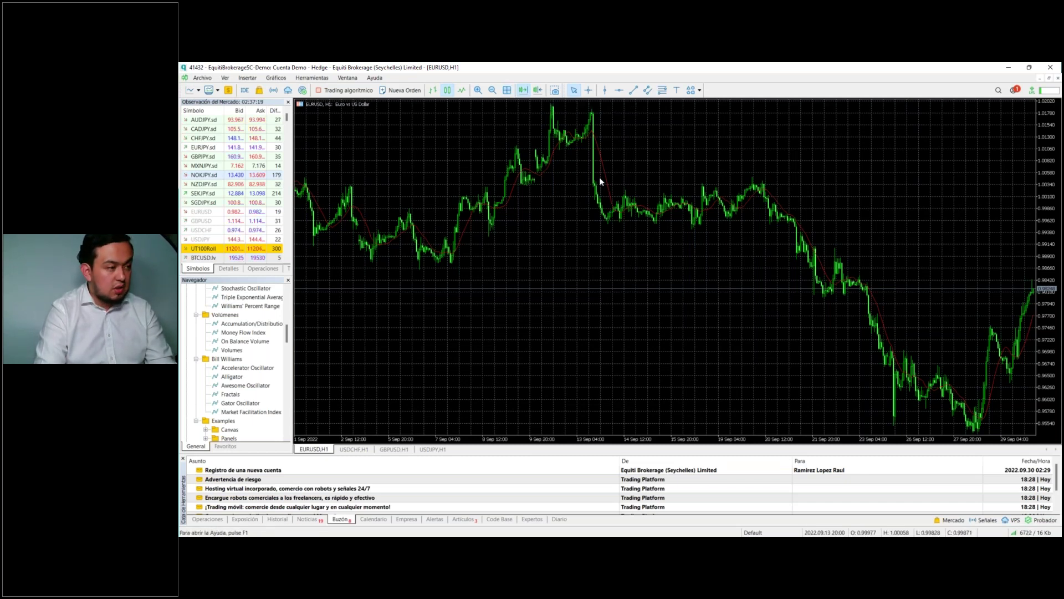
click(505, 90)
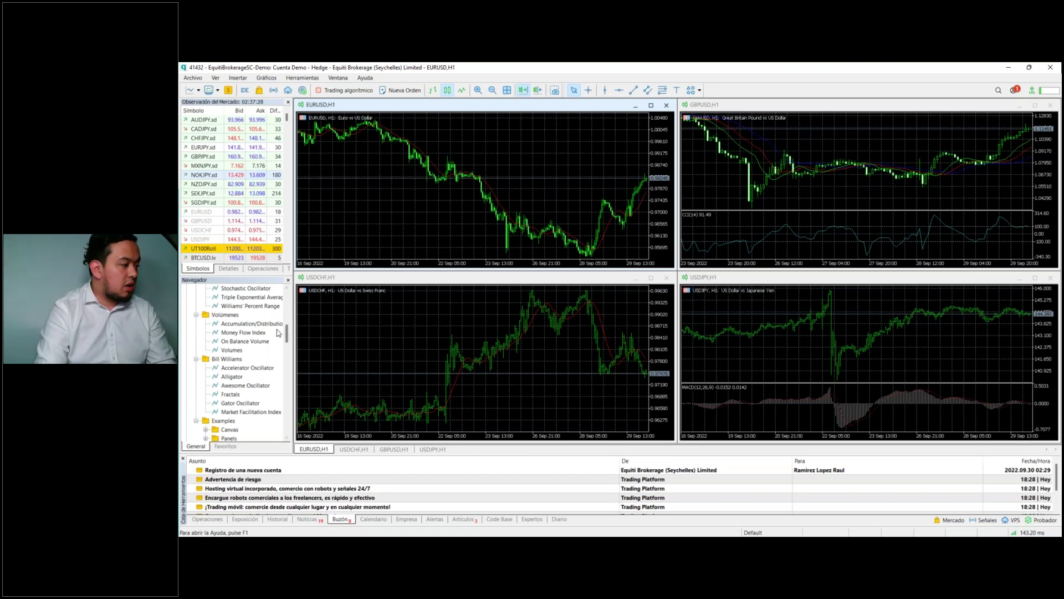
scroll(255, 337, down, 10)
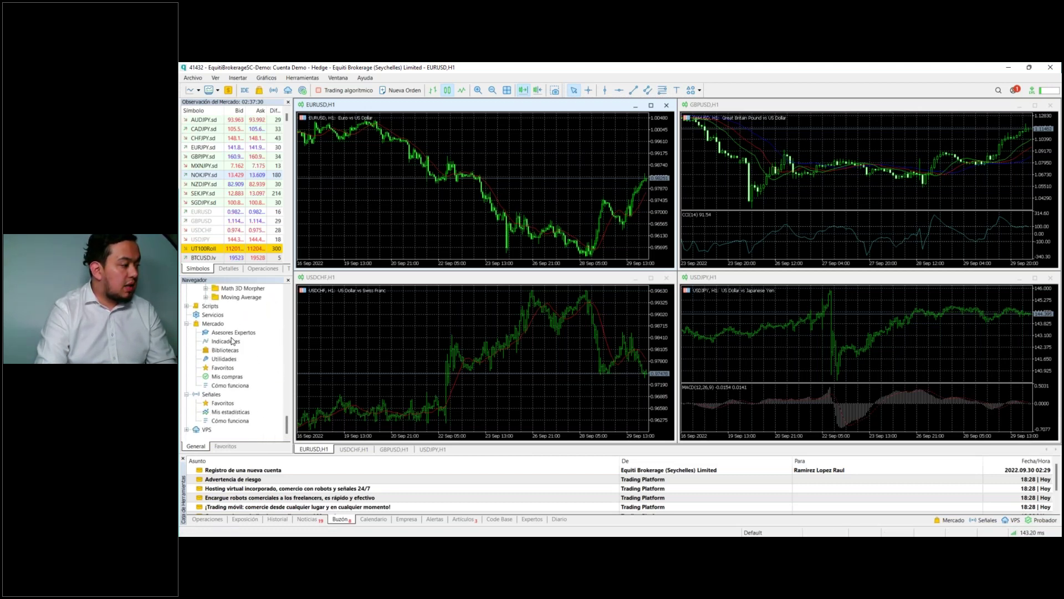
scroll(232, 341, up, 5)
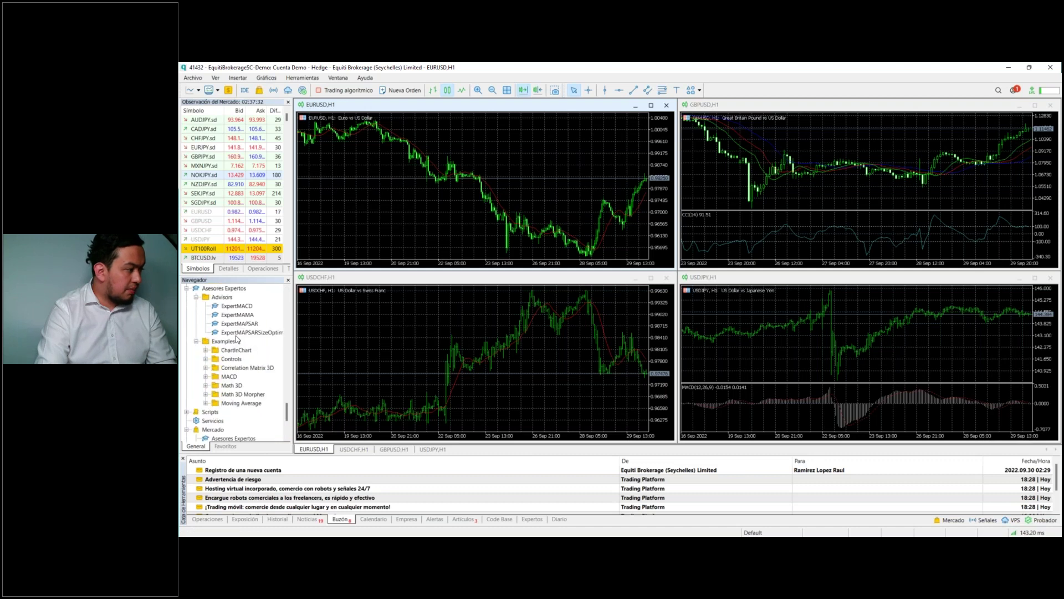
scroll(242, 338, up, 4)
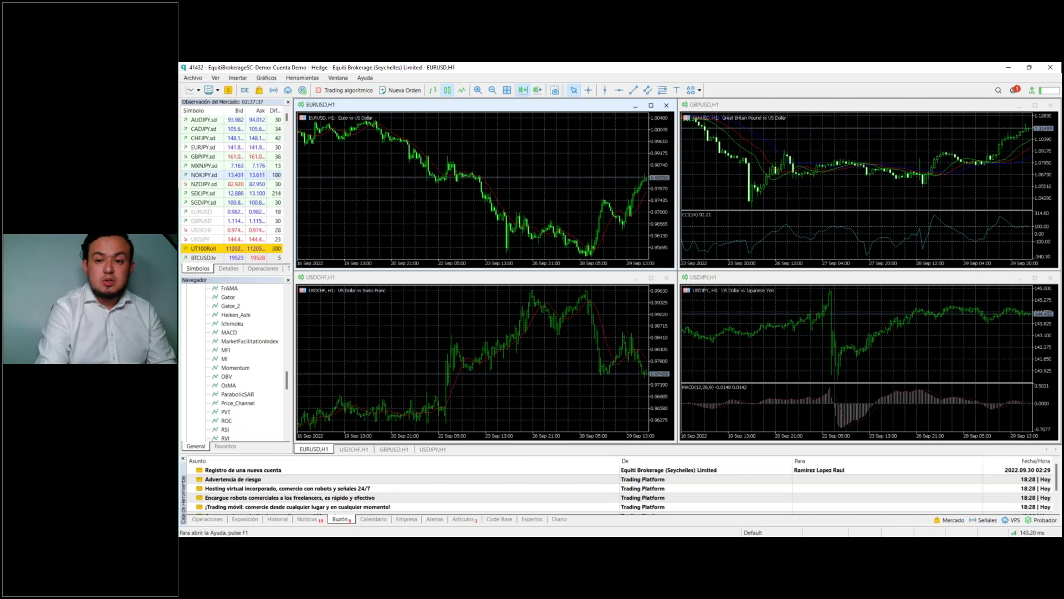
Step: Download the MT5 installer from the portal's Análisis > Signal Centre page, then minimize Firefox
key(alt+Tab)
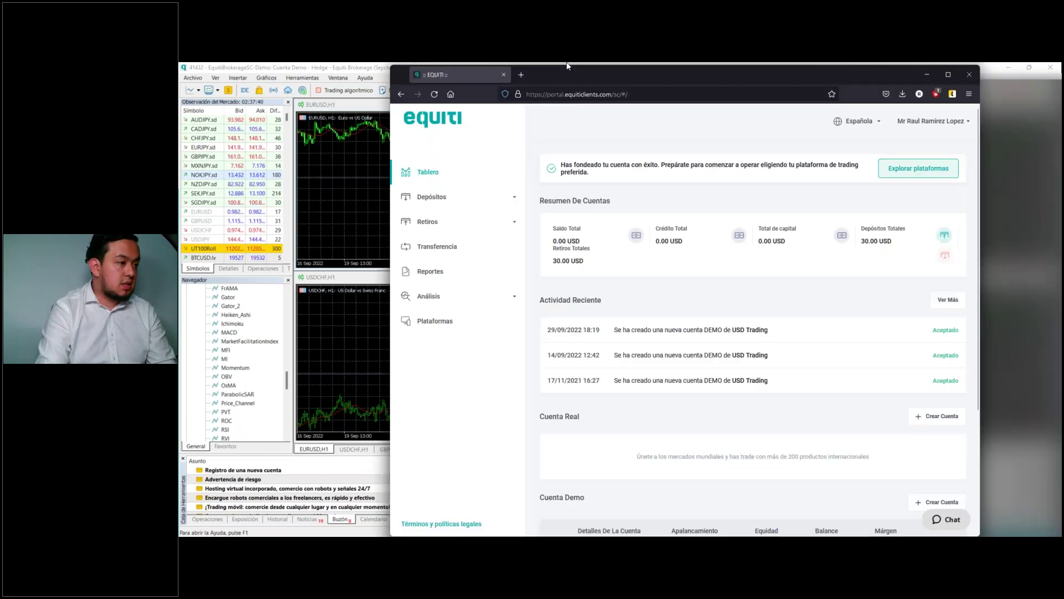
click(227, 323)
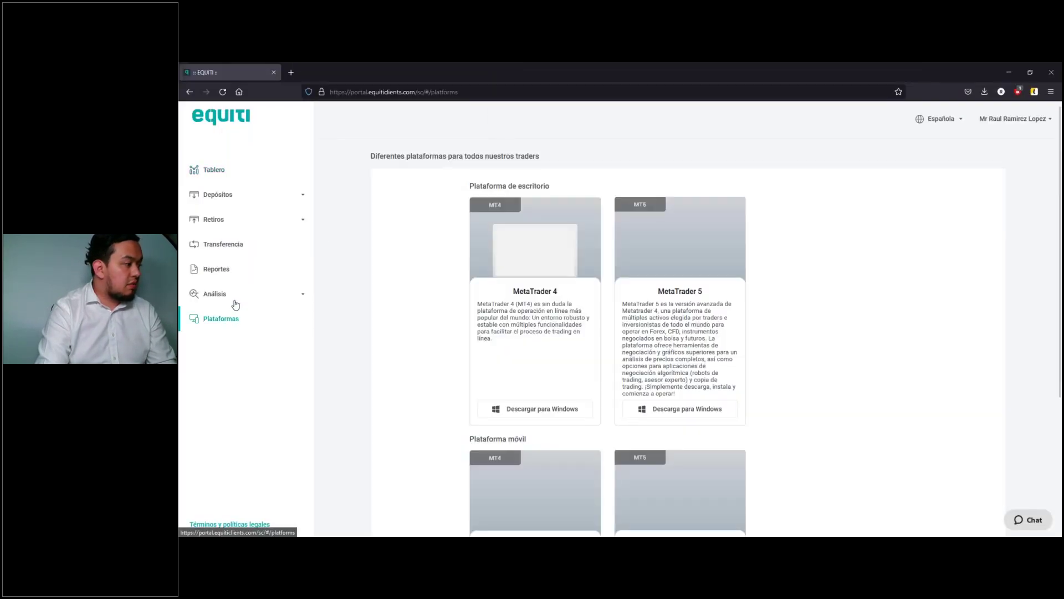
click(236, 297)
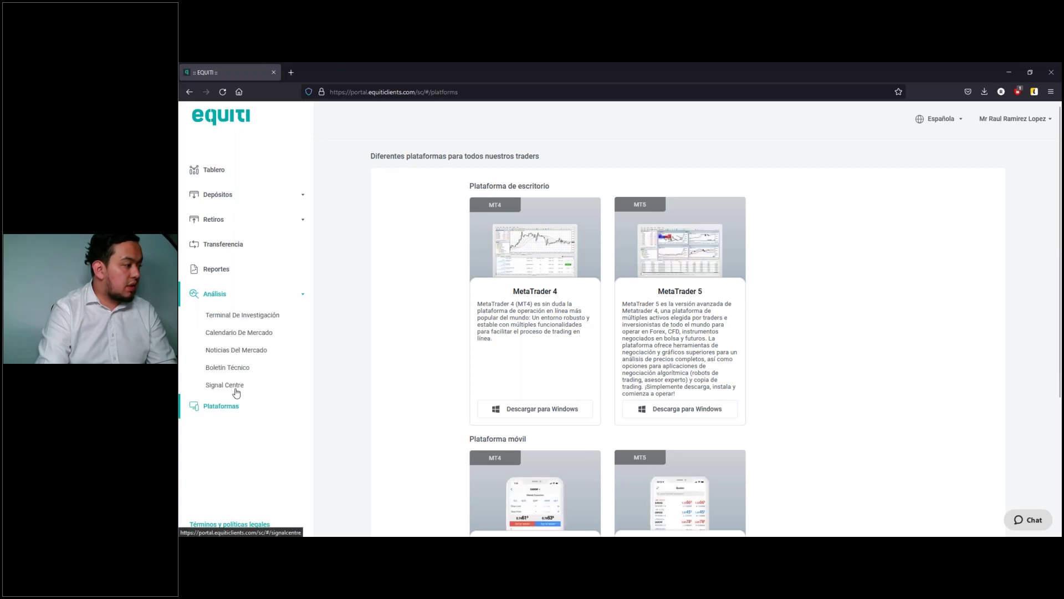
click(231, 387)
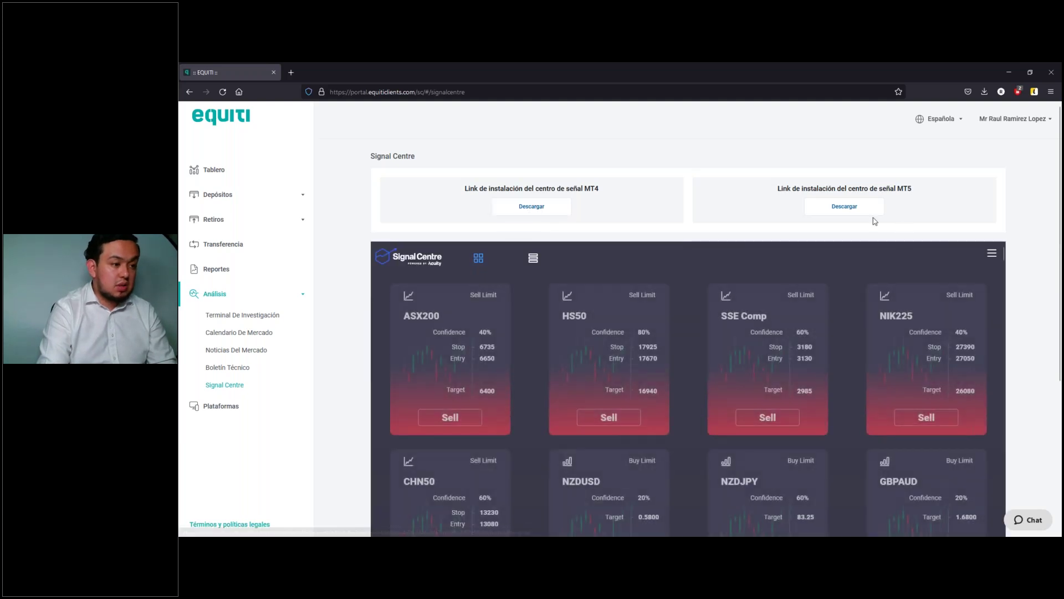
click(868, 211)
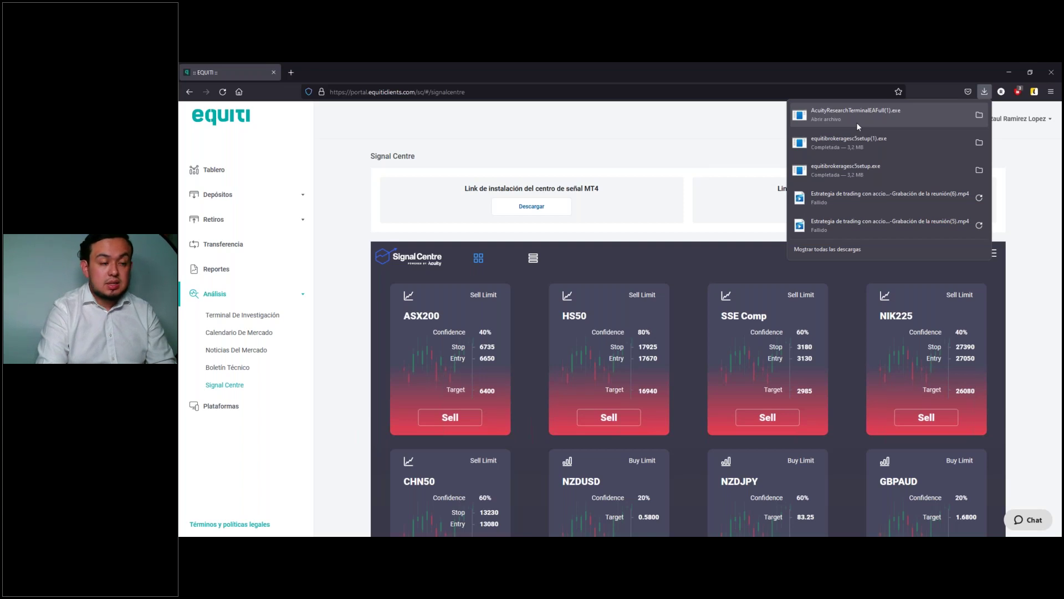
click(856, 122)
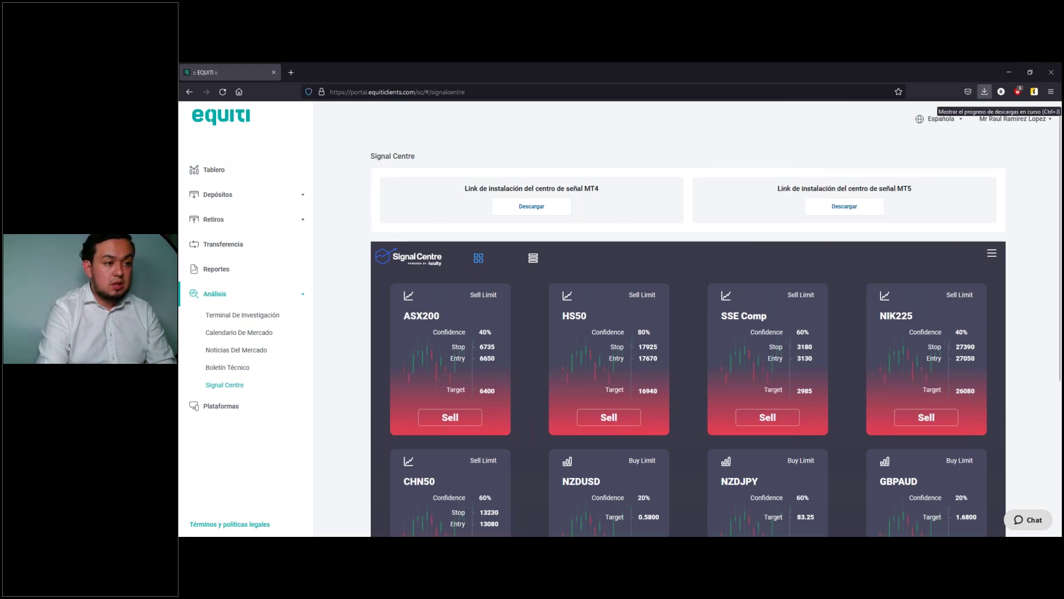
click(1009, 77)
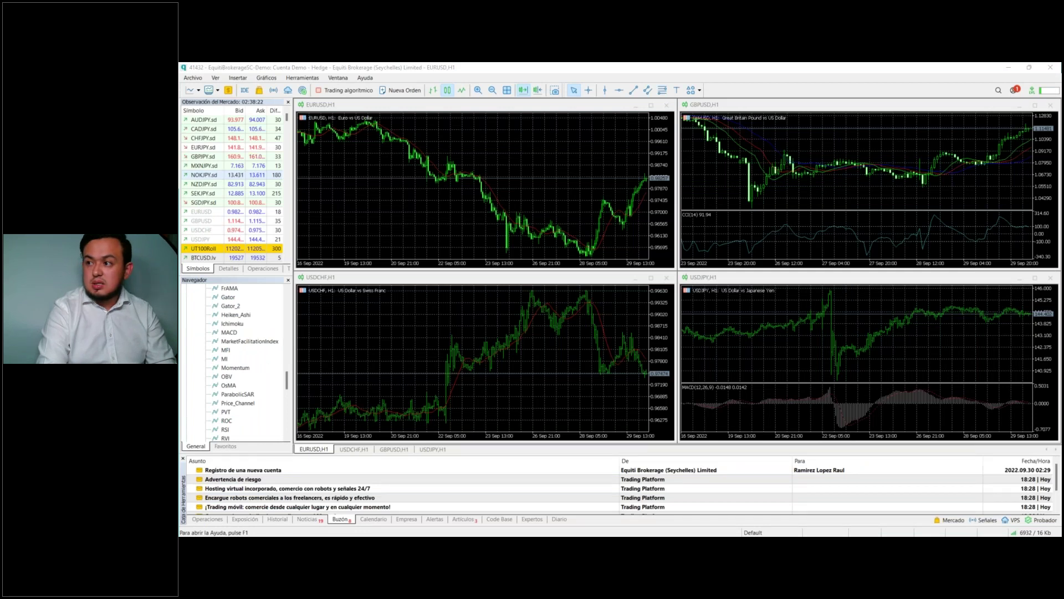
click(696, 233)
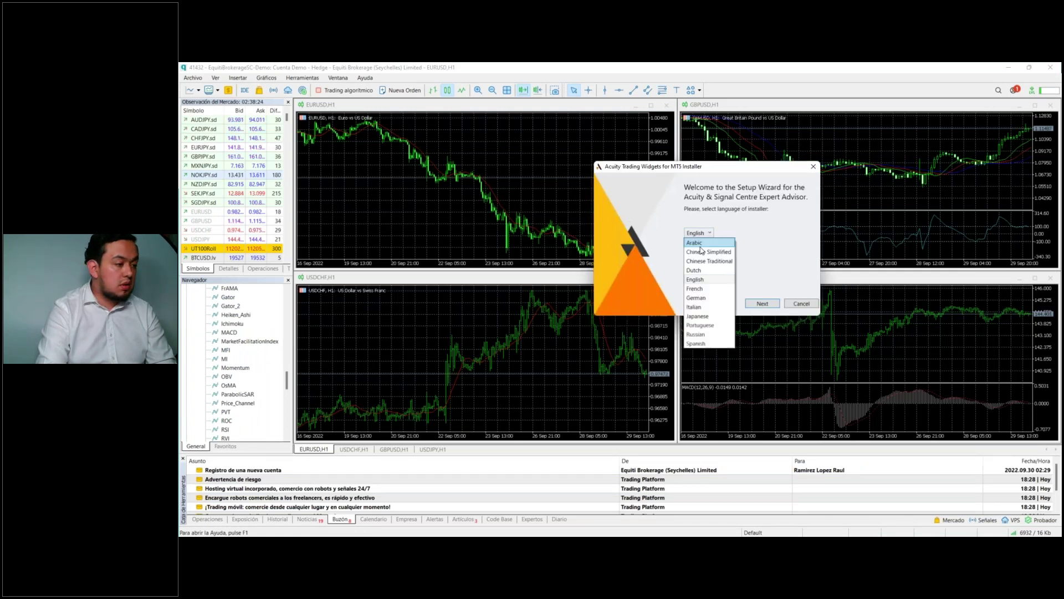
click(709, 343)
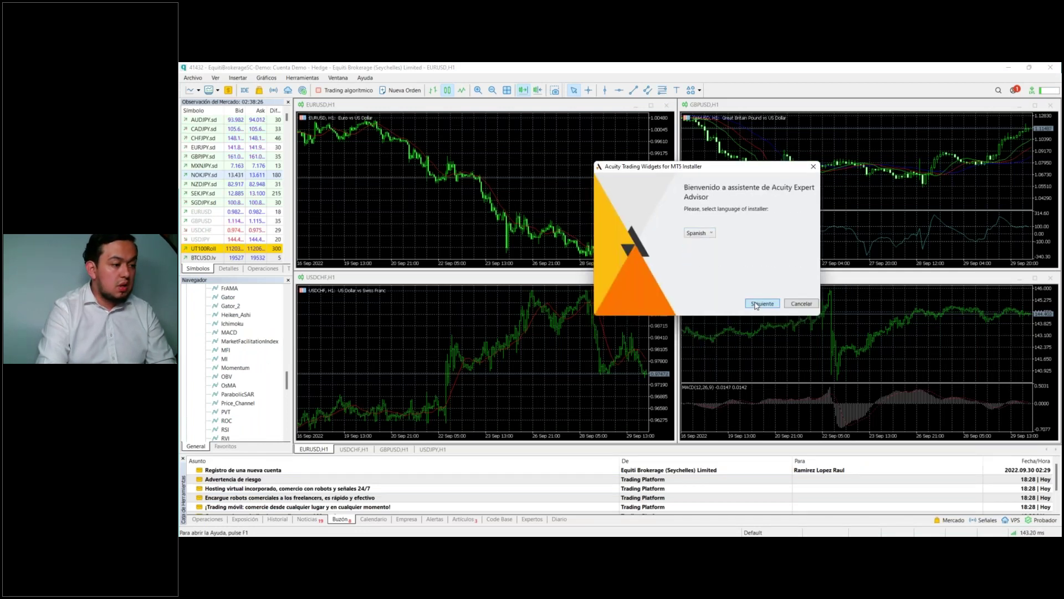
click(756, 304)
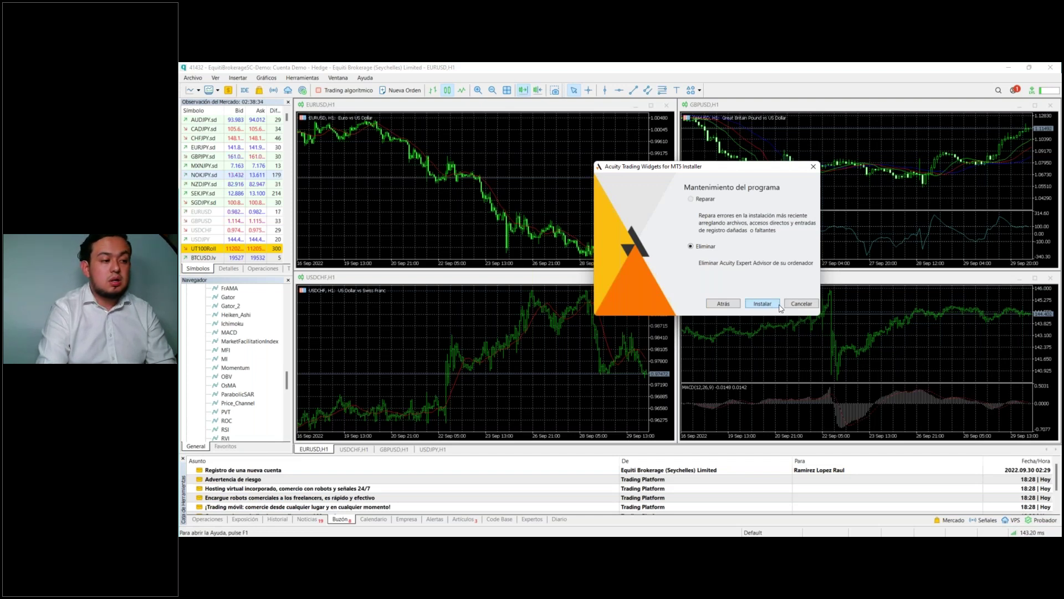
click(801, 304)
click(660, 337)
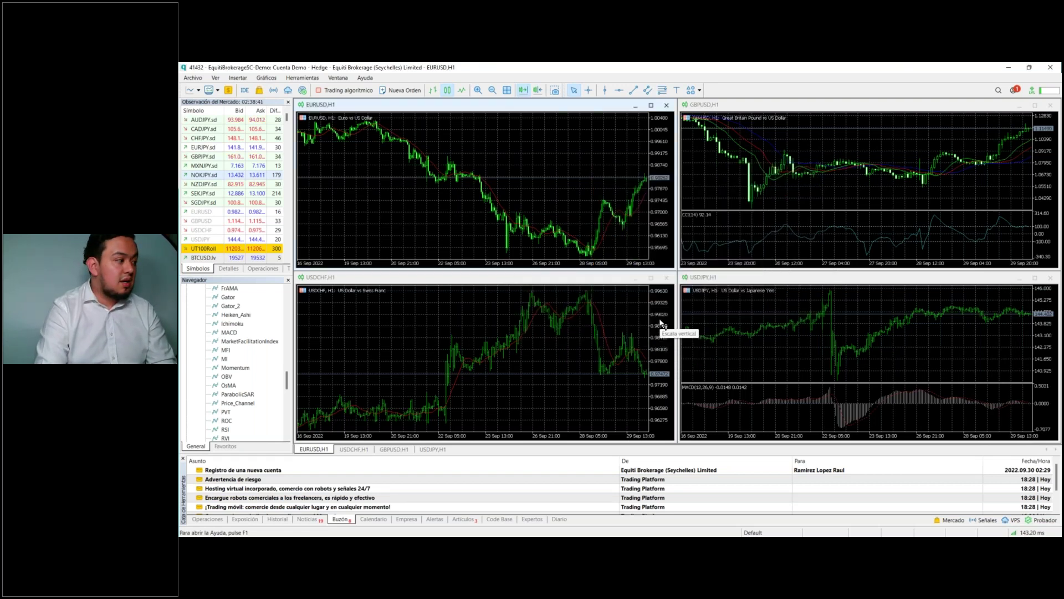
scroll(242, 359, down, 8)
scroll(242, 359, up, 1)
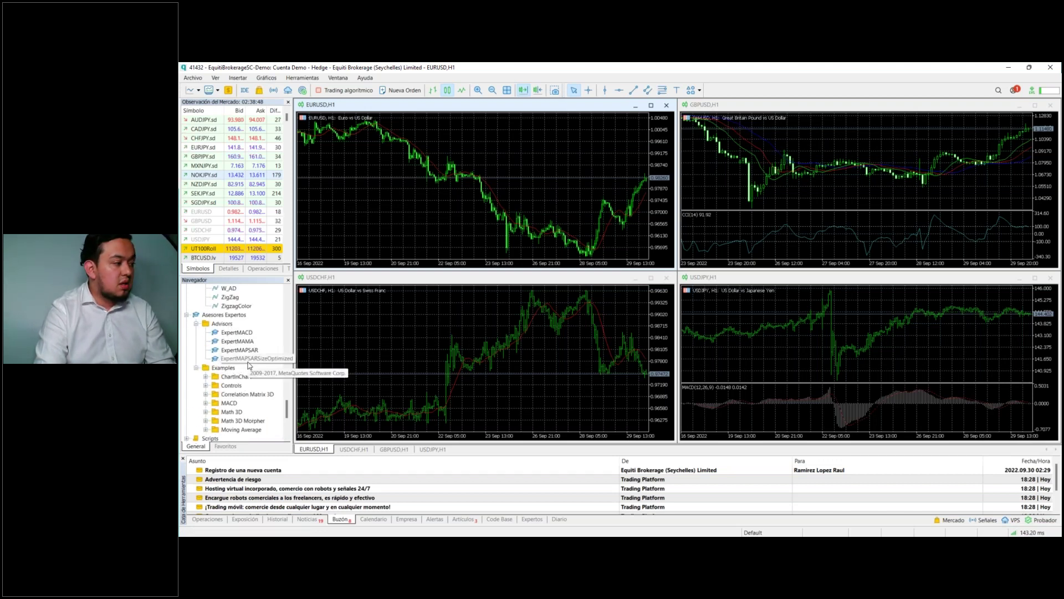
scroll(247, 365, down, 5)
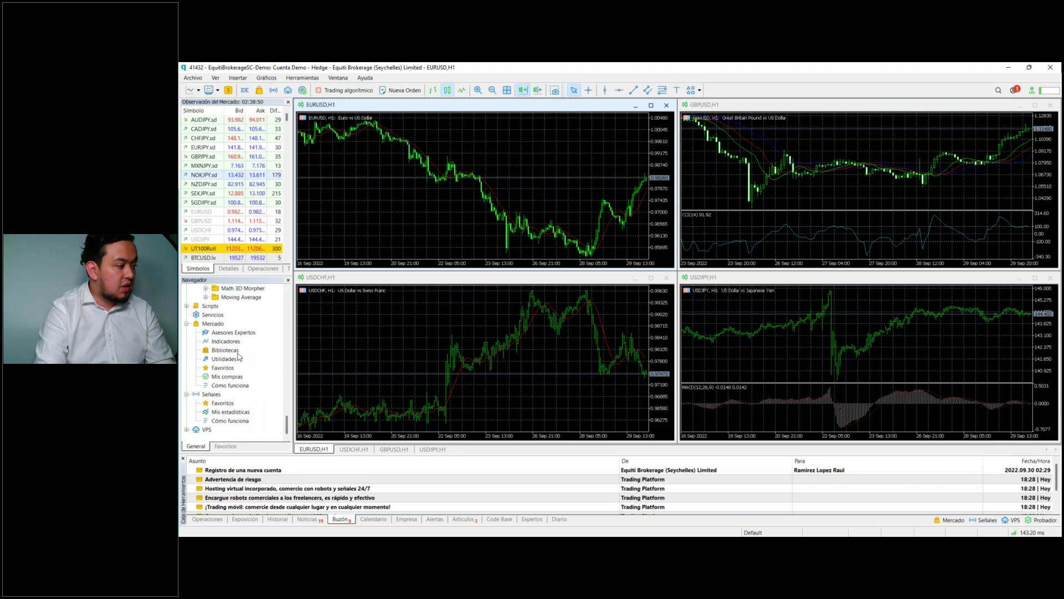
scroll(232, 331, up, 4)
scroll(232, 331, up, 12)
scroll(234, 331, up, 10)
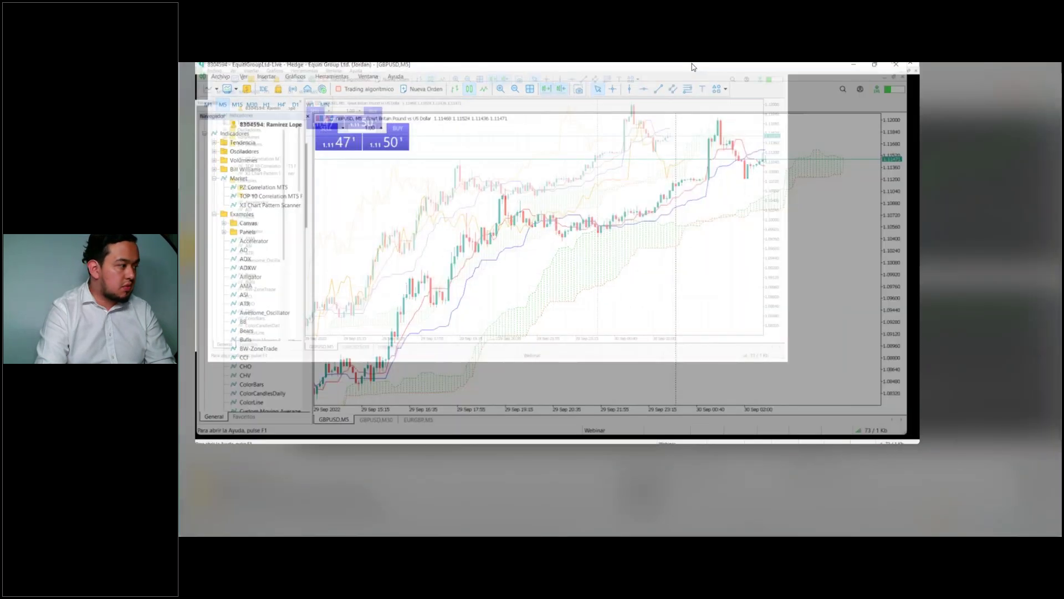
Step: Tile the GBPUSD M5, GBPUSD M30 and EURGBP M5 charts and open the Toolbox with Ctrl+T
scroll(249, 284, up, 2)
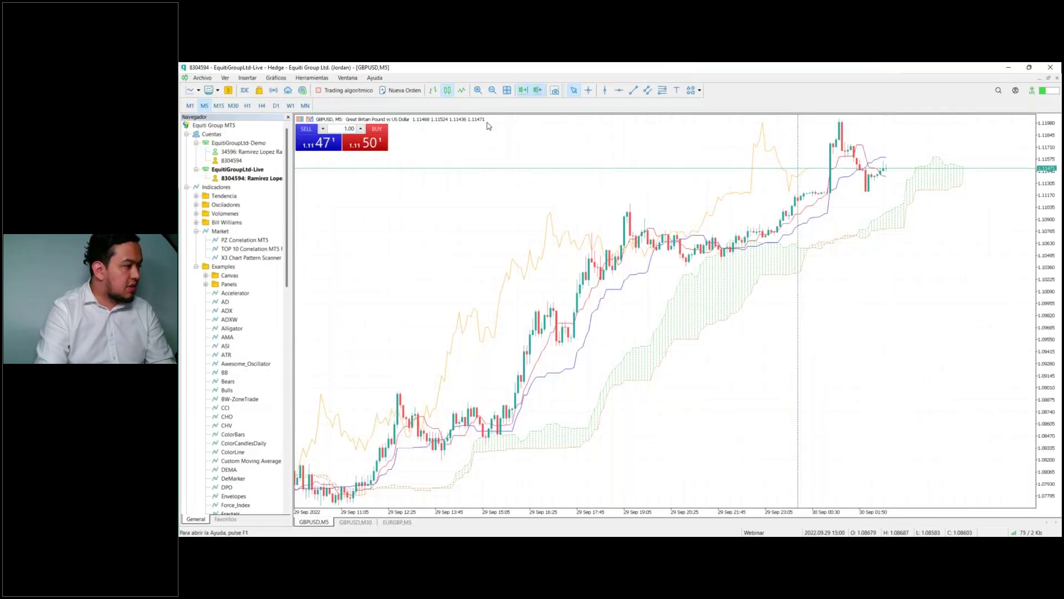
click(506, 90)
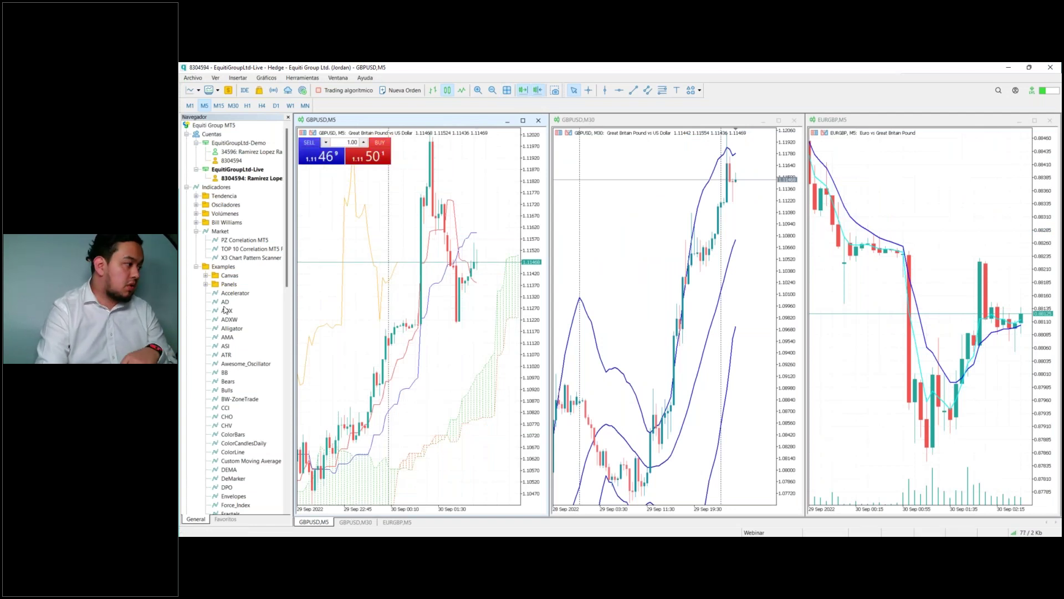
click(219, 145)
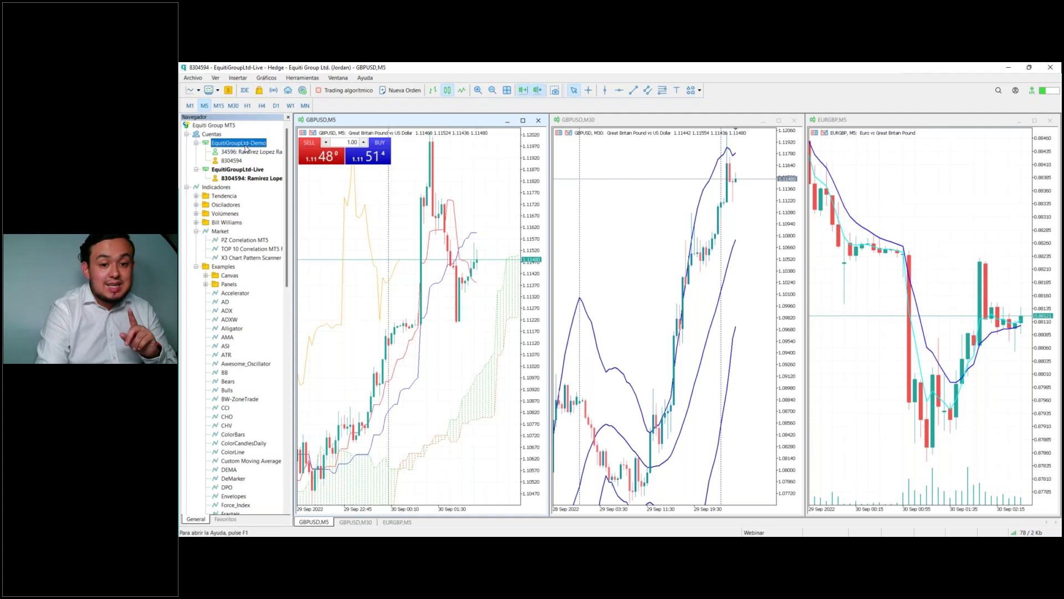
click(256, 179)
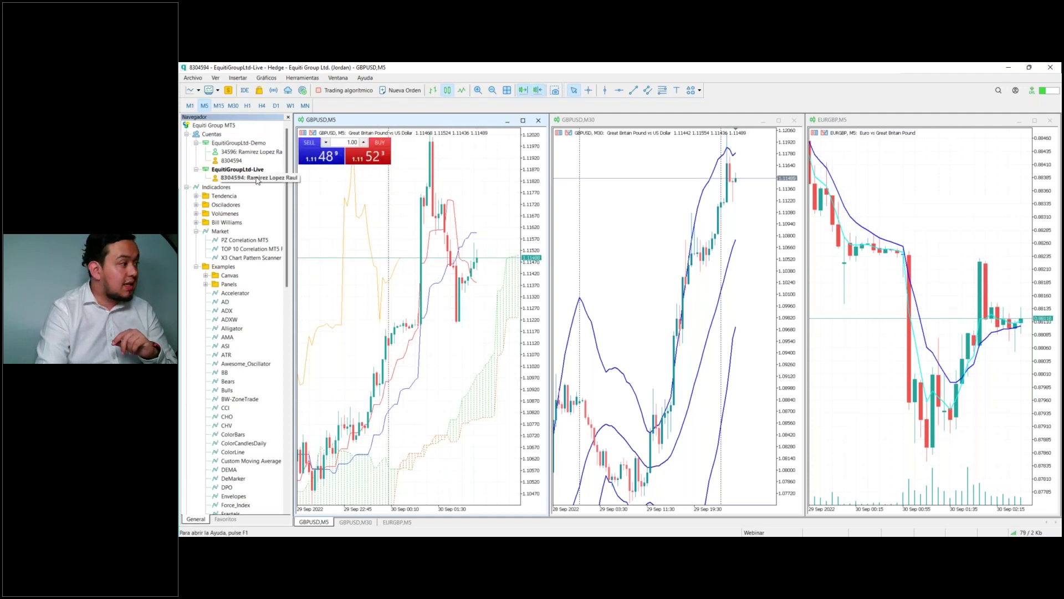
click(228, 204)
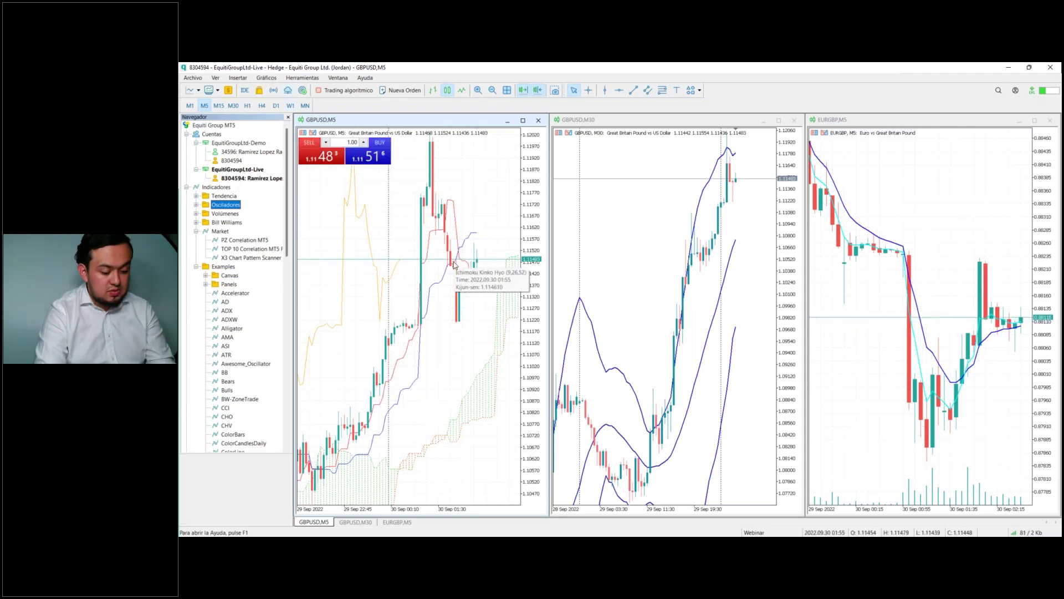
key(ctrl+t)
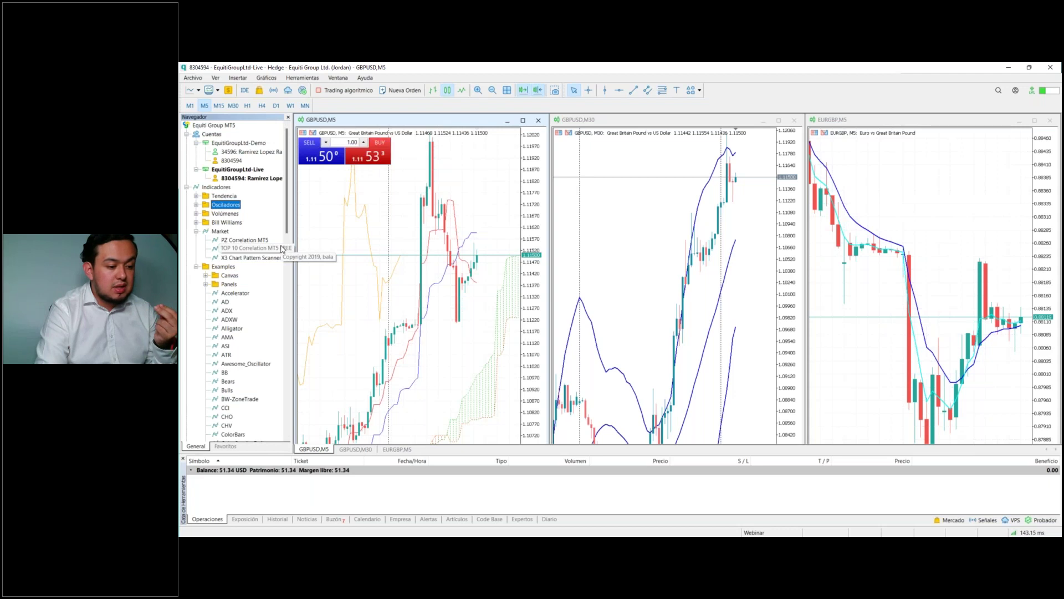
Step: Review the live account's closed-trade history, then return to the current trades and balance view
click(273, 520)
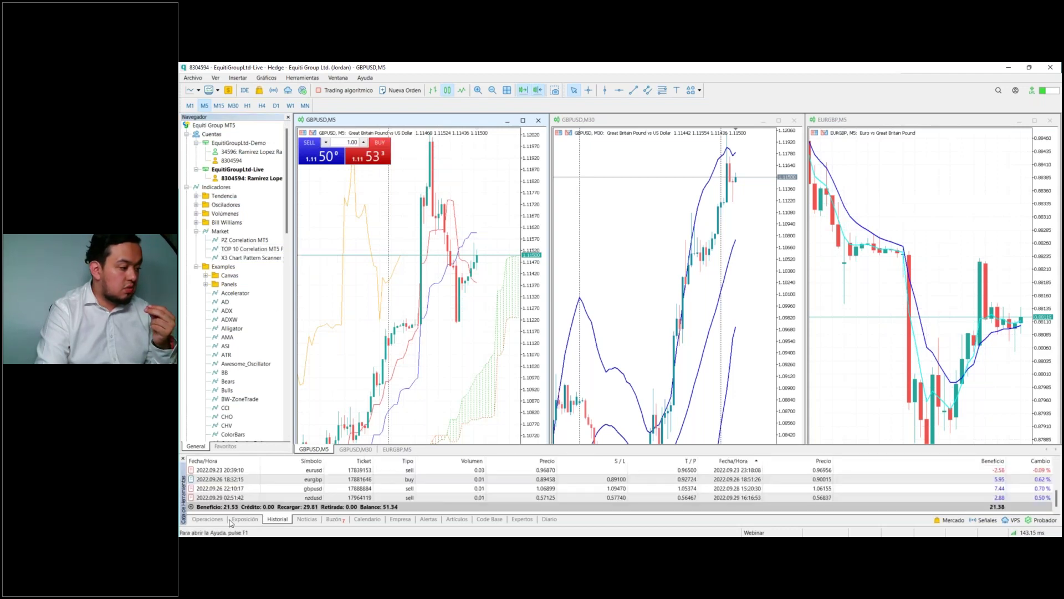
click(216, 519)
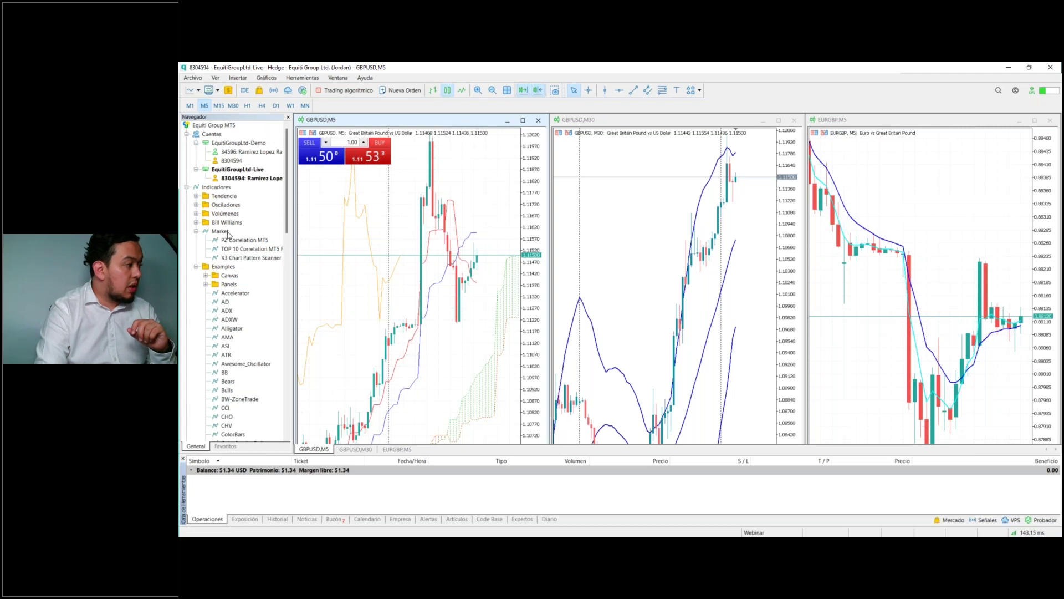
scroll(238, 246, down, 10)
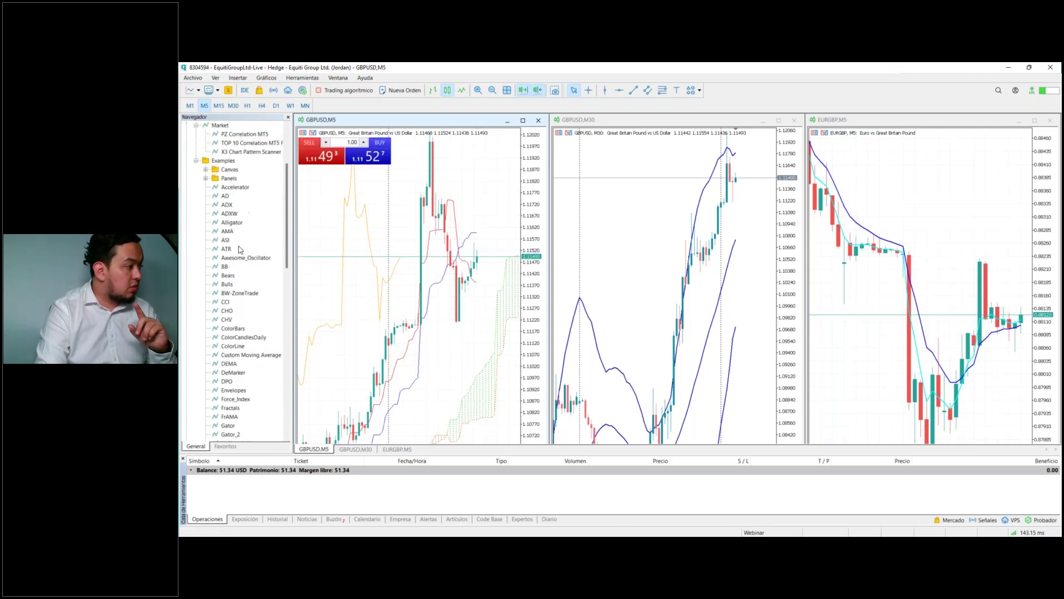
scroll(240, 249, down, 13)
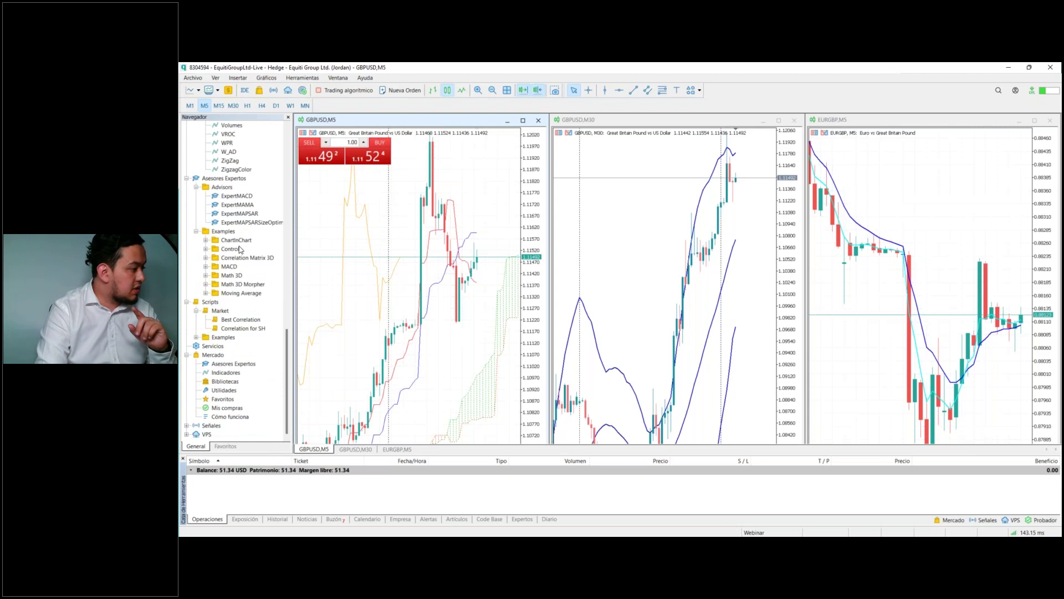
Step: Select PZ Correlation MT5 in the Navigator and close the live-account terminal window
scroll(232, 285, up, 10)
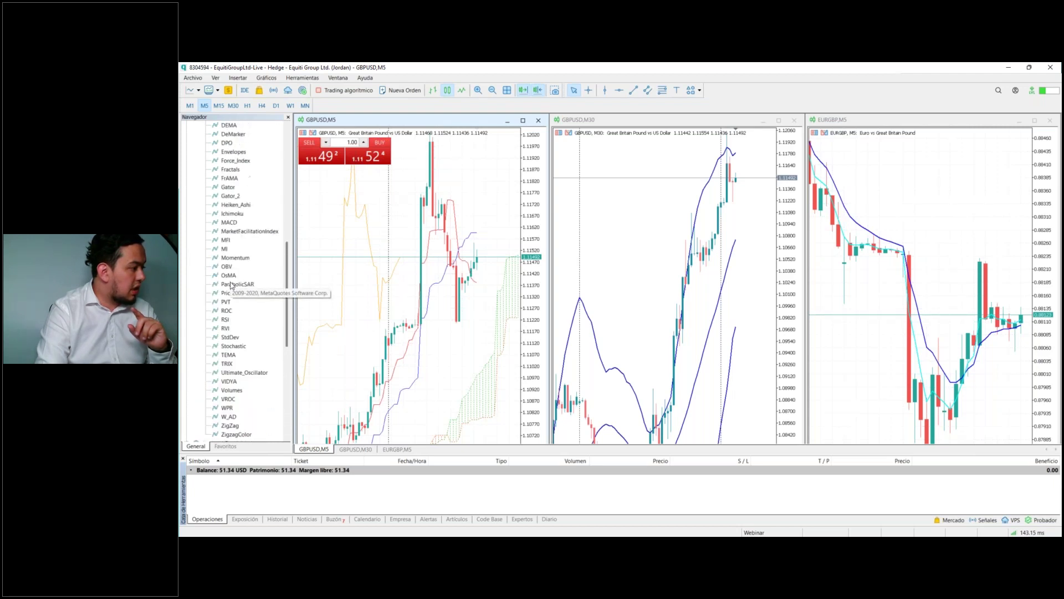
scroll(232, 285, up, 11)
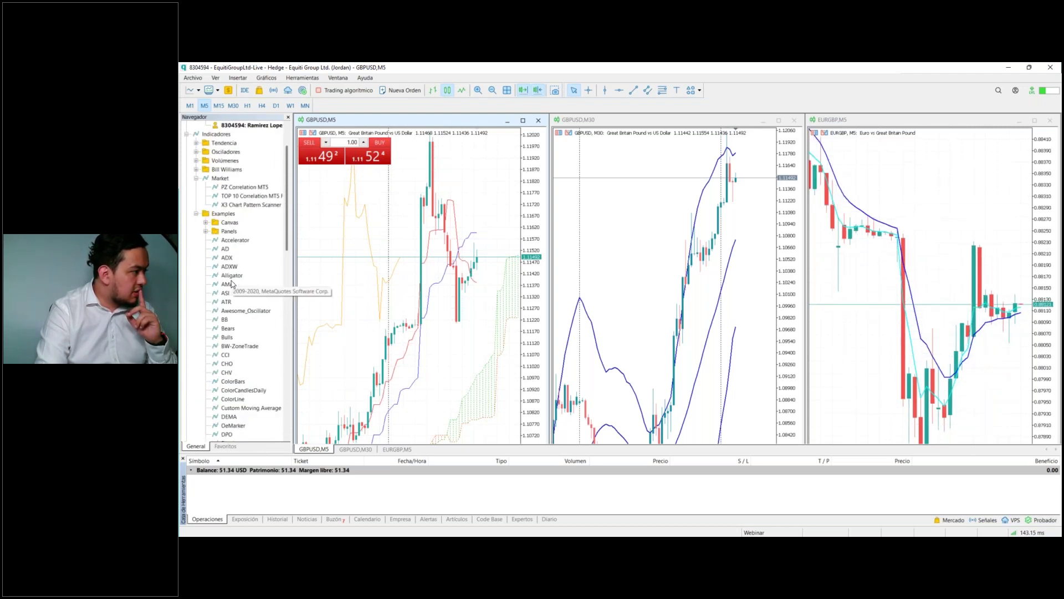
scroll(236, 218, up, 1)
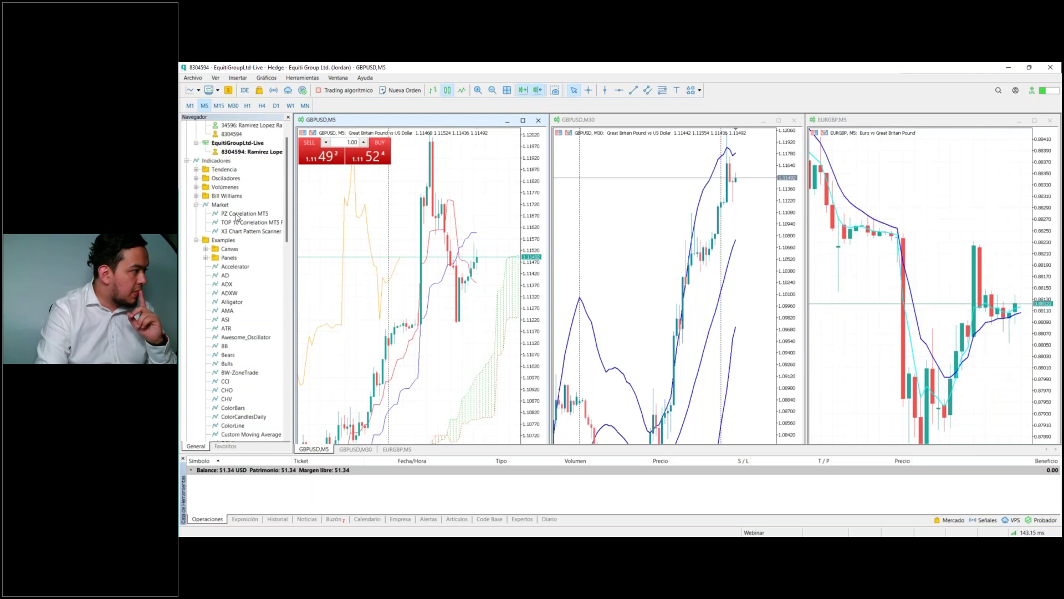
scroll(236, 217, up, 1)
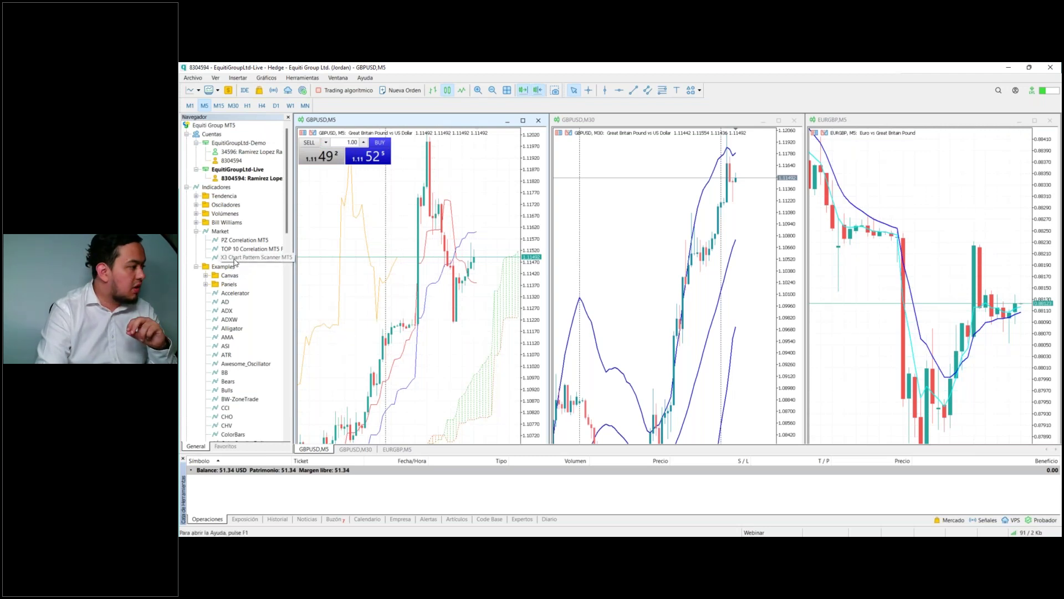
click(244, 240)
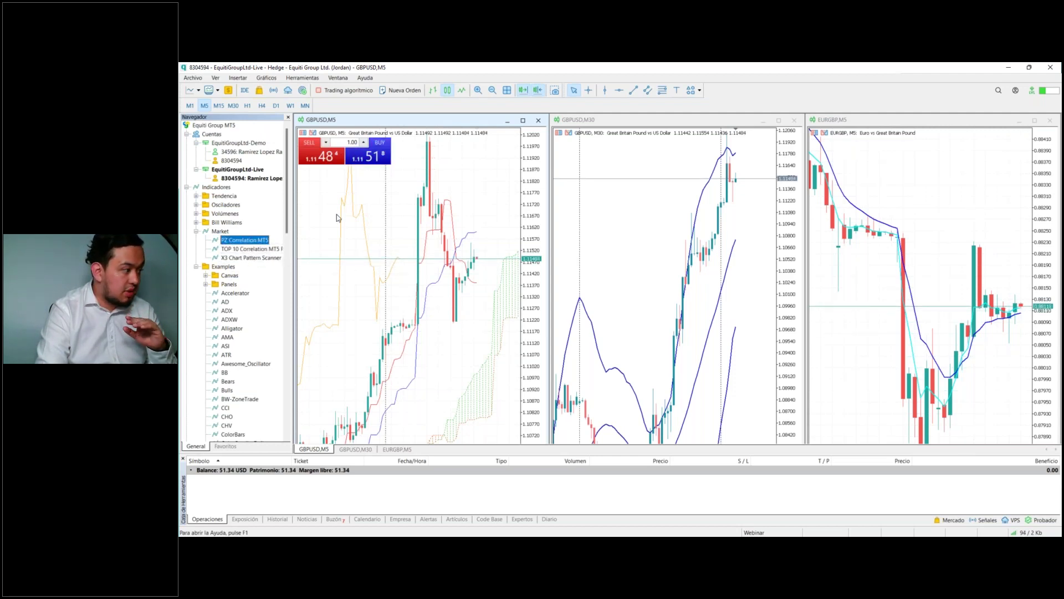
click(1051, 67)
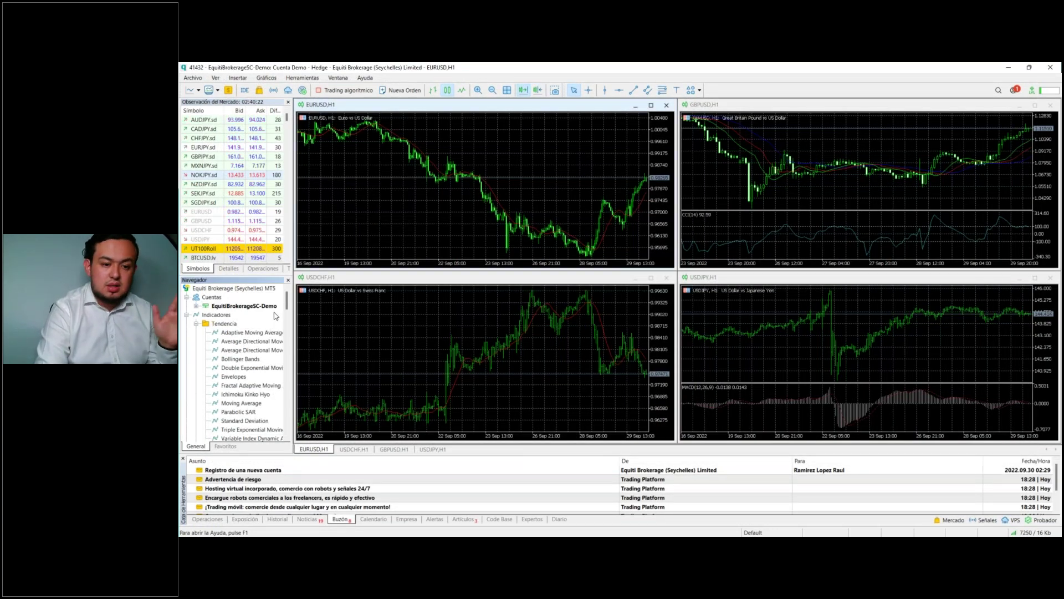
Step: Show the demo account's 2 500.00 USD balance, then its history with the deposit entry
click(207, 520)
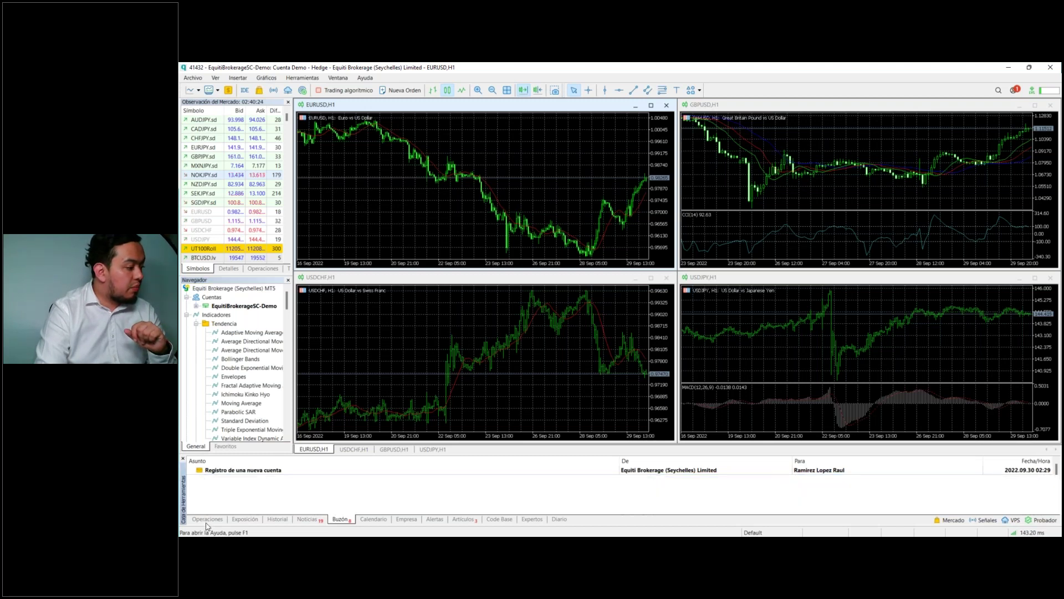
click(278, 518)
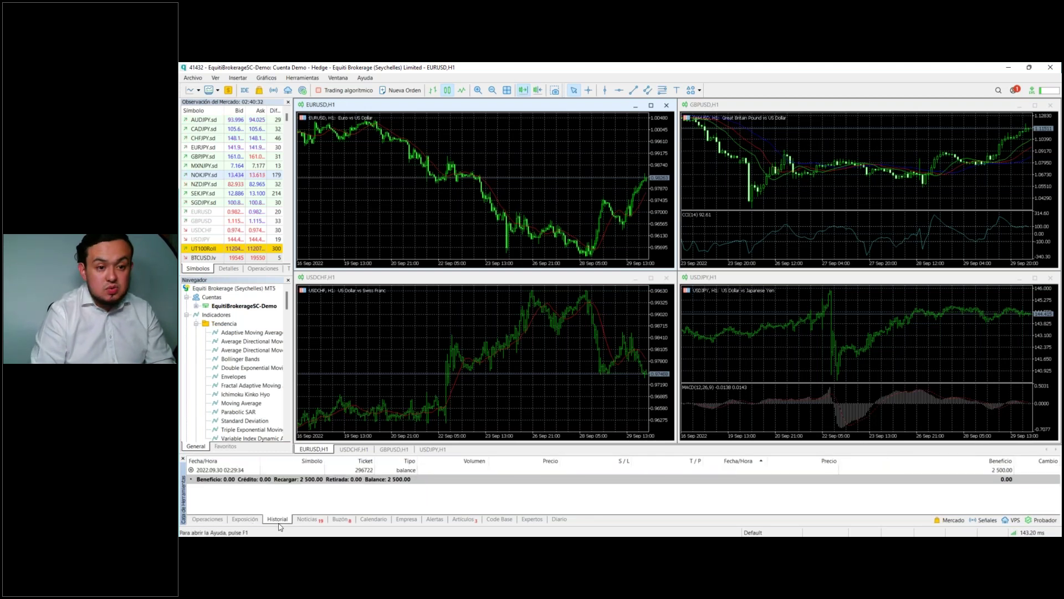
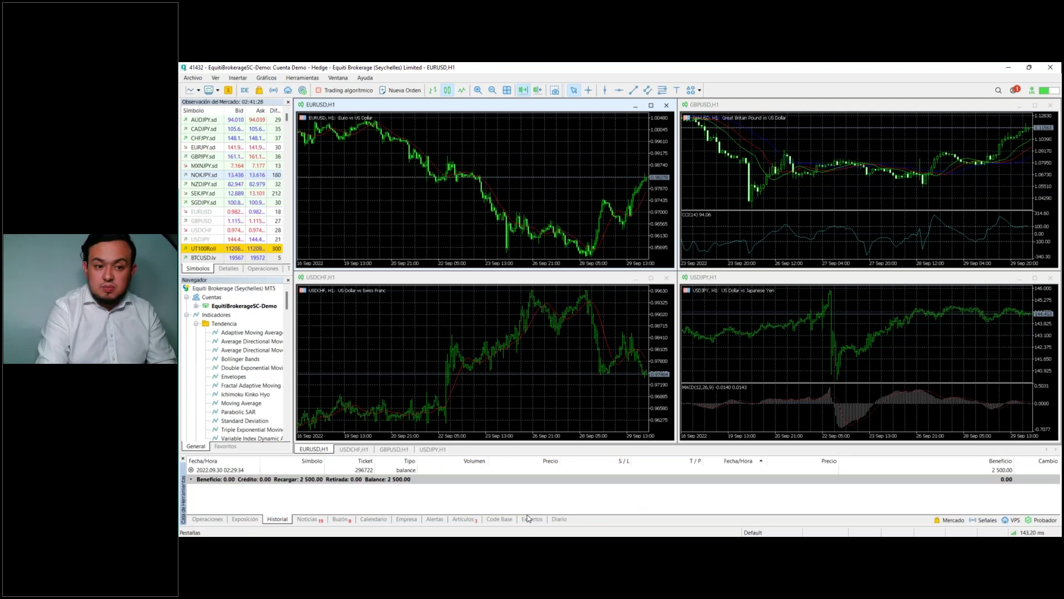
Step: Scroll through the 2022.09.29 FxWirePro news headlines, then switch to the Buzón mailbox
click(306, 520)
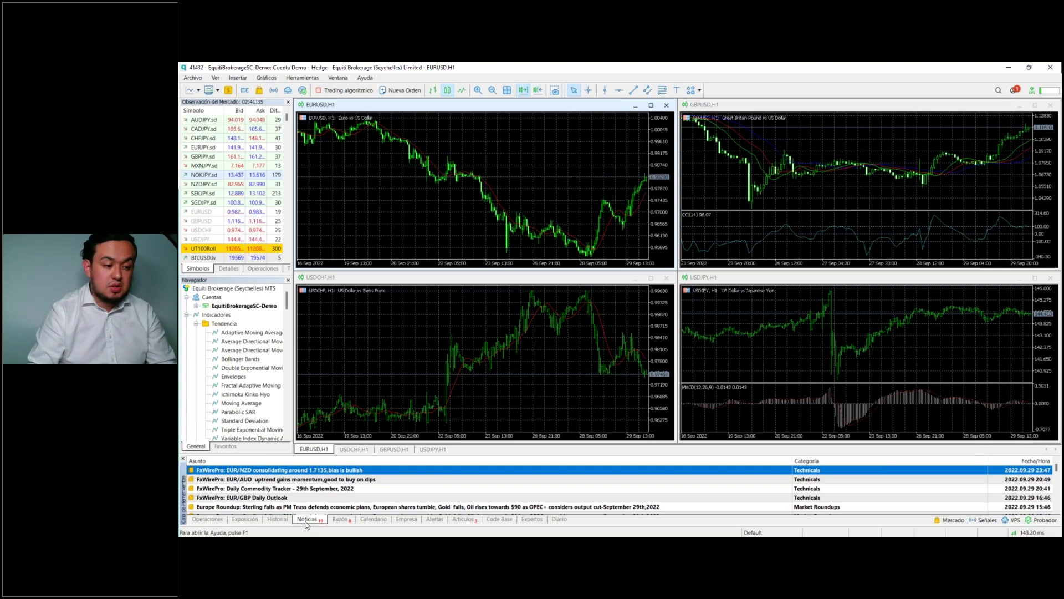
scroll(271, 496, down, 5)
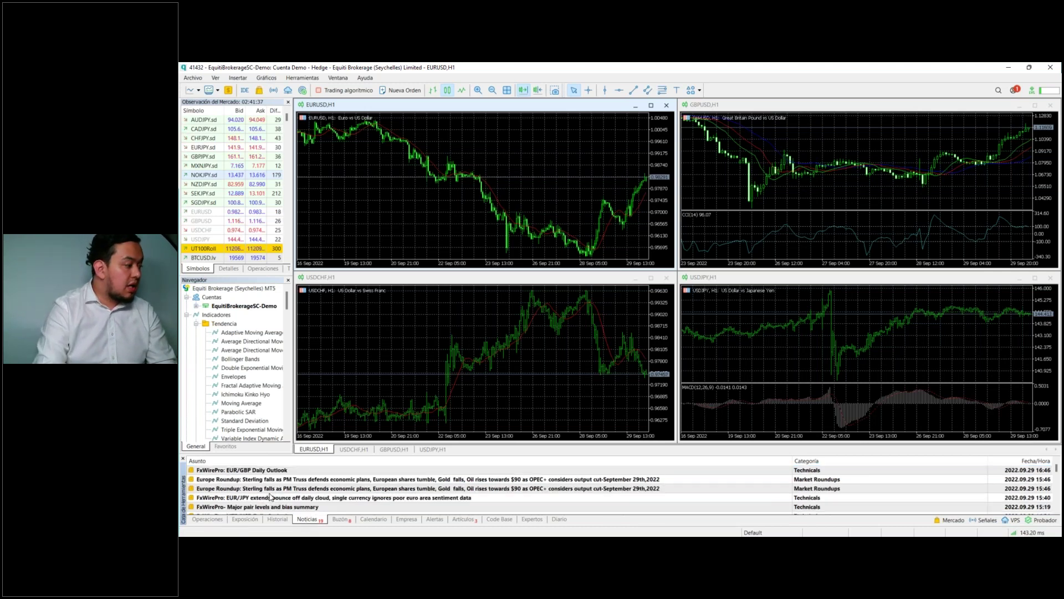
scroll(271, 496, down, 5)
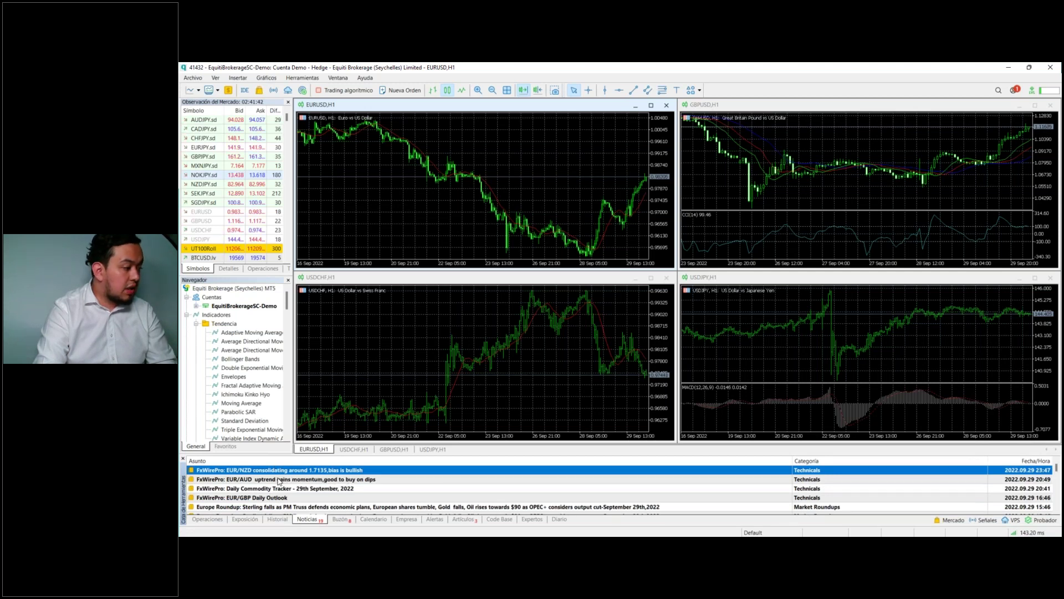
click(340, 520)
Step: Read the 'Registro de una nueva cuenta' message, then switch to the Calendario tab
click(326, 471)
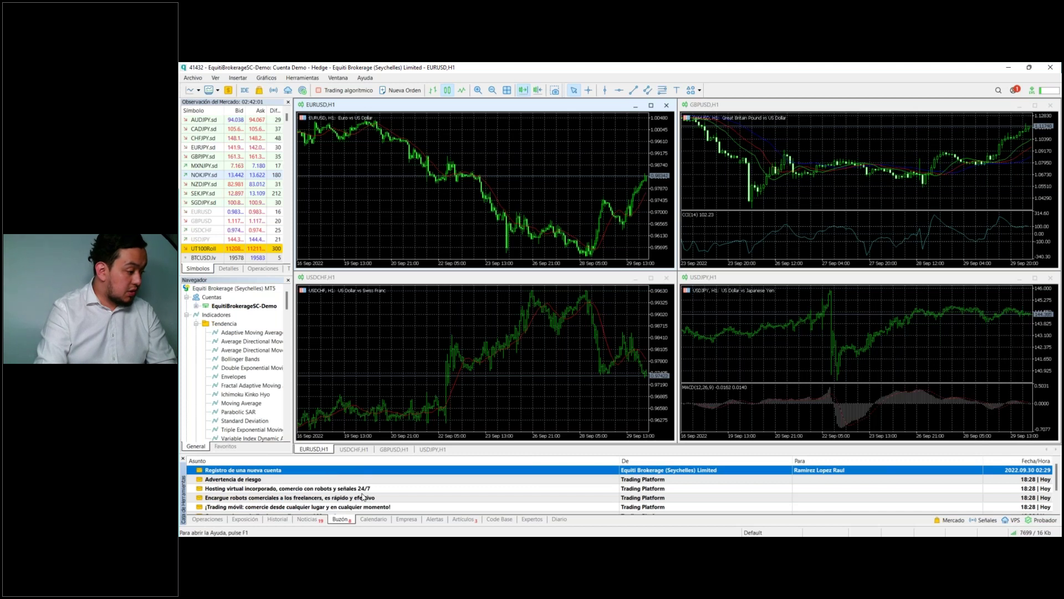
click(380, 519)
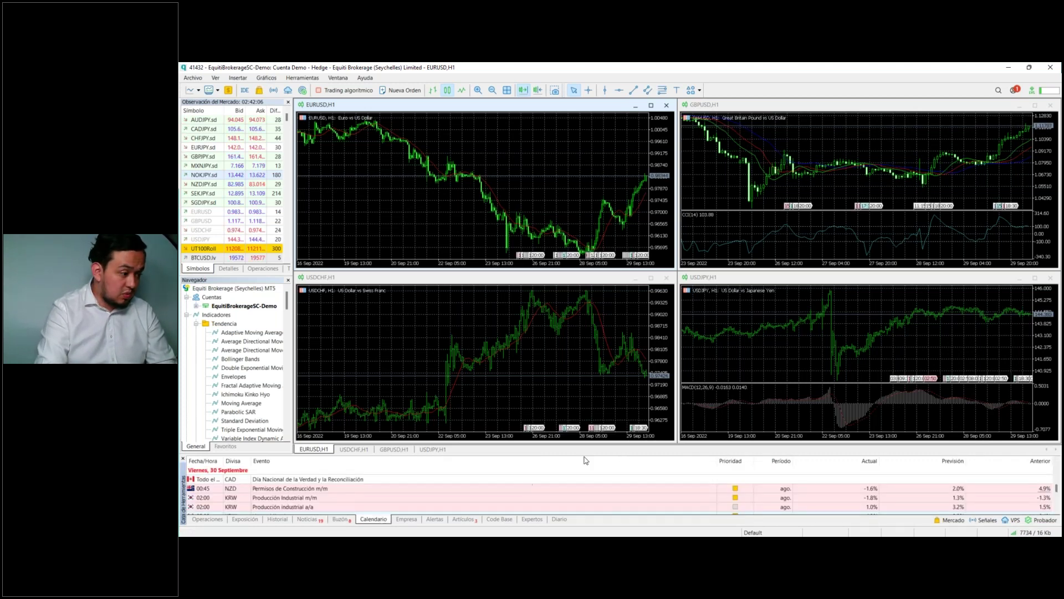
Step: Make the calendar panel taller, widen the symbol and navigator panels, and re-tile the four charts
mouse_move(593, 454)
mouse_down()
mouse_move(594, 431)
mouse_move(593, 462)
mouse_up()
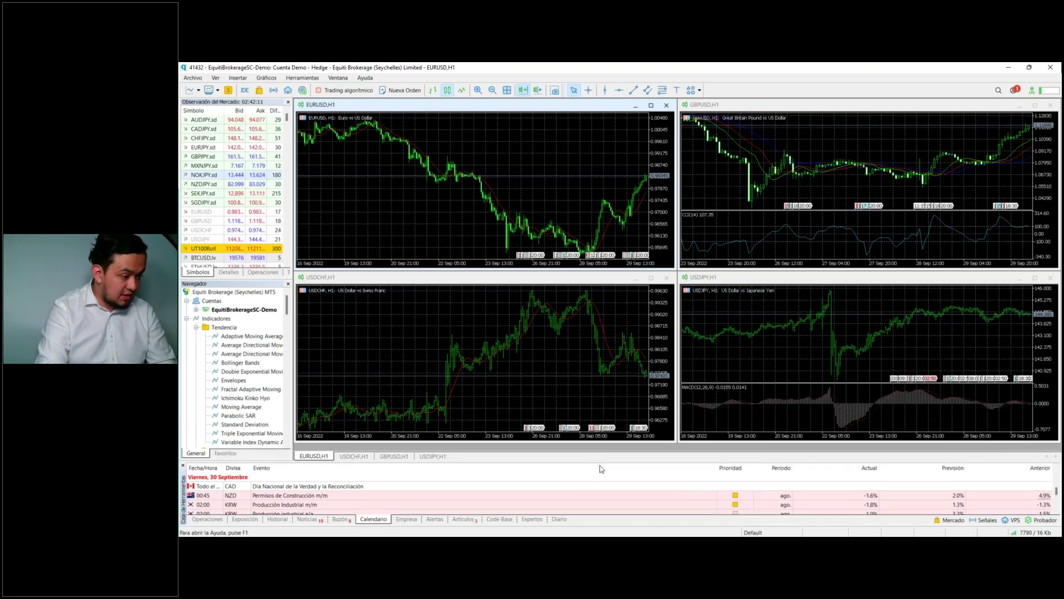
drag(603, 461, 604, 411)
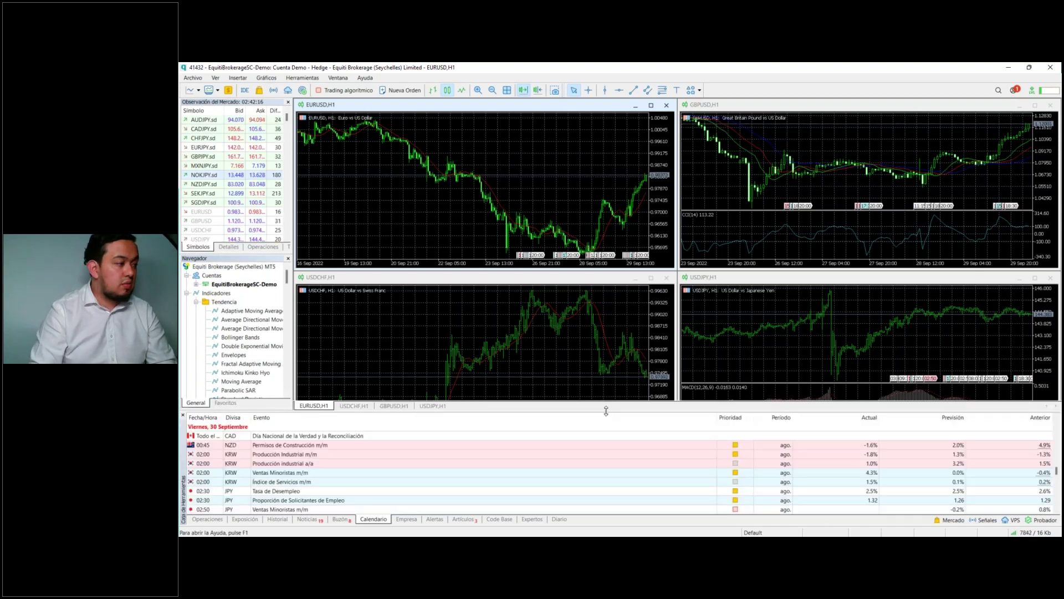
drag(295, 194, 309, 196)
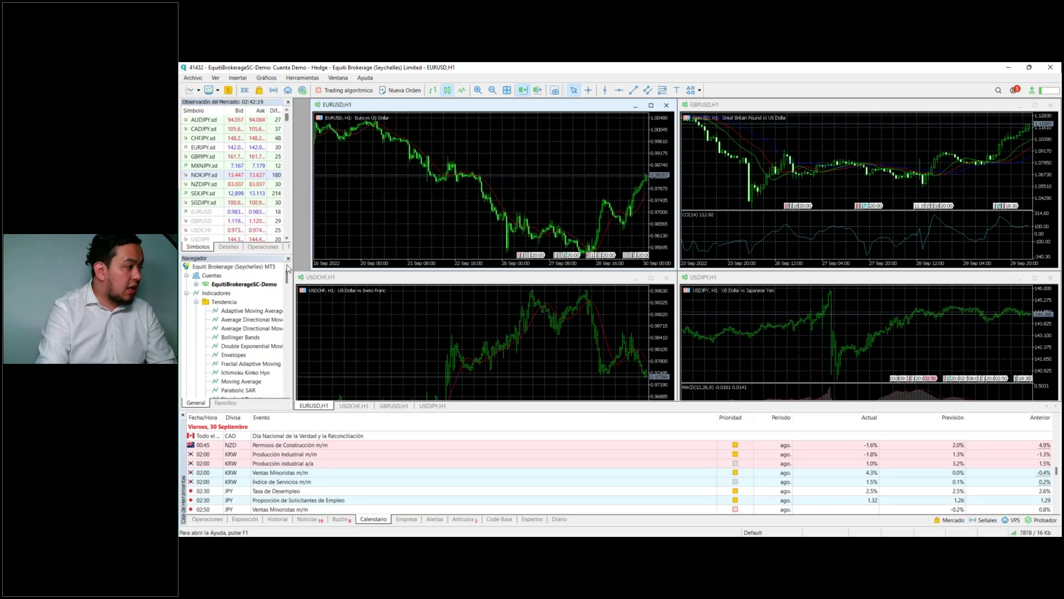
drag(290, 271, 314, 270)
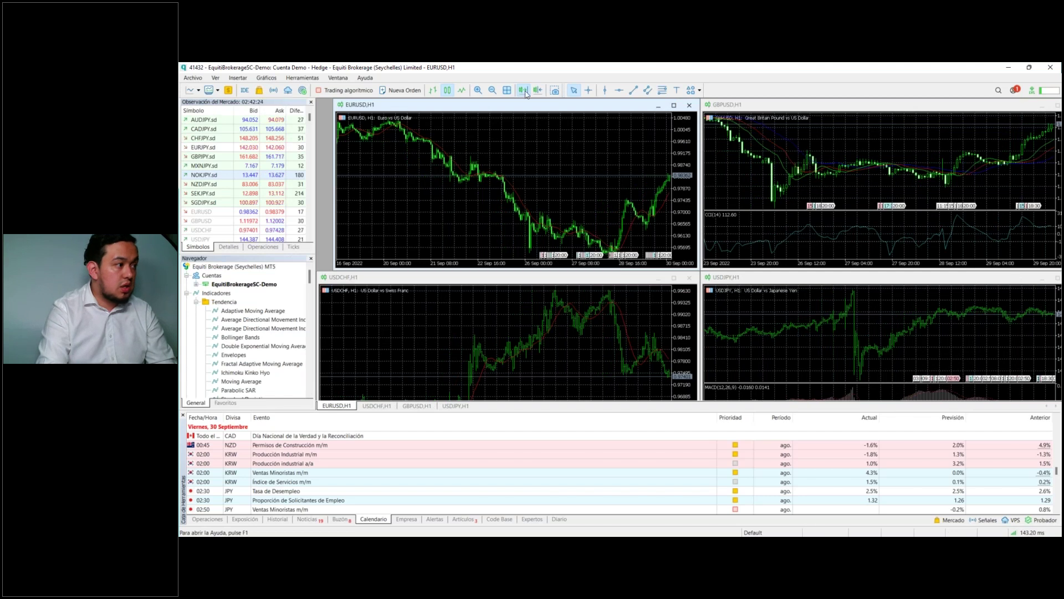
click(507, 91)
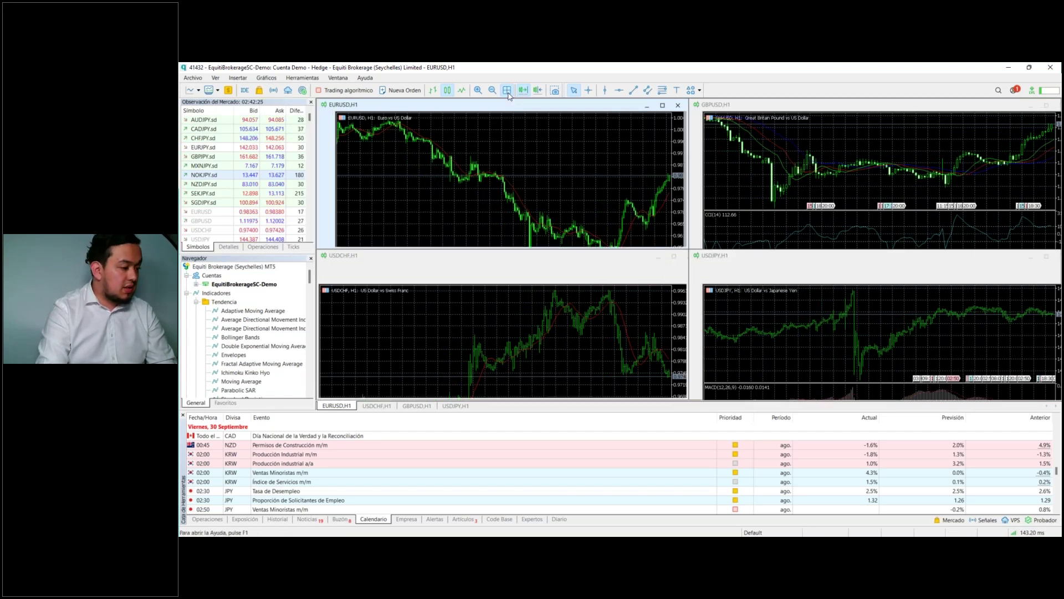
Step: Select Friday 30 September's NZD building permits, KRW services index and JPY unemployment events
scroll(427, 466, up, 3)
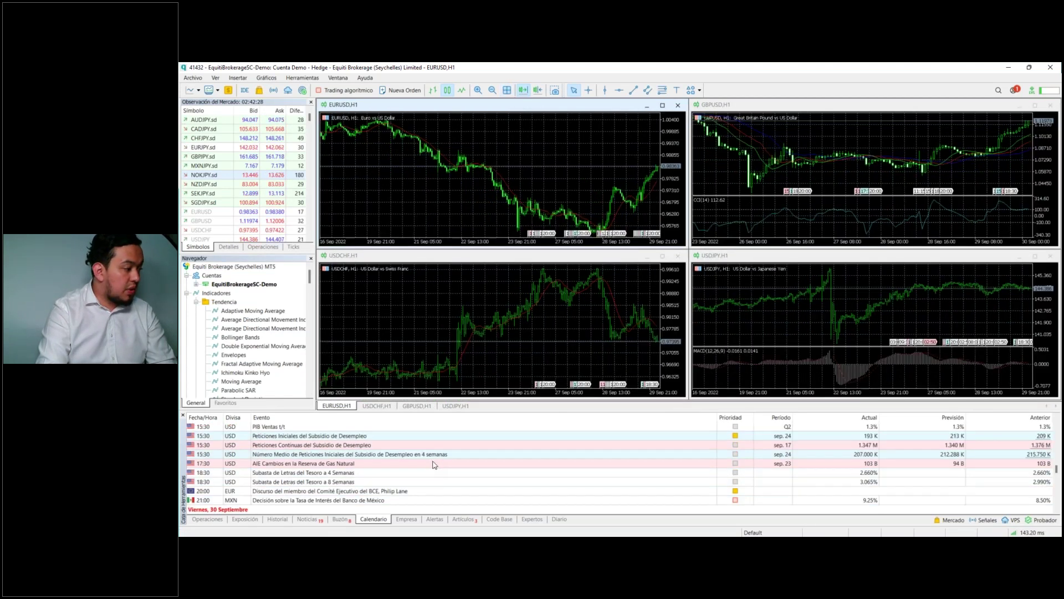
scroll(434, 465, down, 3)
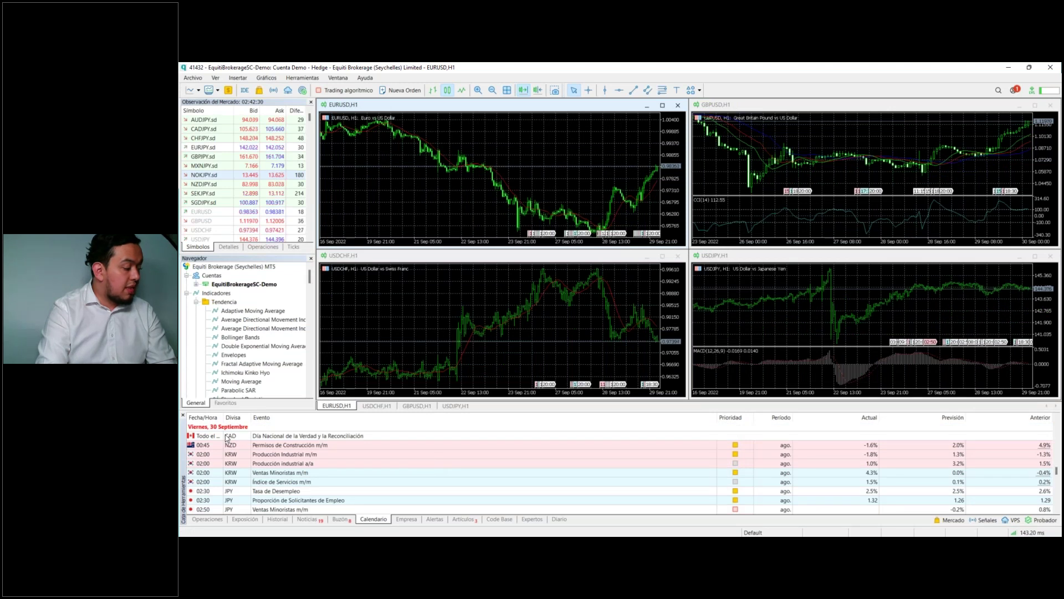
click(223, 430)
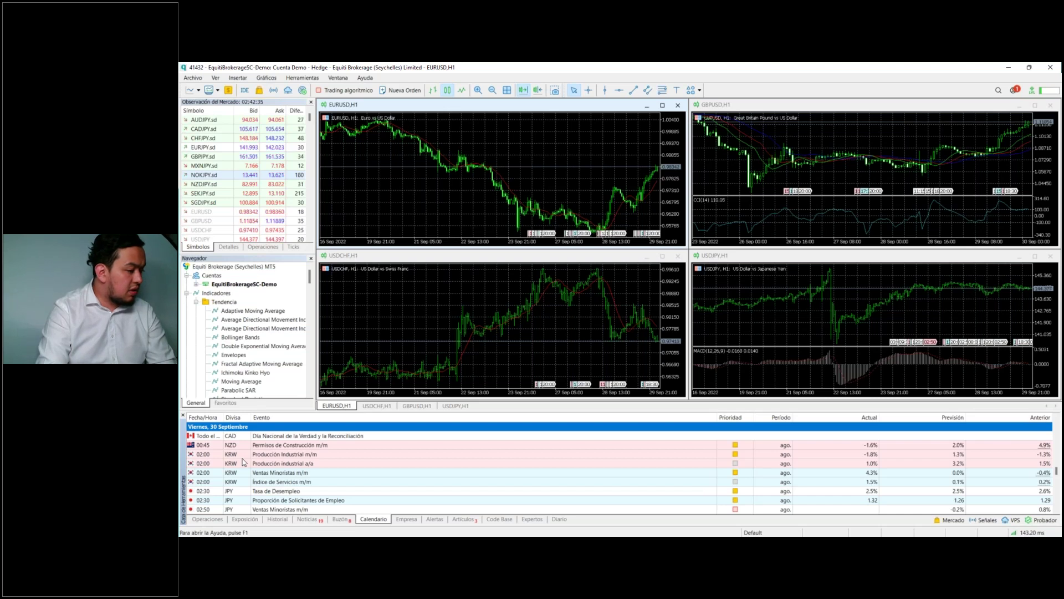
click(316, 447)
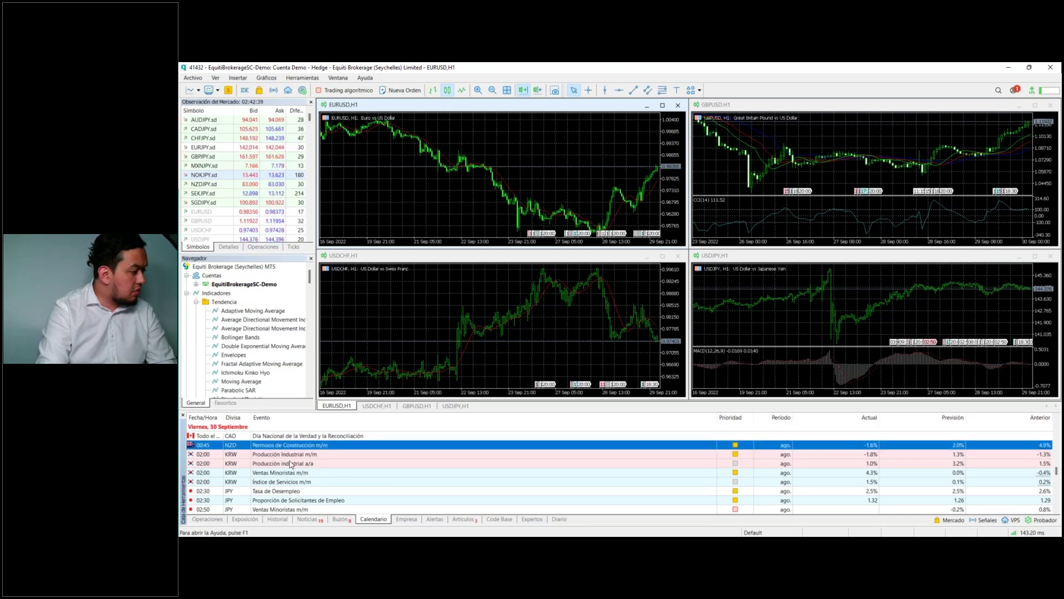
click(289, 482)
scroll(288, 481, down, 1)
click(286, 464)
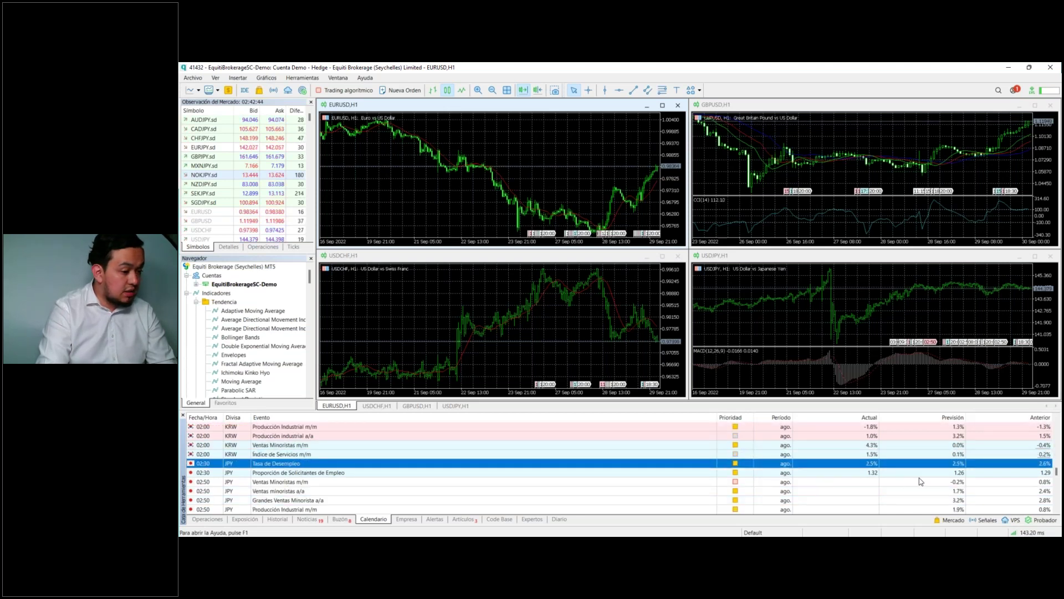
Step: Select the Proporción de Solicitantes de Empleo and JPY Ventas Minoristas m/m events
mouse_move(865, 475)
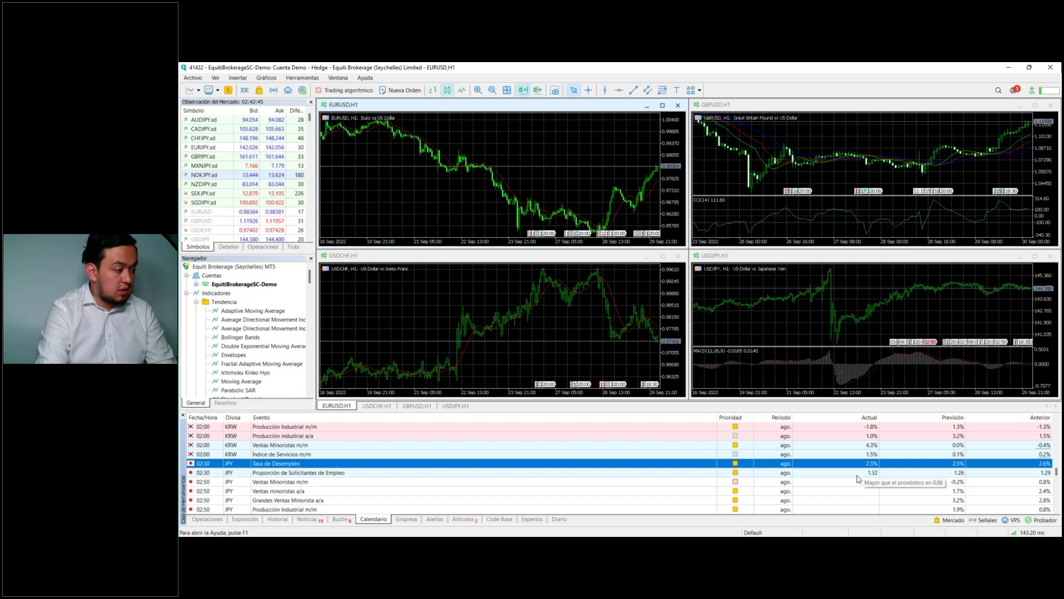
click(405, 473)
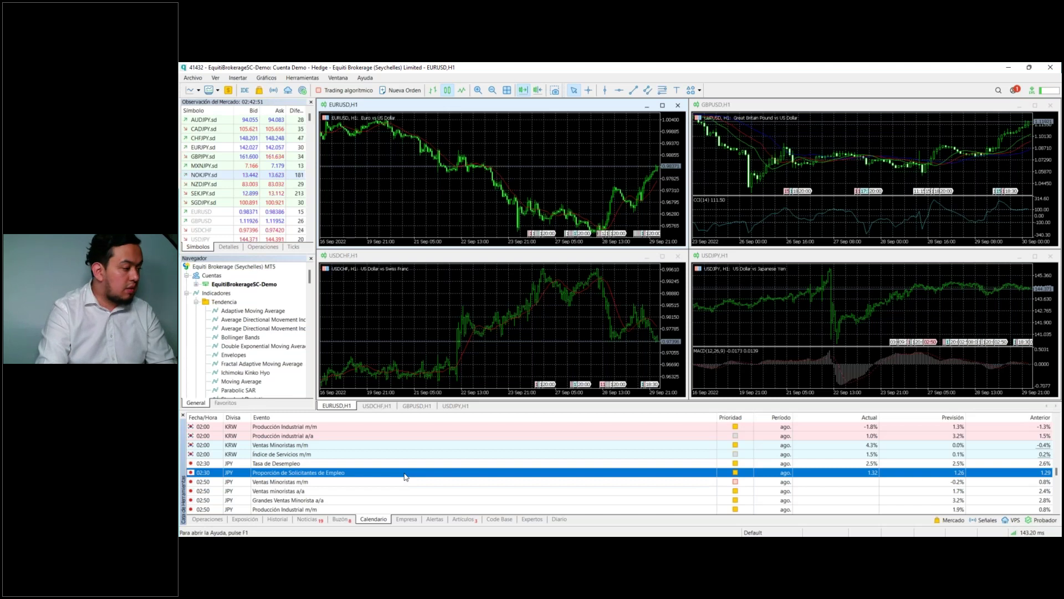
scroll(405, 476, down, 1)
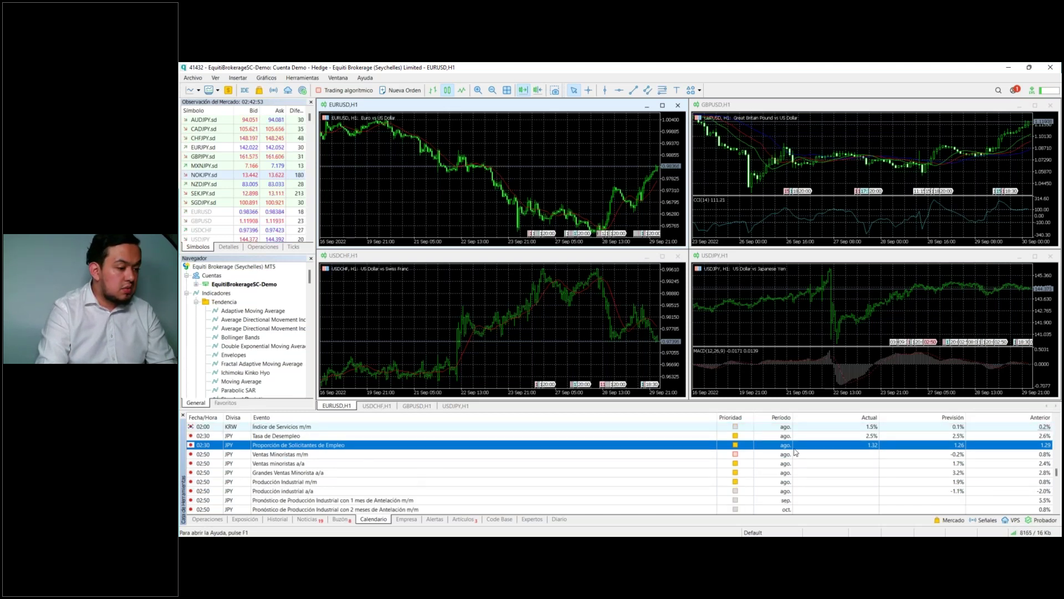
mouse_move(869, 452)
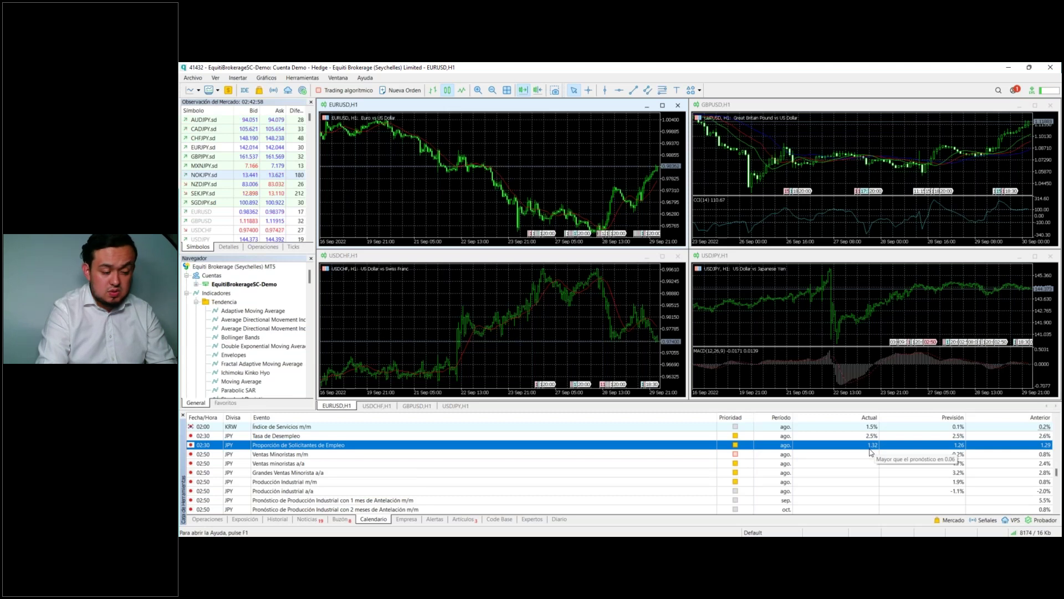
click(322, 454)
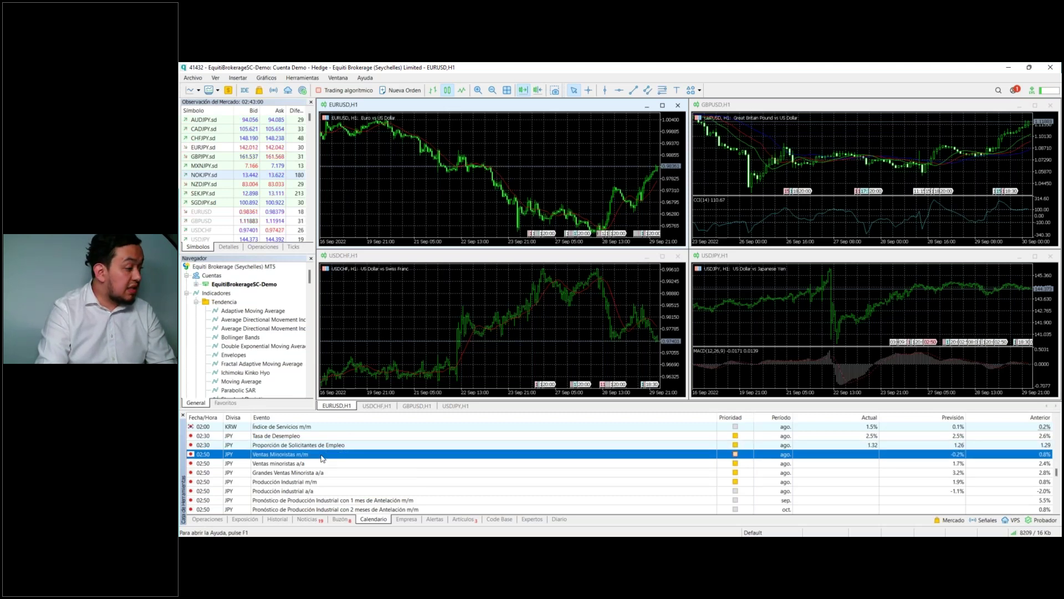
scroll(323, 458, down, 10)
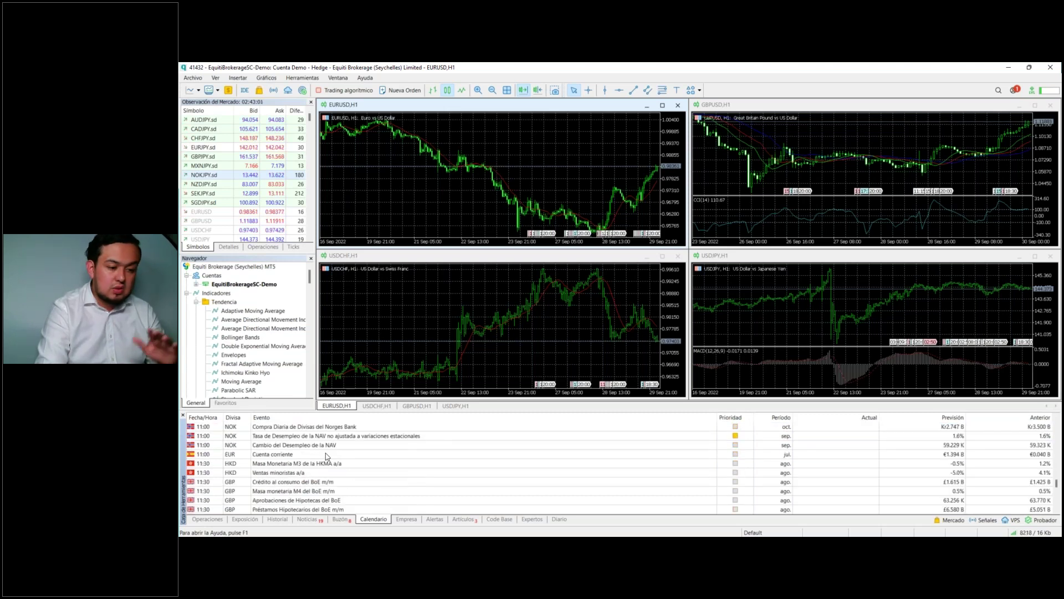
scroll(329, 455, down, 15)
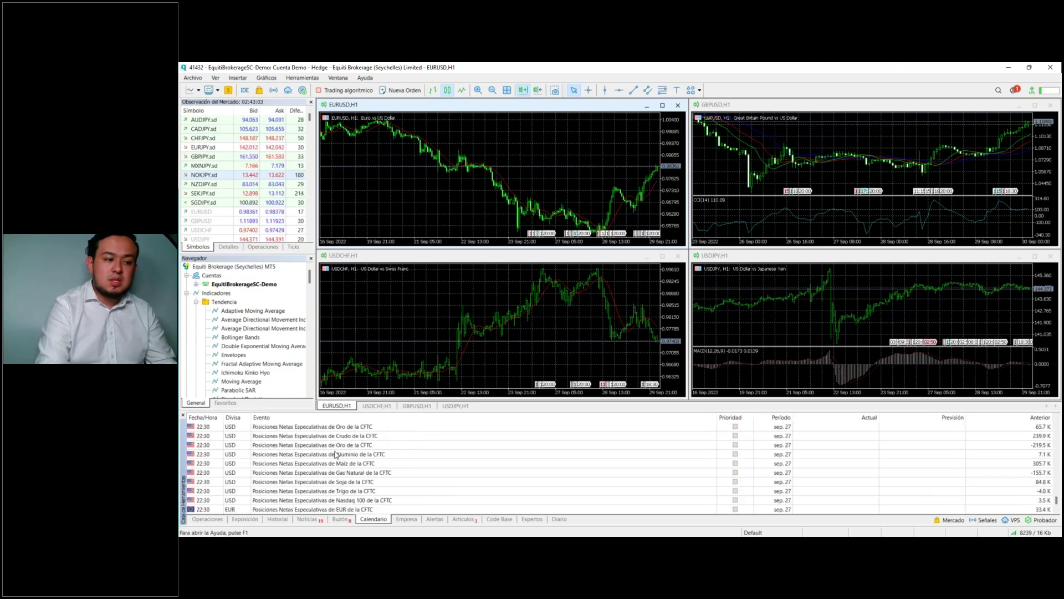
scroll(338, 457, up, 5)
Step: Open the Empresa tab's Tienda de Aplicaciones page and scroll down to the product thumbnails
click(406, 519)
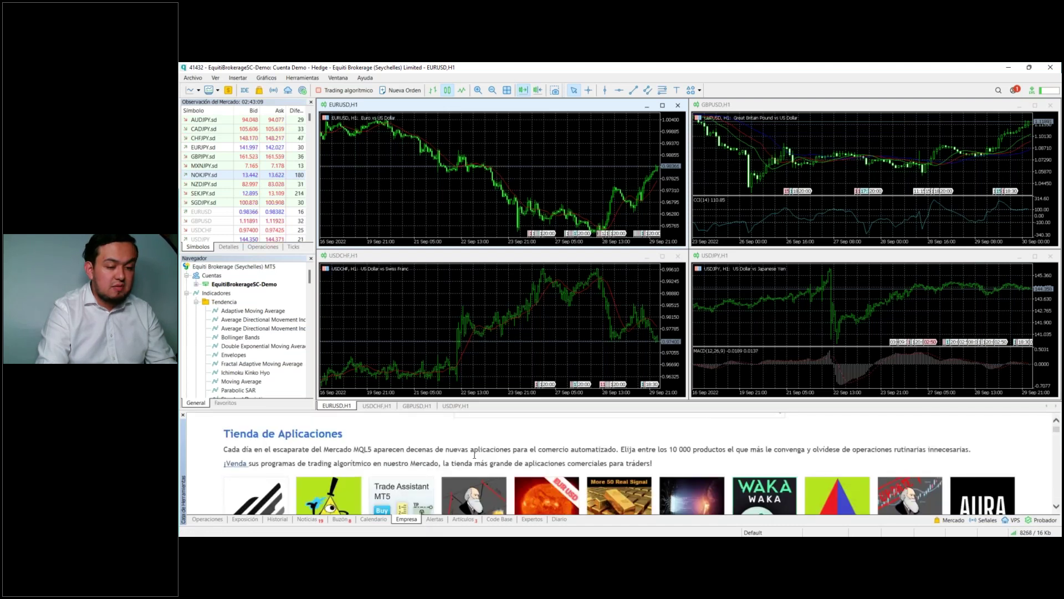
scroll(619, 466, down, 2)
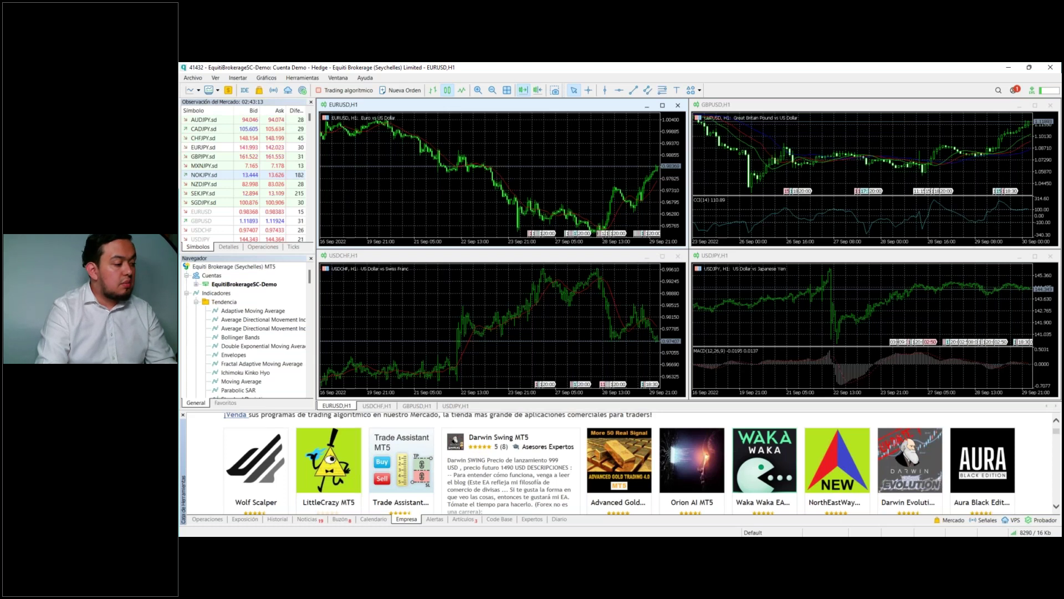
Step: Start a new price alert from the Alerts list, keeping the Bid < condition
click(434, 520)
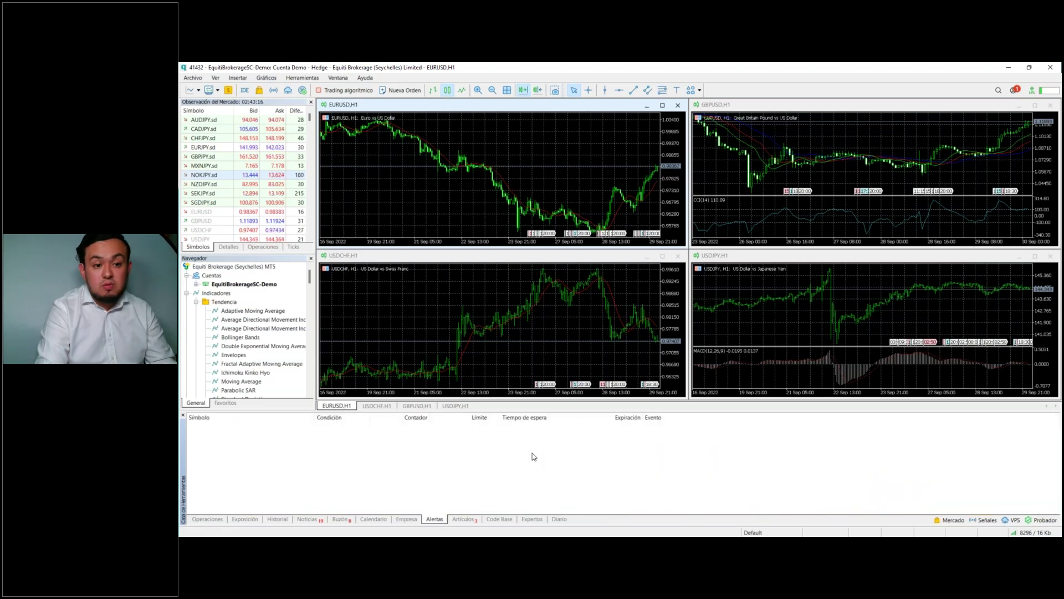
right_click(501, 454)
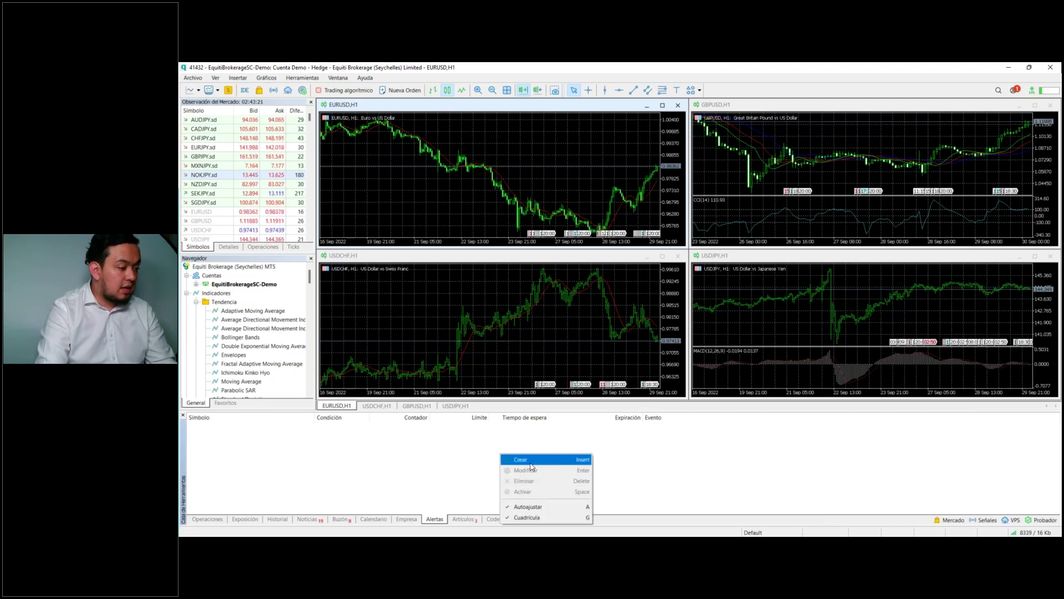
click(521, 460)
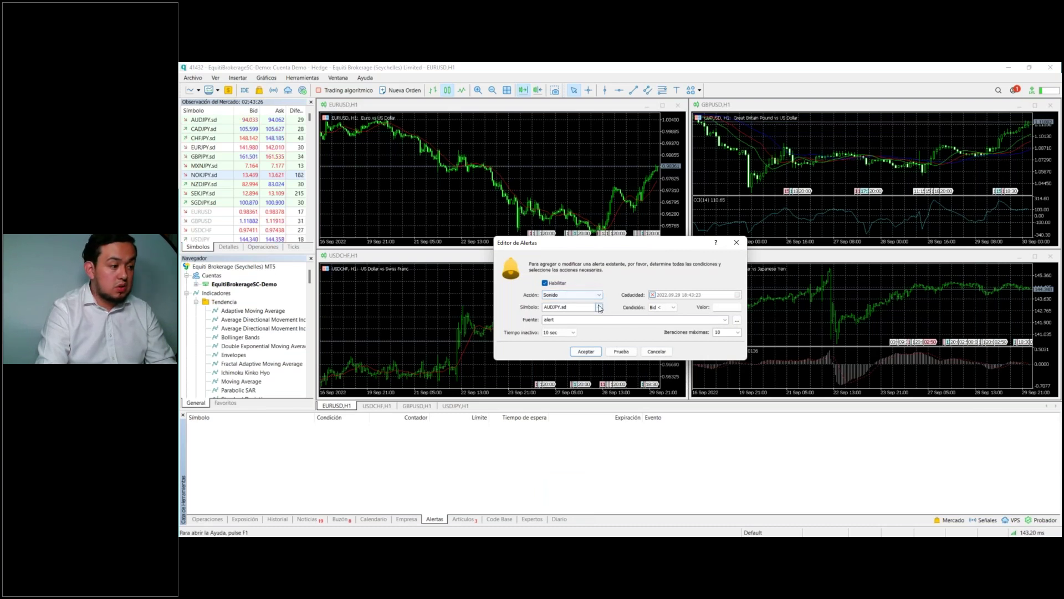
click(599, 307)
click(663, 307)
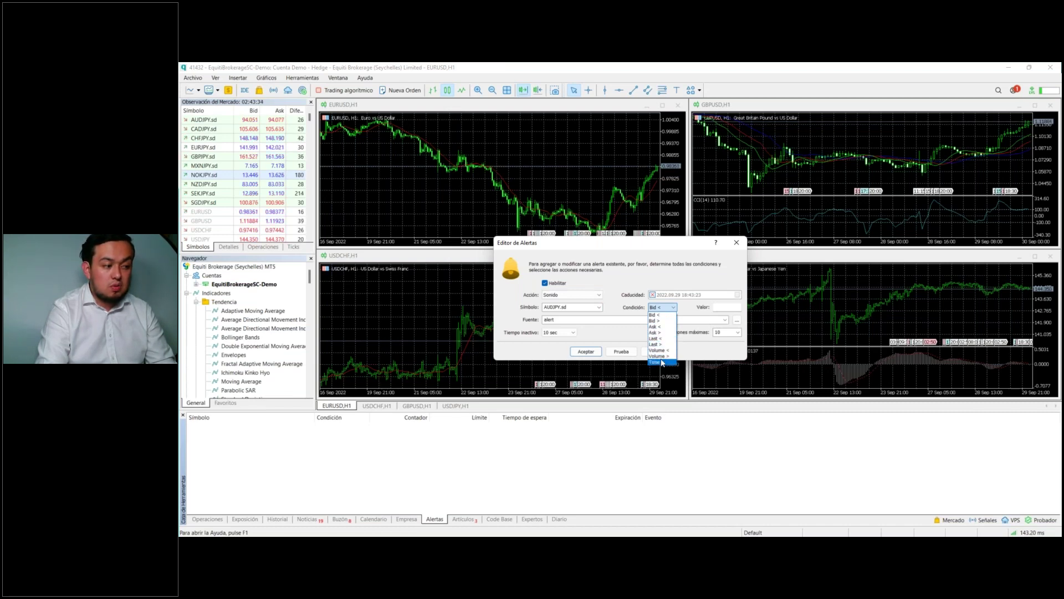
click(638, 260)
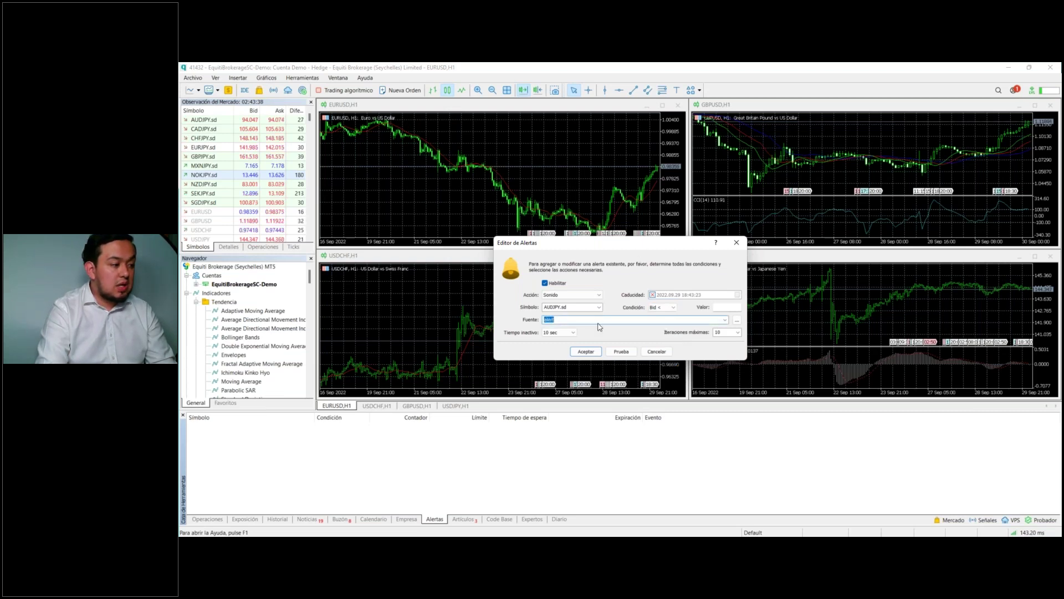
Step: Set the alert sound to request, try Archivo, Correo and Notificacion actions, then close without saving
click(724, 320)
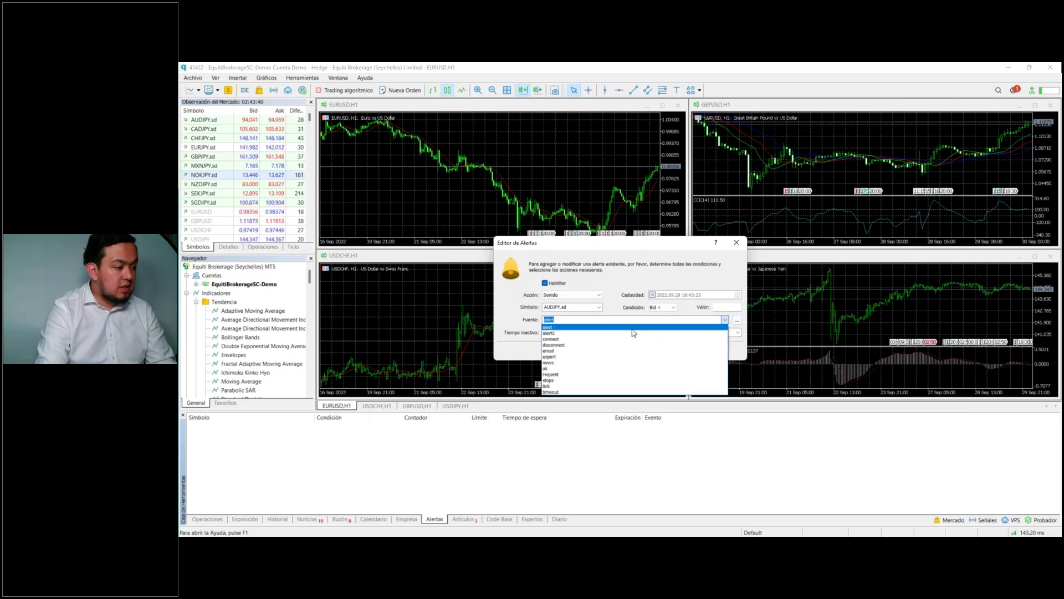
click(570, 375)
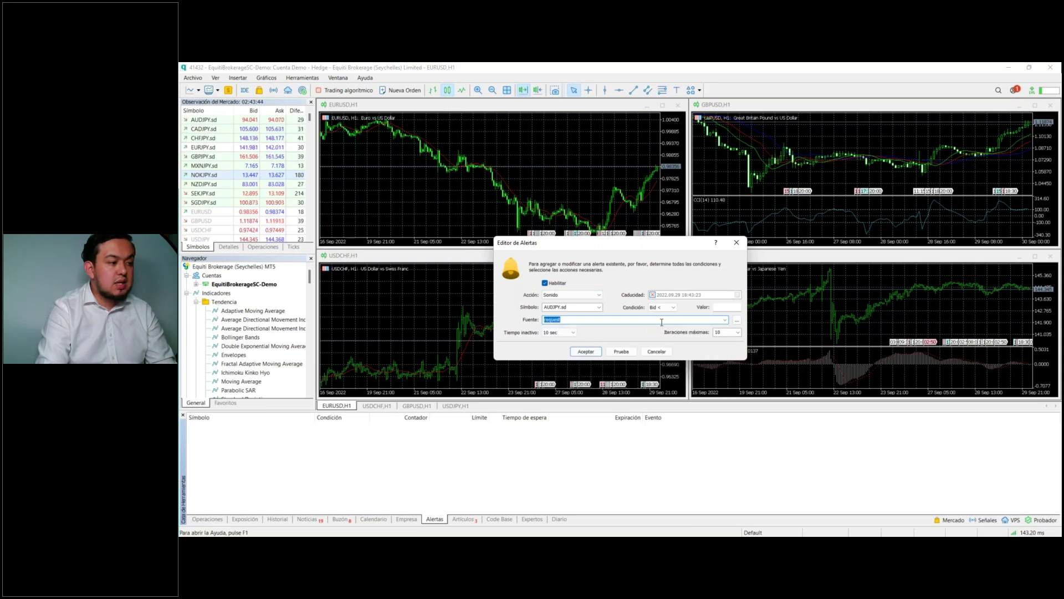
click(599, 295)
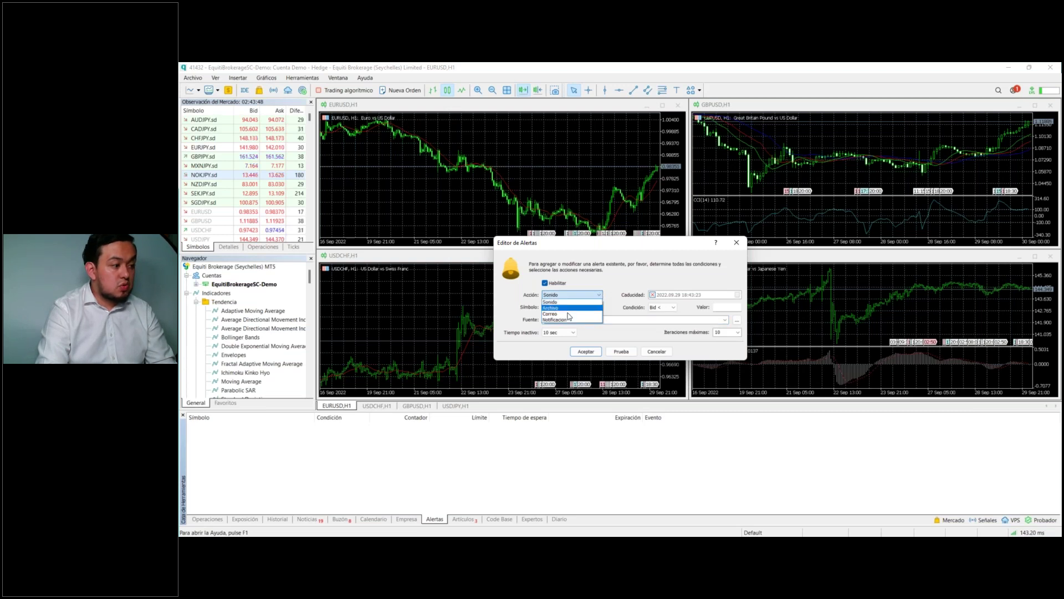
click(572, 308)
click(597, 296)
click(572, 314)
click(599, 295)
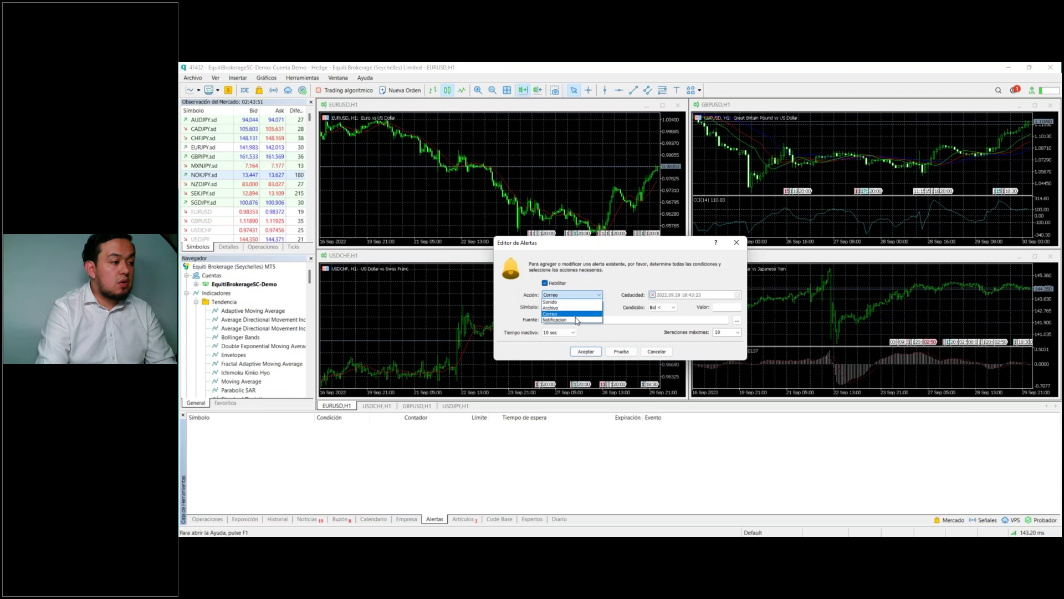
click(576, 320)
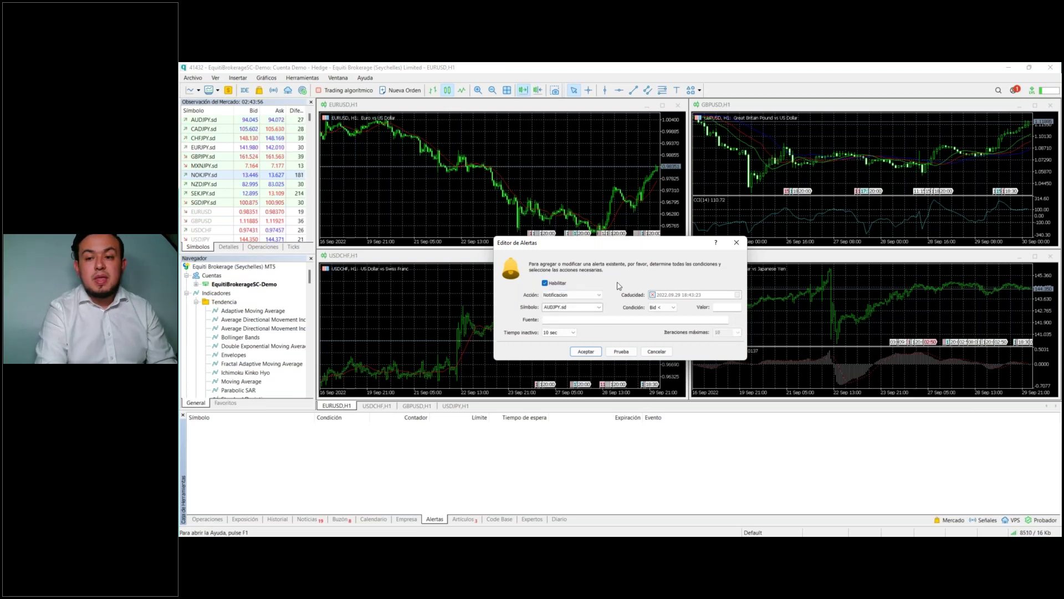
click(734, 244)
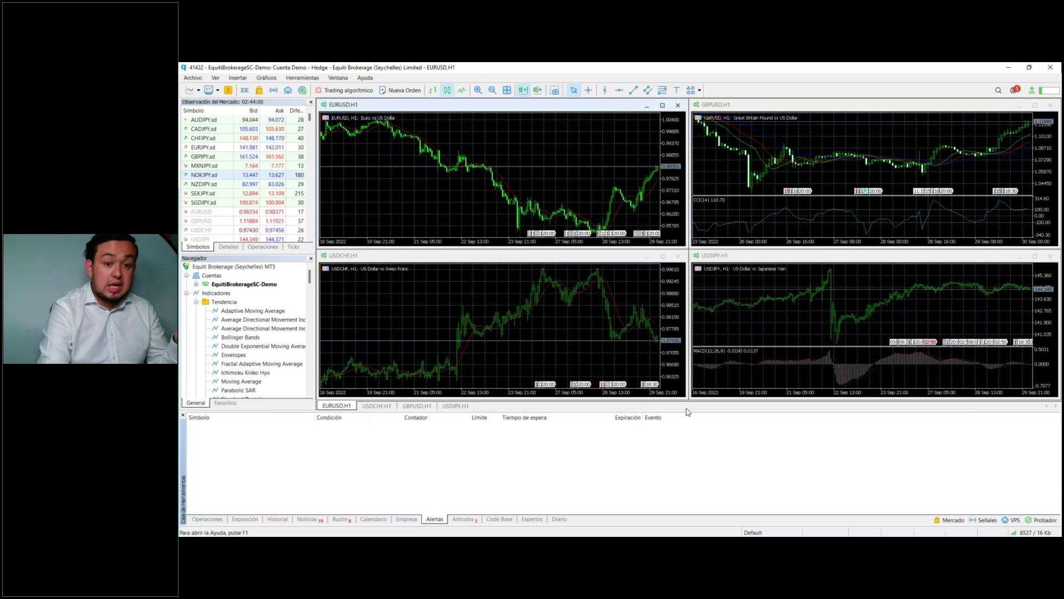
Step: Open the Part 23 'Desarrollo de un EA comercial desde cero' article from the Artículos list
click(463, 518)
mouse_move(407, 437)
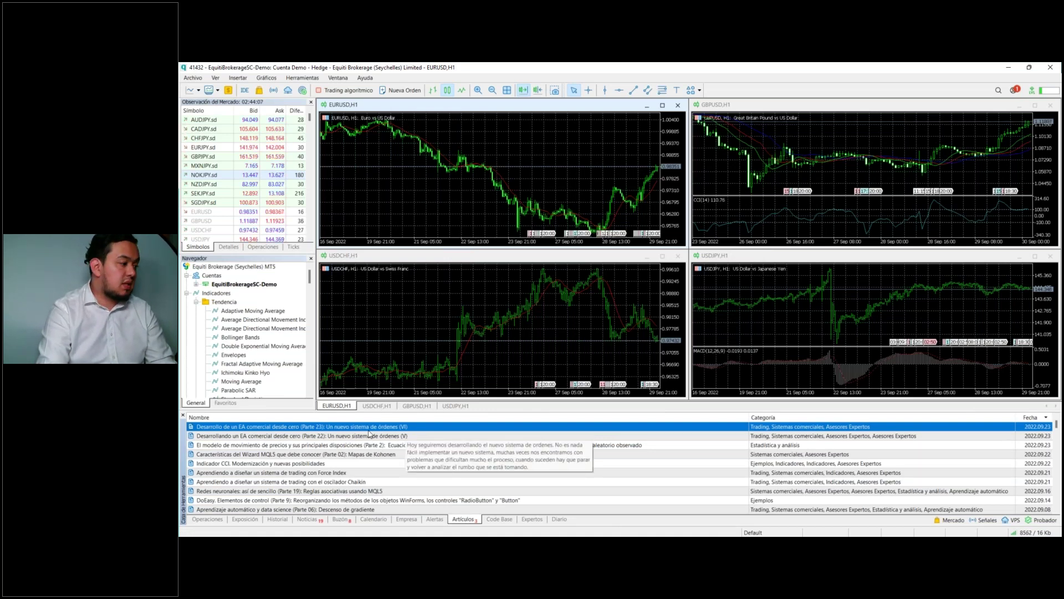
double_click(369, 430)
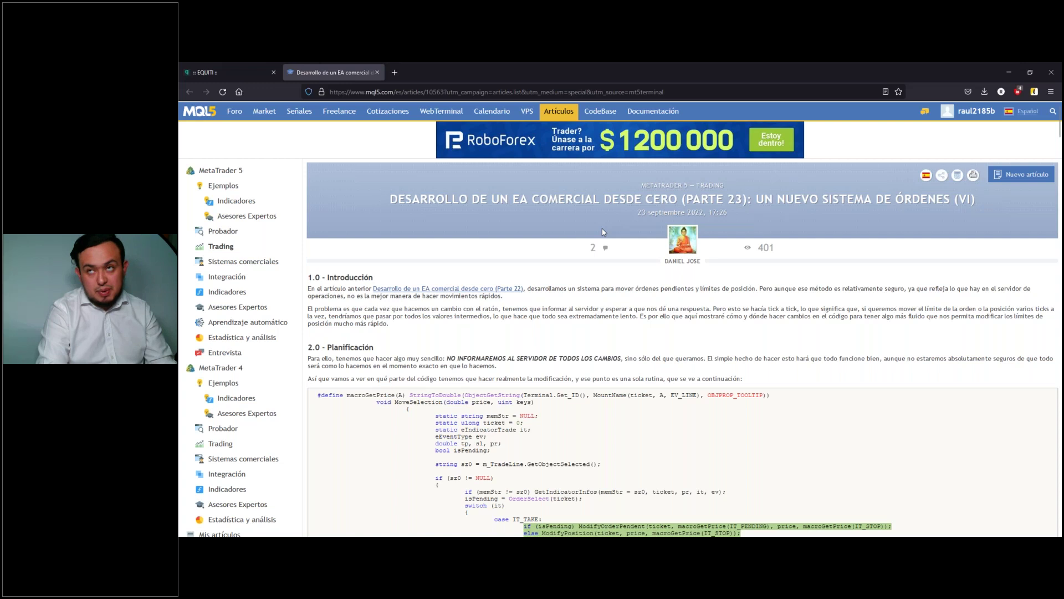
Step: Scroll through the article's code block and close Firefox
scroll(560, 231, down, 3)
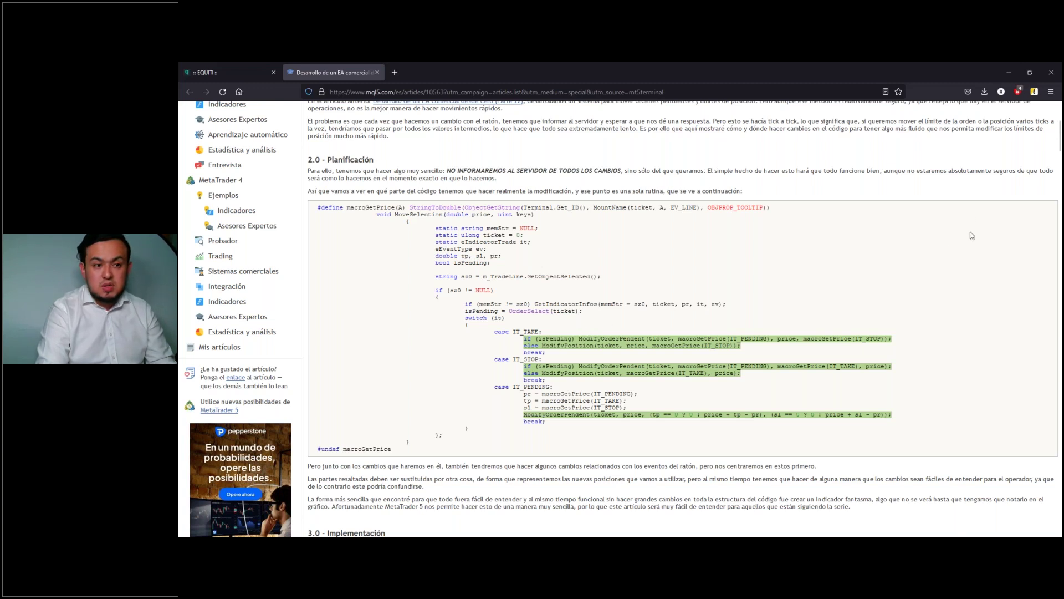
click(1047, 79)
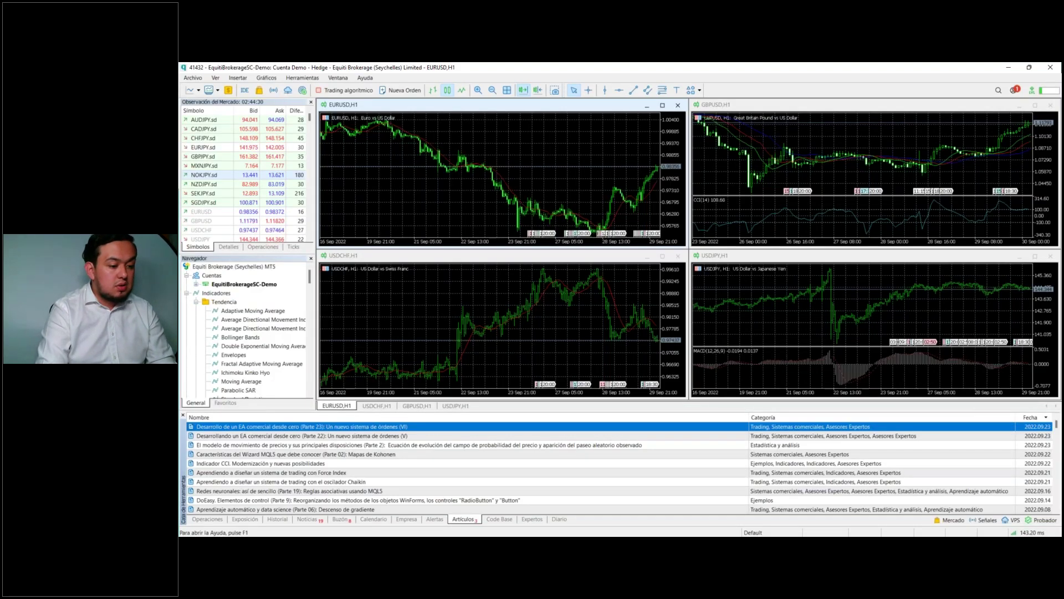
Step: Scroll through the Code Base listings and check the Expertos and Diario logs
scroll(490, 510, down, 2)
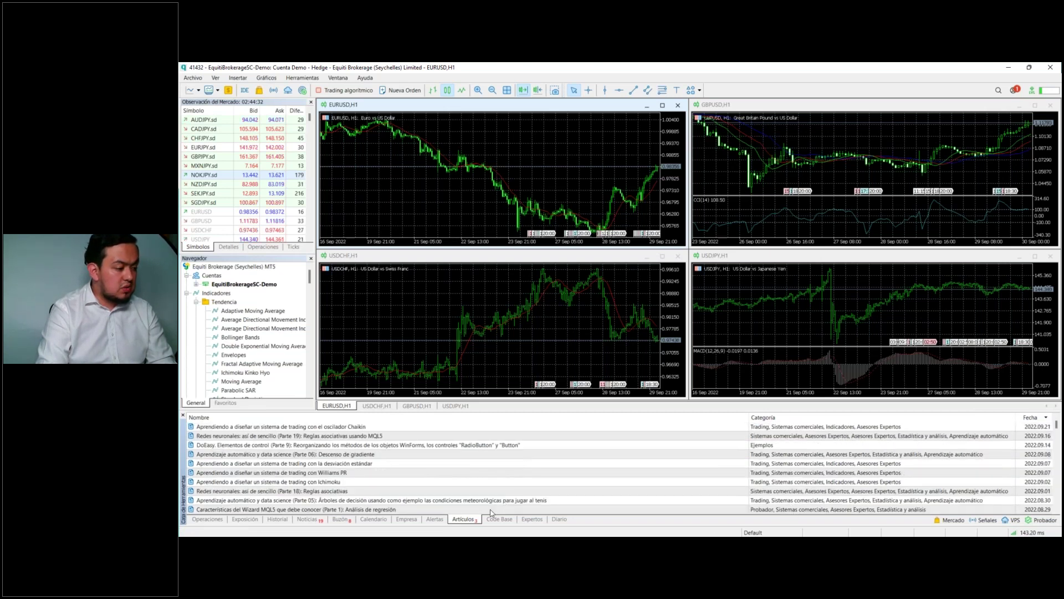
click(496, 519)
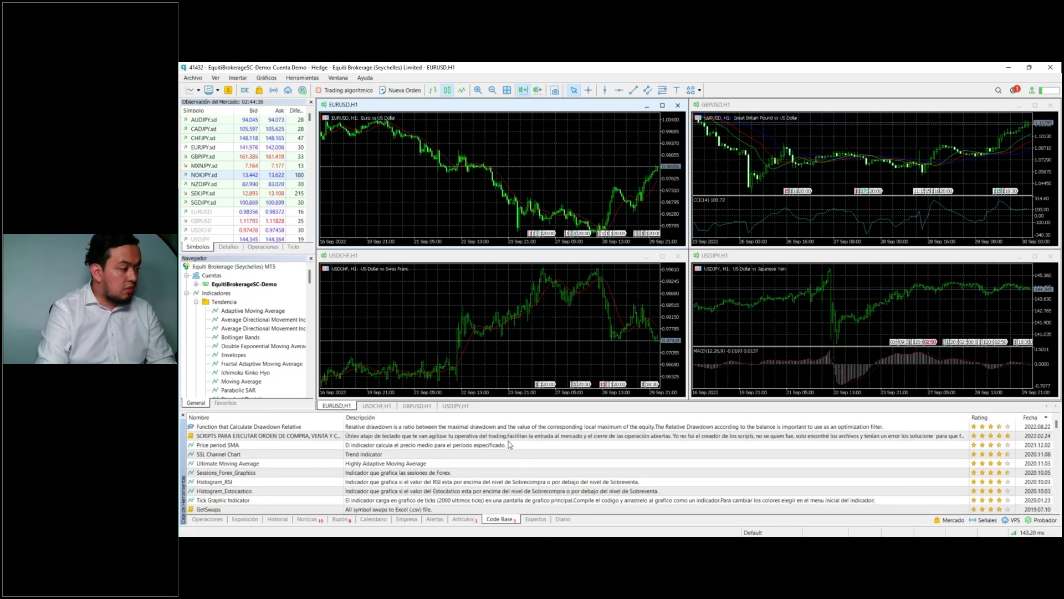
scroll(491, 460, down, 10)
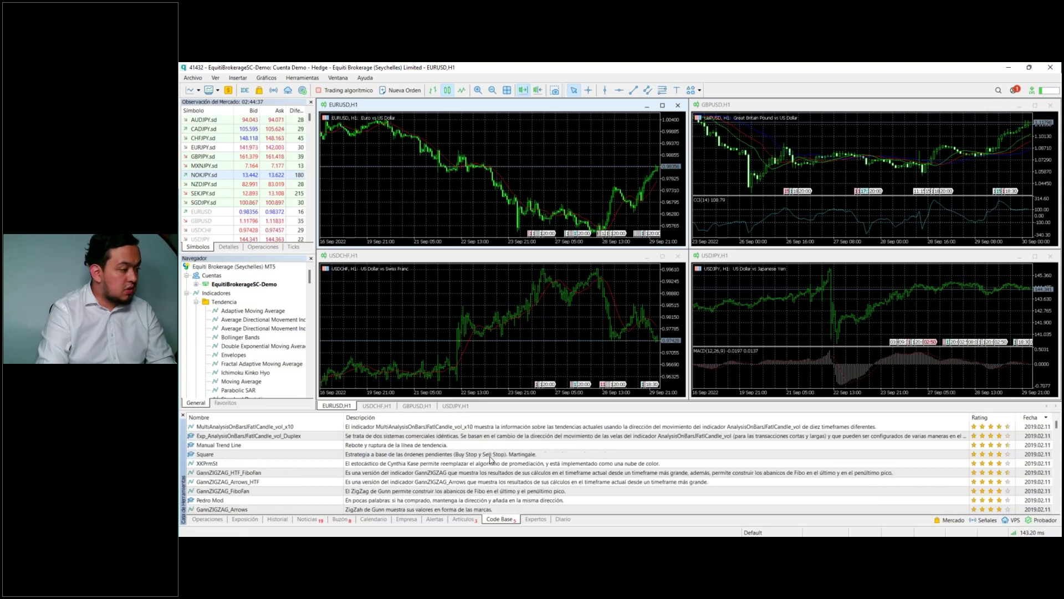
scroll(491, 459, down, 5)
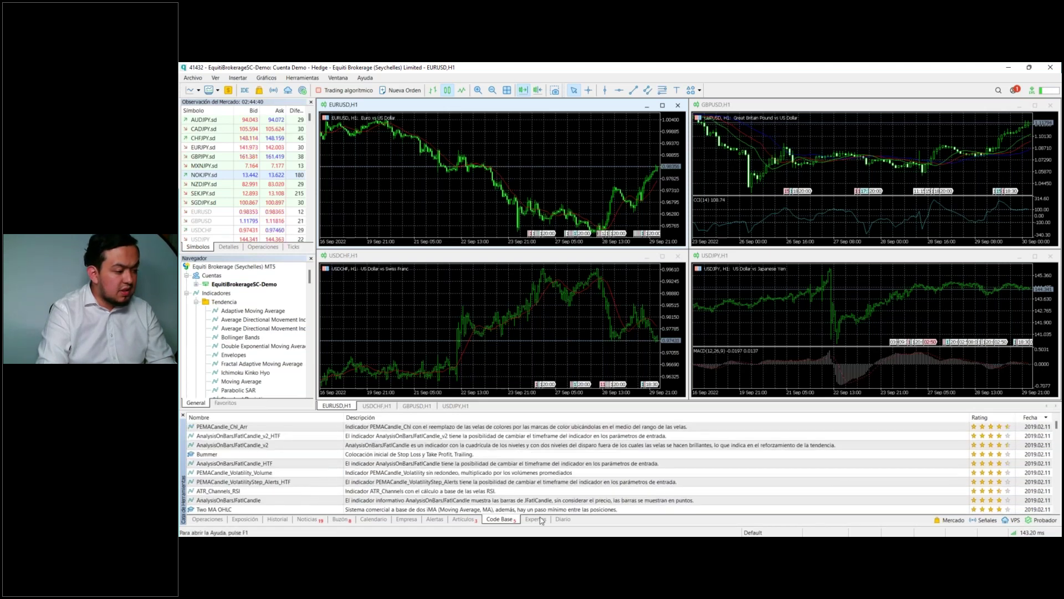
click(536, 519)
click(562, 518)
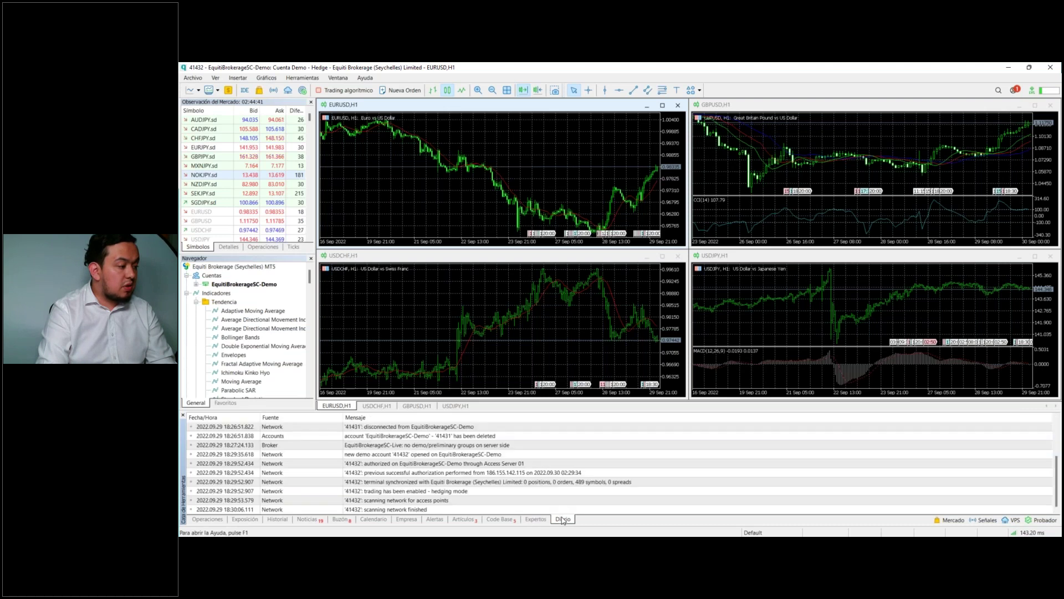
Step: Check the live account's Operaciones panel with its 51.34 USD balance and the Exposición tab
scroll(527, 456, up, 3)
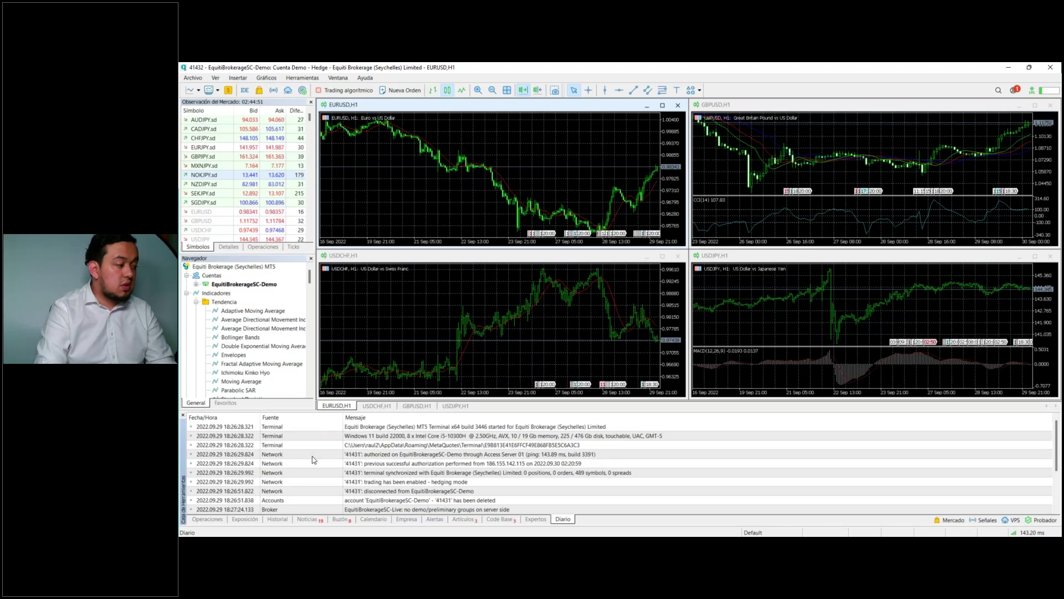
click(195, 519)
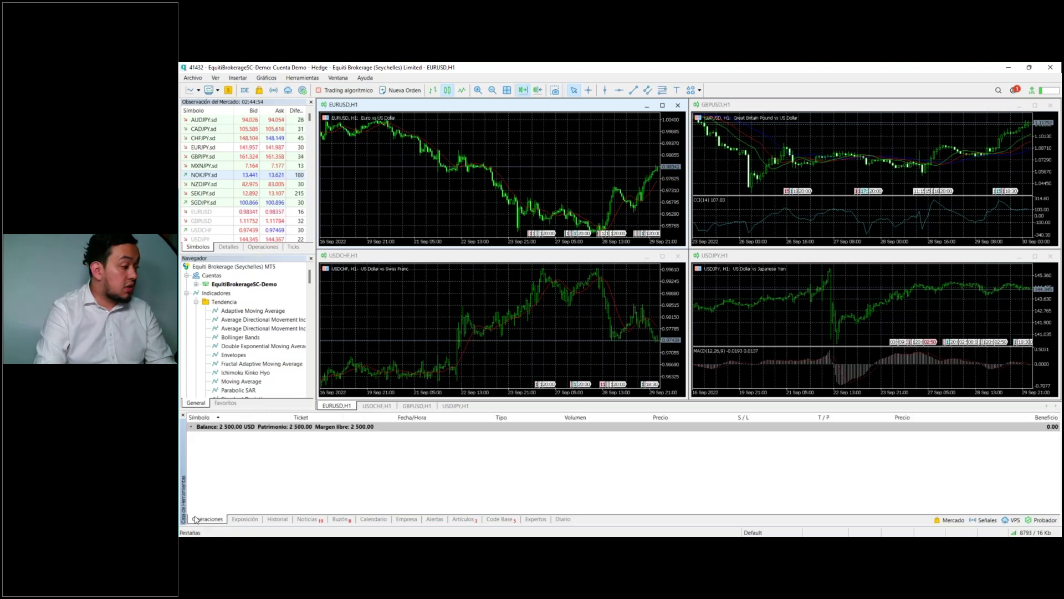
click(232, 520)
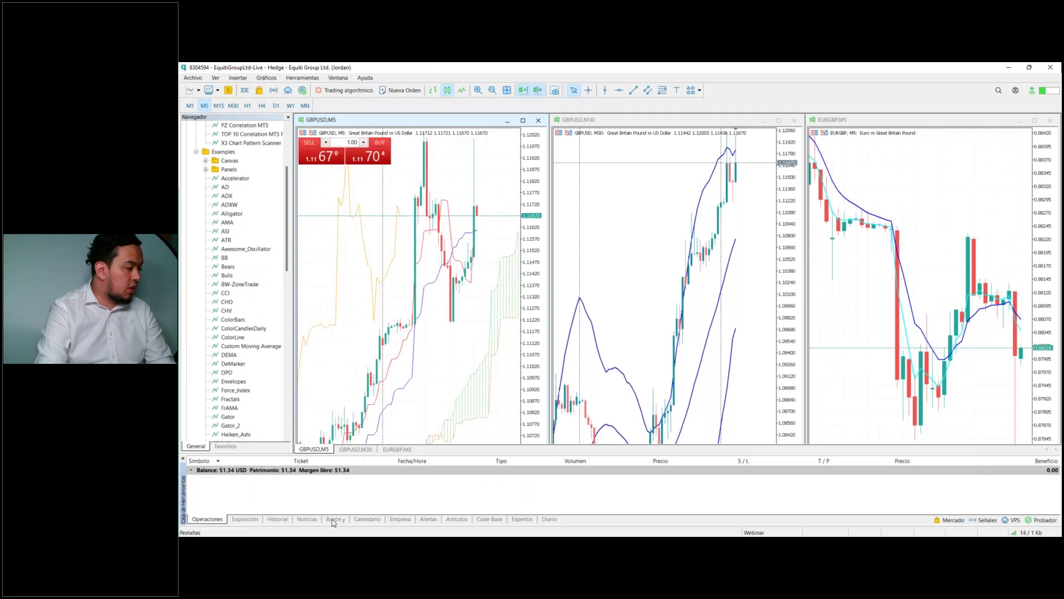
Step: Show the Exposición tab and select the Balance and USD 51.34 rows
click(247, 519)
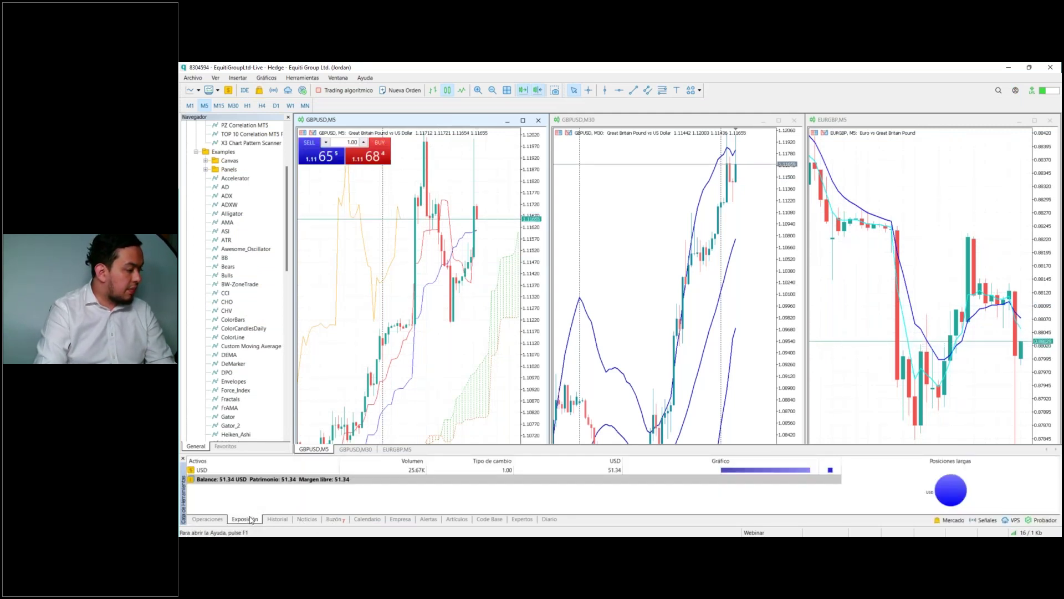
click(407, 480)
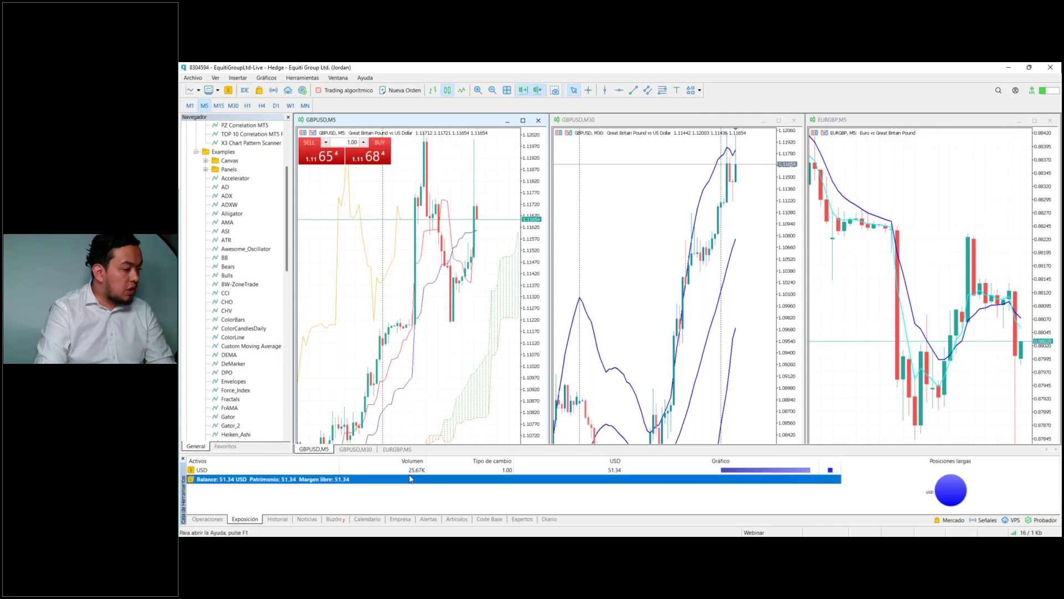
click(413, 470)
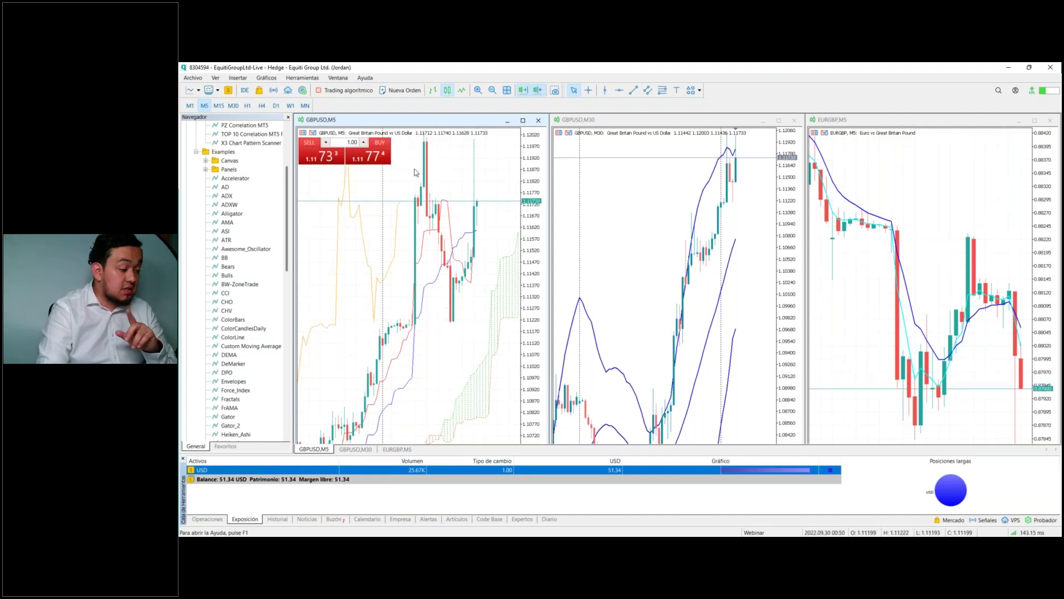
Step: Open Historial and inspect the 2022.09.20 deposit and the 21–22 September EURUSD trades
click(277, 518)
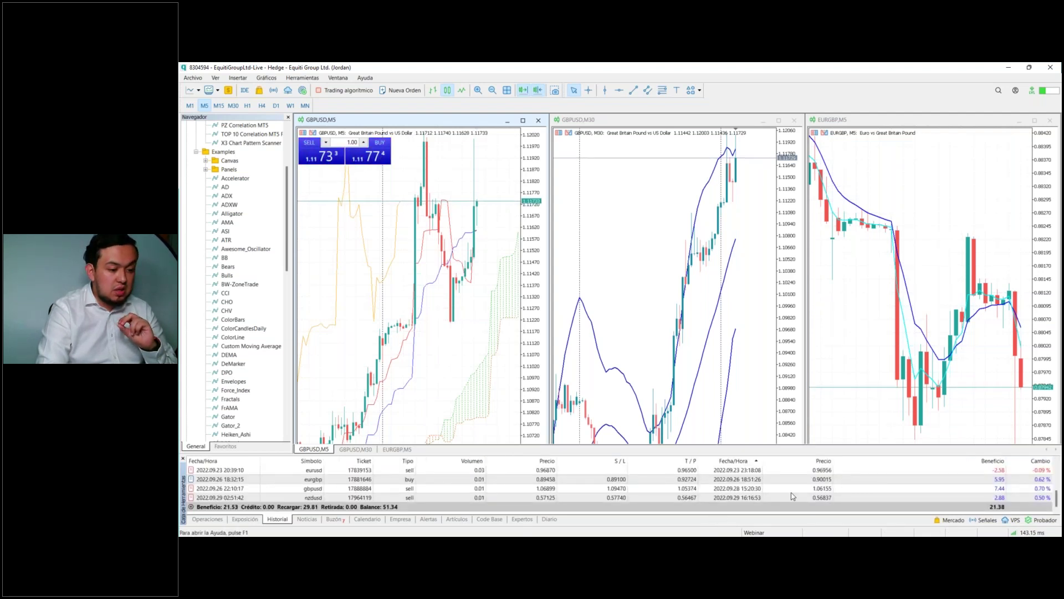
scroll(798, 490, up, 5)
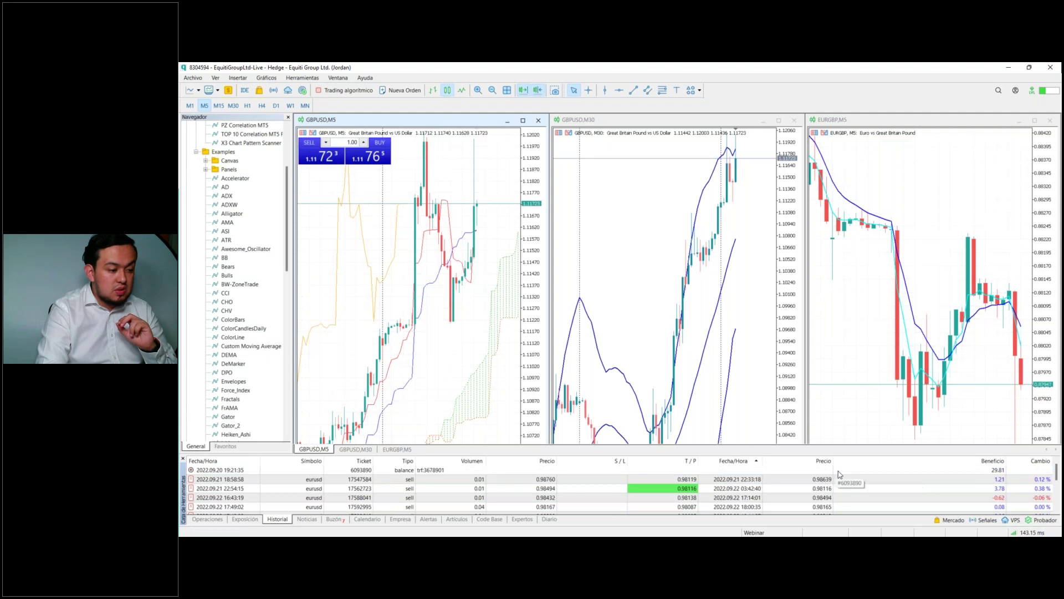
click(839, 471)
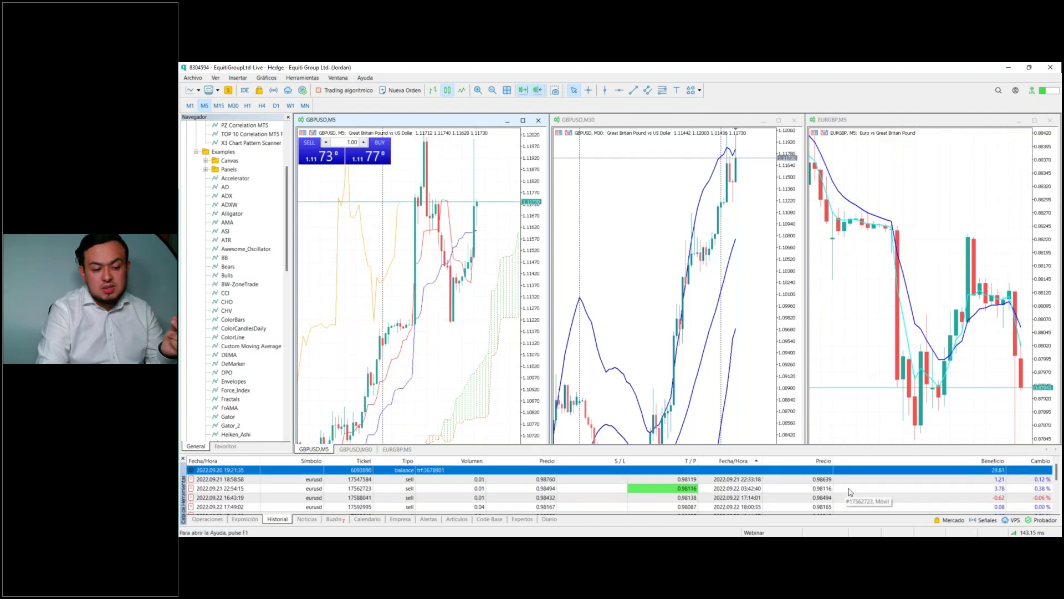
click(850, 489)
click(861, 480)
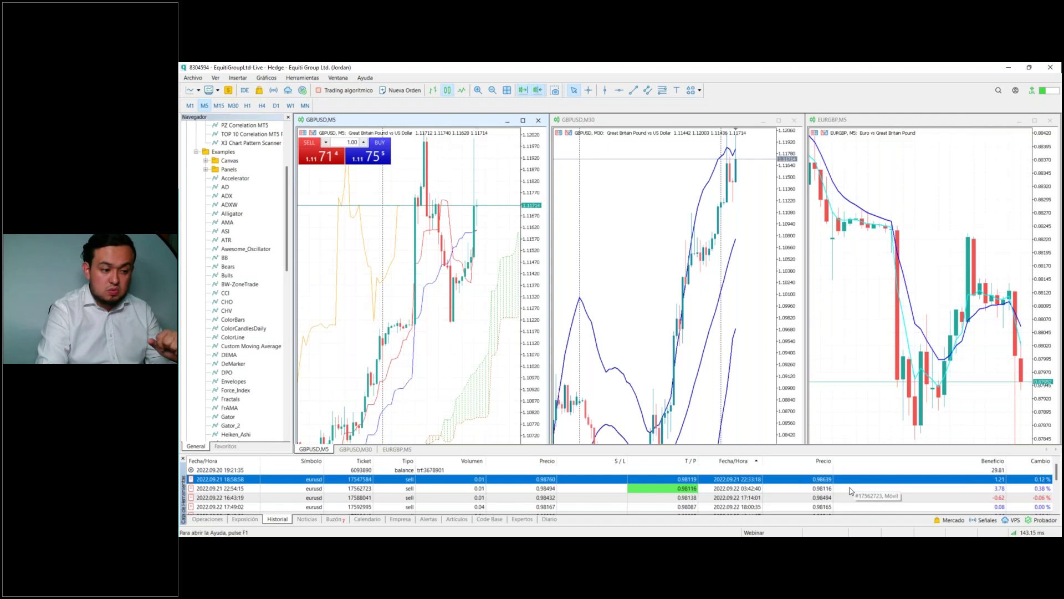
scroll(850, 491, down, 3)
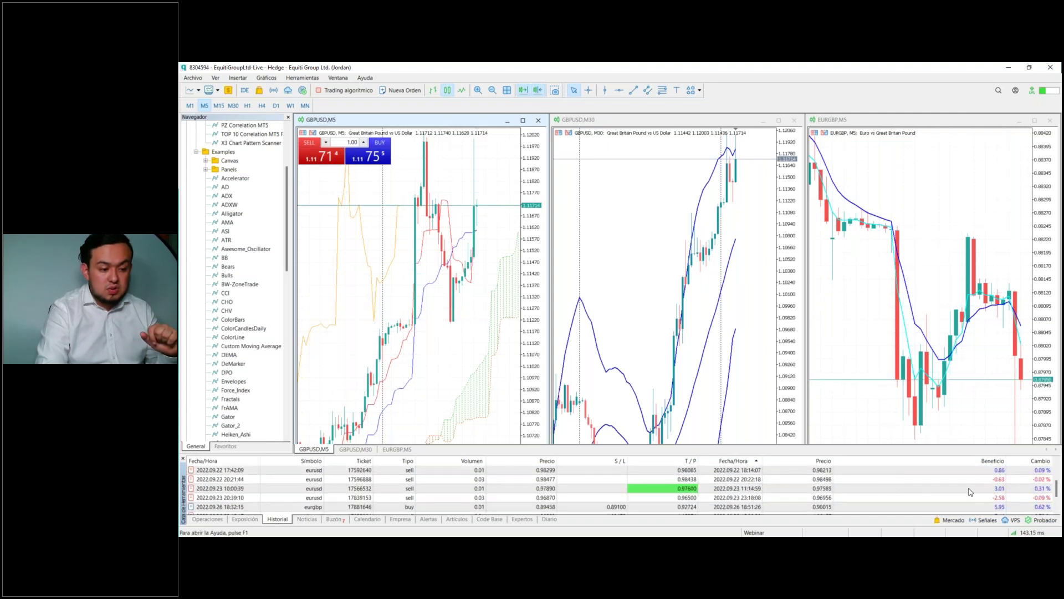
click(976, 496)
click(979, 479)
Step: Inspect the GBPUSD and NZDUSD sell trades and the EURGBP buy trade
scroll(981, 489, down, 3)
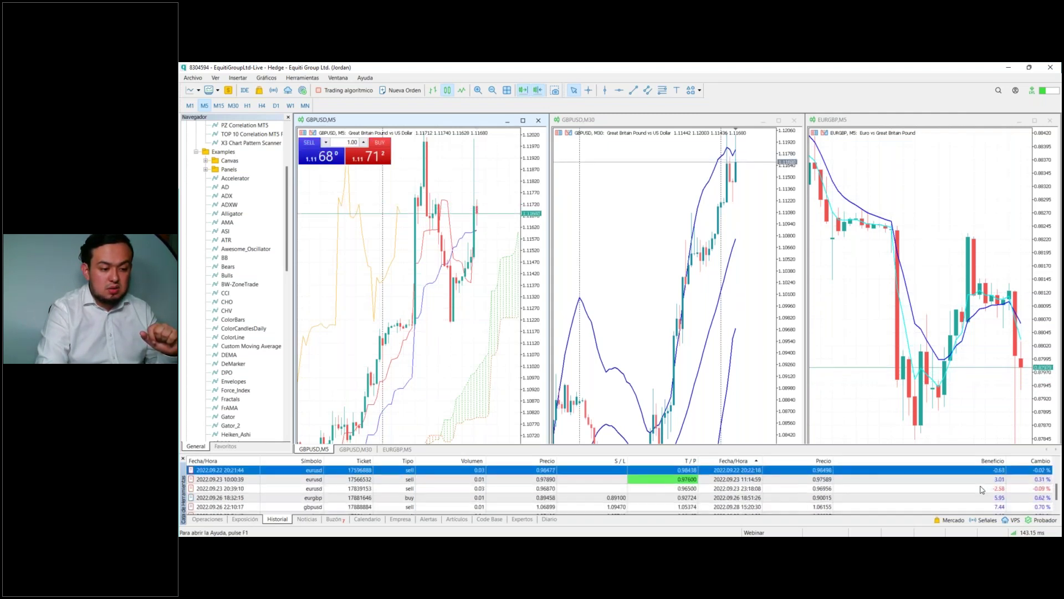
click(985, 488)
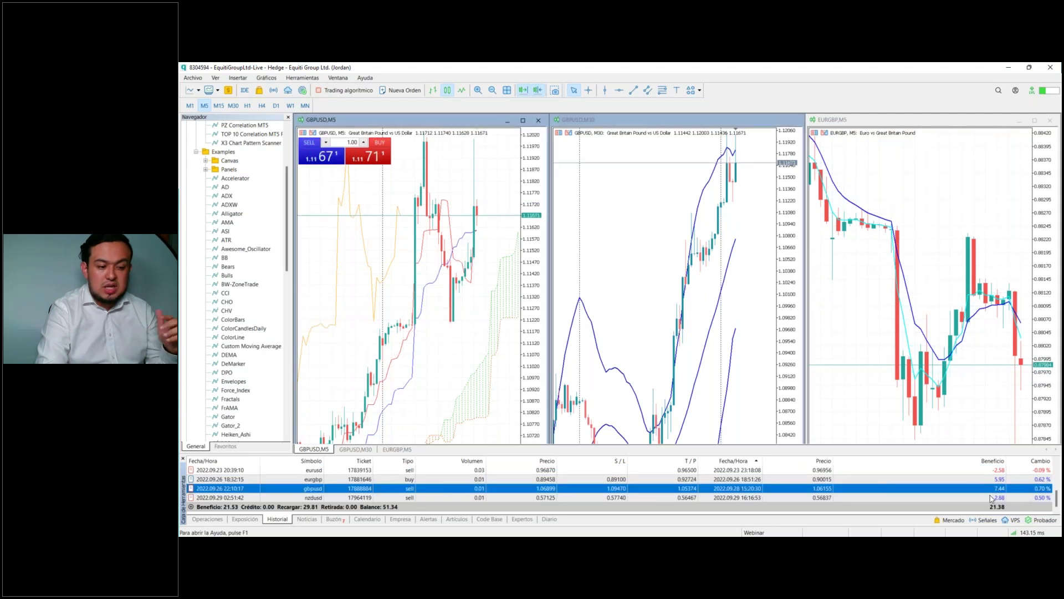
click(991, 497)
click(990, 488)
click(989, 480)
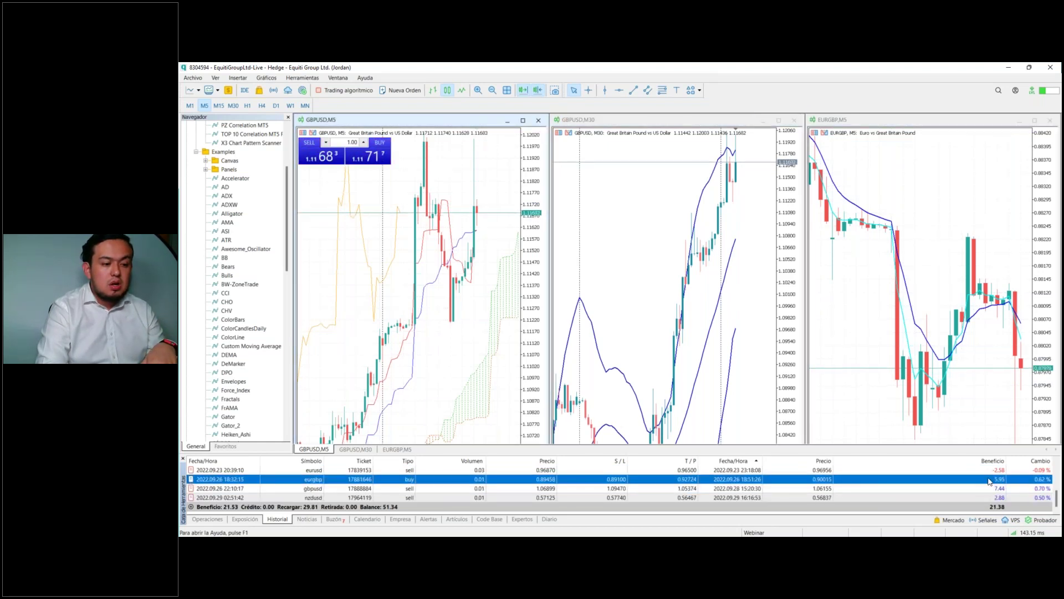
scroll(937, 487, up, 3)
scroll(937, 487, up, 2)
scroll(975, 496, down, 5)
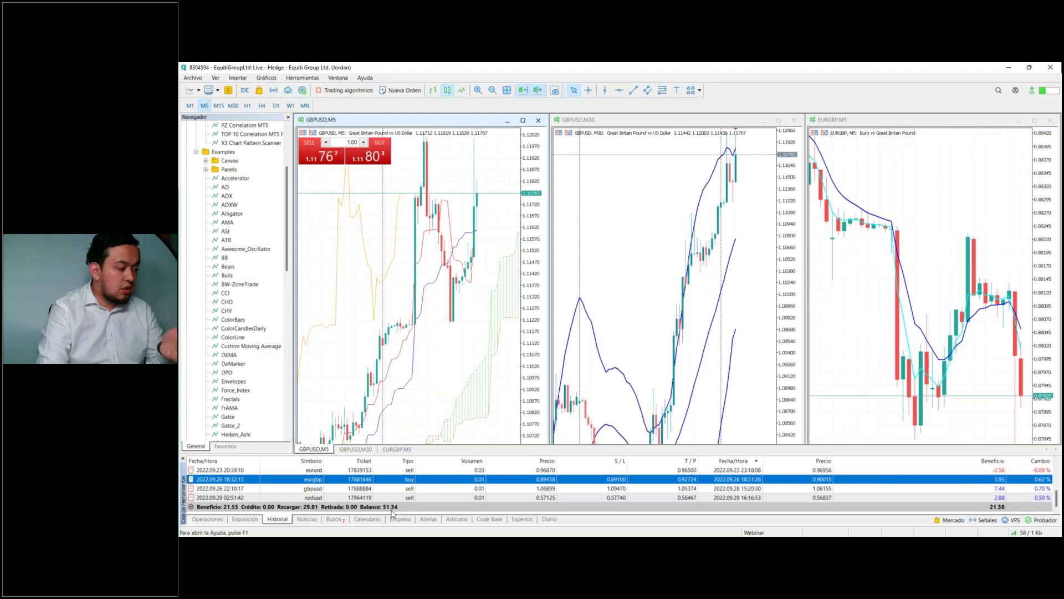
Step: Return to Historial from Operaciones and enlarge its panel to list more trades
click(216, 519)
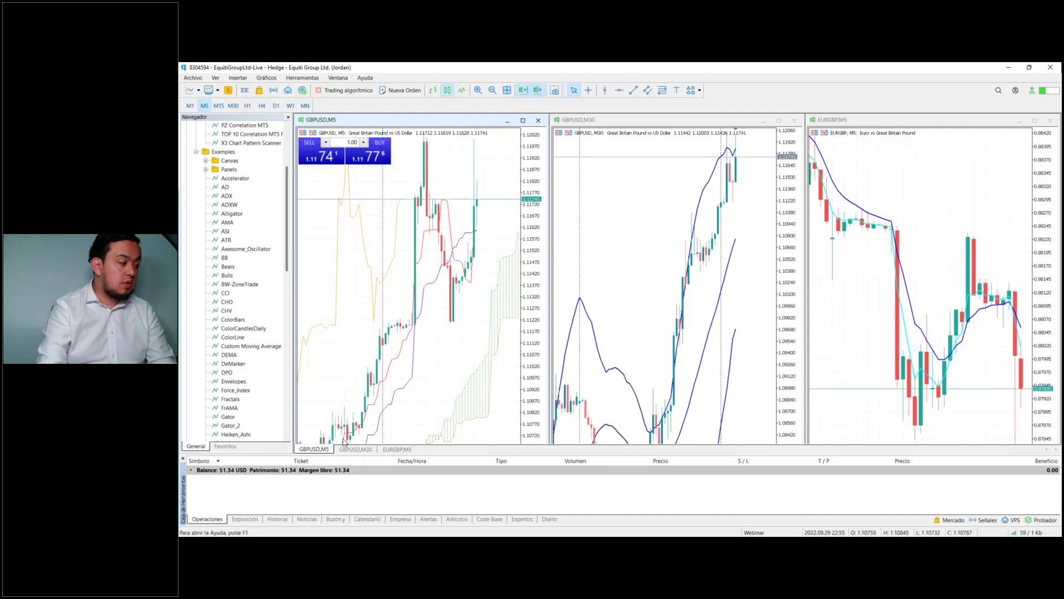
click(277, 519)
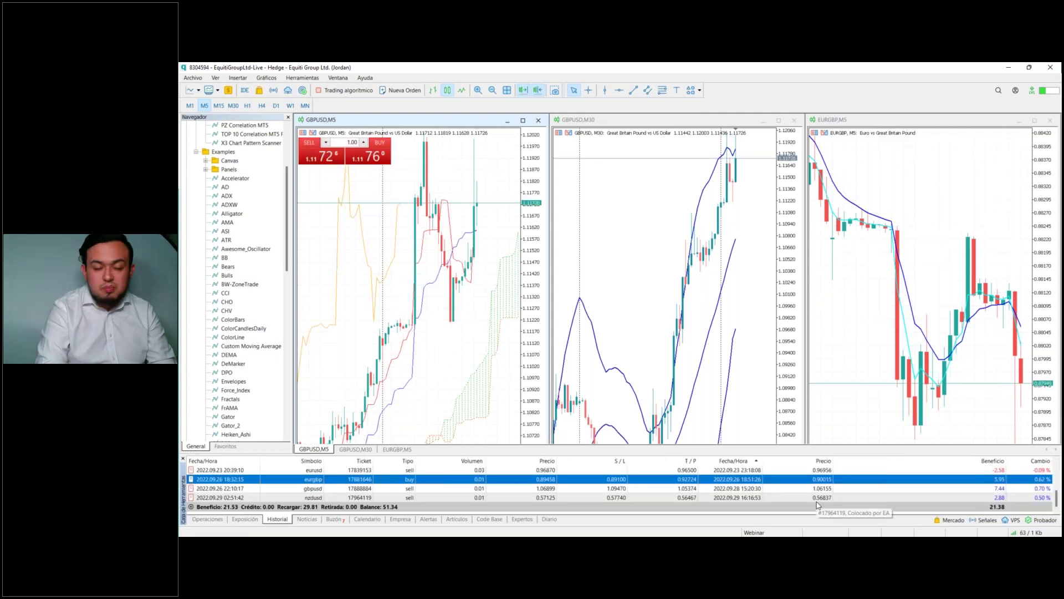
drag(778, 454, 737, 398)
scroll(665, 457, up, 2)
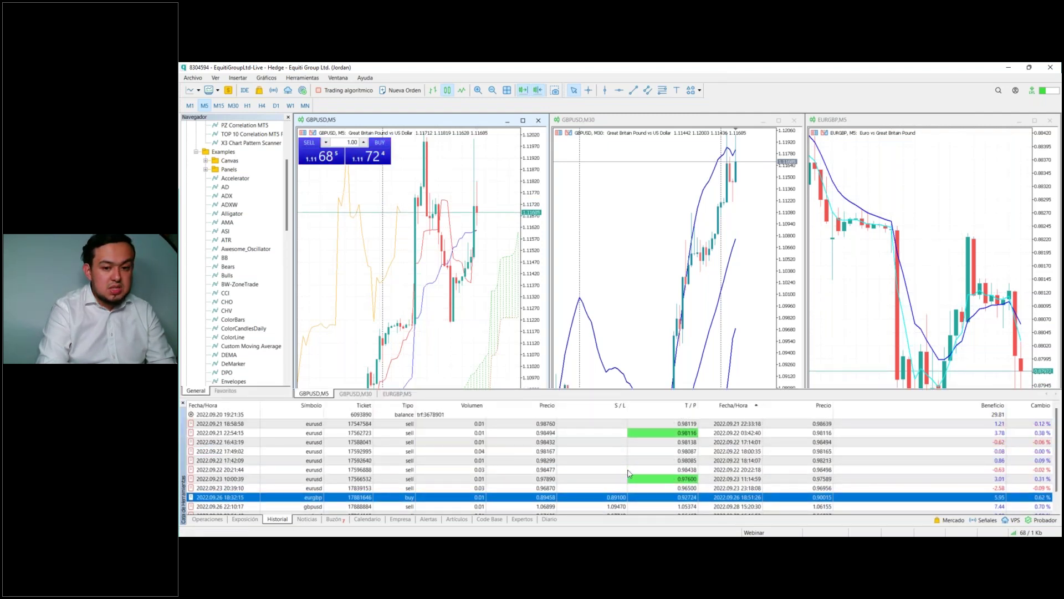
Step: Export the trade history as an Open XML (MS Office Excel 2007) report and save it
right_click(625, 454)
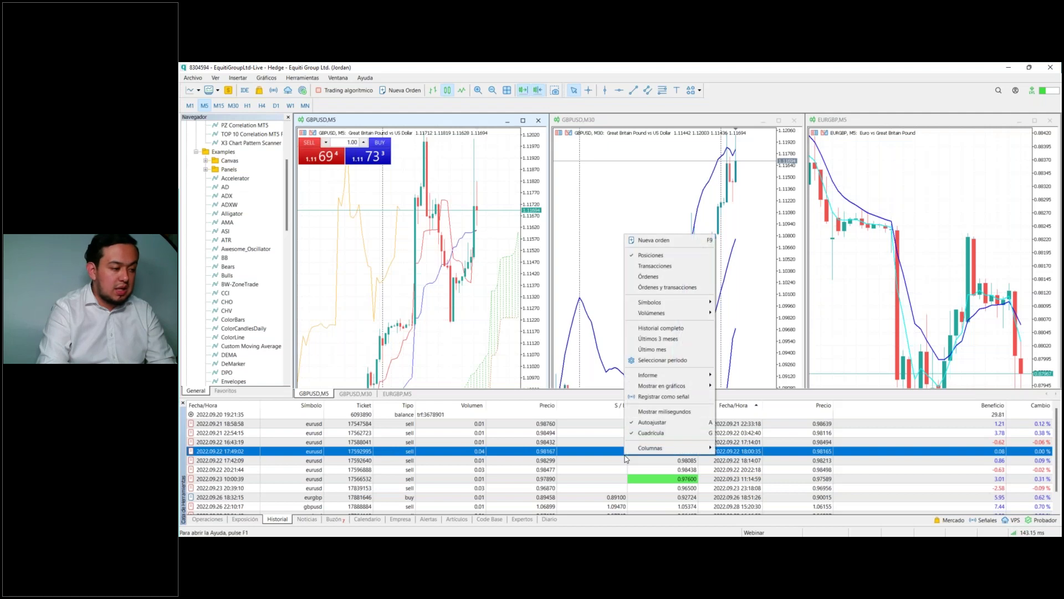
mouse_move(698, 379)
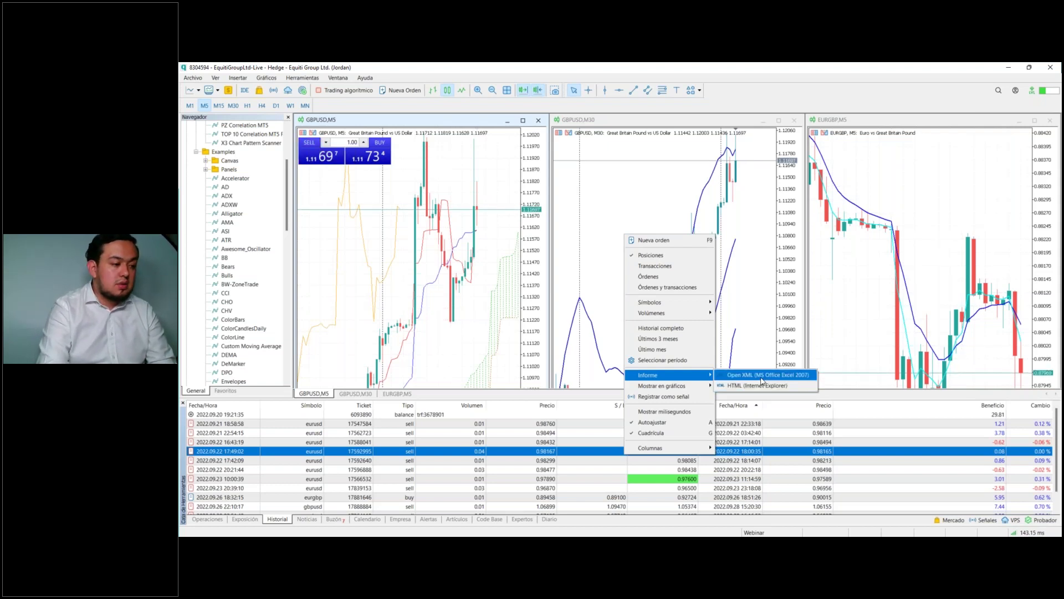
click(762, 380)
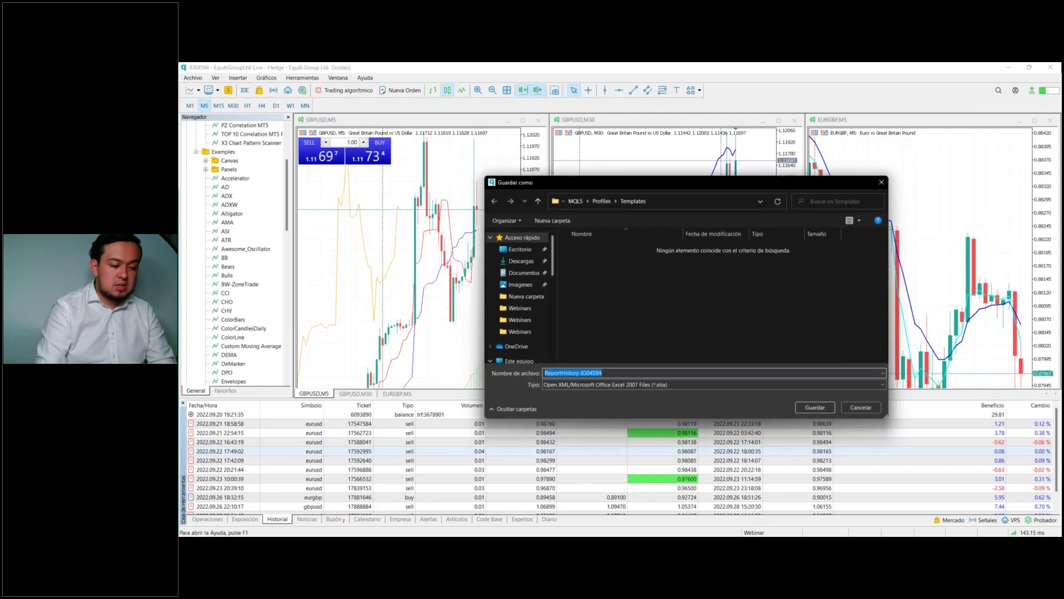
key(Return)
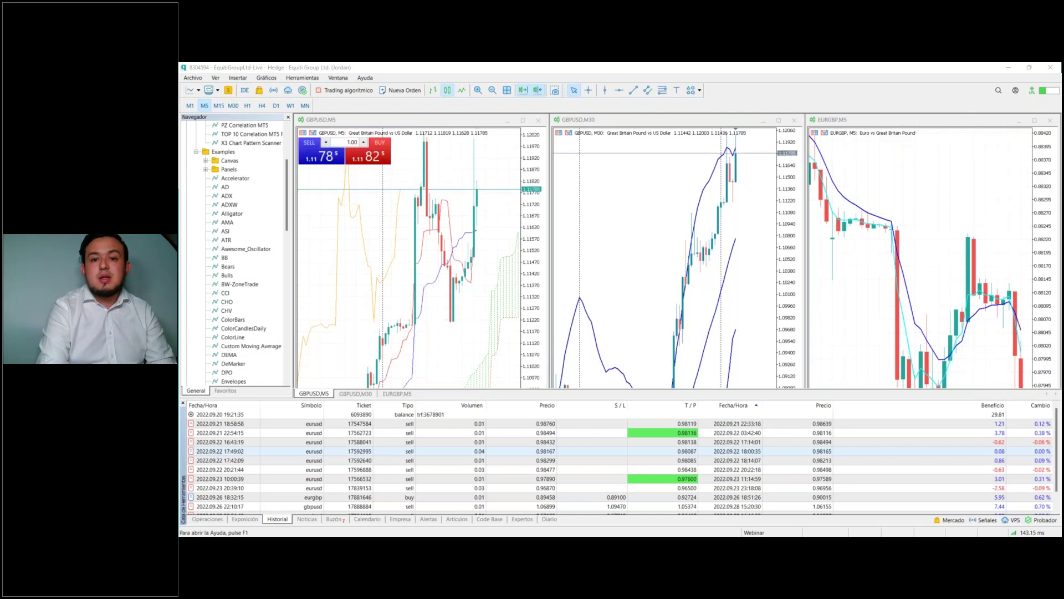
Step: Maximize the Excel report and scroll through the Posiciones and Órdenes tables, selecting cell G21
drag(920, 150, 717, 61)
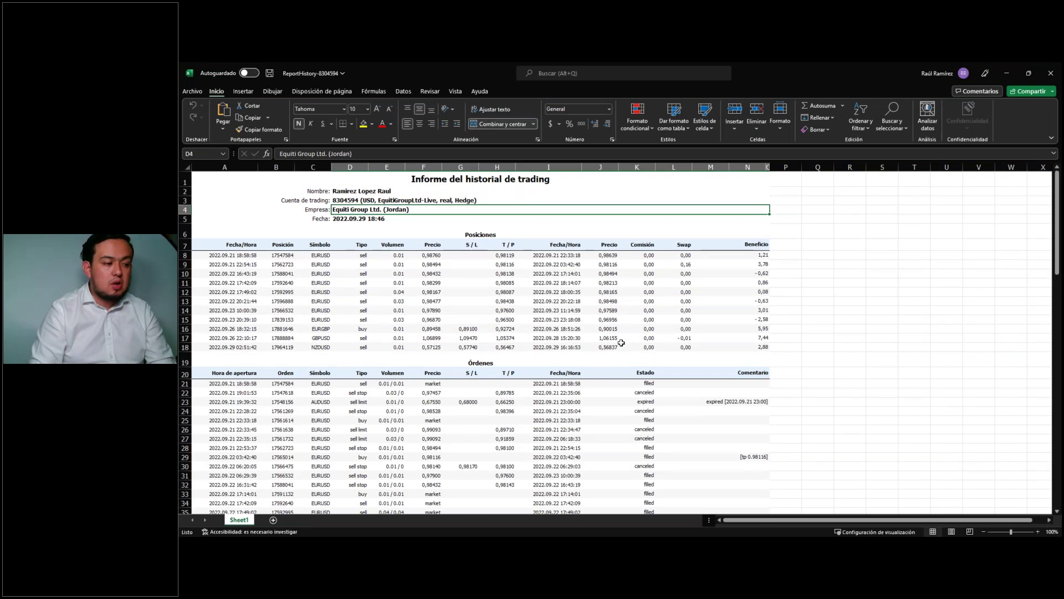
scroll(629, 337, down, 17)
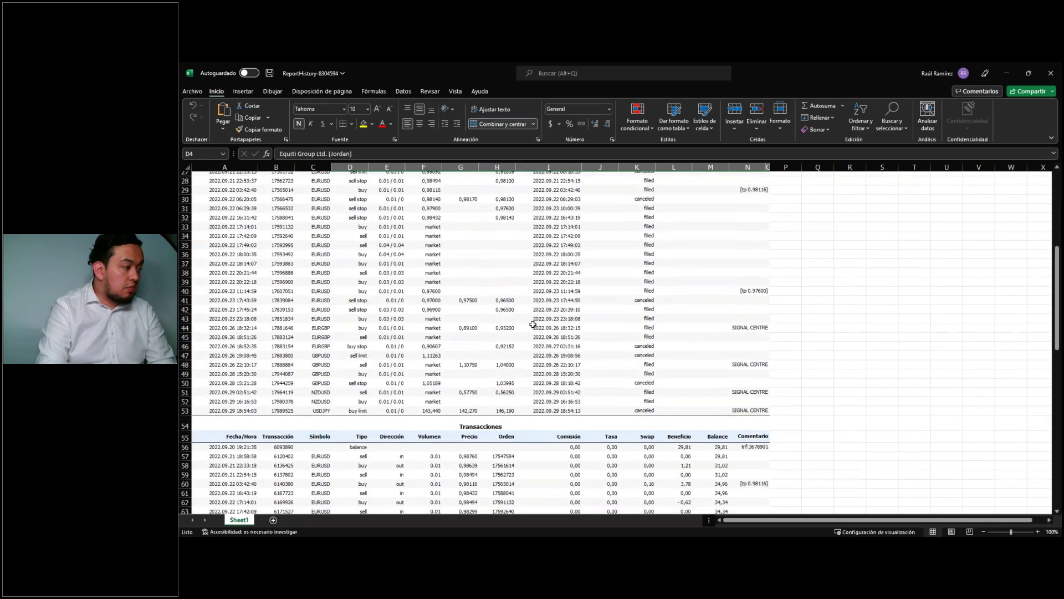
scroll(532, 325, up, 11)
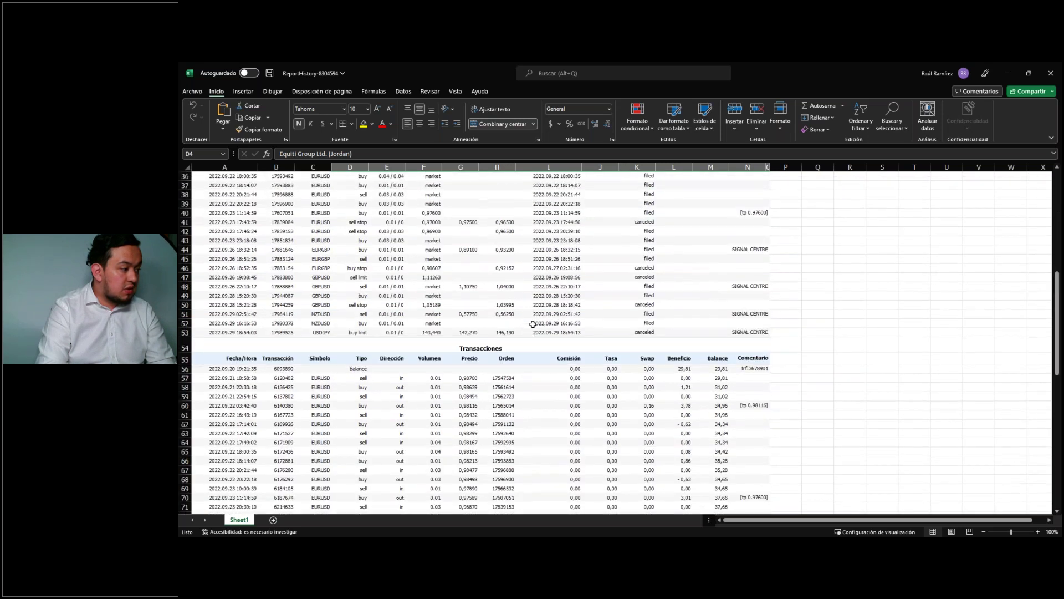
scroll(533, 325, up, 5)
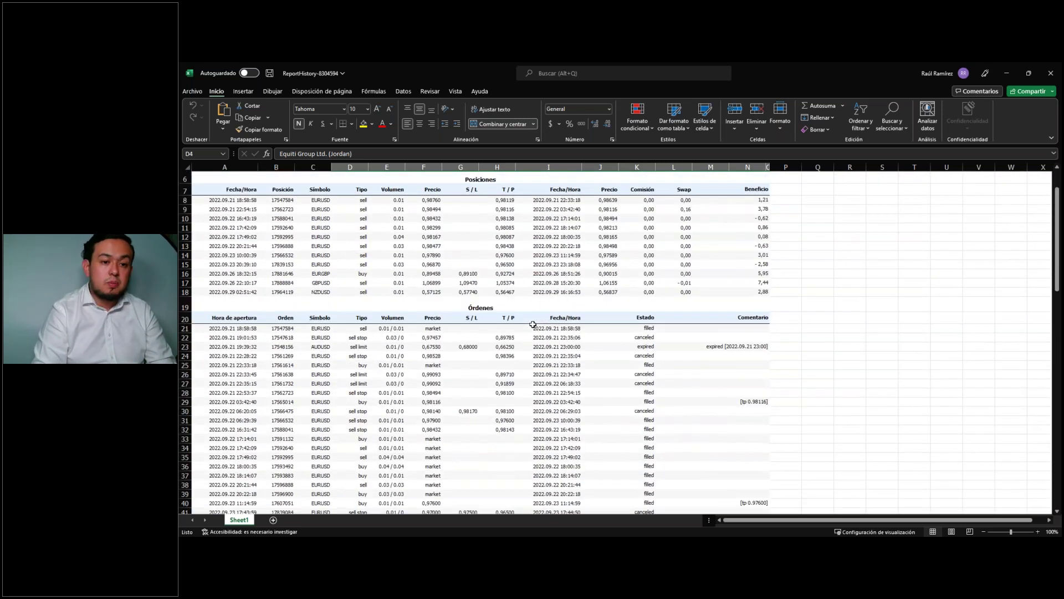
scroll(498, 260, up, 2)
scroll(477, 251, down, 3)
click(461, 272)
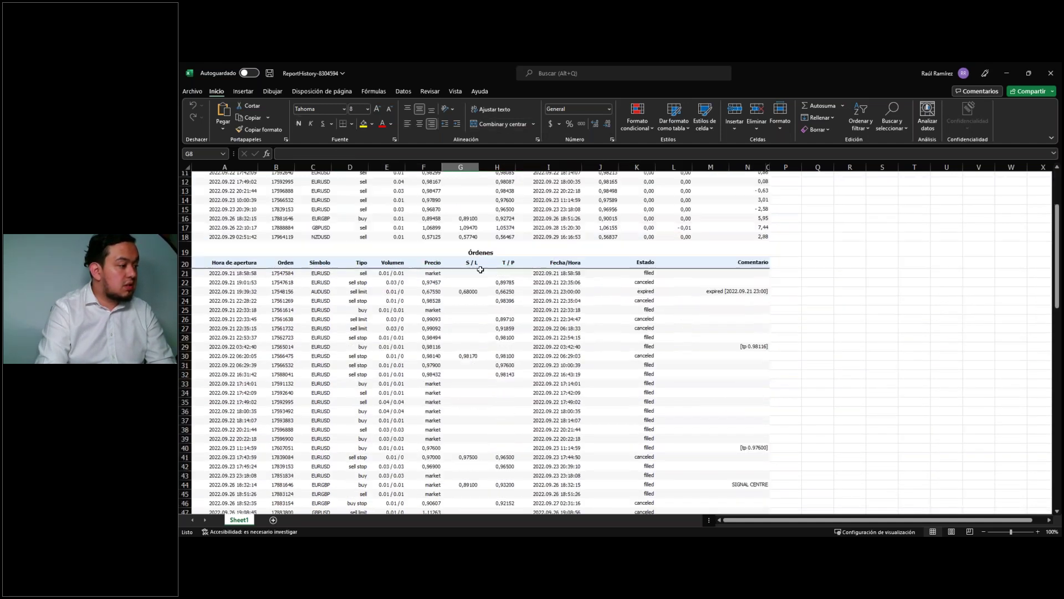
scroll(461, 273, down, 7)
scroll(484, 330, down, 5)
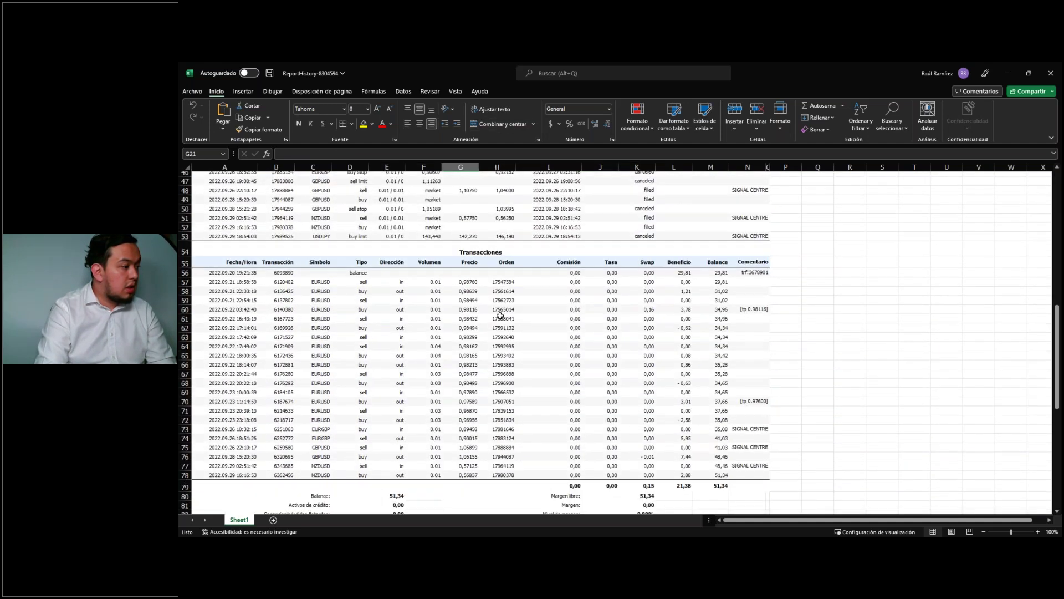
Step: Review Resultados values (gross profit 25,36, drawdown 2.58, 8 profitable vs 3 losing positions), then close Excel
click(503, 280)
scroll(473, 251, down, 2)
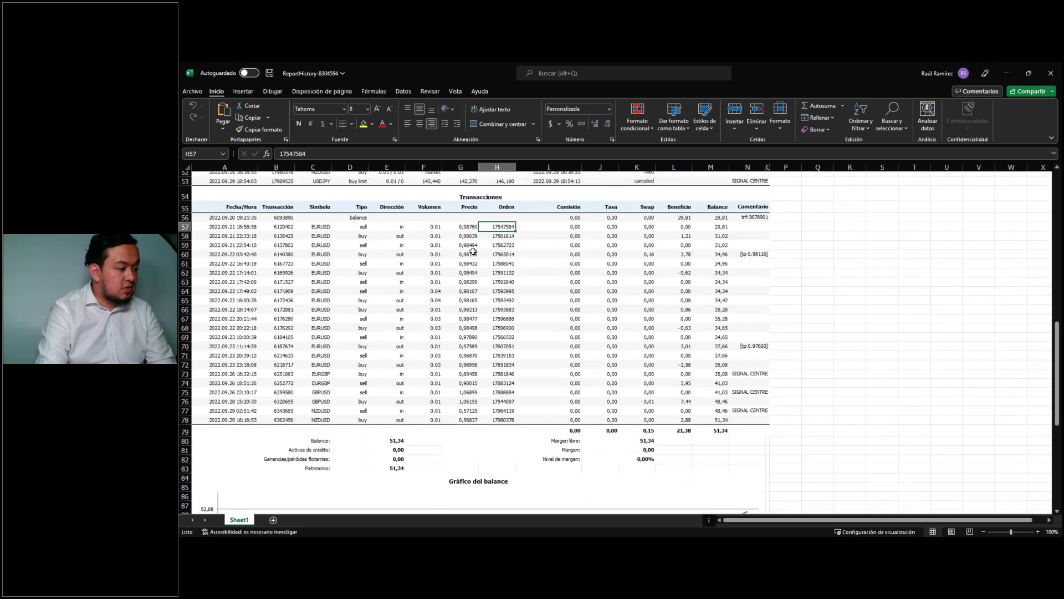
scroll(442, 443, down, 9)
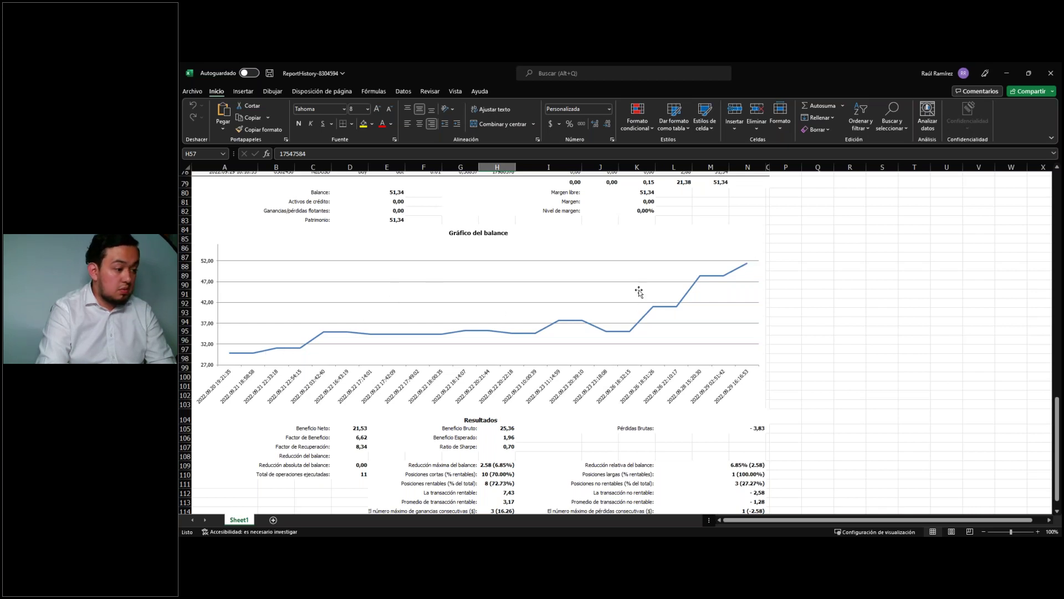
scroll(639, 292, down, 5)
click(508, 291)
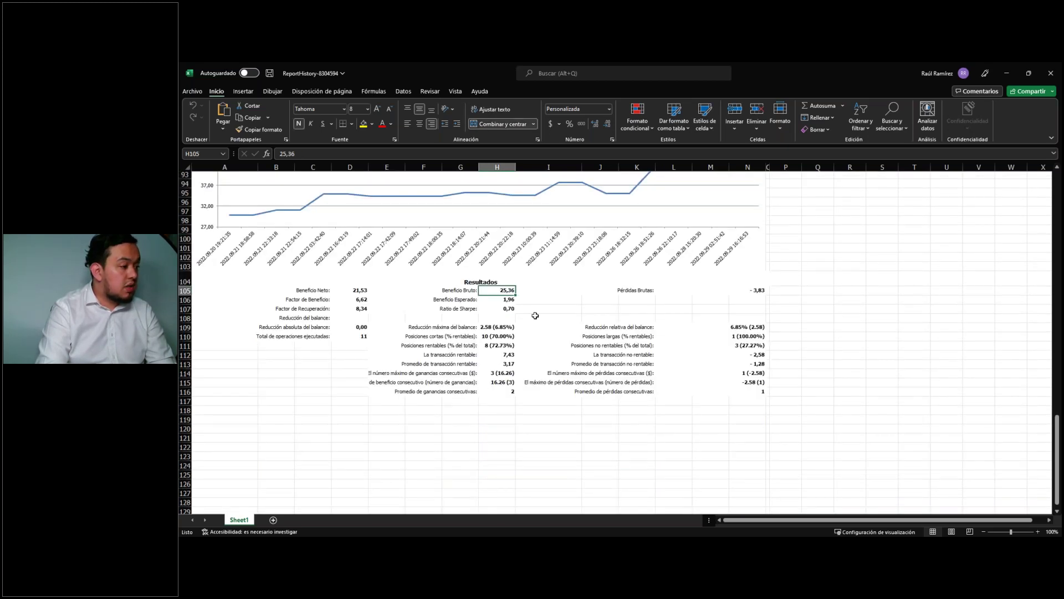
click(481, 328)
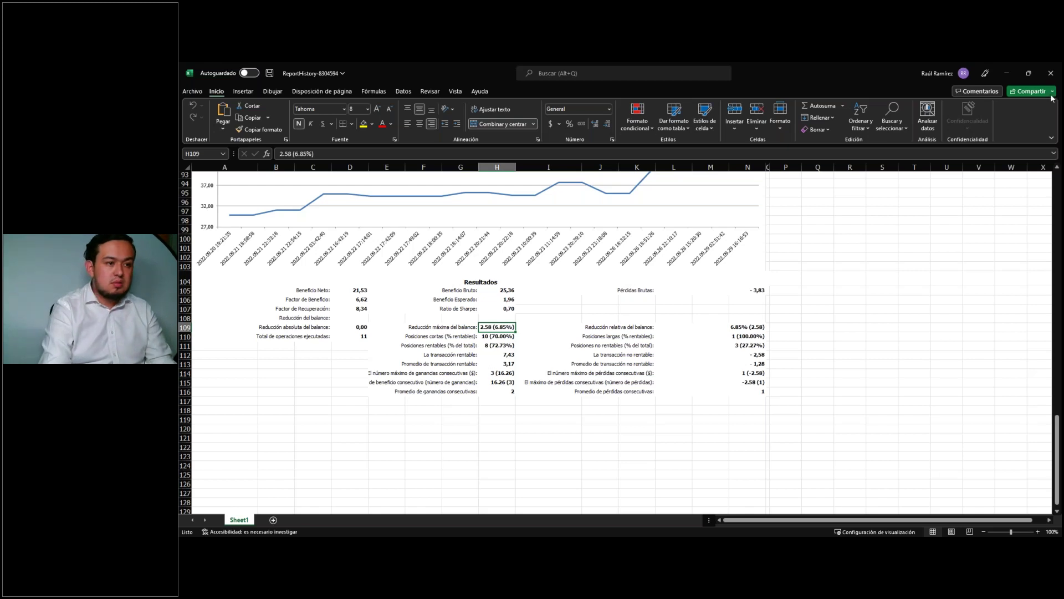
click(606, 346)
click(732, 346)
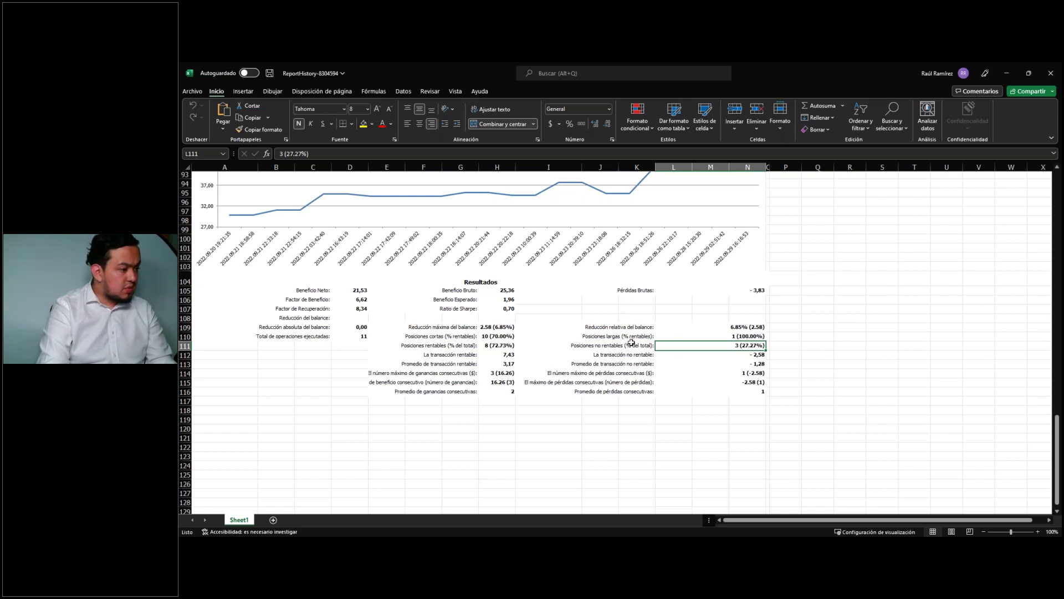
click(457, 345)
click(500, 345)
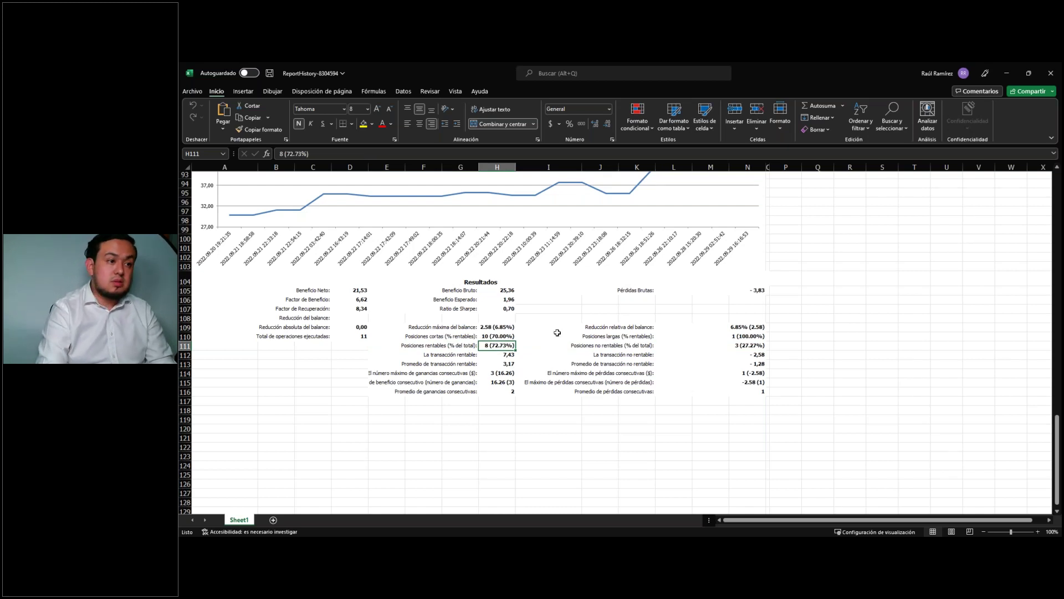
click(1042, 81)
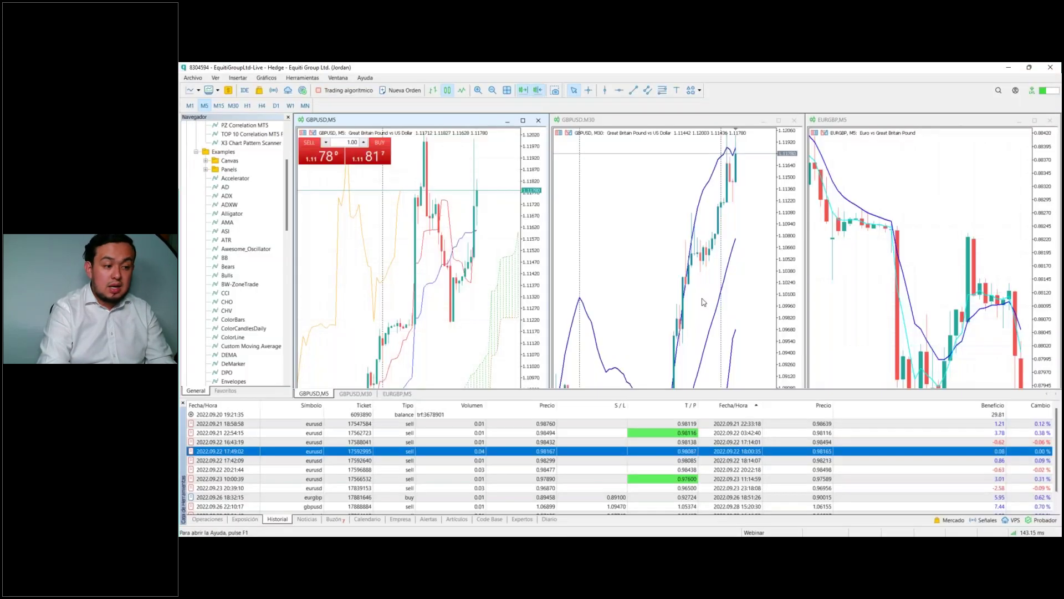
Step: Close the live terminal, hide the Toolbox panel and tile the four demo charts
click(1044, 69)
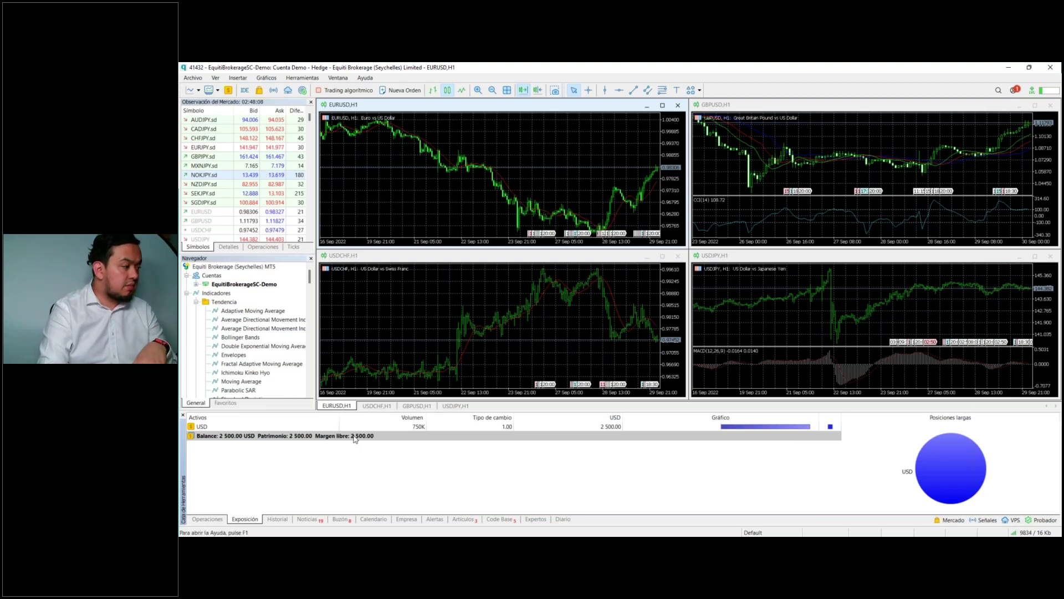
click(183, 416)
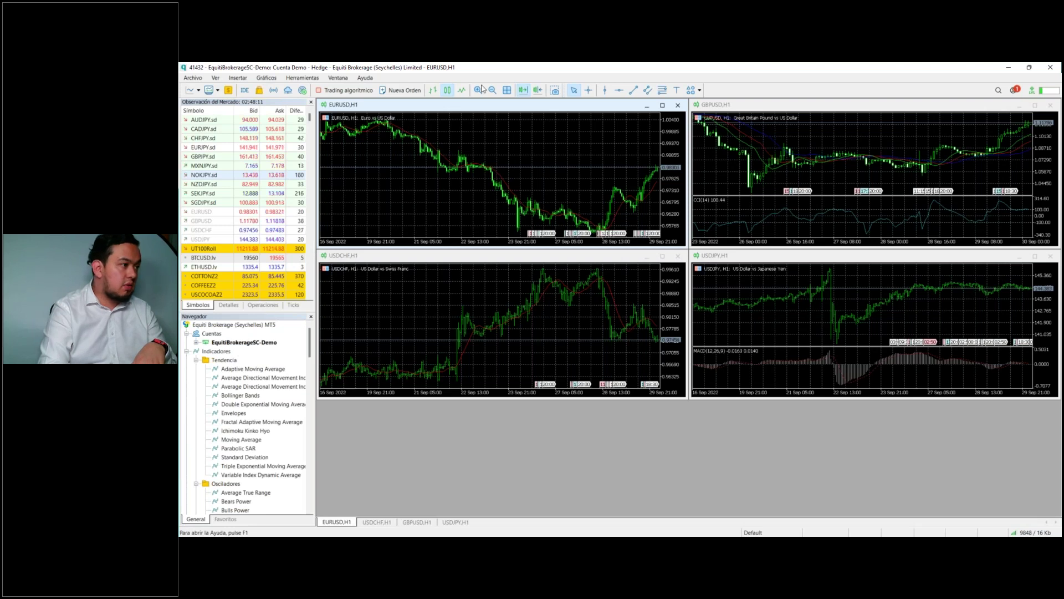
click(510, 91)
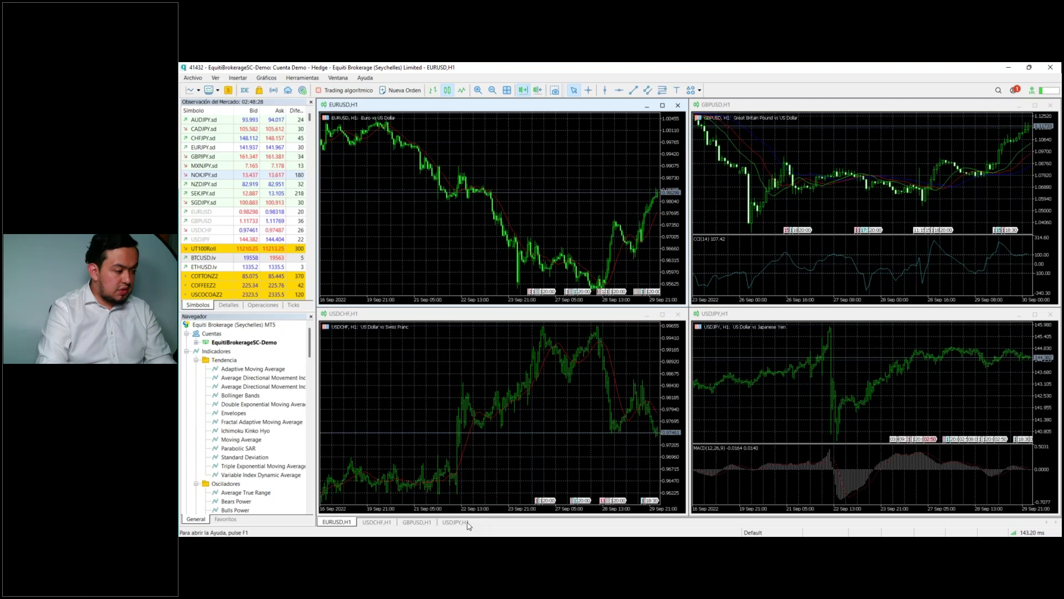
Step: Bring up the USDCHF H1 chart and maximize it in the workspace
click(417, 521)
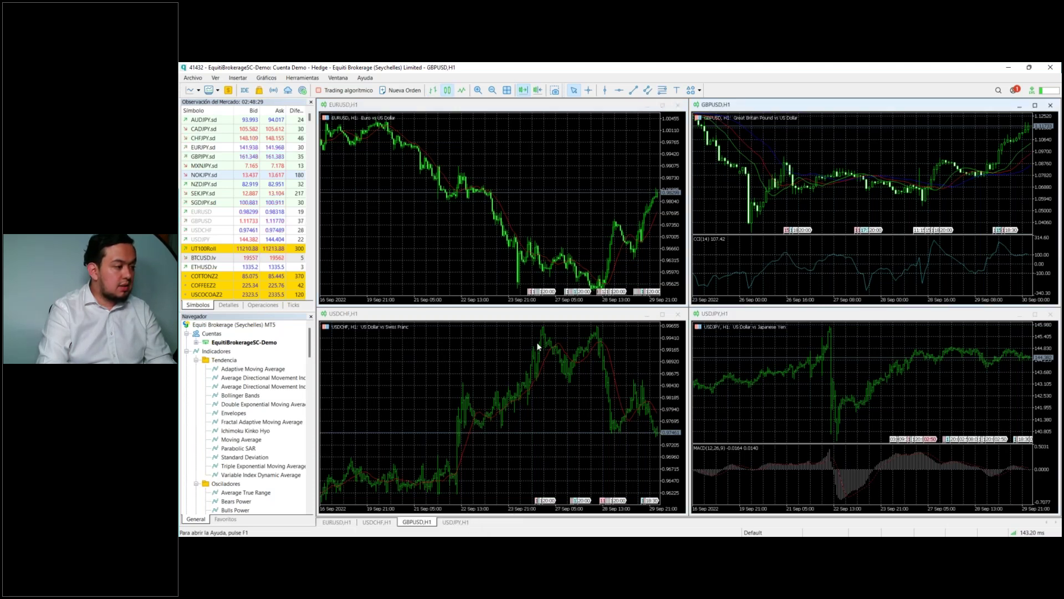
click(550, 322)
double_click(554, 314)
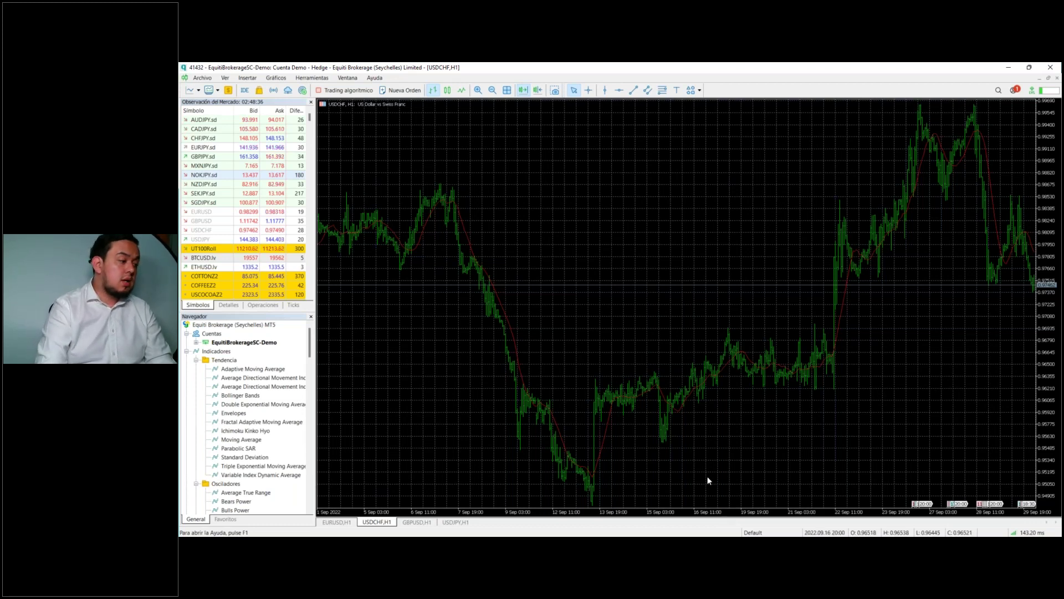
Step: Cycle through the EURUSD, GBPUSD and USDJPY H1 charts, ending on EURUSD H1
click(334, 522)
click(417, 522)
click(456, 522)
click(337, 524)
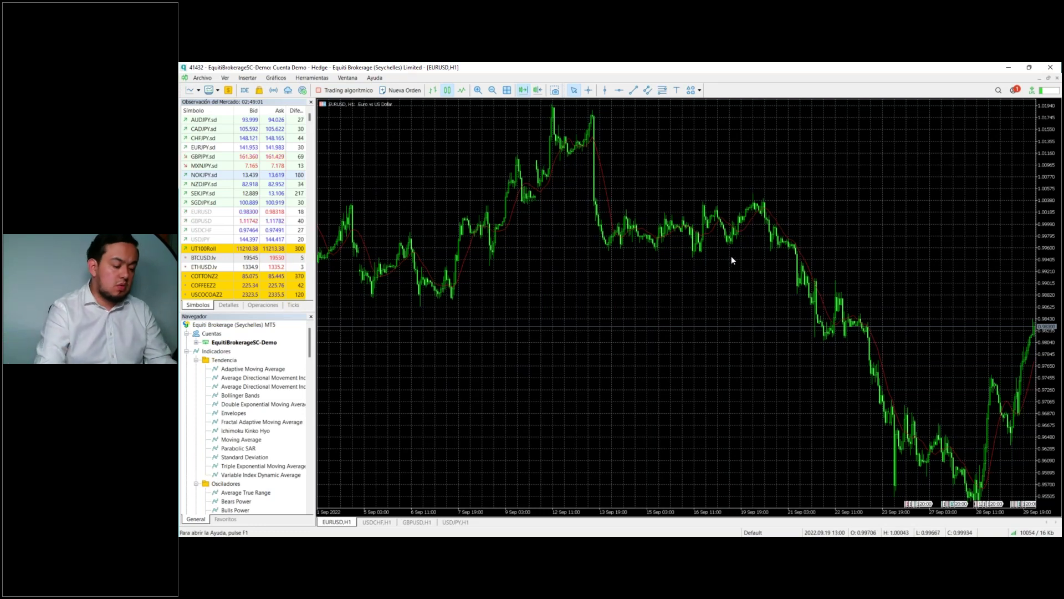
Step: In the chart's Colores properties, set down bars Crimson, bullish candles LimeGreen and bearish candles Red
right_click(667, 274)
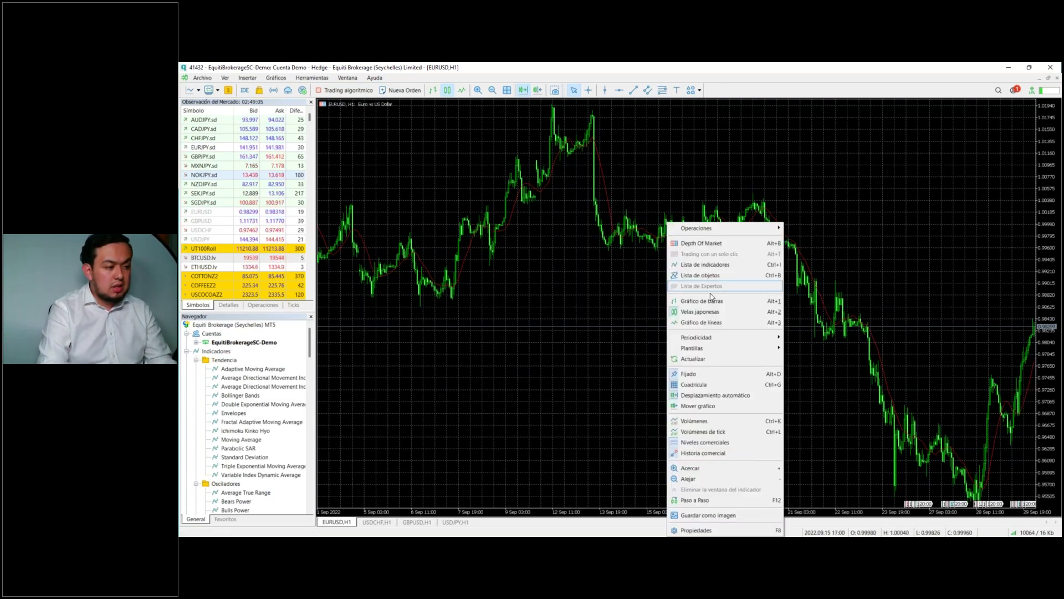
right_click(632, 258)
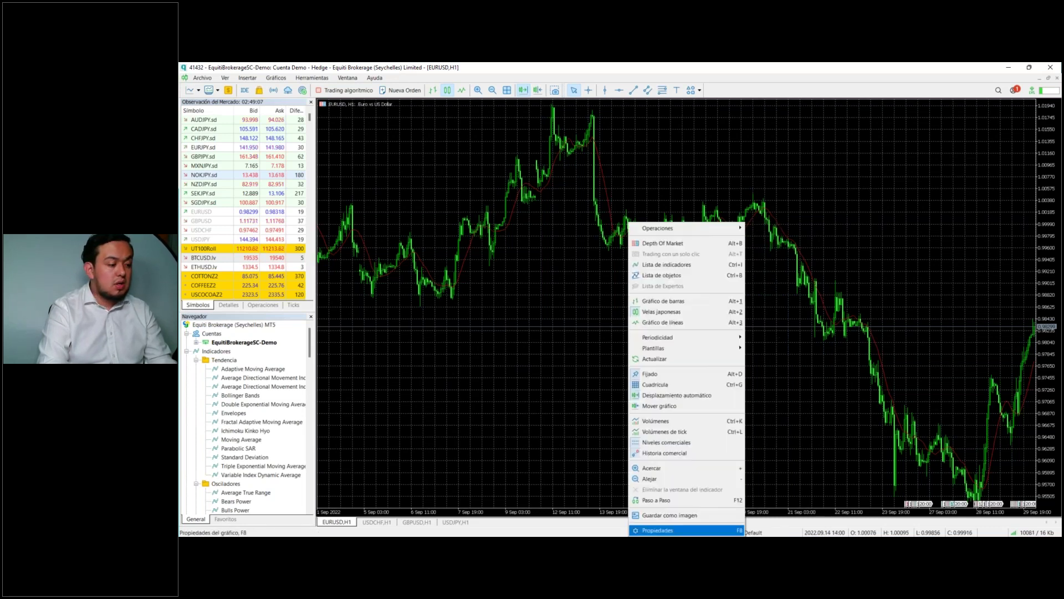
key(Escape)
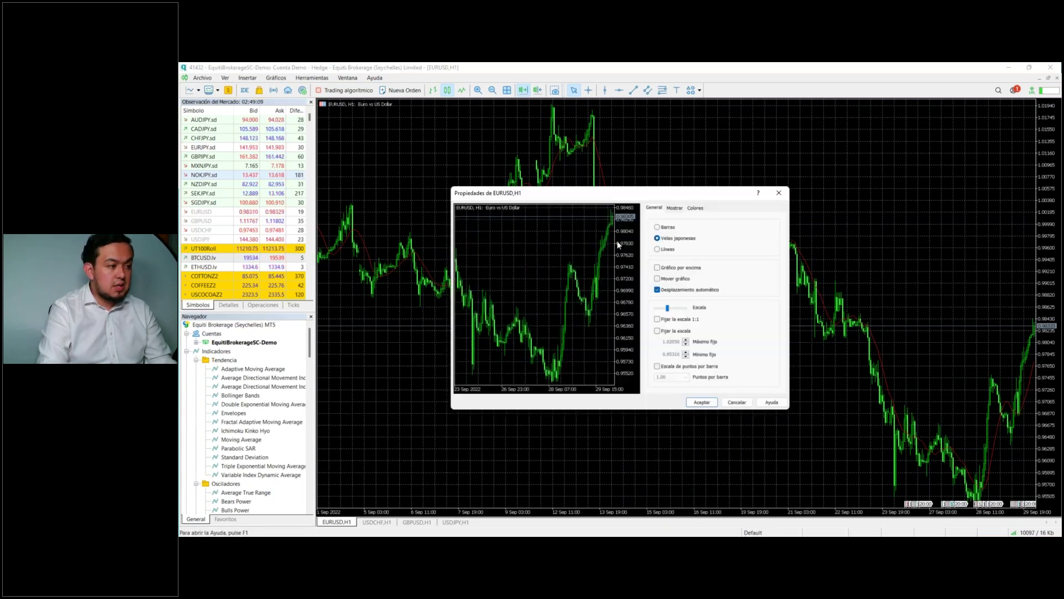
click(696, 208)
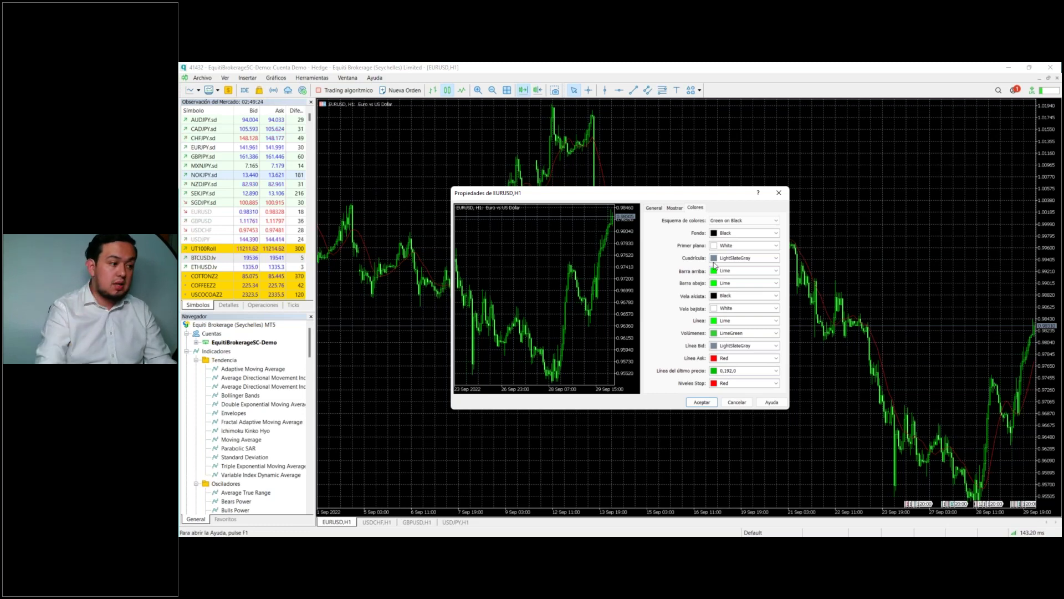
click(775, 284)
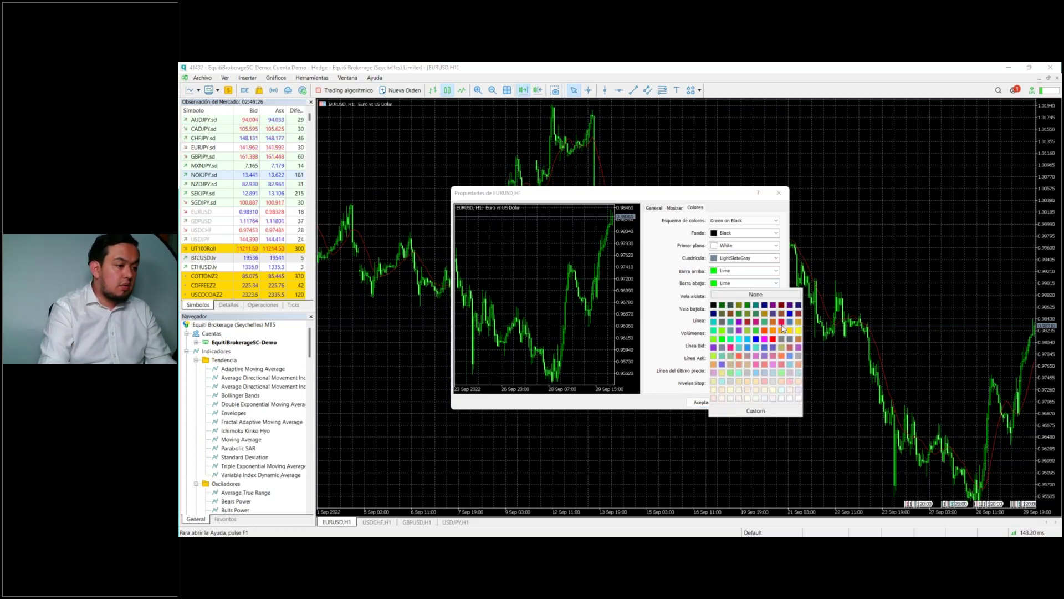
click(782, 333)
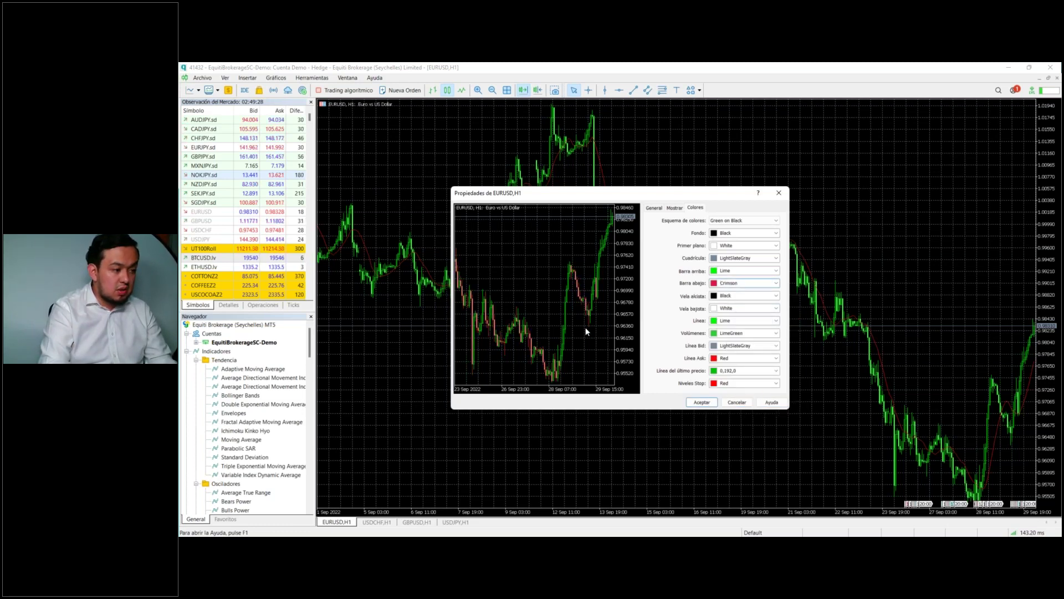
click(776, 296)
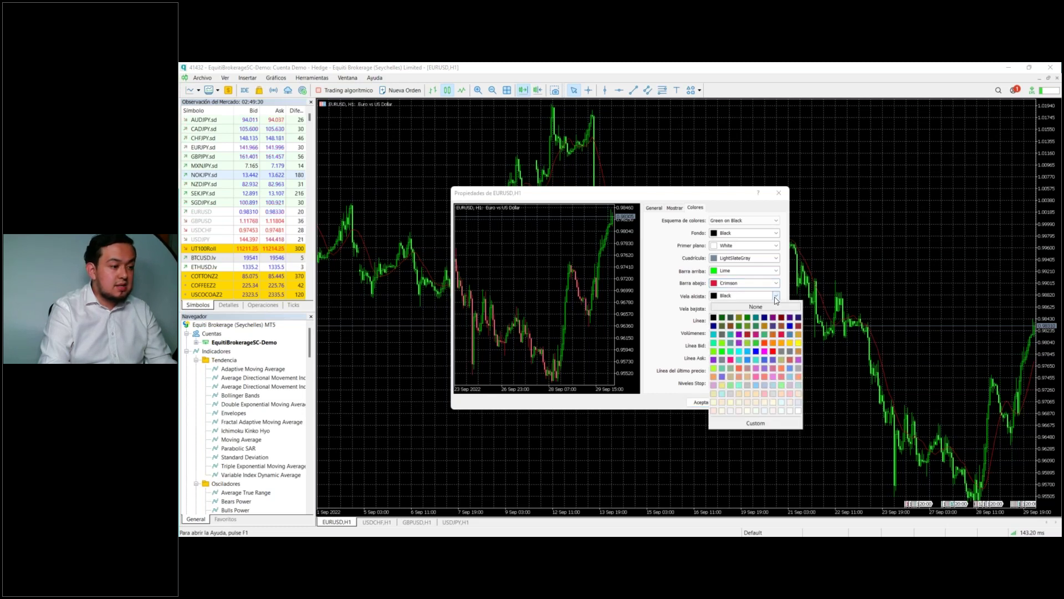
click(757, 348)
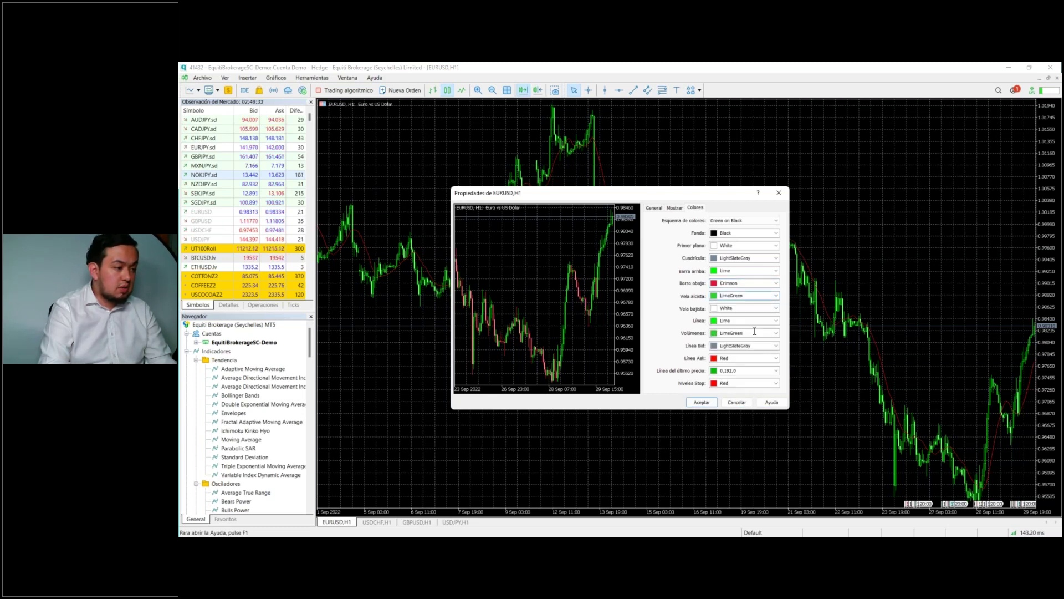
click(776, 308)
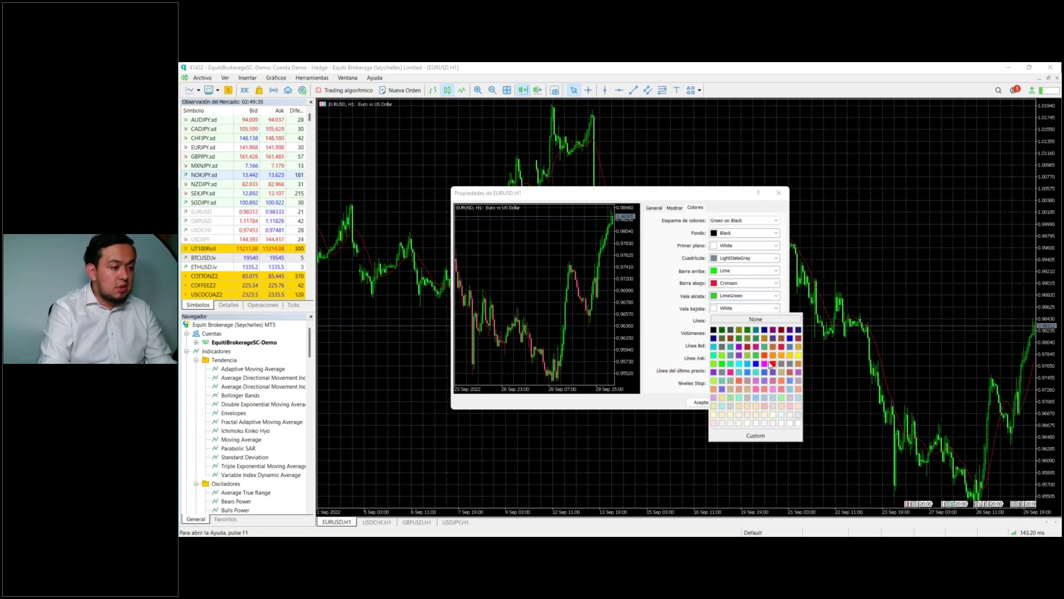
click(772, 364)
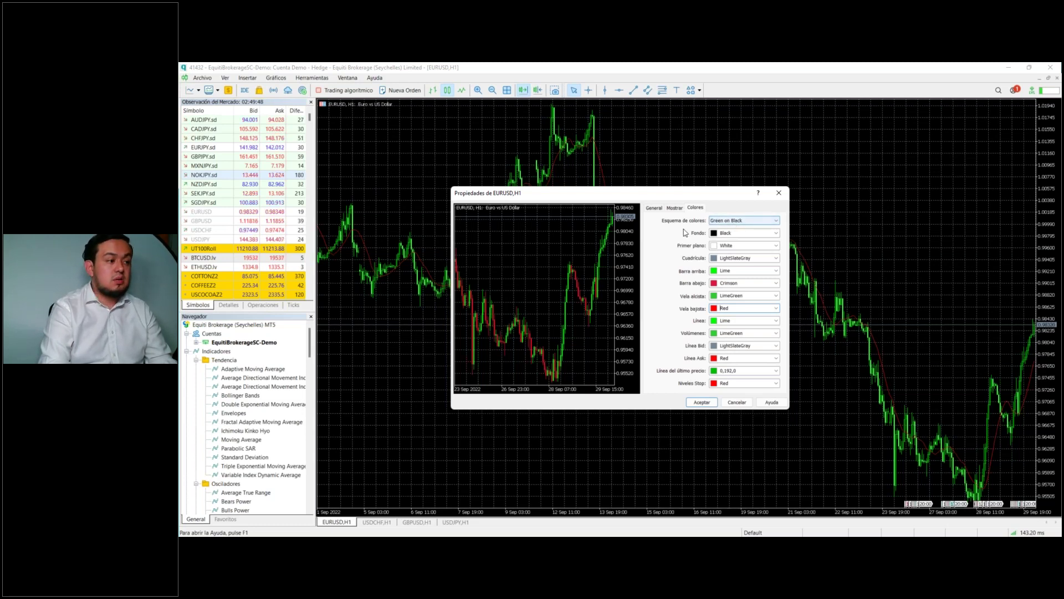
Step: Apply the Color on White colour scheme and confirm
click(743, 223)
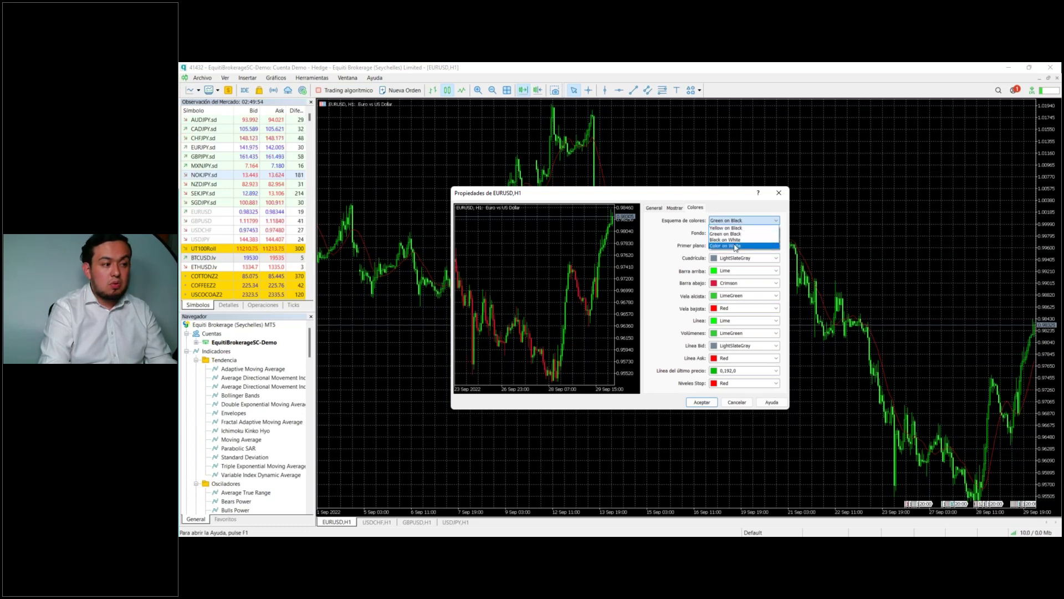
click(735, 247)
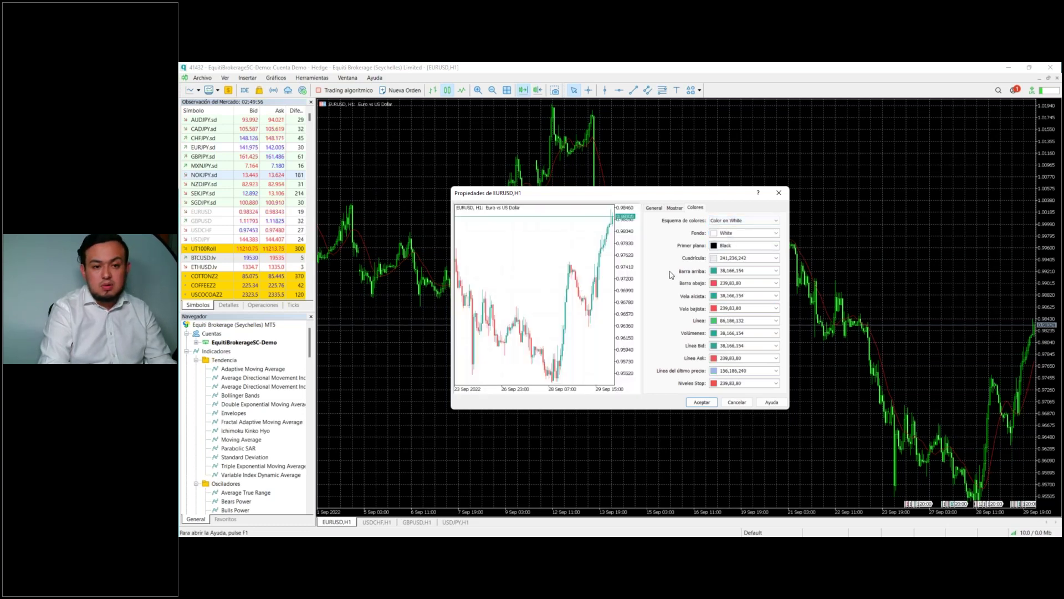
click(702, 402)
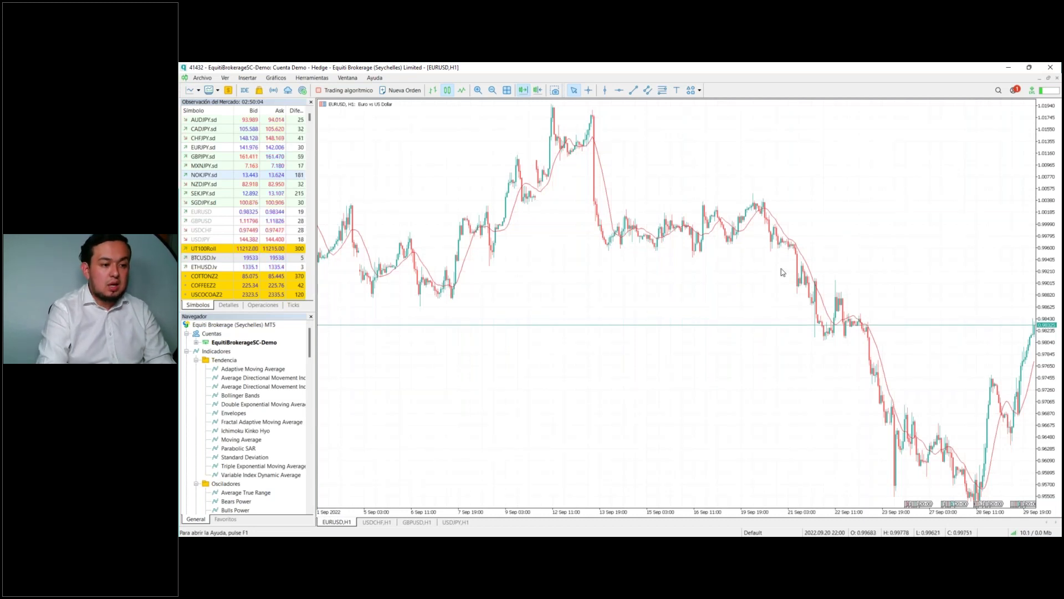
Step: On the USDCHF H1 chart, preview Black on White and Yellow on Black schemes, then cancel
click(386, 521)
right_click(701, 222)
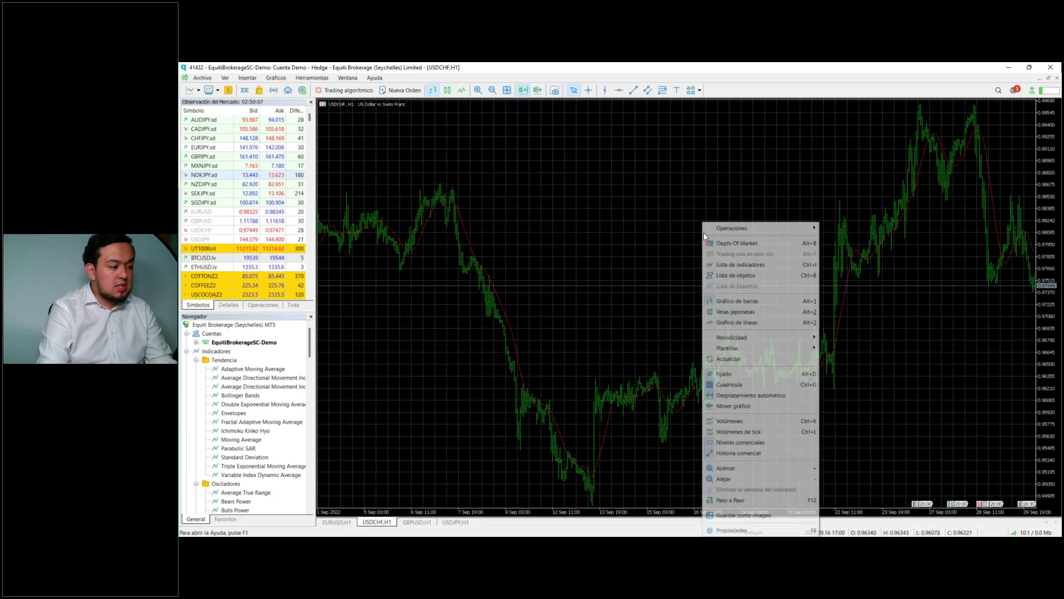
click(640, 326)
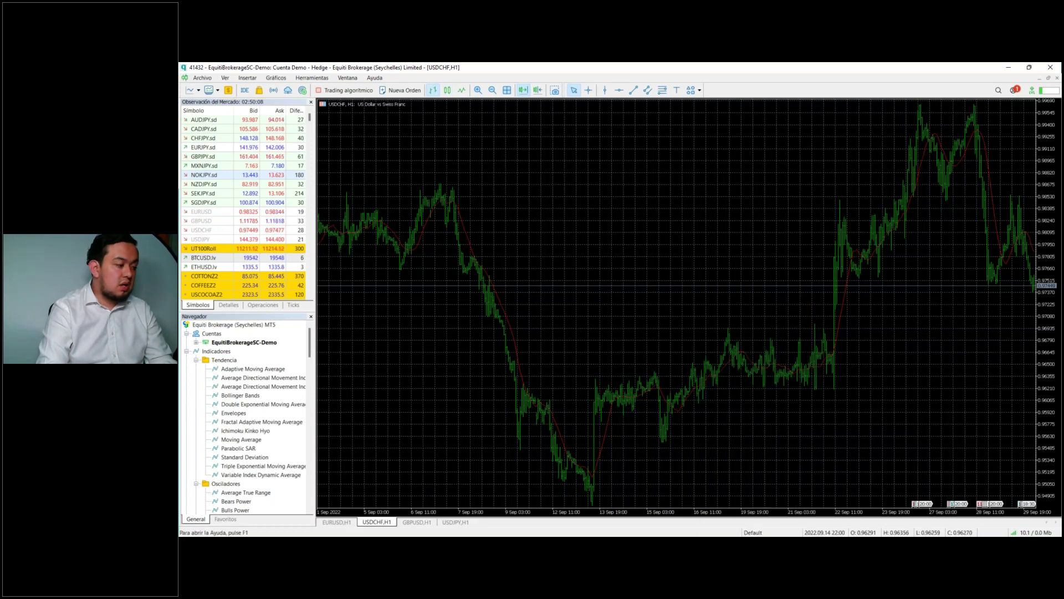
right_click(621, 186)
click(687, 493)
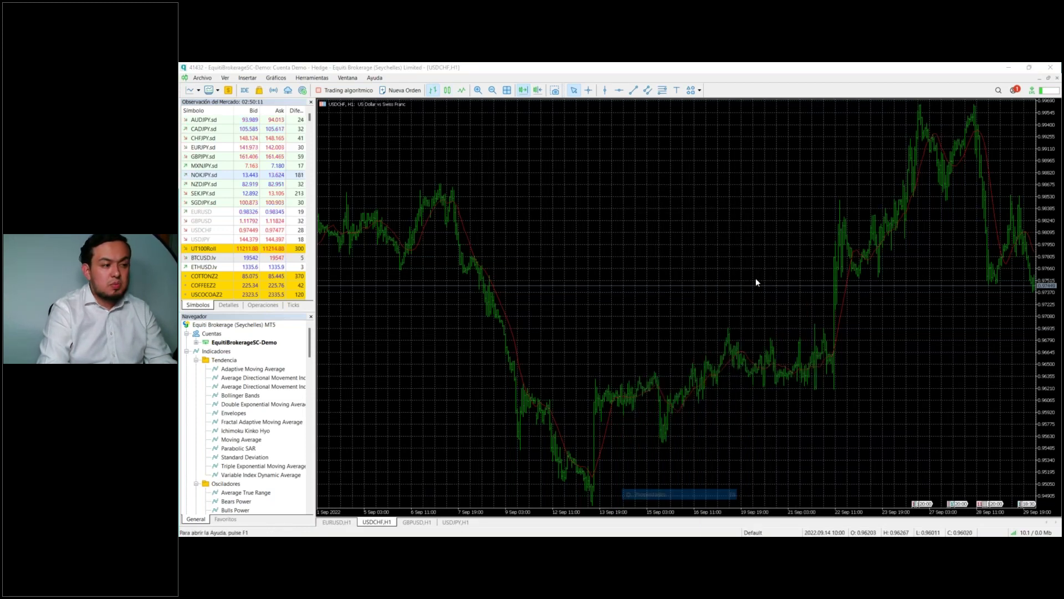
click(731, 221)
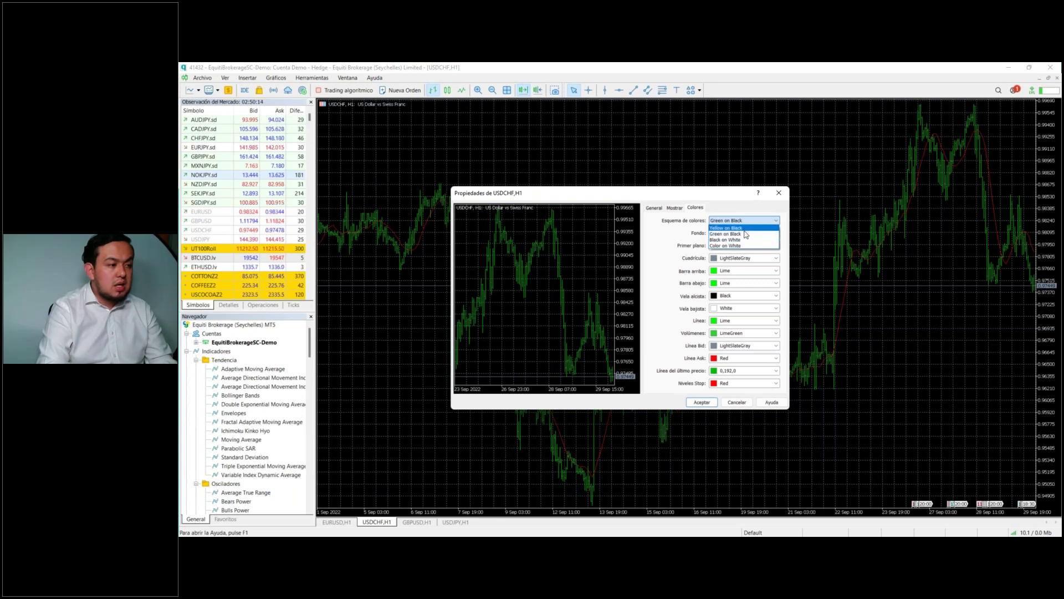
click(746, 240)
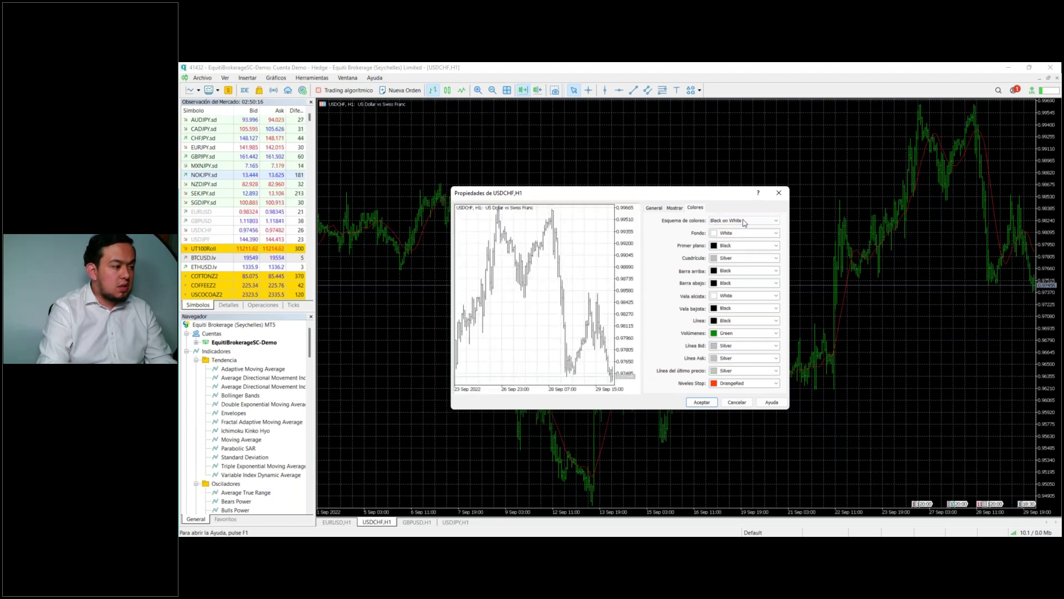
click(743, 229)
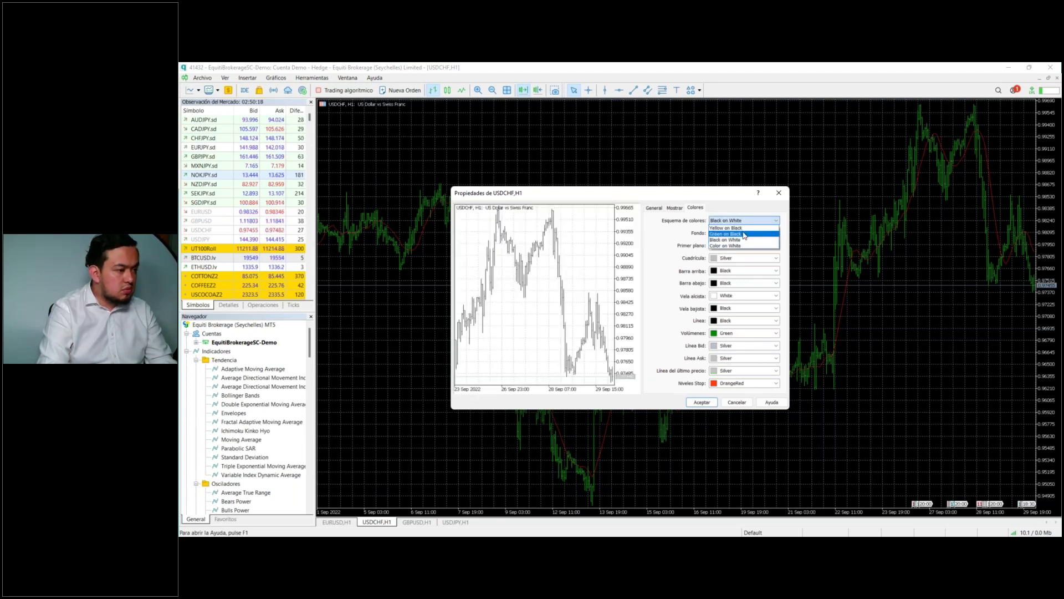
click(743, 230)
click(744, 224)
click(743, 235)
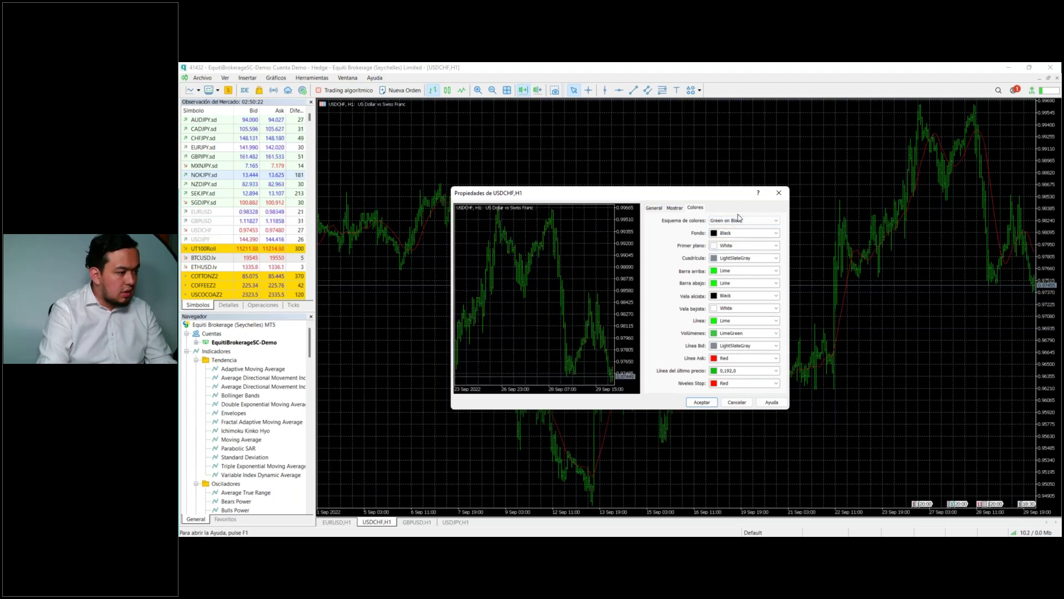
click(737, 403)
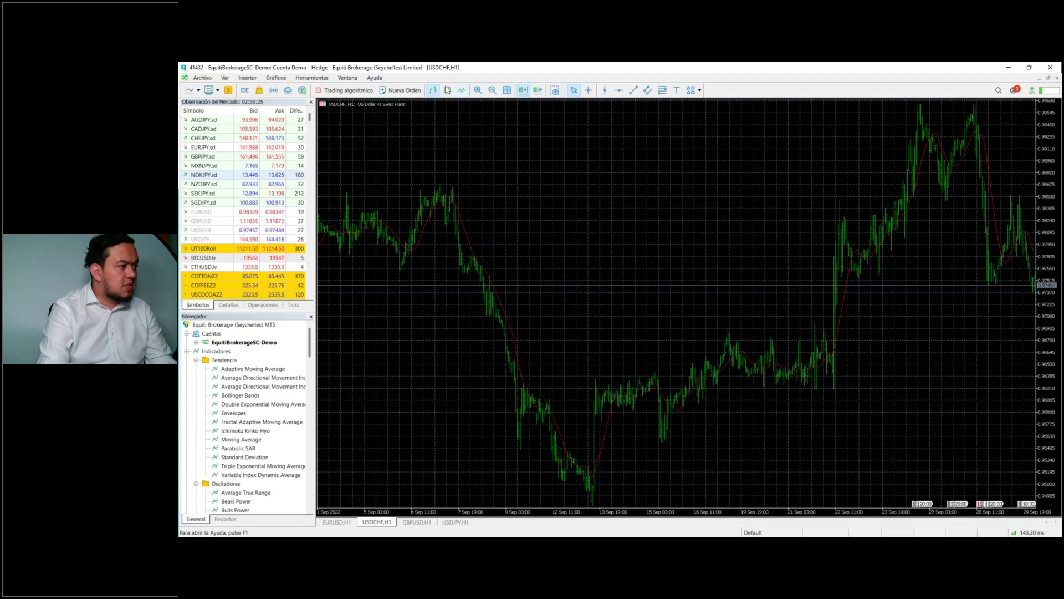
Step: Switch USDCHF to candlesticks keeping Green on Black colours, then return to EURUSD H1
click(447, 90)
right_click(610, 181)
click(698, 490)
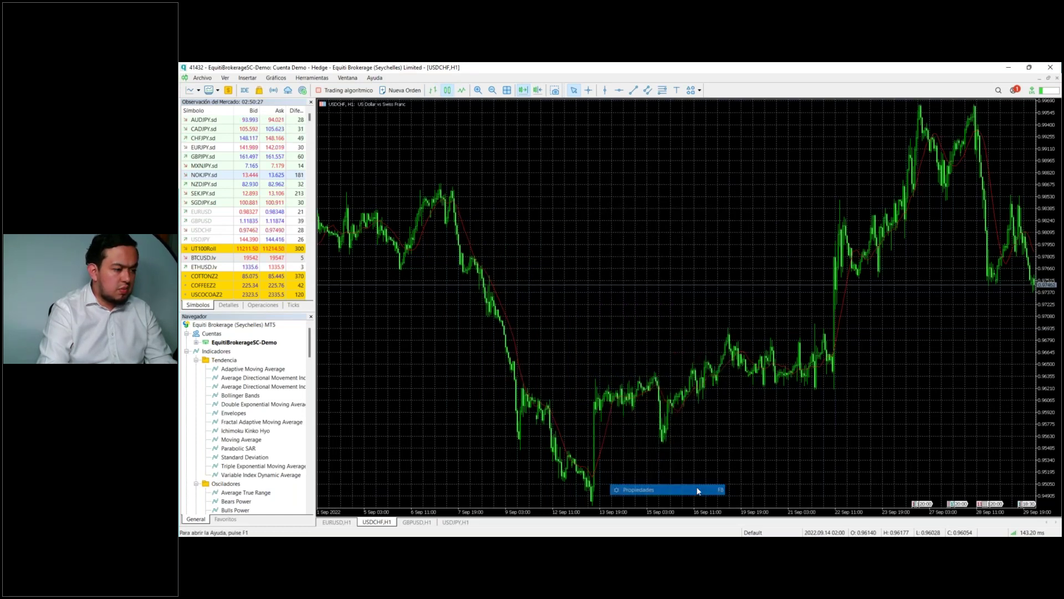
click(737, 220)
click(736, 234)
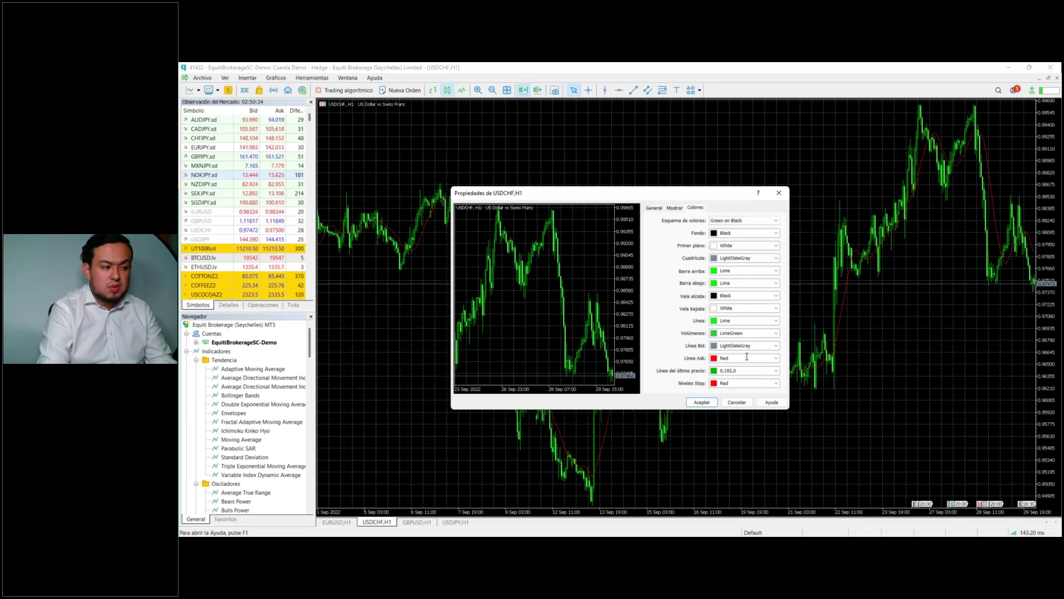
click(737, 402)
right_click(655, 225)
click(606, 237)
click(346, 523)
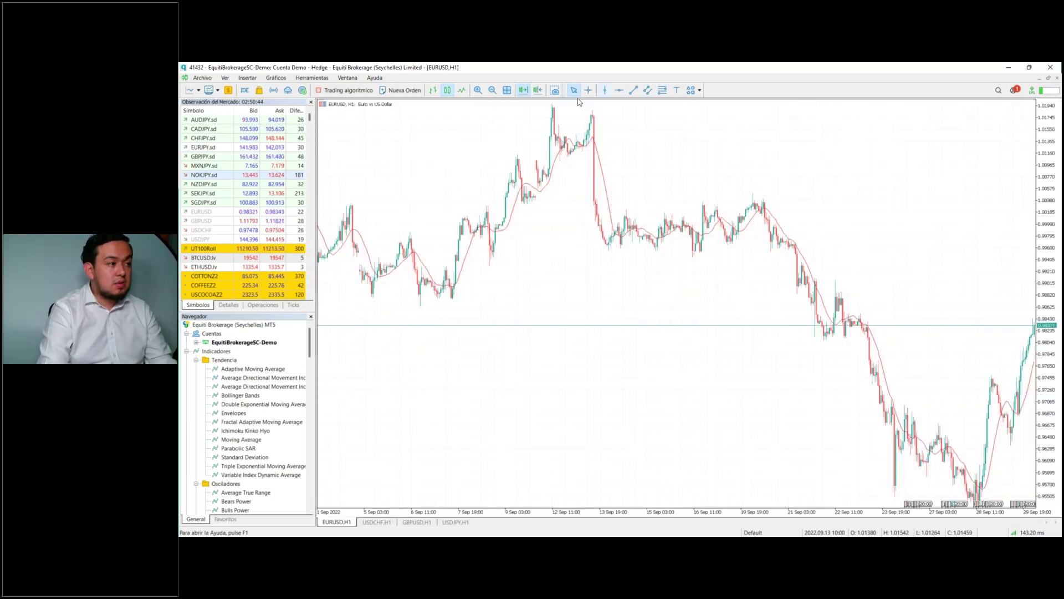
Step: Toggle Chart Shift off and back on so the EURUSD chart keeps a right-edge margin
click(533, 92)
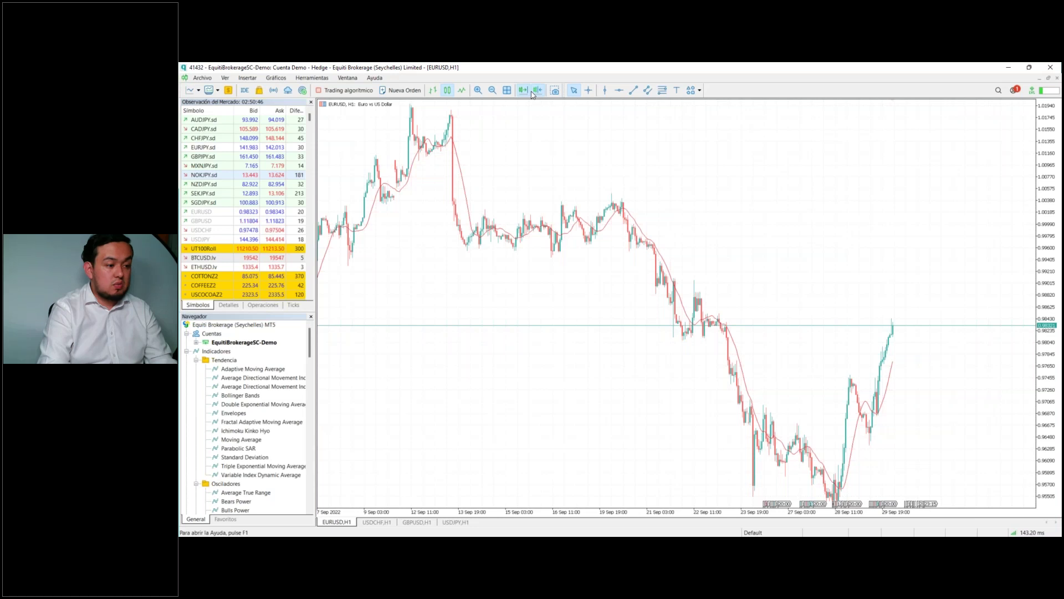
click(533, 93)
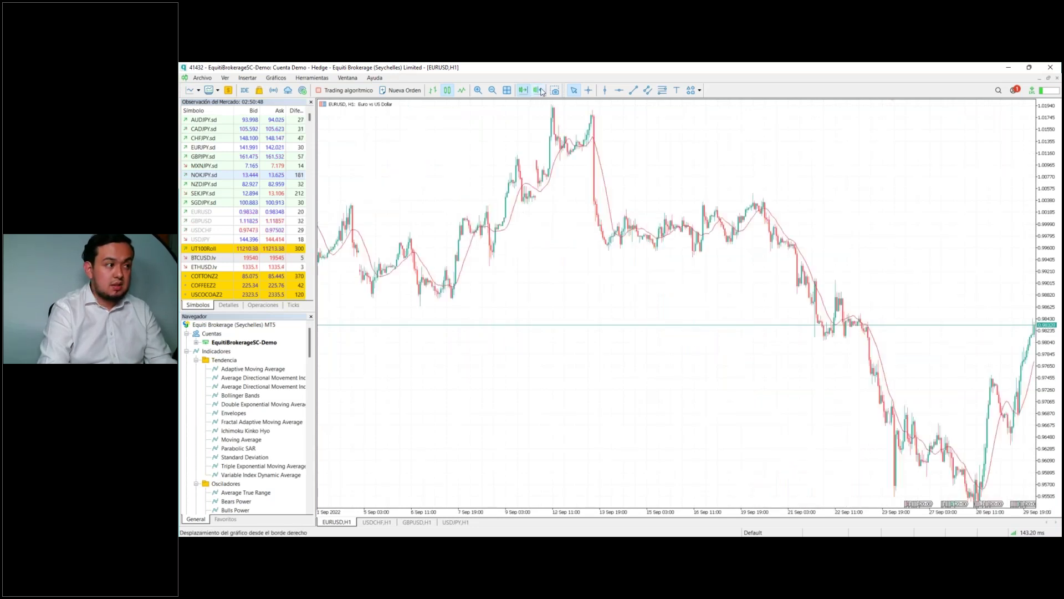
click(537, 90)
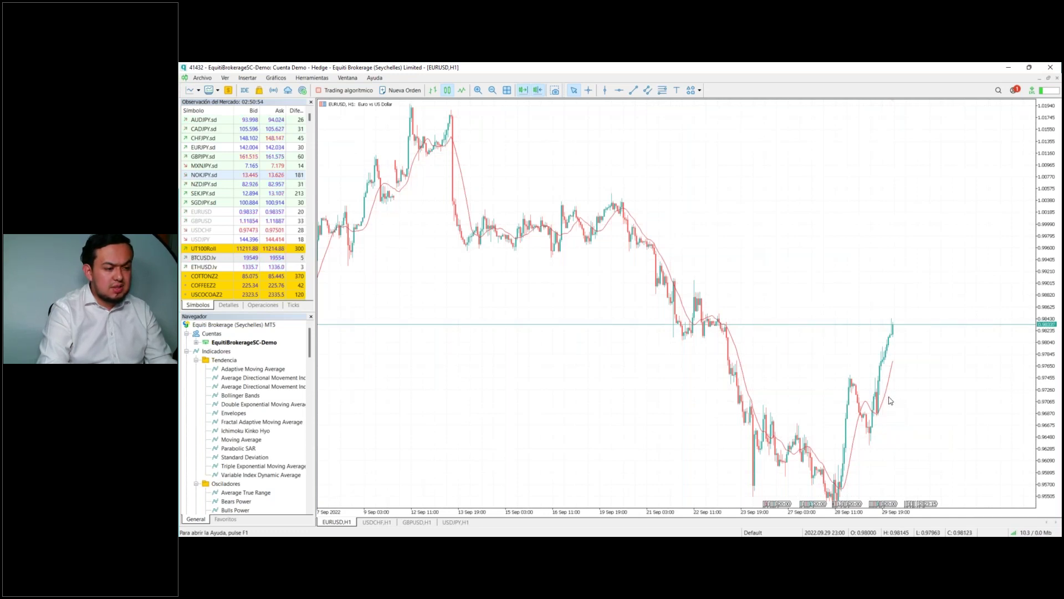
mouse_move(887, 399)
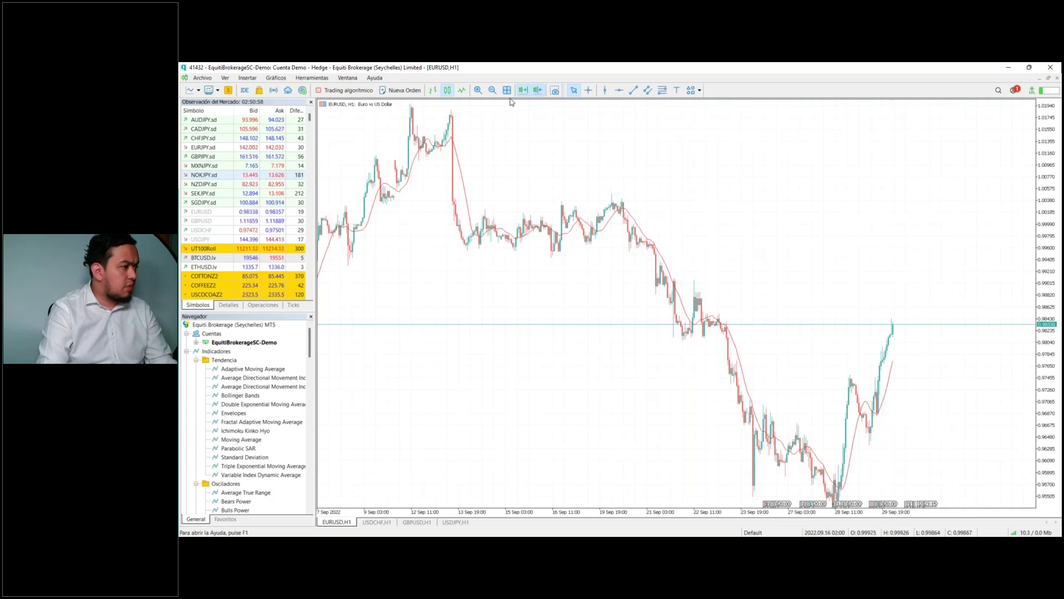
Step: Insert a Moving Average with Periodo 4, Simple method on Close, drawn in Aqua
click(247, 78)
mouse_move(264, 88)
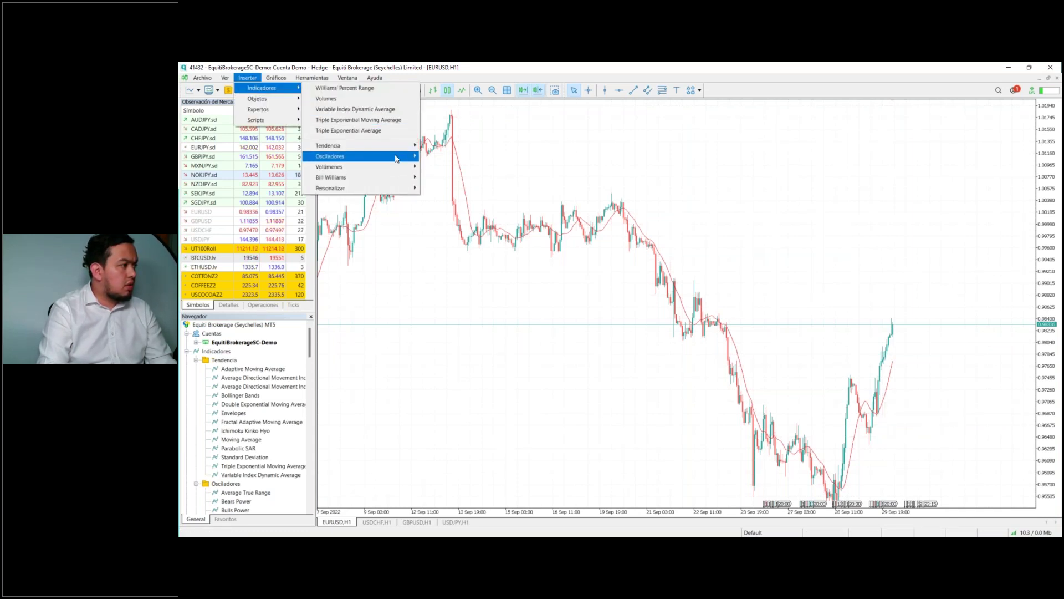
mouse_move(399, 145)
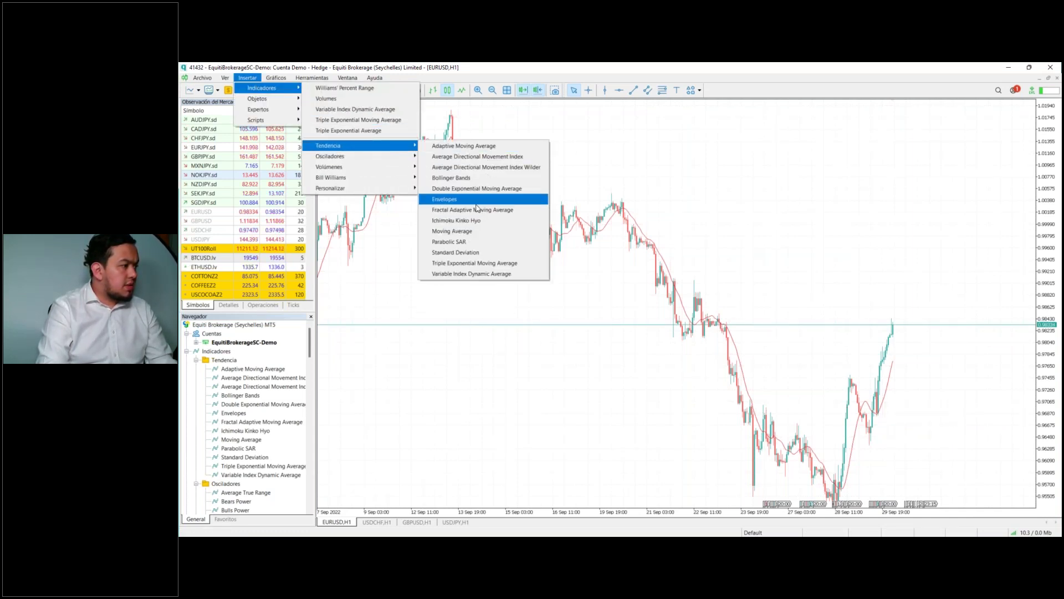
click(475, 231)
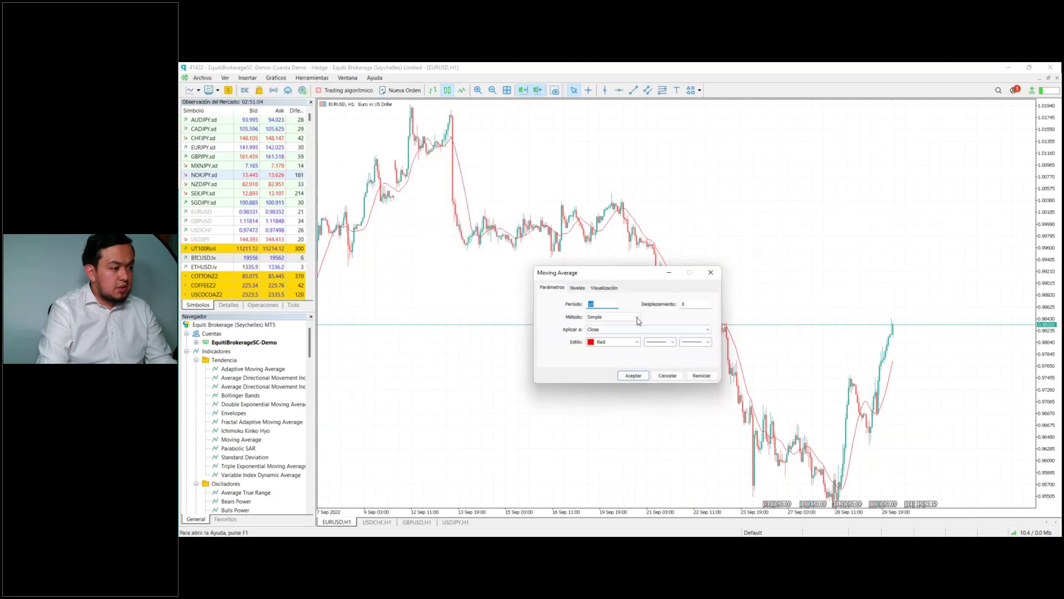
key(BackSpace)
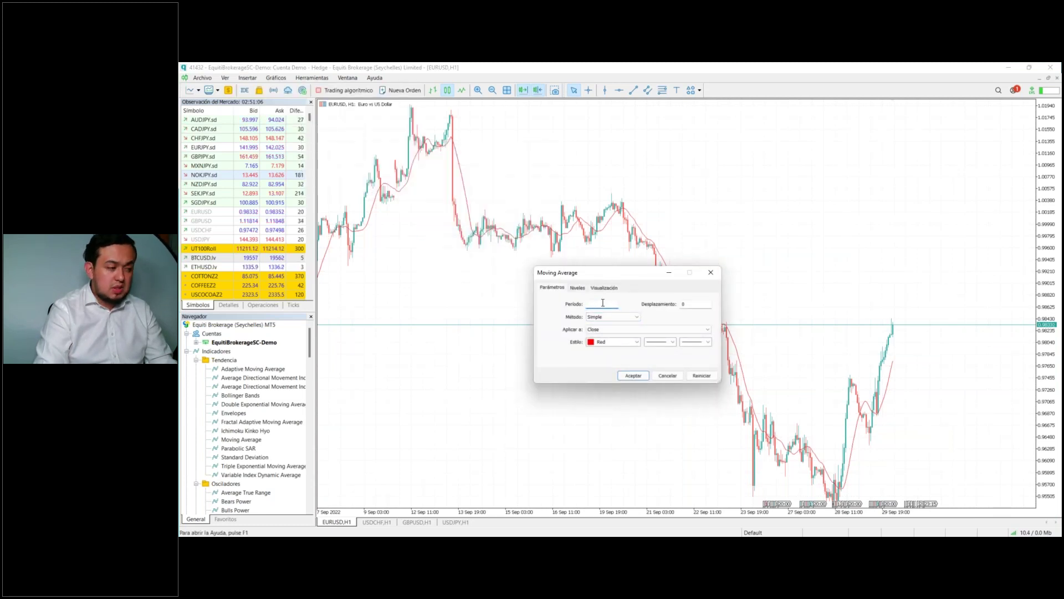
text(4)
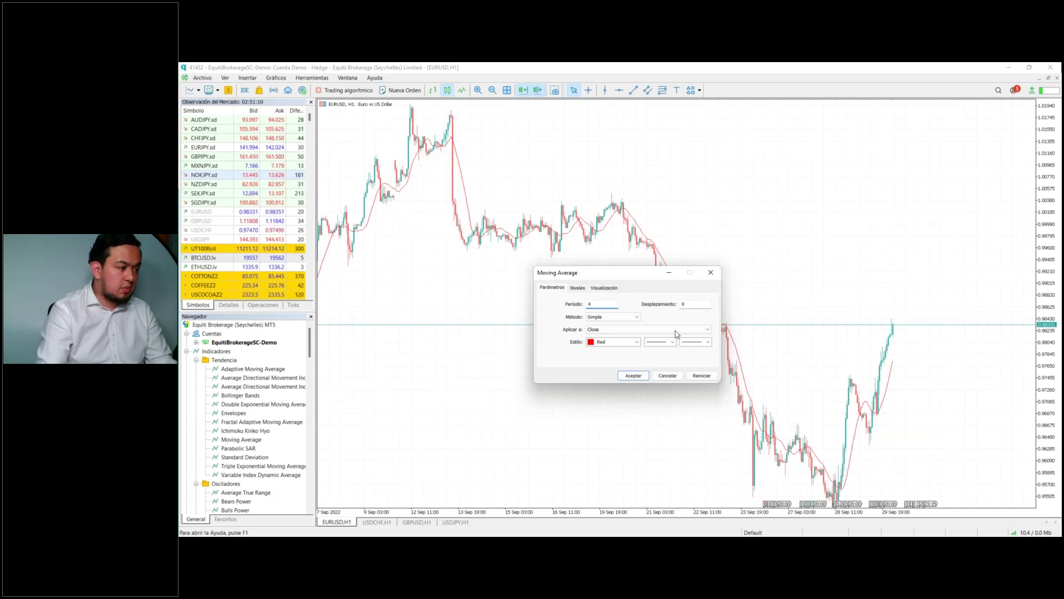
click(635, 342)
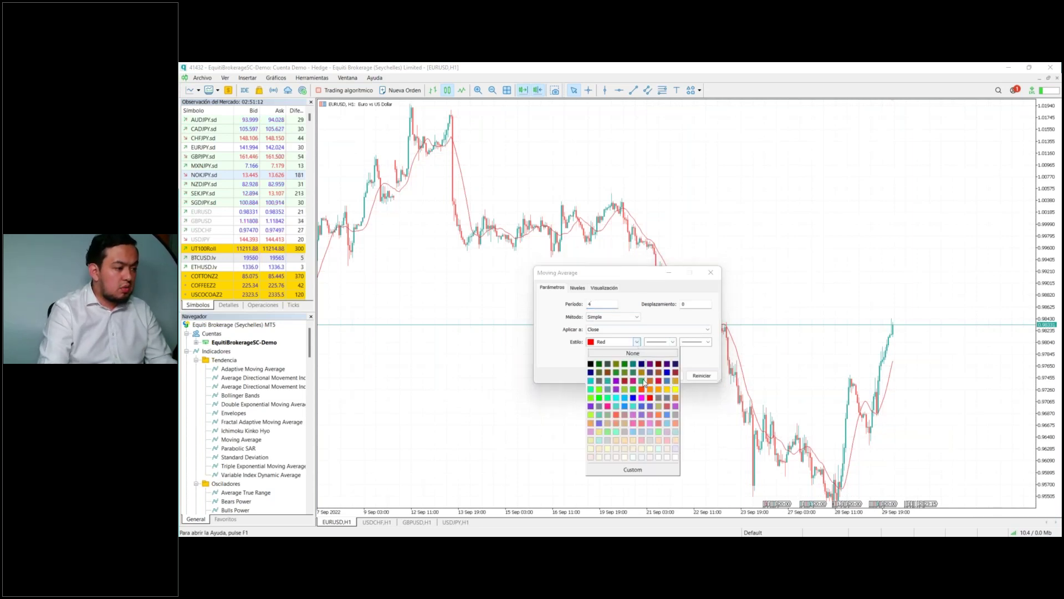
click(617, 400)
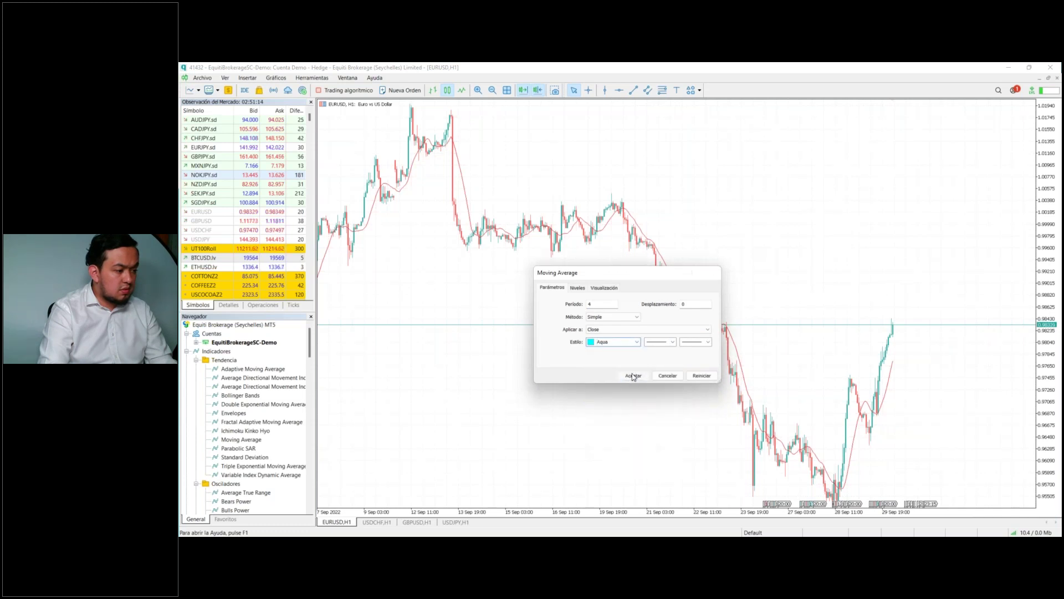
click(629, 375)
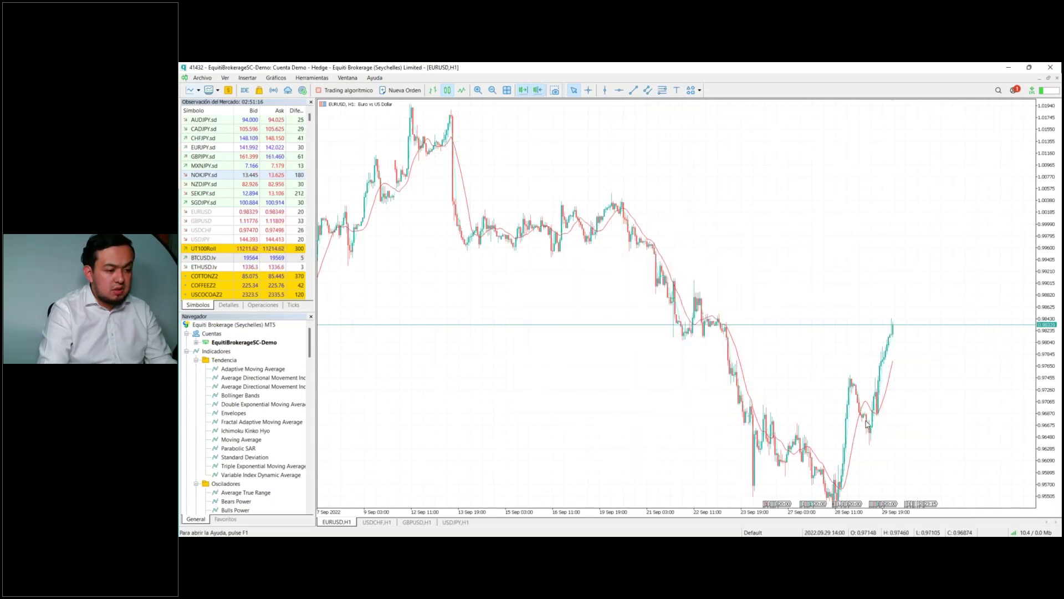
Step: Drag the price scale to compress the EURUSD chart and turn on grid lines with Ctrl+G
mouse_move(874, 415)
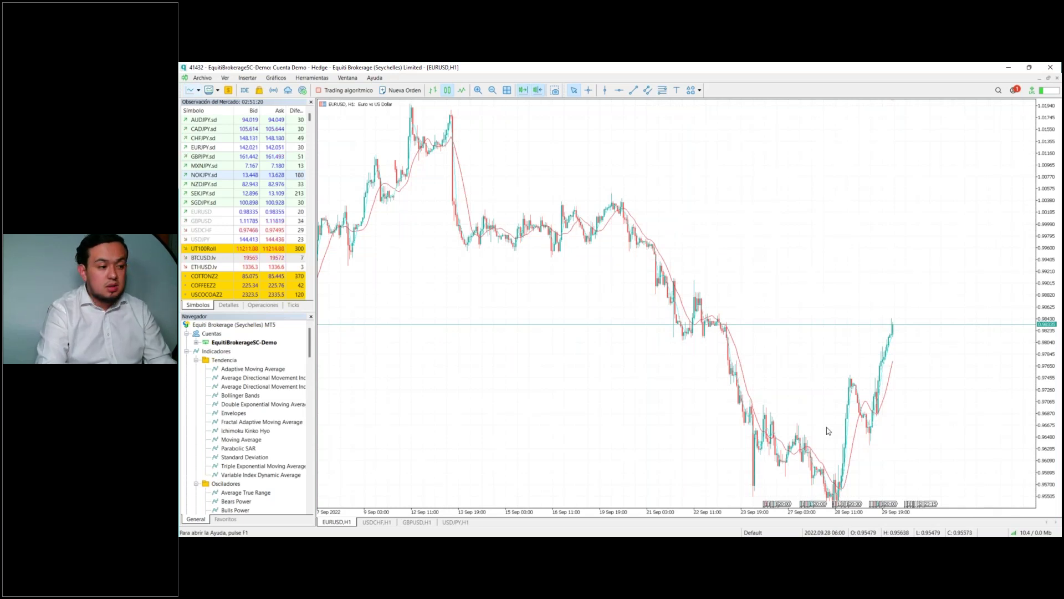
drag(1046, 200, 1046, 219)
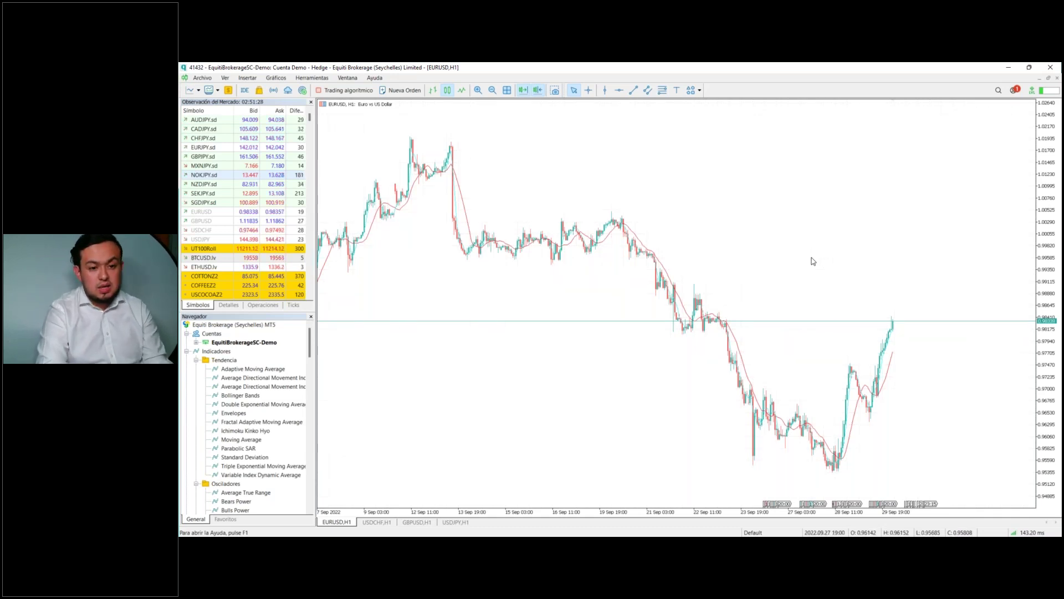
key(ctrl+g)
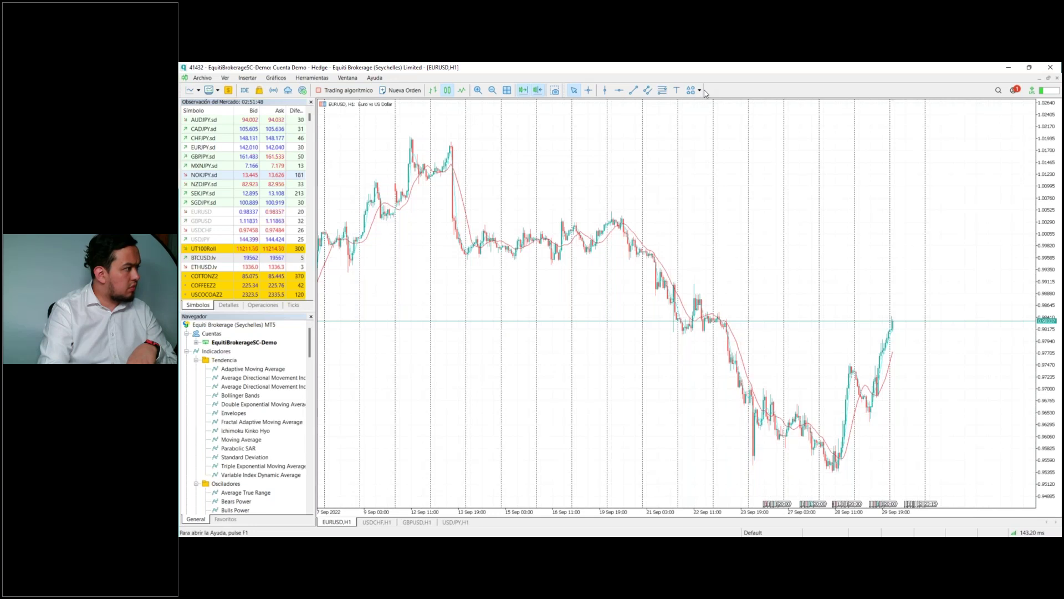
click(699, 91)
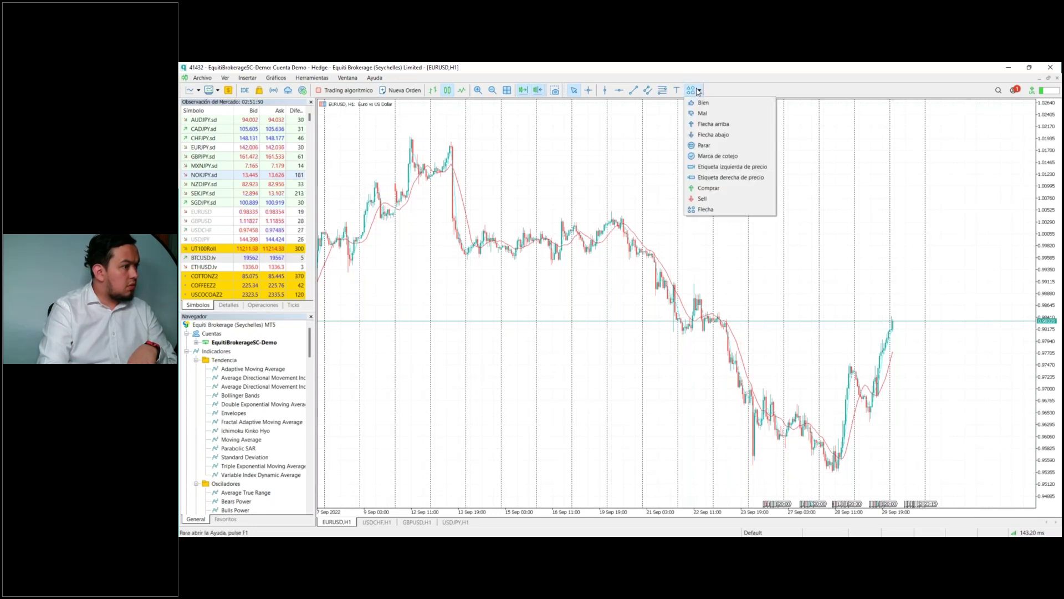
click(698, 91)
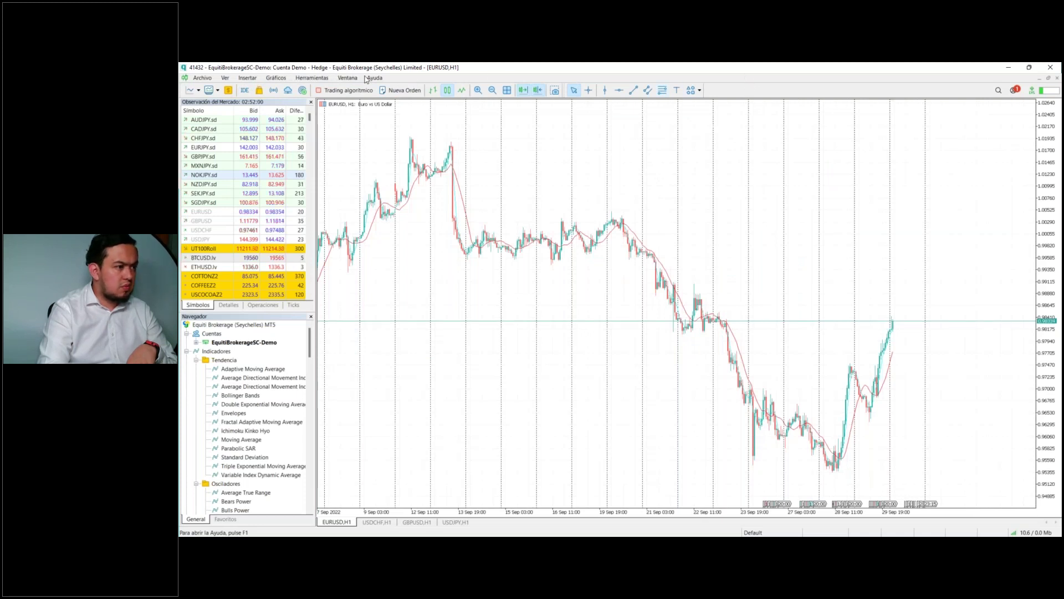
Step: Restore and re-maximize the platform window, then bring up the Herramientas menu
double_click(309, 68)
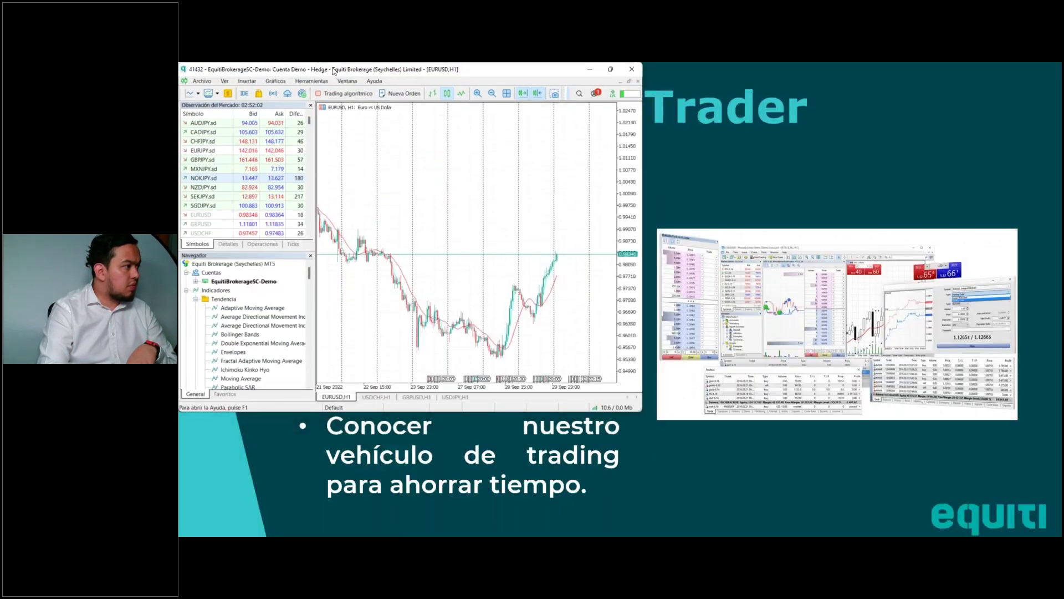
double_click(311, 70)
click(314, 78)
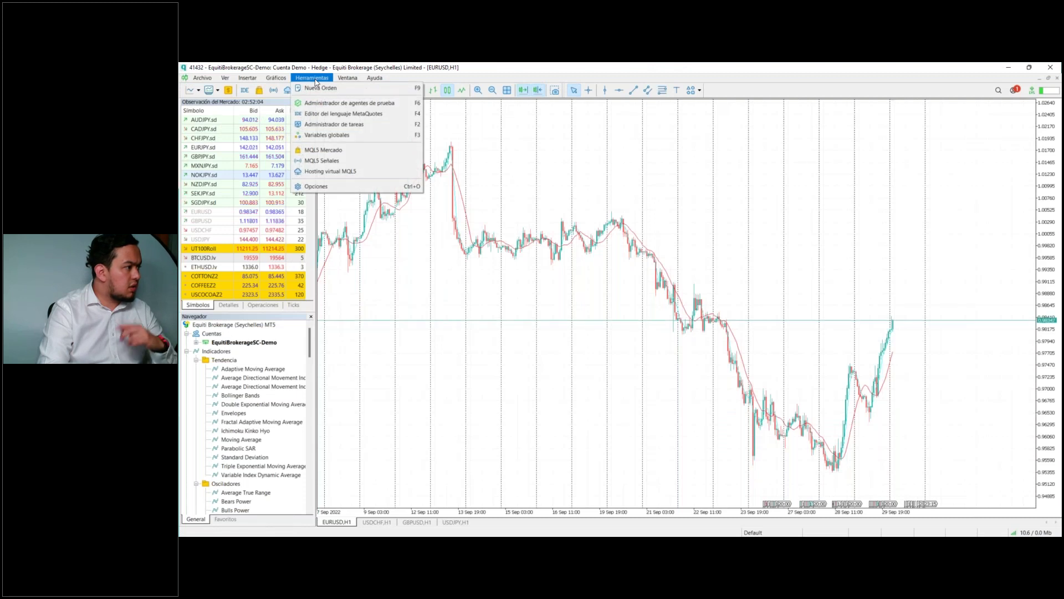
Step: Tick Escala precisa de tiempo under Opciones > Gráficos and accept
click(364, 187)
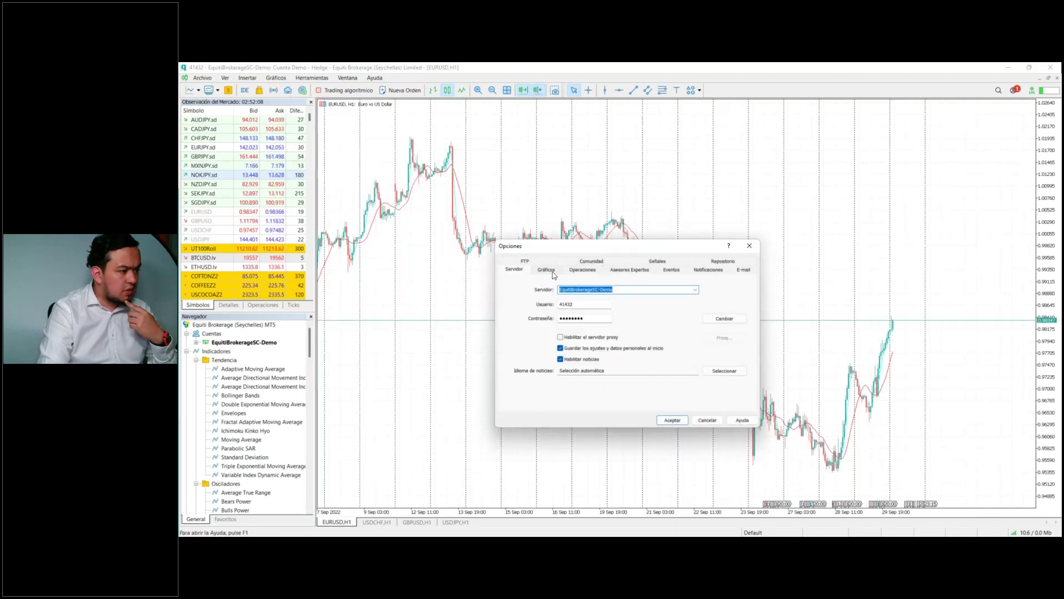
click(548, 269)
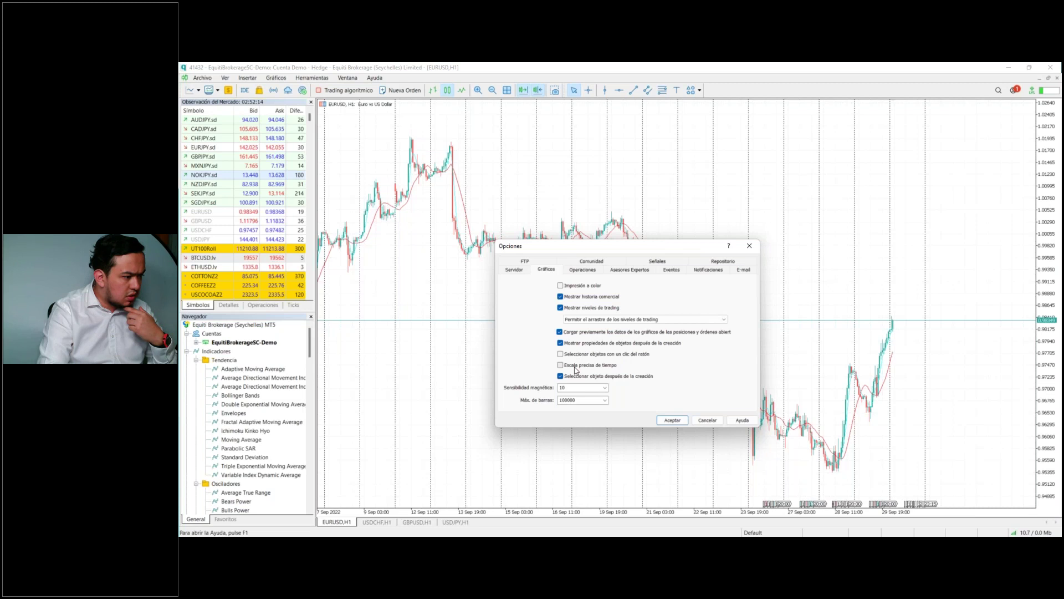
click(576, 367)
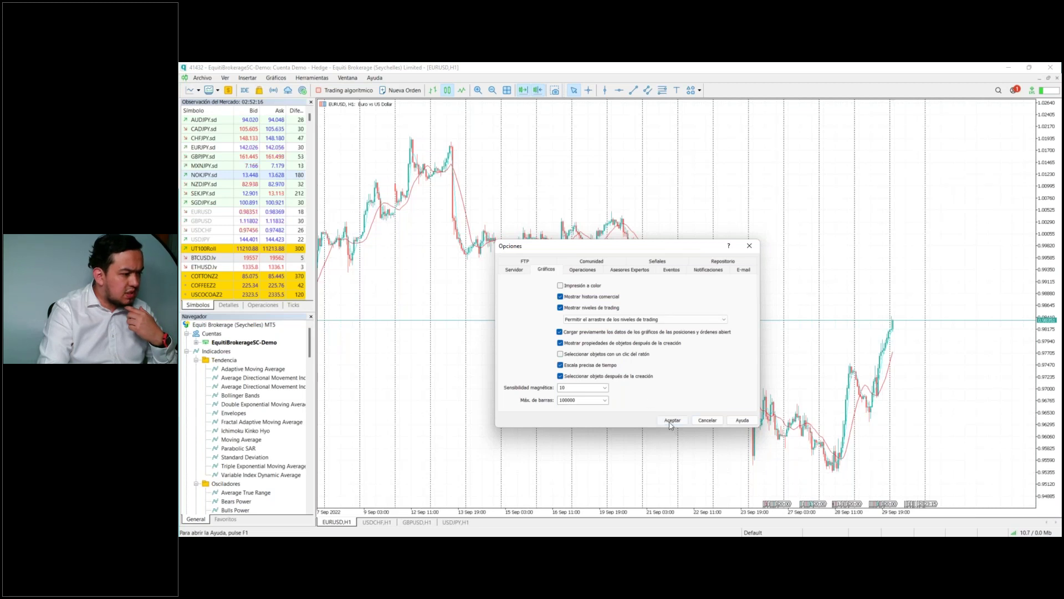
click(672, 419)
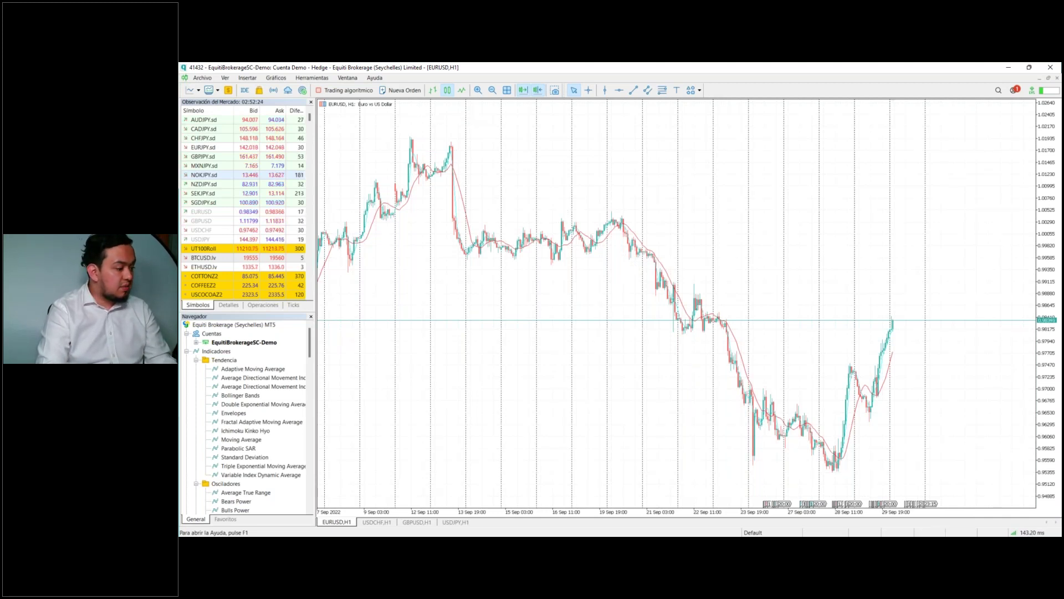
Step: Alt+Tab past the presentation slide back to the live Equiti terminal with the GBPUSD and EURGBP charts
key(alt+Tab)
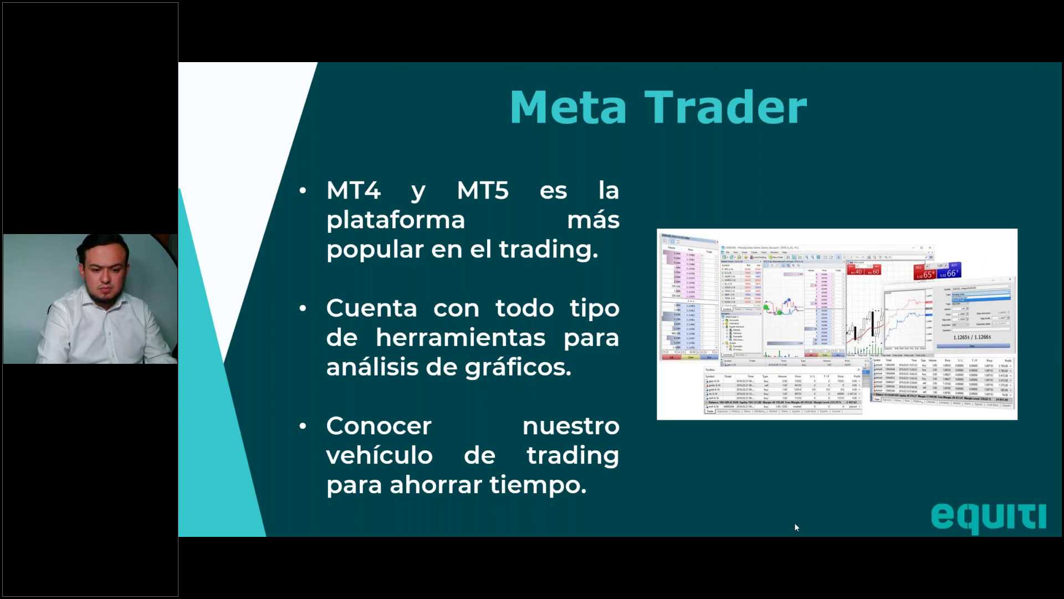
key(alt+Tab)
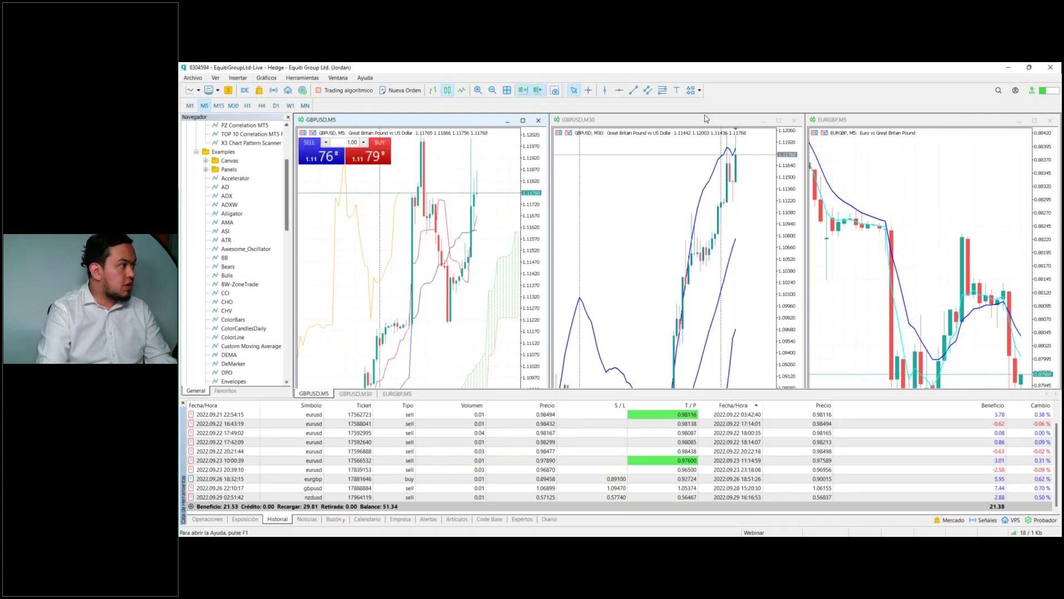
Step: Maximize the GBPUSD M5 chart, check the M30 tab and return, then show Market Watch
click(523, 105)
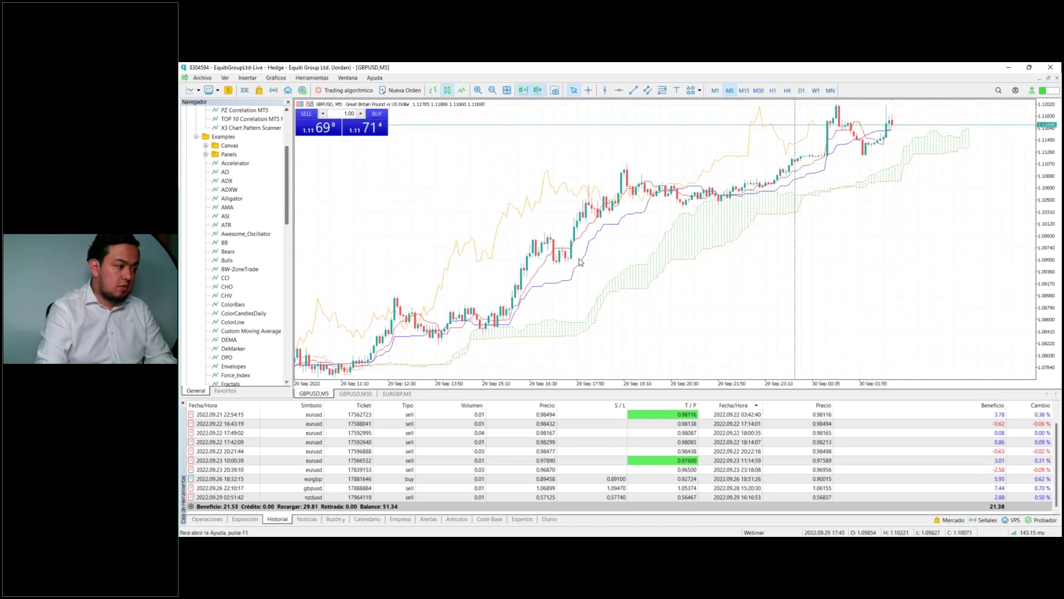
click(358, 393)
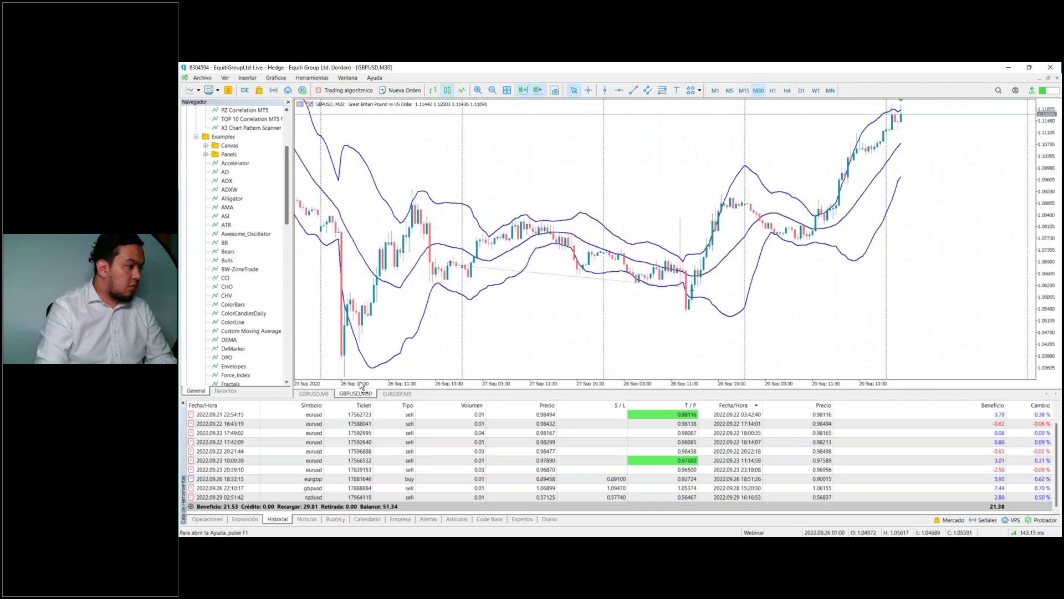
click(316, 393)
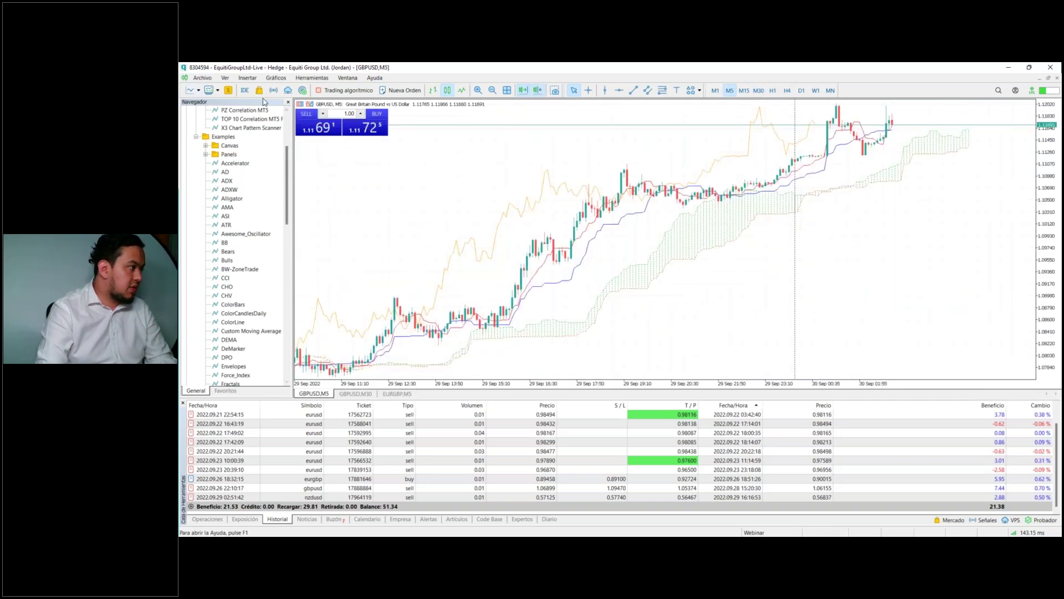
key(ctrl+m)
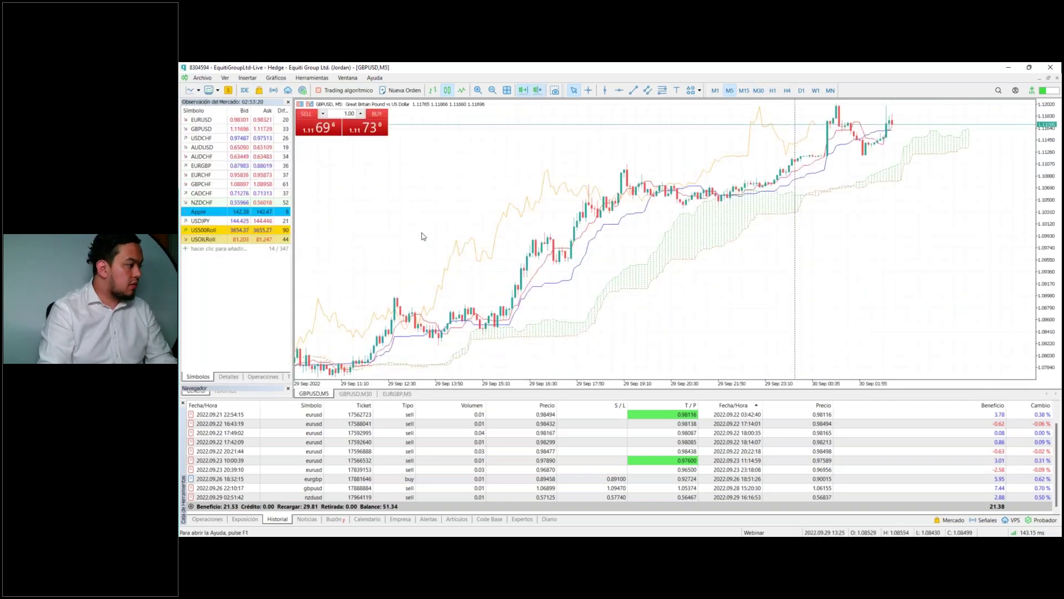
Step: Open a new USDCHF chart set to H1 and hide the trade history panel
right_click(205, 138)
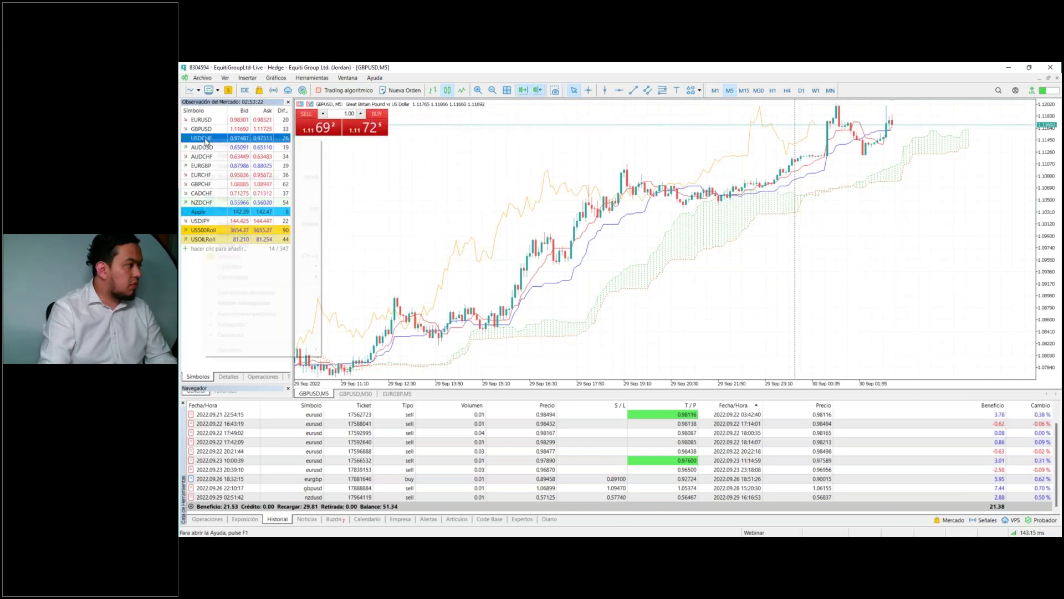
click(225, 157)
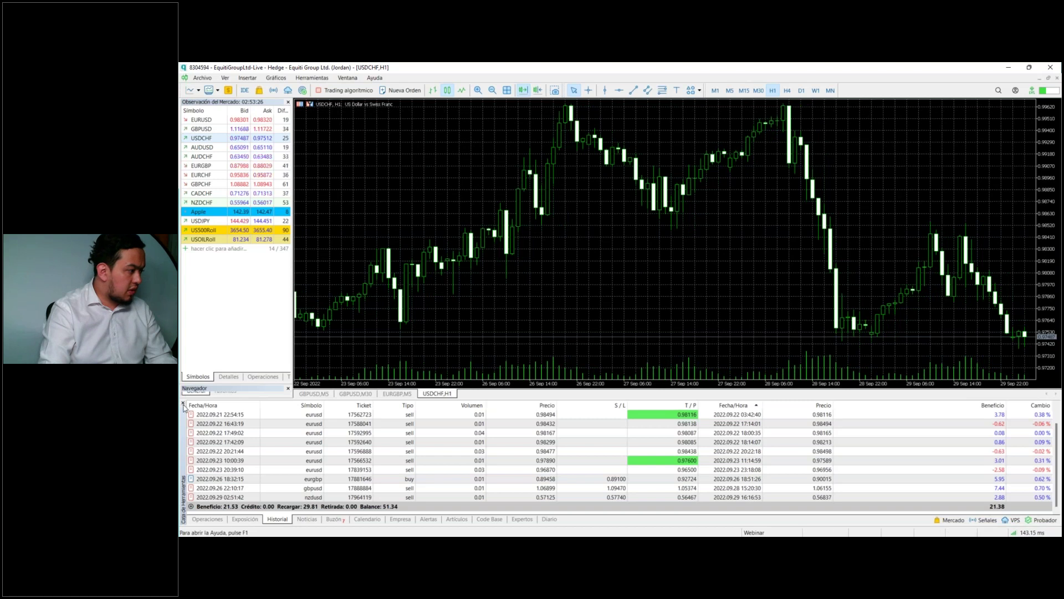
key(ctrl+t)
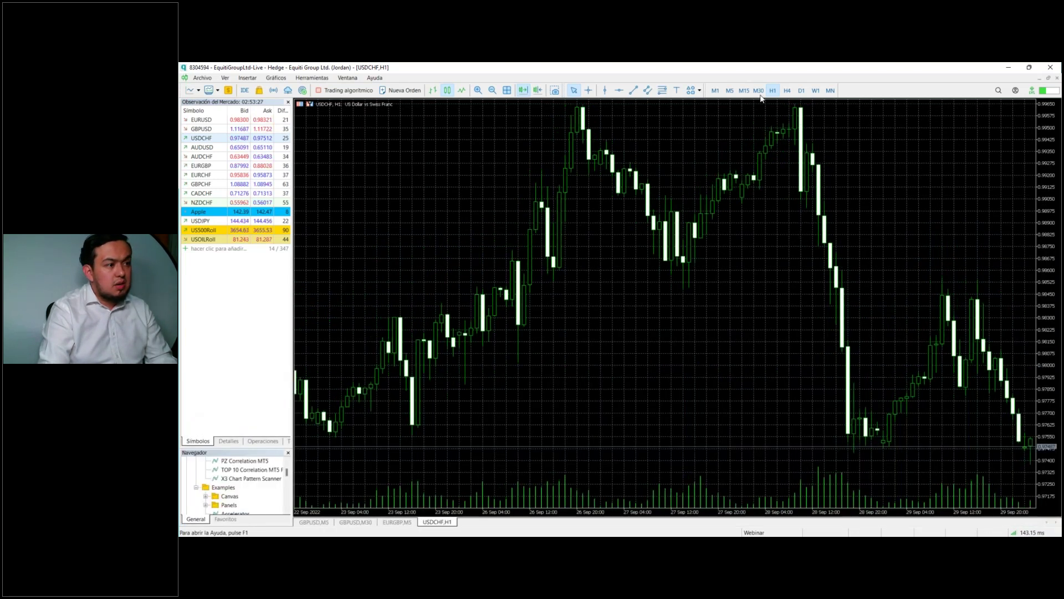
click(731, 92)
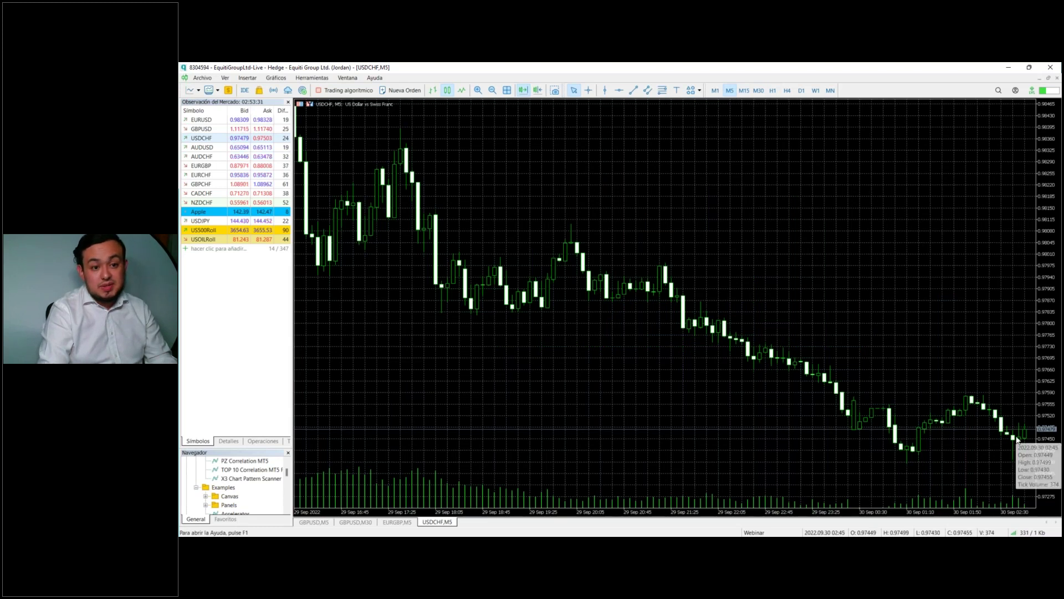
click(773, 91)
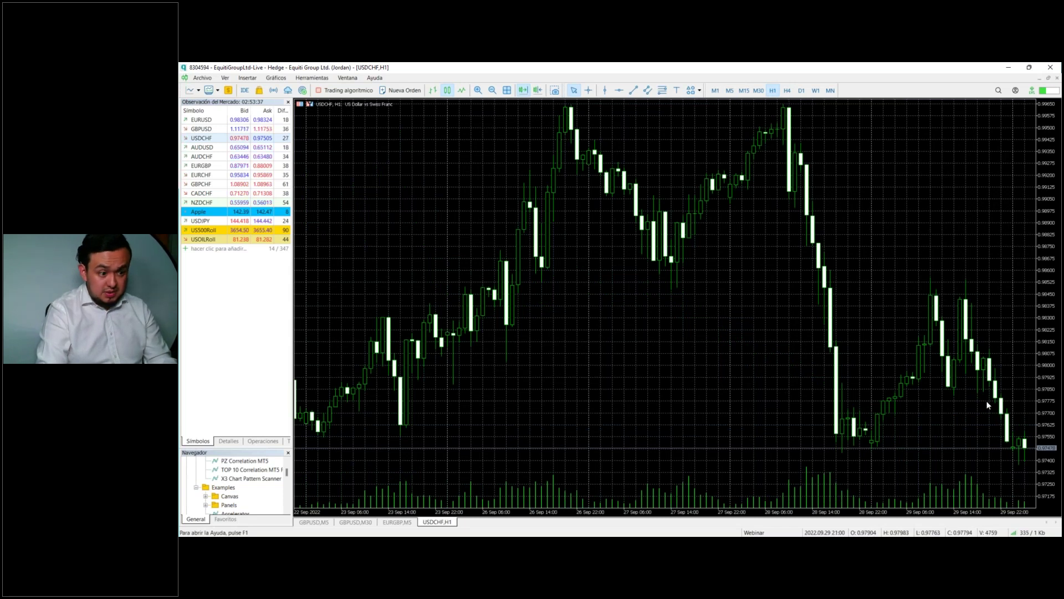
Step: Read USDCHF prices with the crosshair, then minimize the platform to reveal the presentation
middle_click(863, 347)
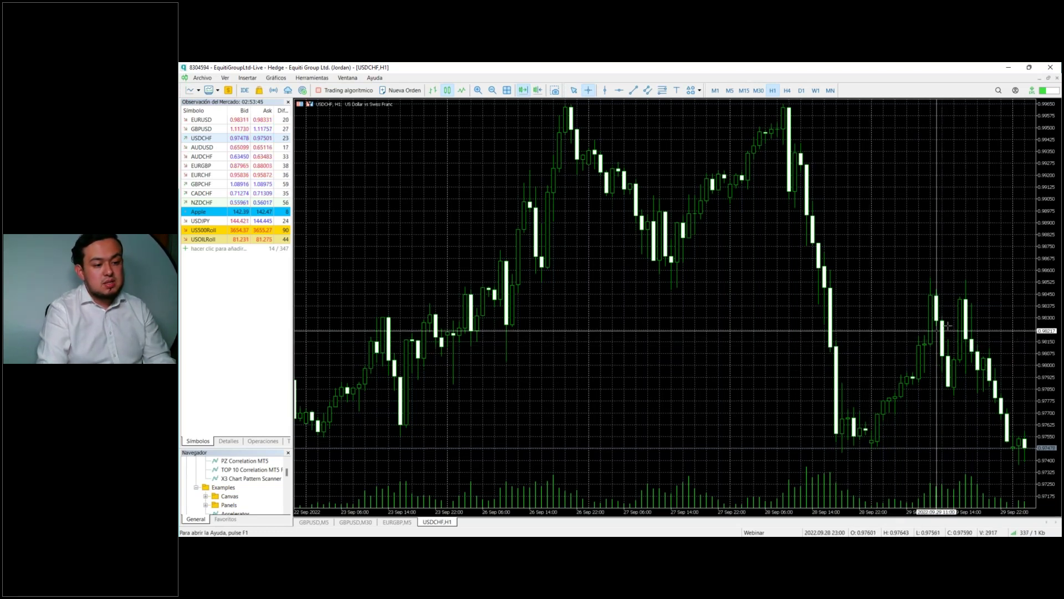
mouse_move(1013, 446)
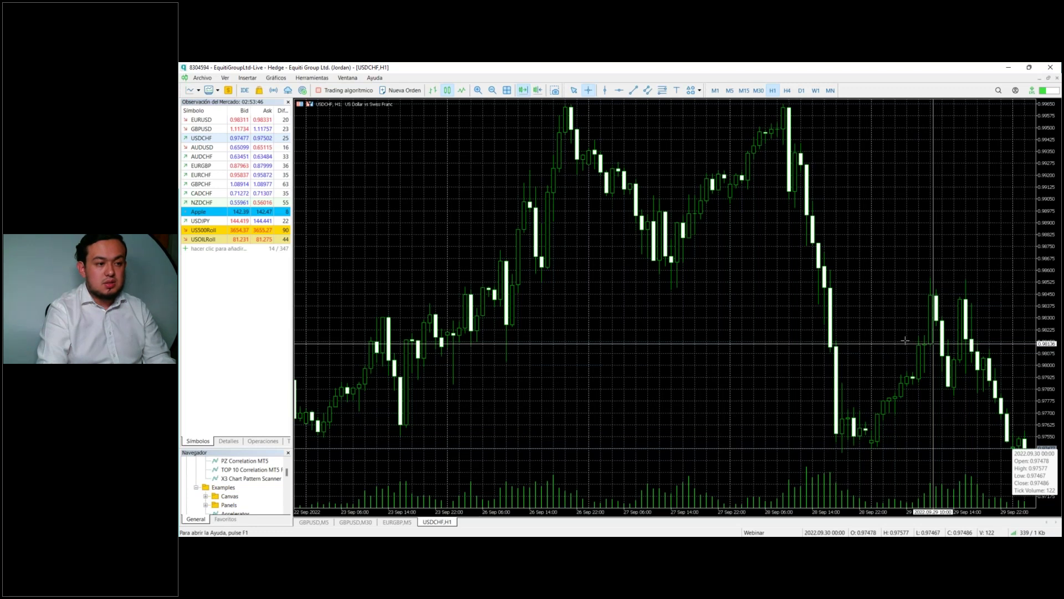
middle_click(896, 362)
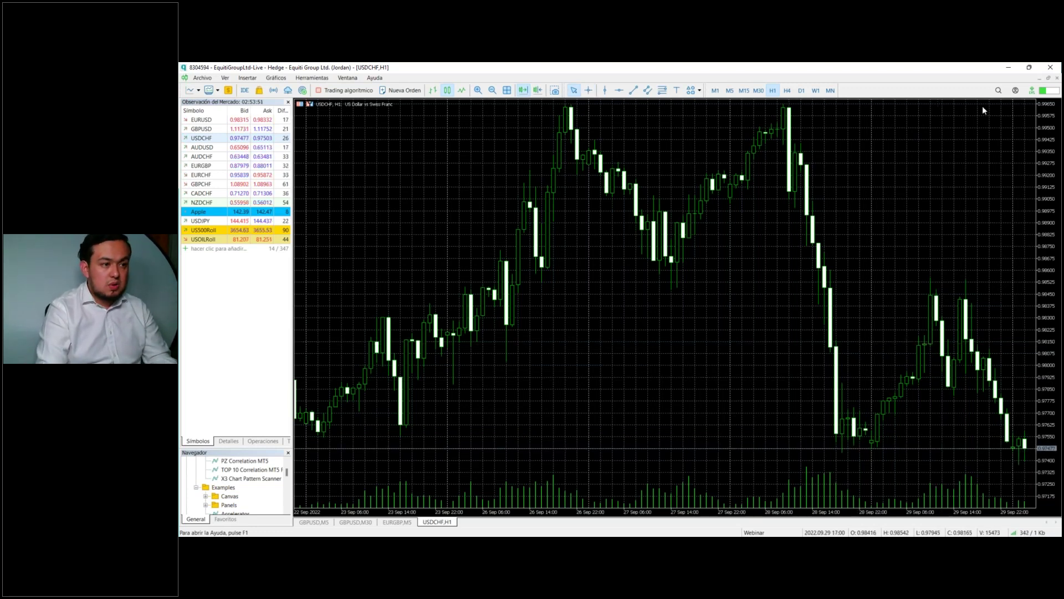
click(1008, 69)
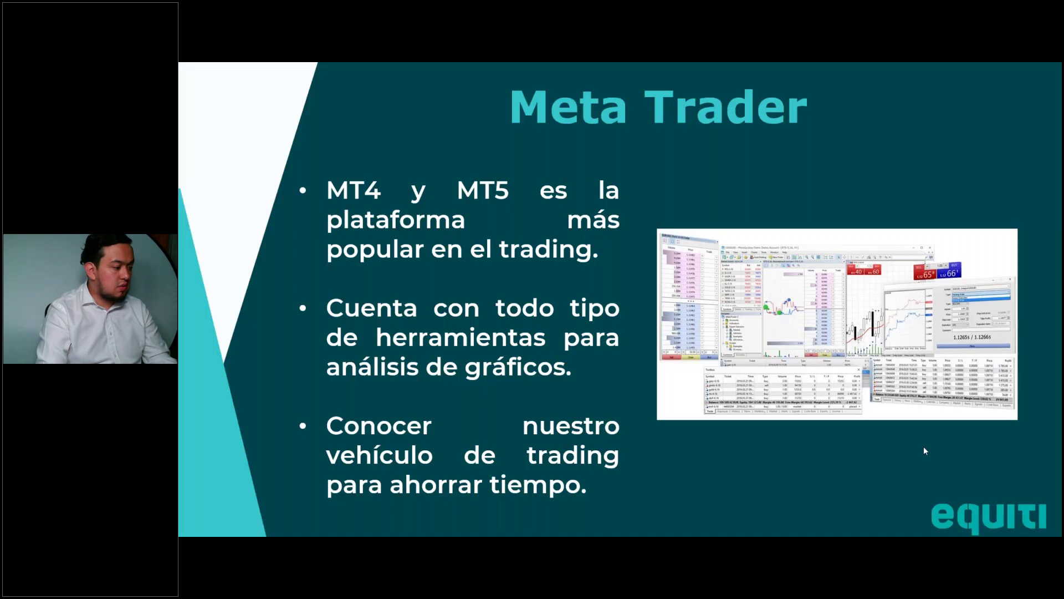
Step: Alt+Tab through the demo terminal to the live terminal showing the USDCHF H1 chart
key(alt+Tab)
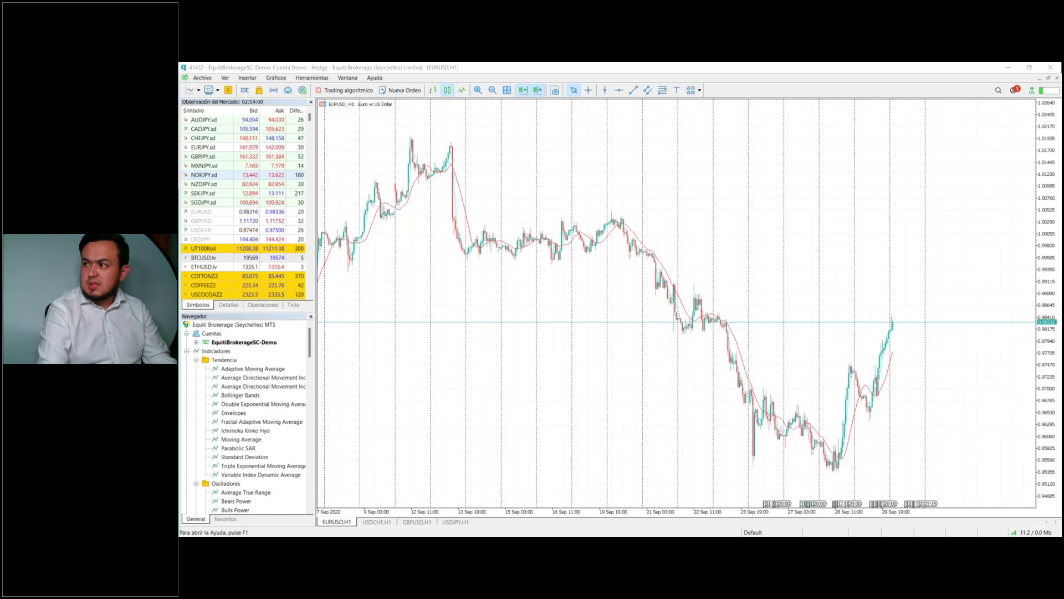
key(alt+Tab)
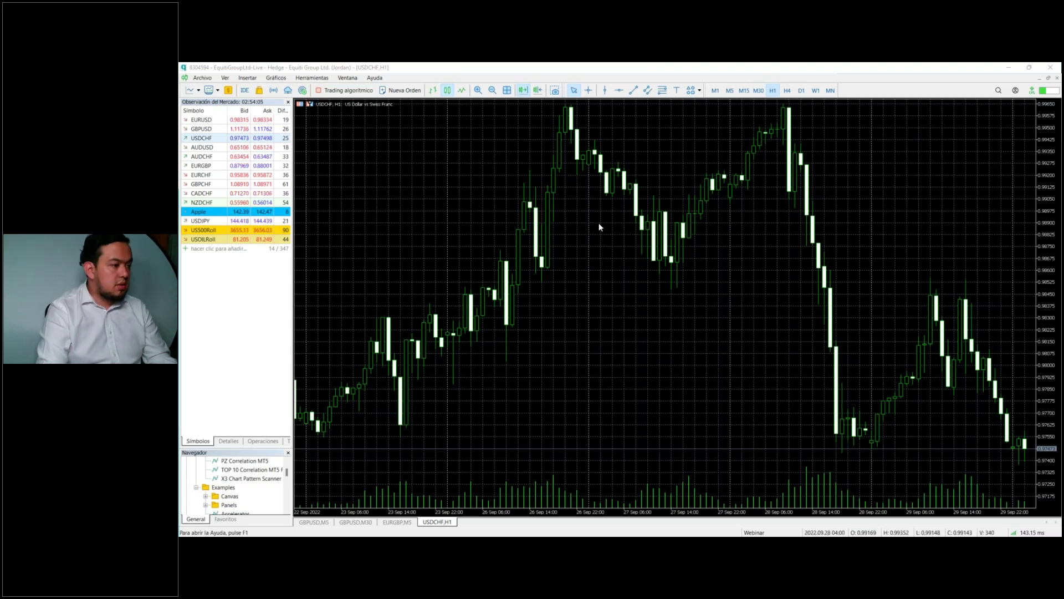
Step: Make the Navigator panel taller by dragging its splitter with Market Watch upward
click(565, 220)
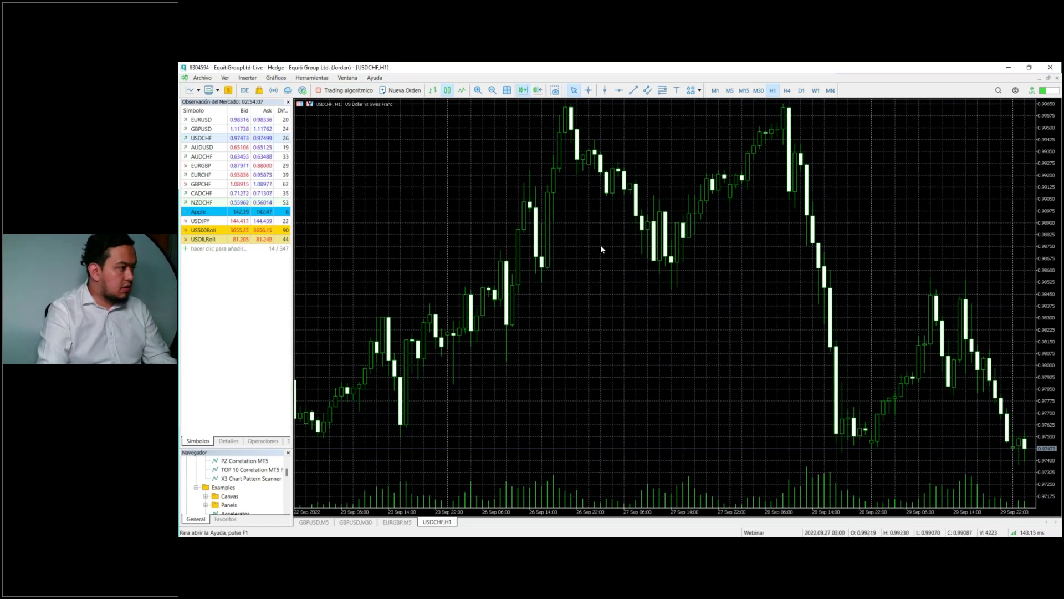
drag(253, 447, 289, 300)
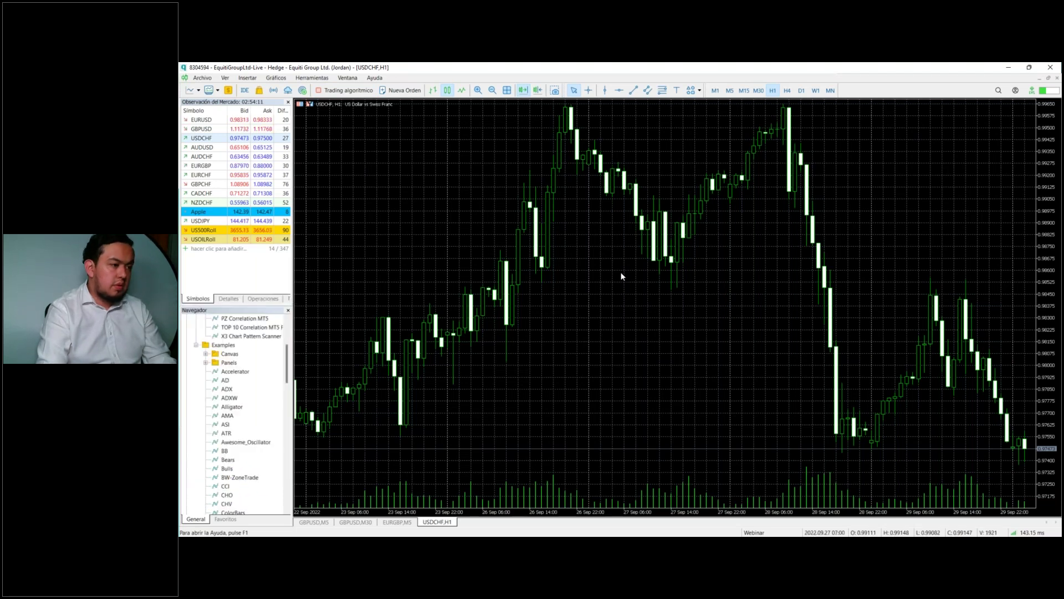
click(589, 91)
click(574, 90)
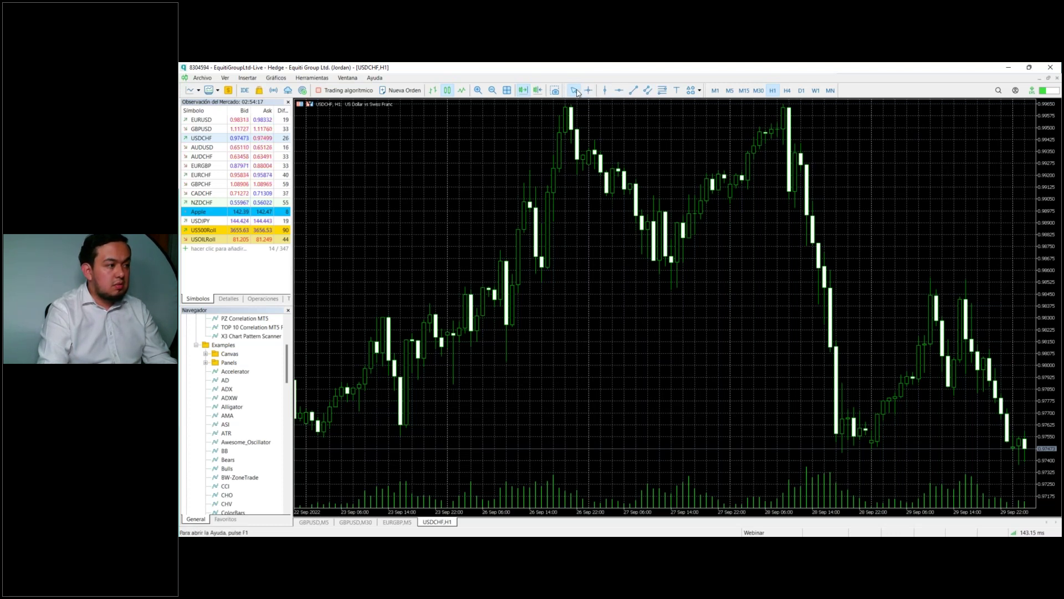
Step: Enable Chart Shift and Auto Scroll on the USDCHF H1 chart
drag(745, 221, 648, 245)
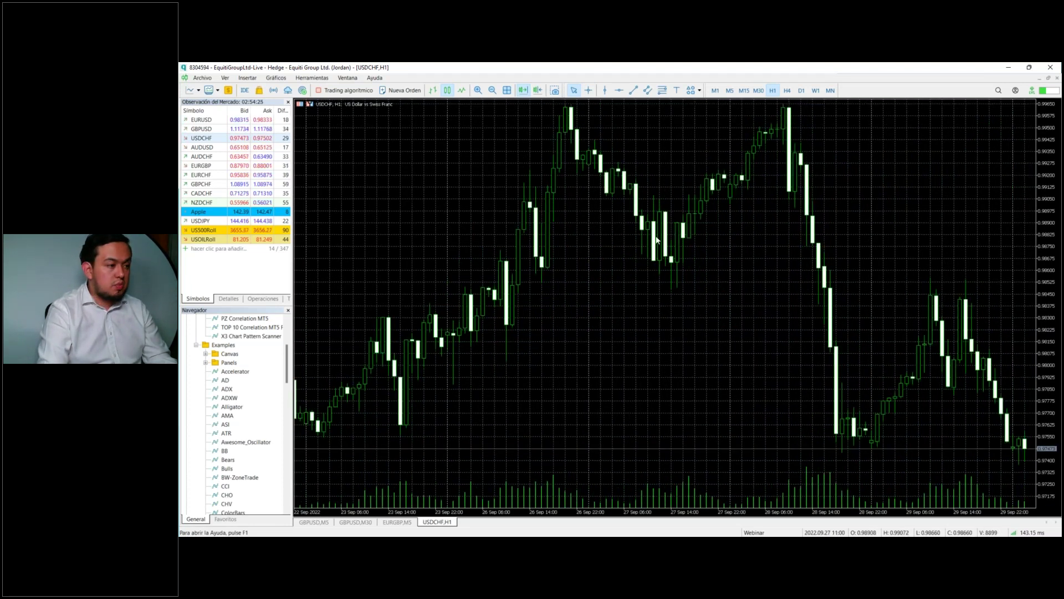
scroll(656, 235, down, 3)
scroll(657, 239, up, 3)
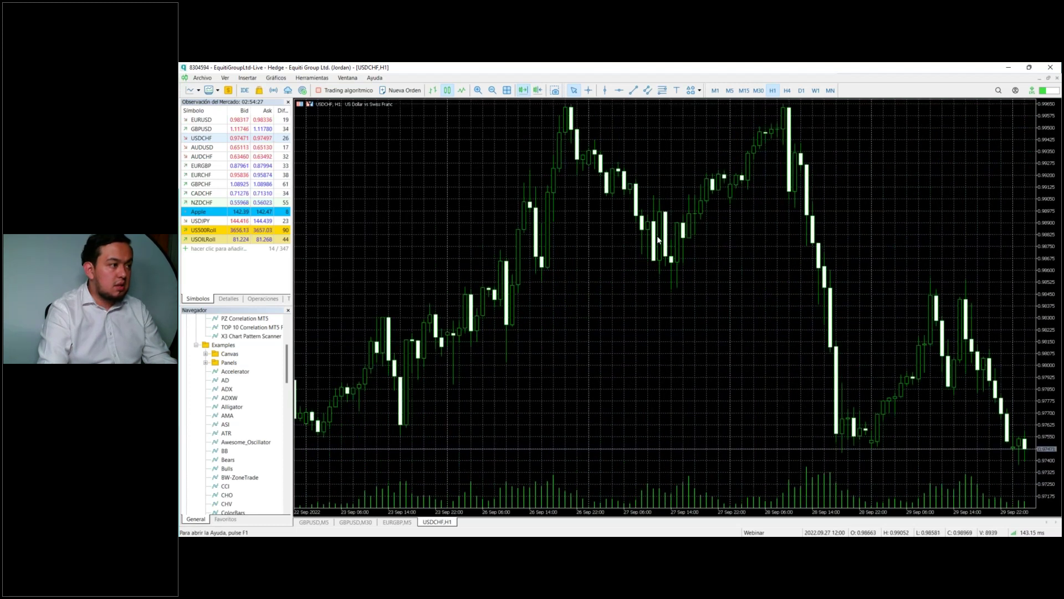
click(537, 90)
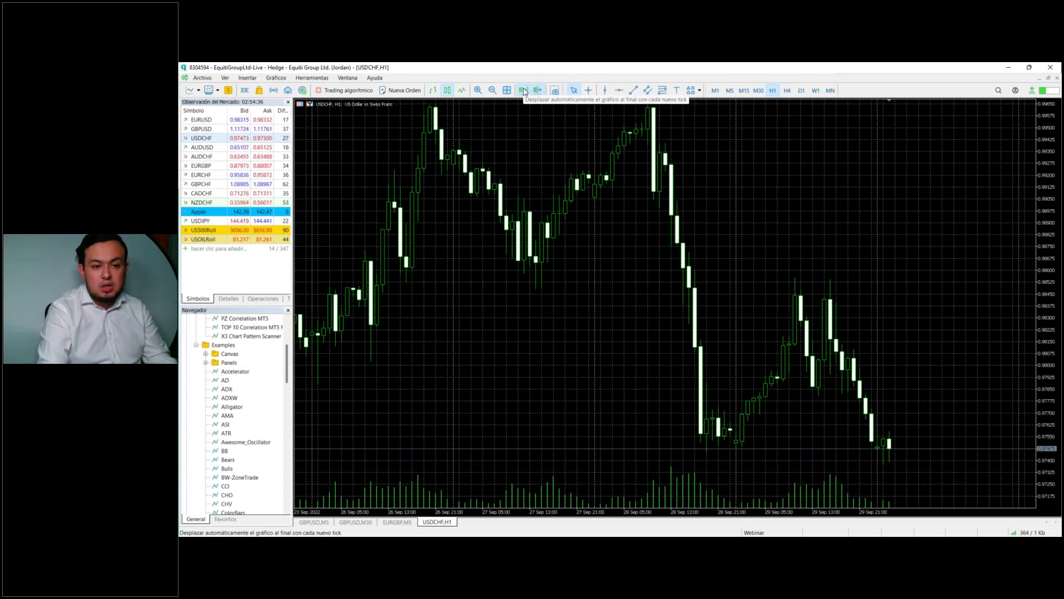
scroll(564, 255, down, 5)
scroll(563, 261, down, 10)
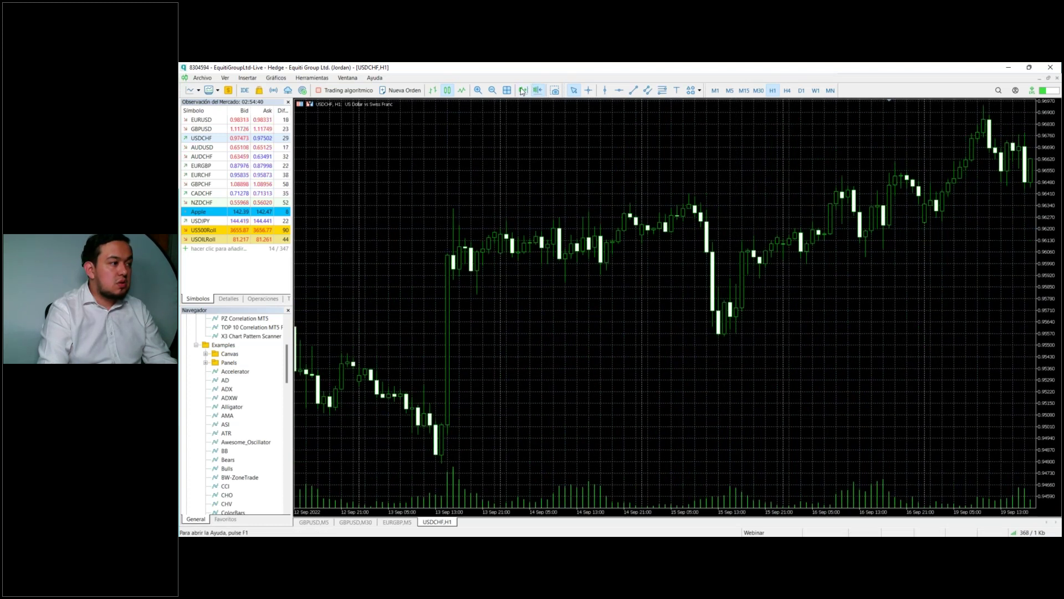
click(521, 91)
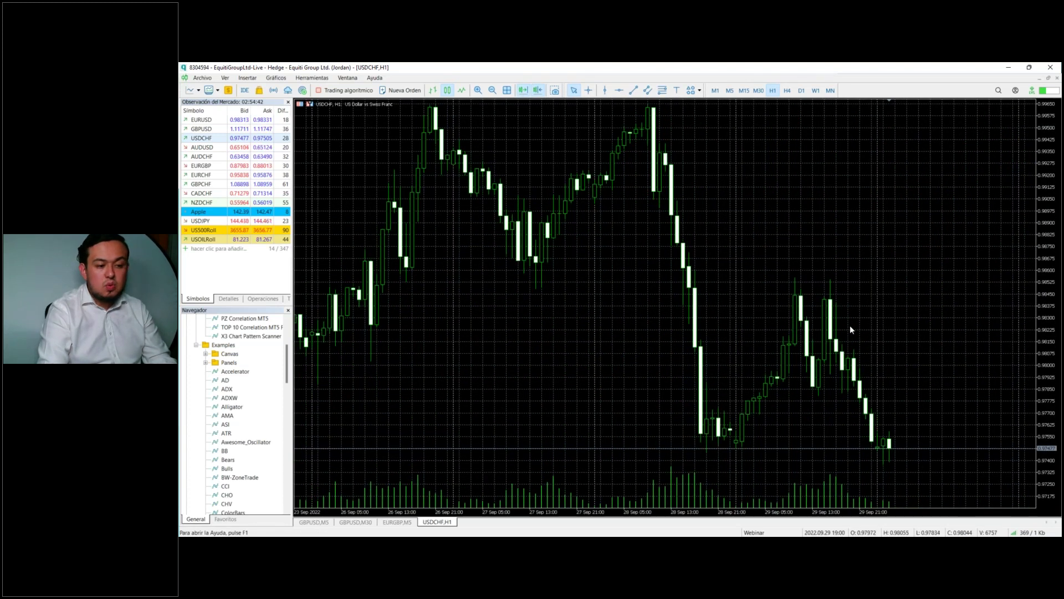
scroll(850, 326, down, 8)
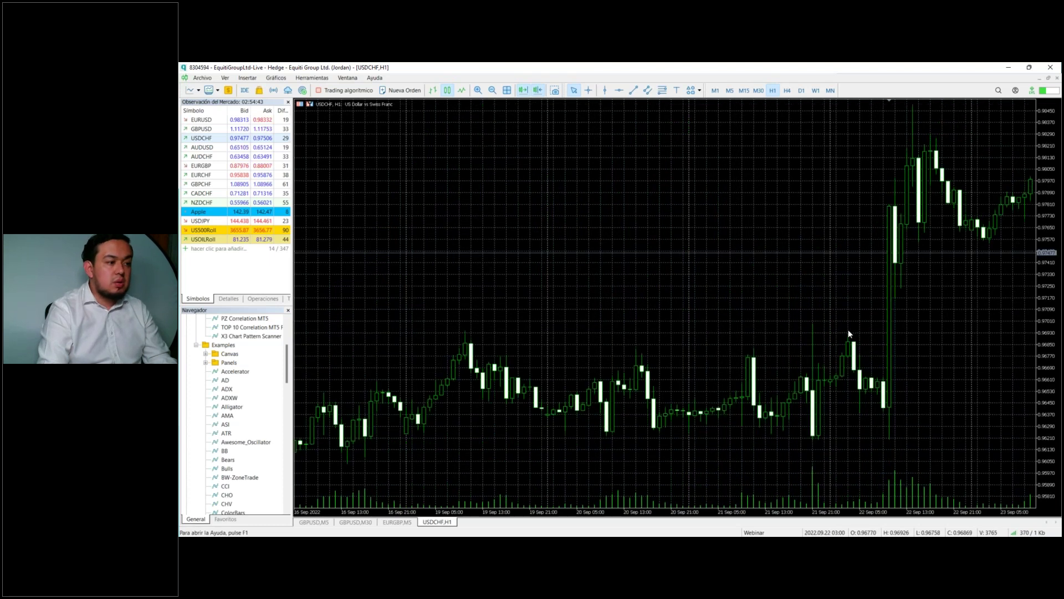
scroll(840, 334, down, 15)
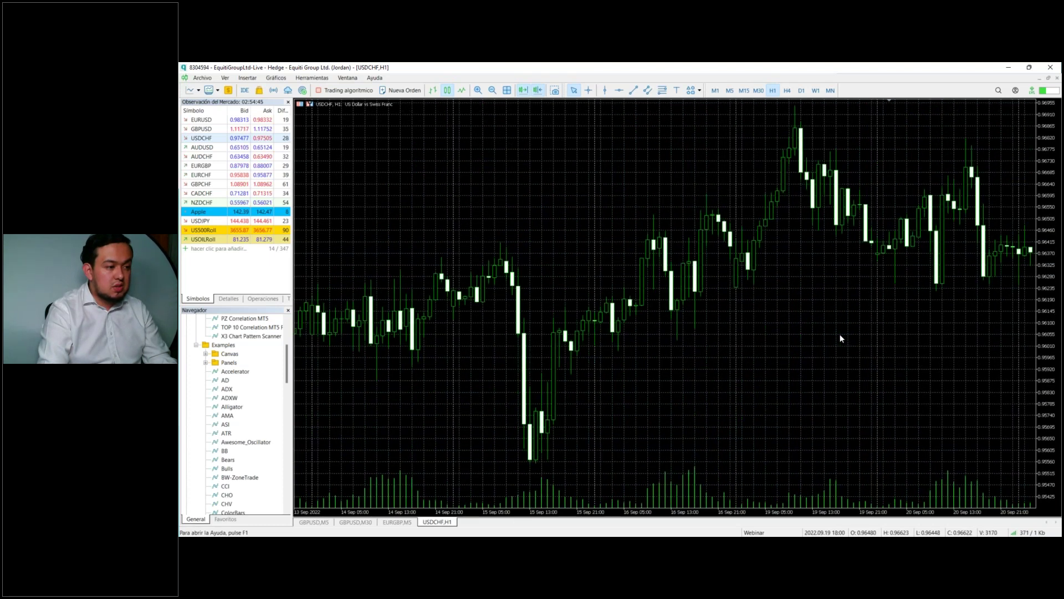
scroll(840, 334, down, 15)
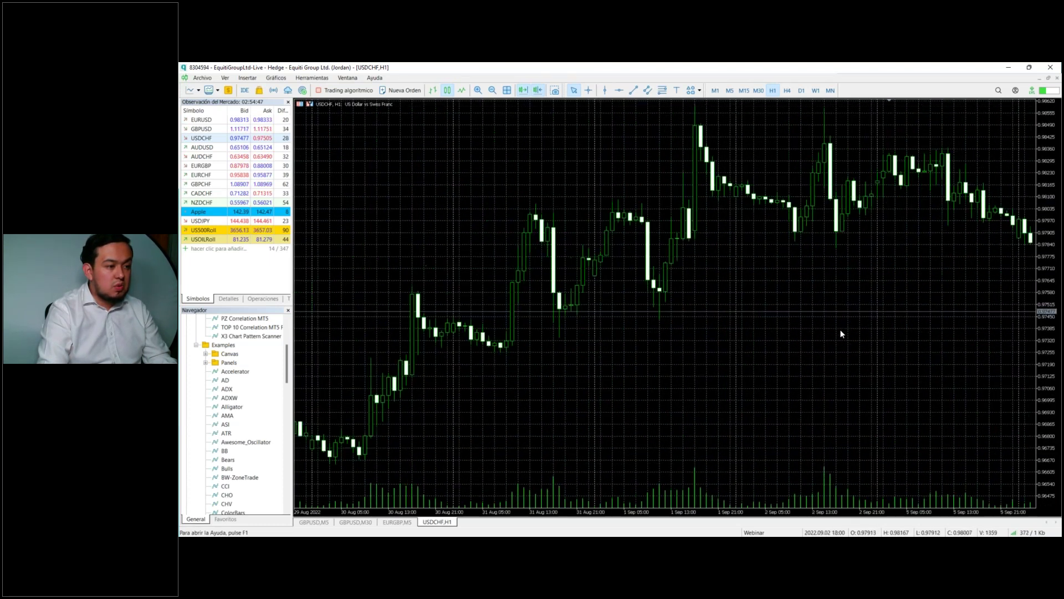
scroll(826, 314, up, 20)
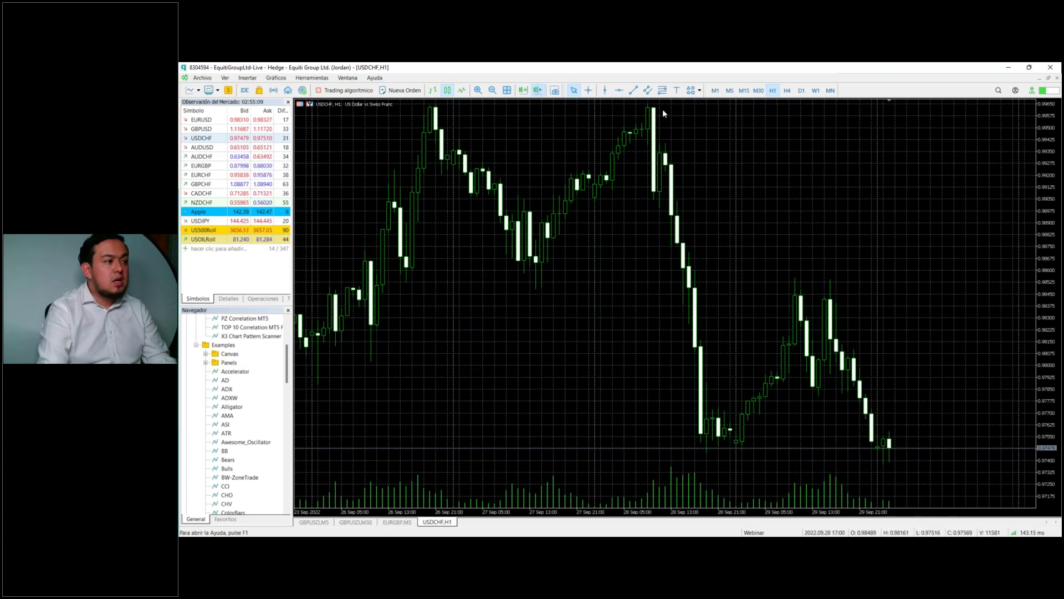
Step: Place a price label sign on the USDCHF chart
click(699, 90)
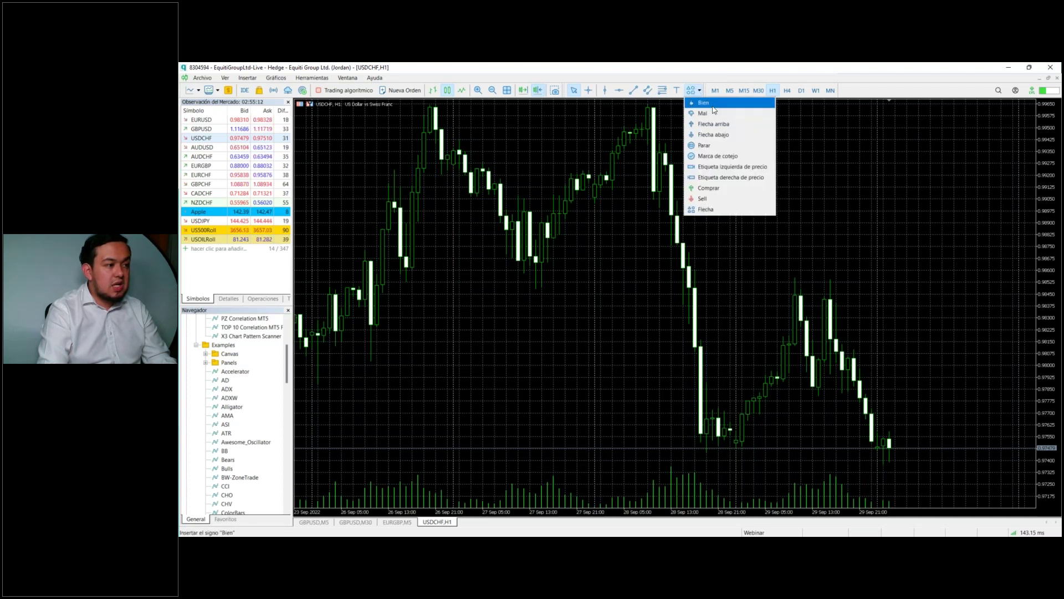
click(714, 178)
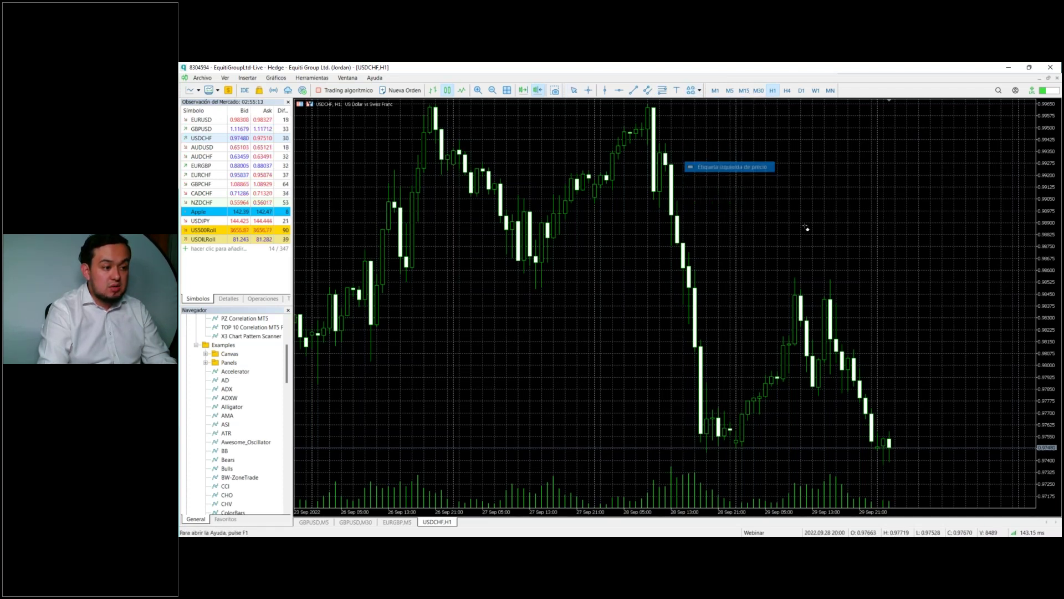
click(953, 283)
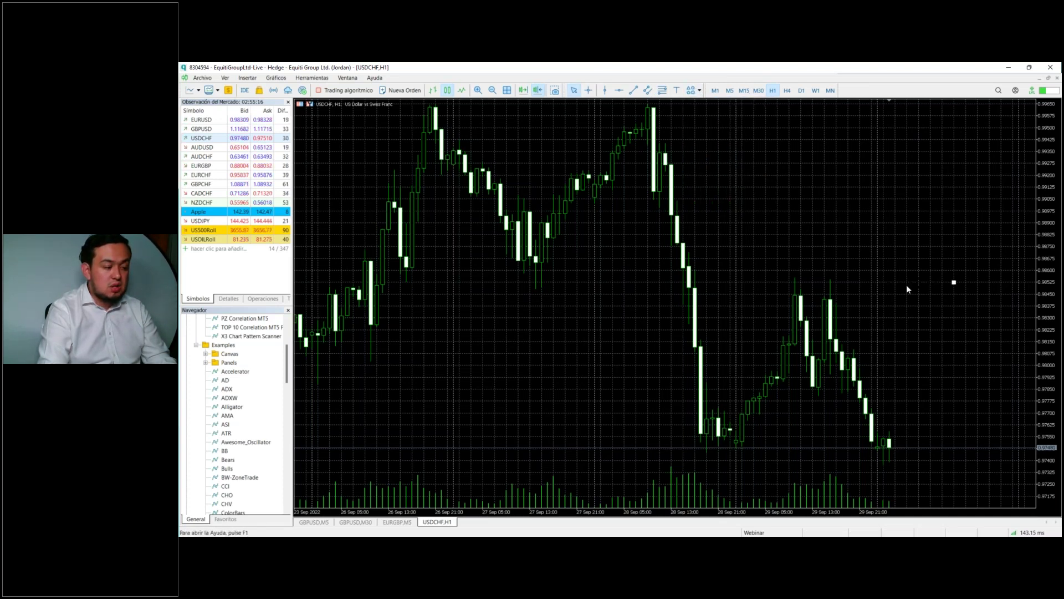
Step: On the GBPUSD M5 chart, draw a horizontal level line and a vertical line near the newest candles
click(314, 522)
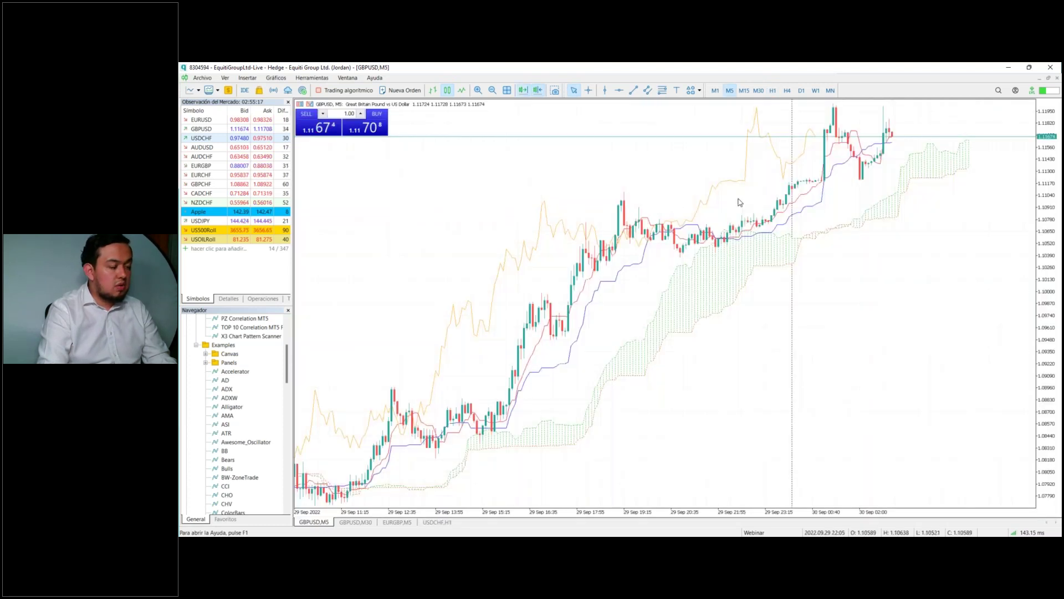
click(619, 91)
drag(687, 187, 679, 173)
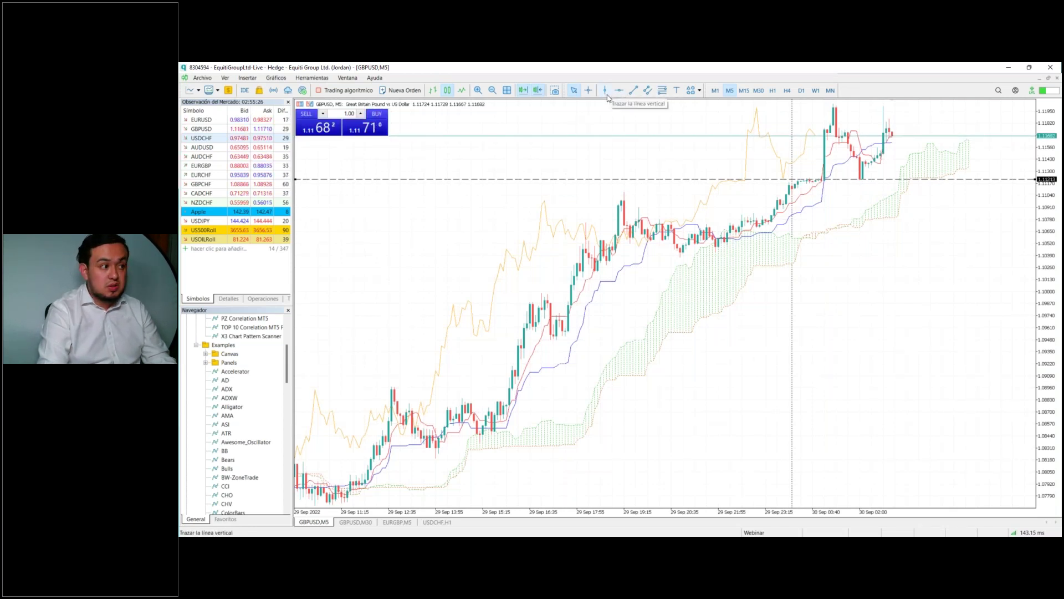
click(606, 92)
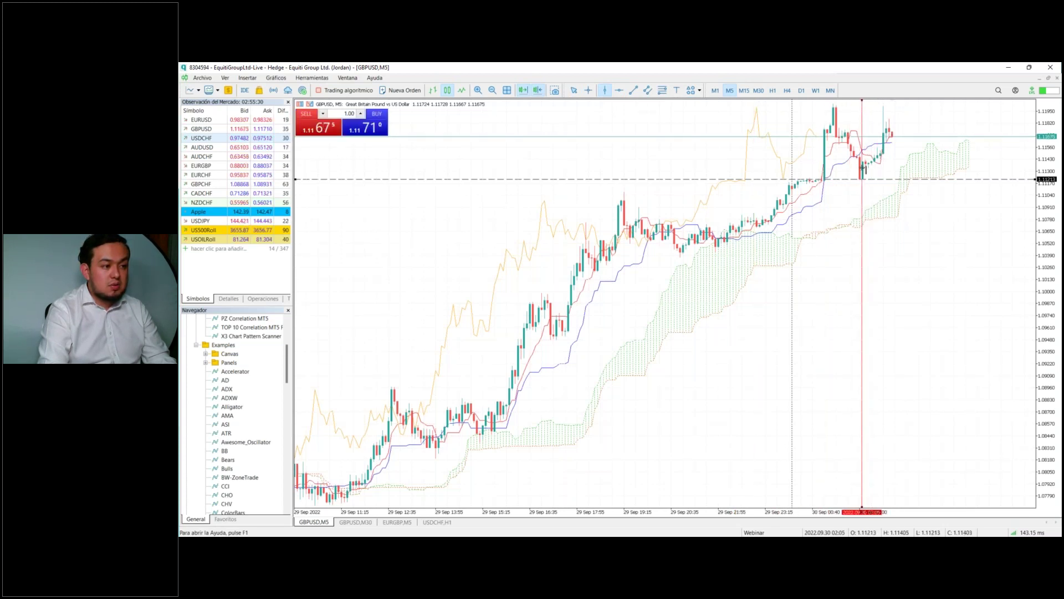
click(863, 277)
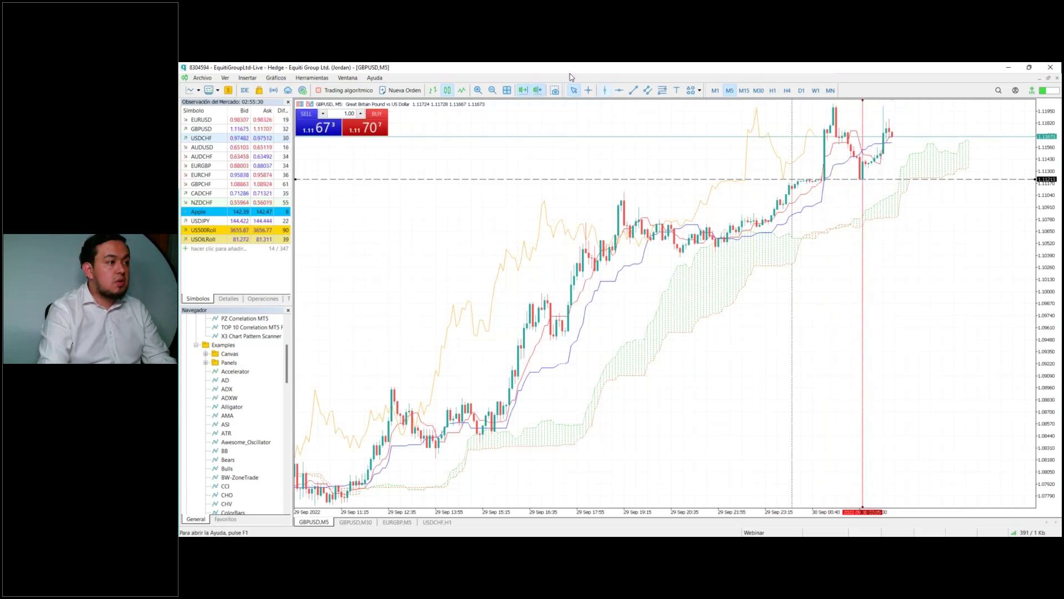
Step: Add a left price label at 1.11213, then draw a Fibonacci retracement and delete it
click(699, 90)
click(720, 166)
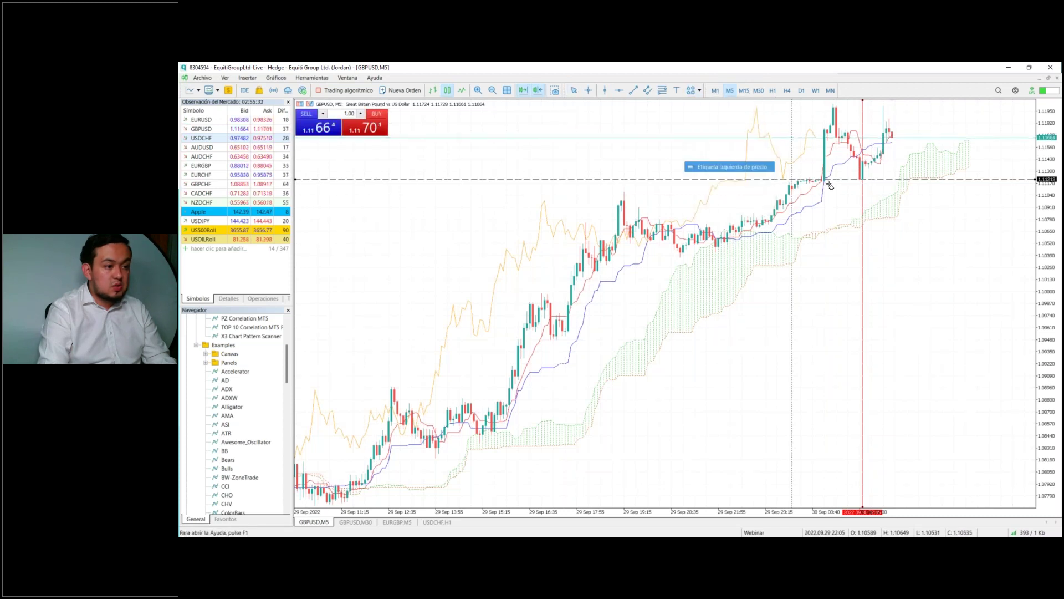
click(983, 179)
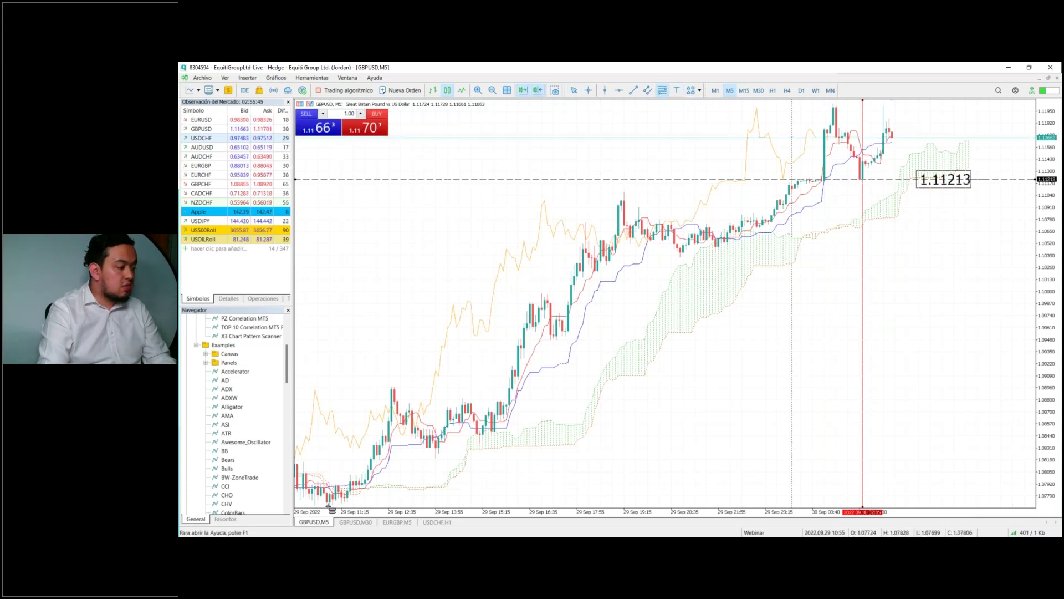
drag(331, 505, 882, 108)
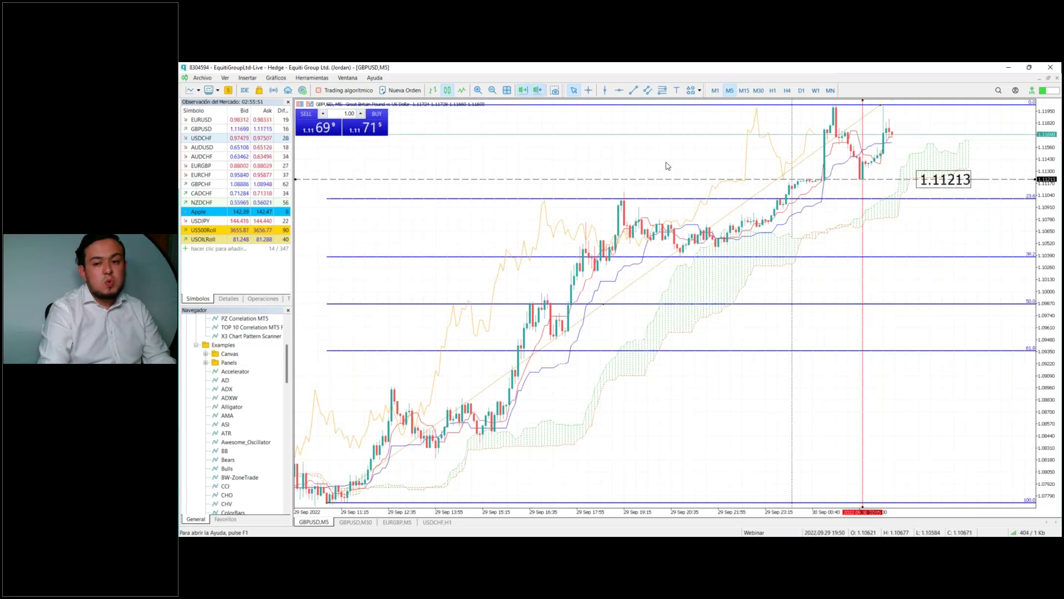
key(Delete)
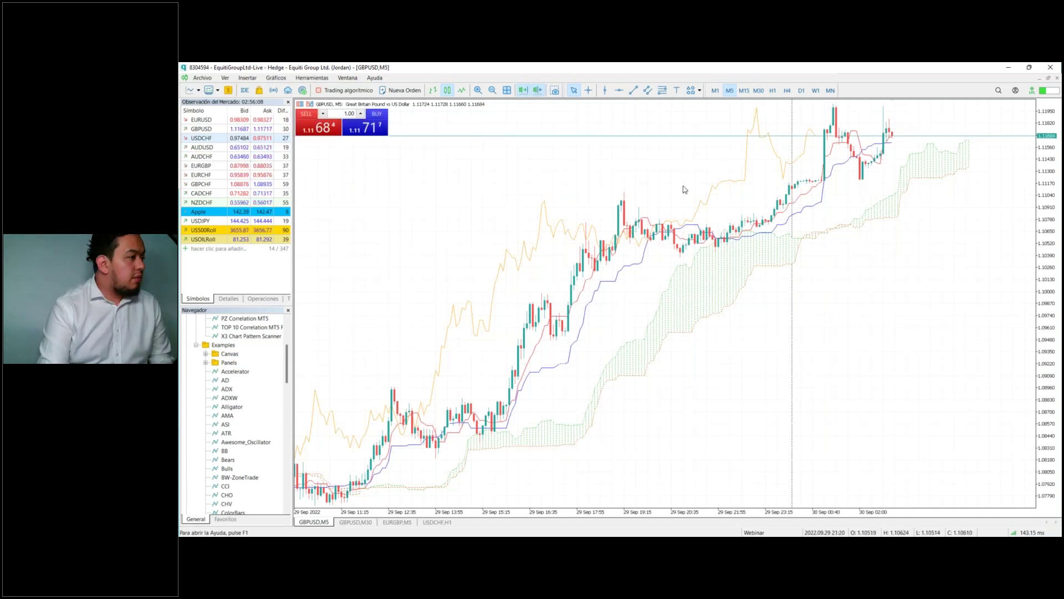
click(493, 91)
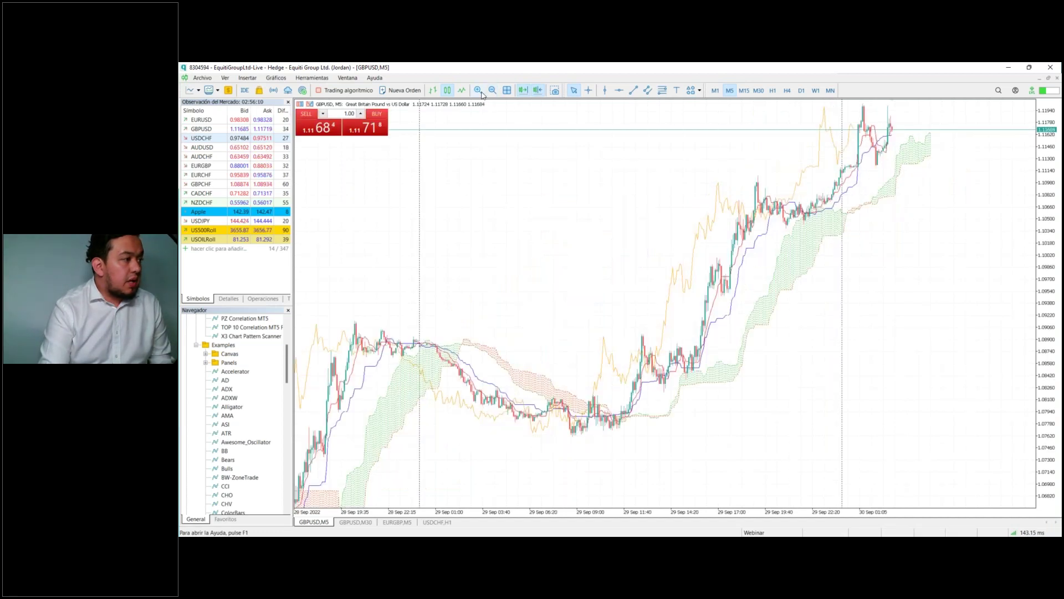
click(478, 90)
click(492, 91)
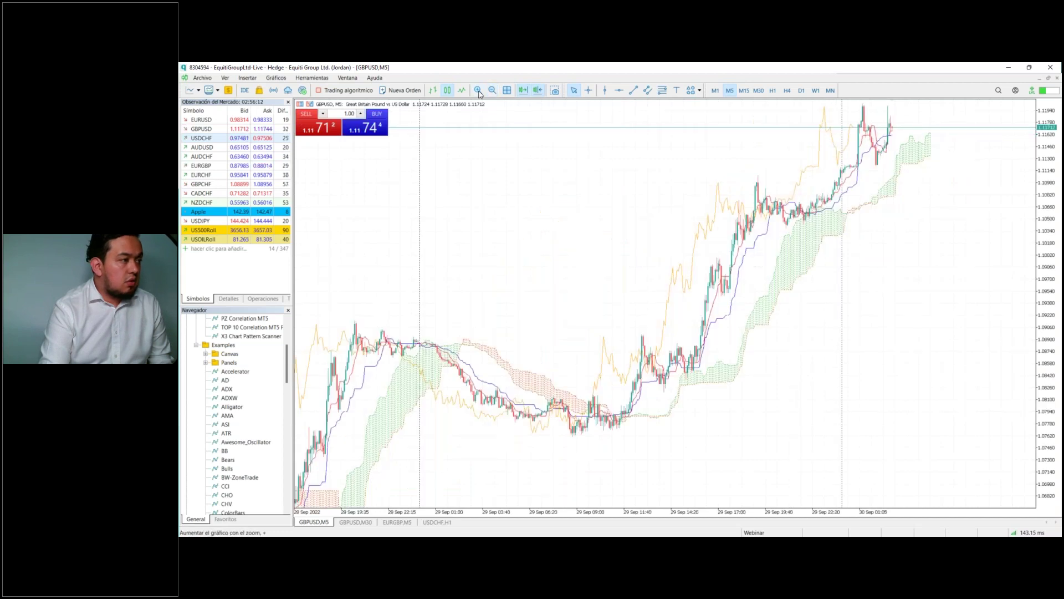
click(479, 91)
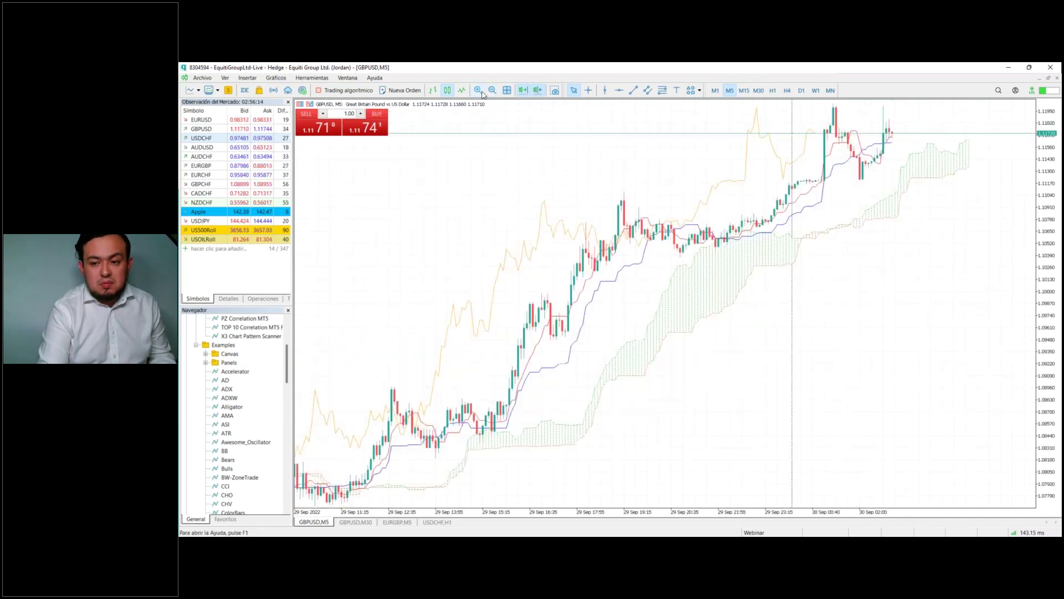
click(479, 91)
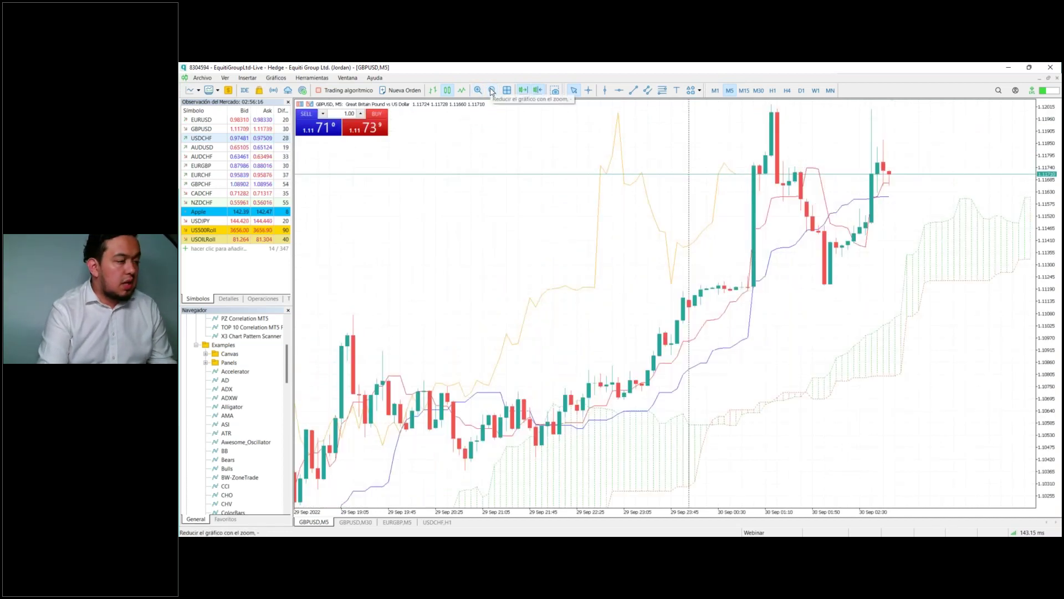
click(491, 91)
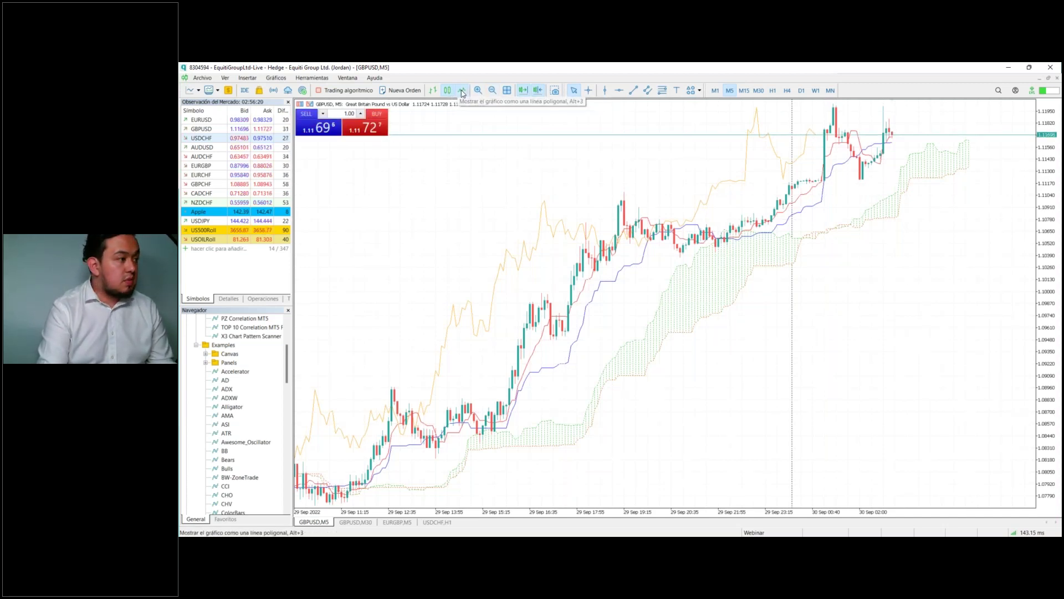
click(463, 92)
click(448, 92)
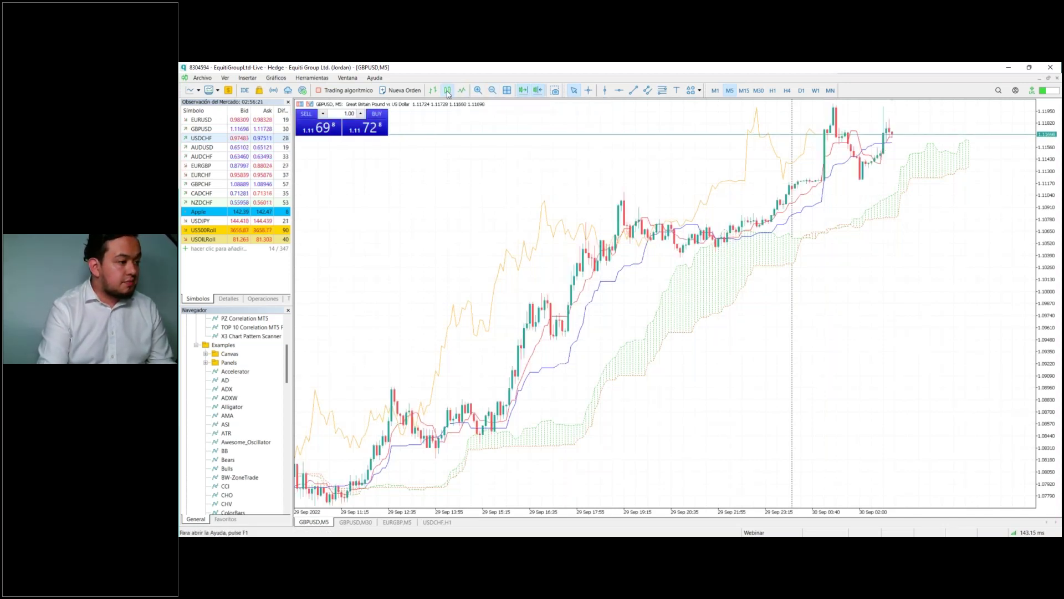
right_click(635, 265)
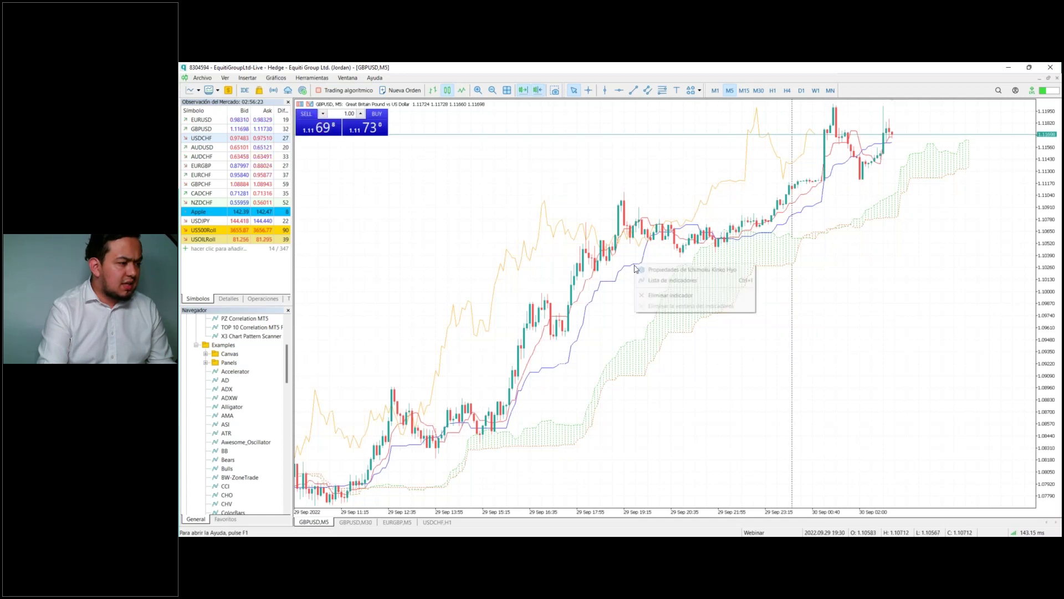
click(644, 295)
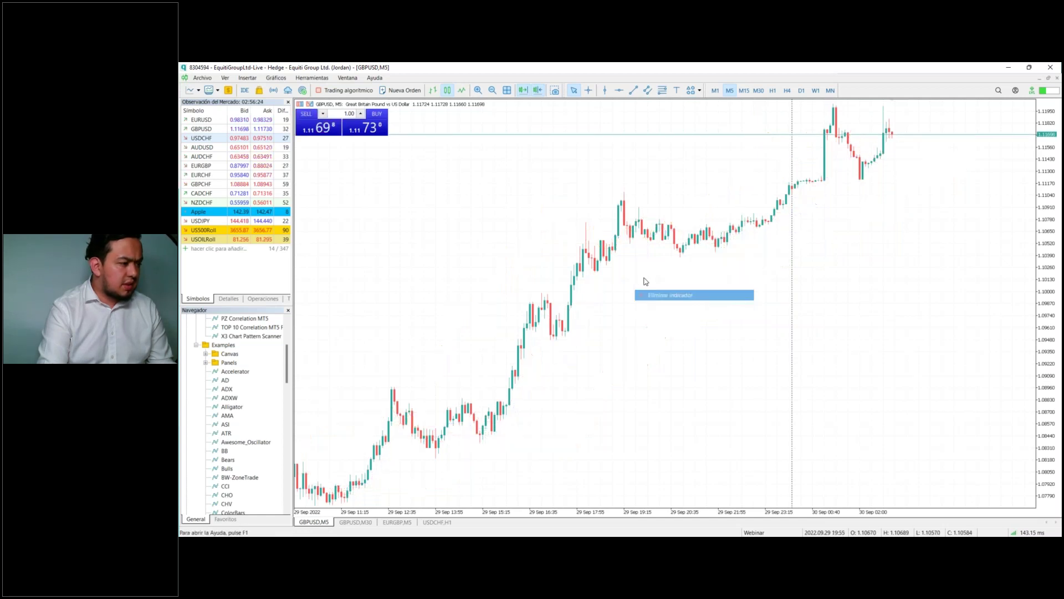
click(434, 92)
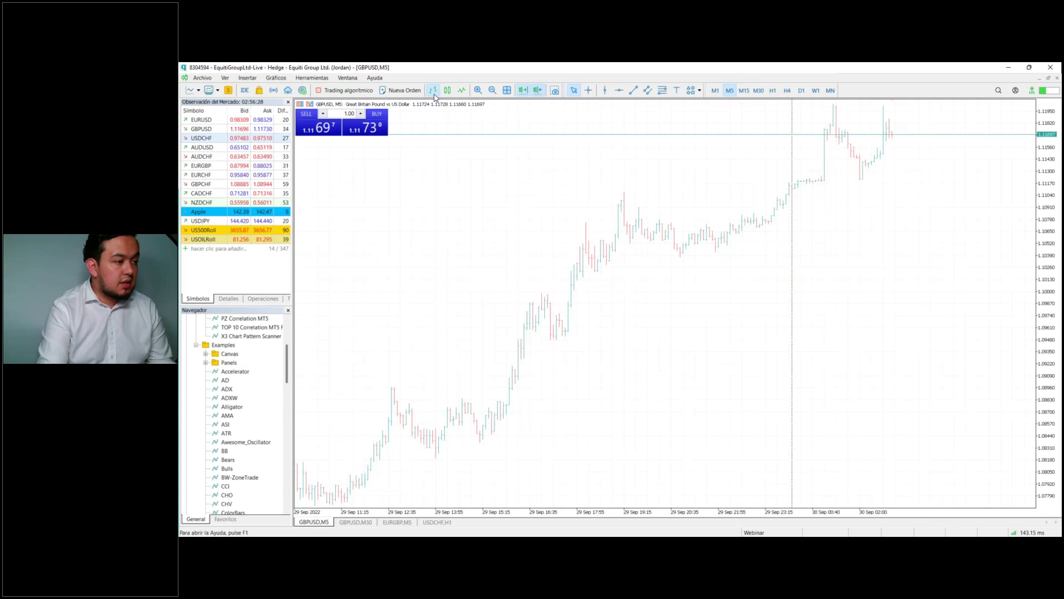
click(448, 92)
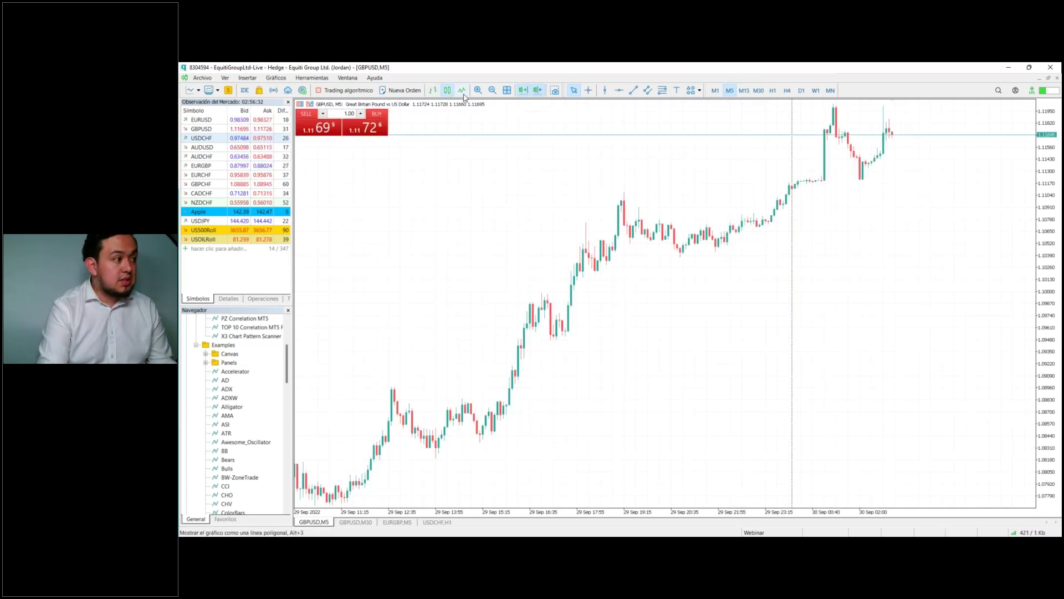
click(463, 93)
click(448, 93)
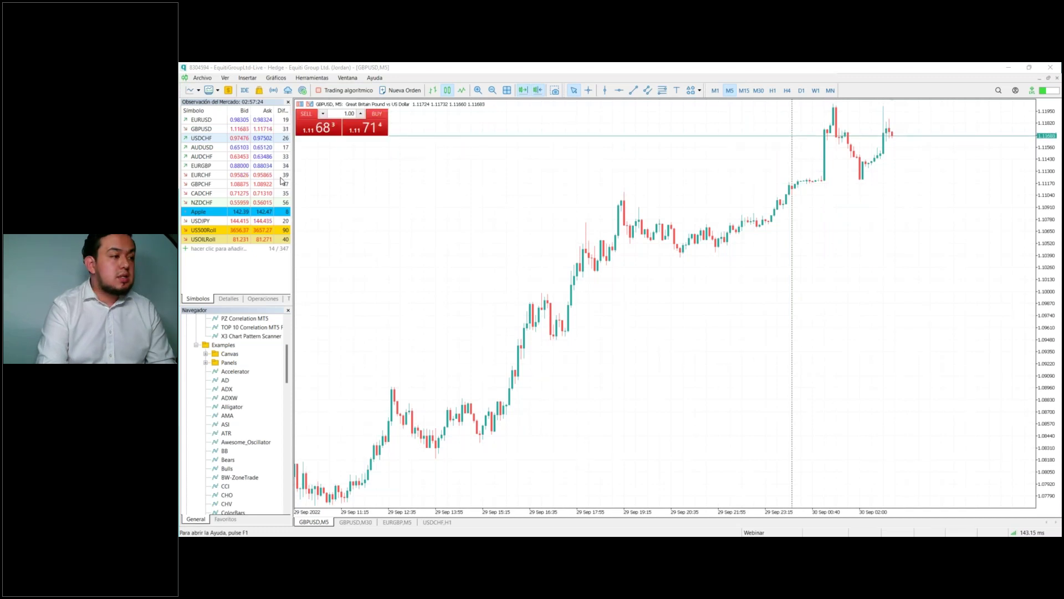
Step: Alt+Tab to the Firefox window showing the Equiti client portal
key(alt+Tab)
Step: Maximize Firefox and go to Plataformas > Análisis > Signal Centre
click(775, 72)
click(214, 318)
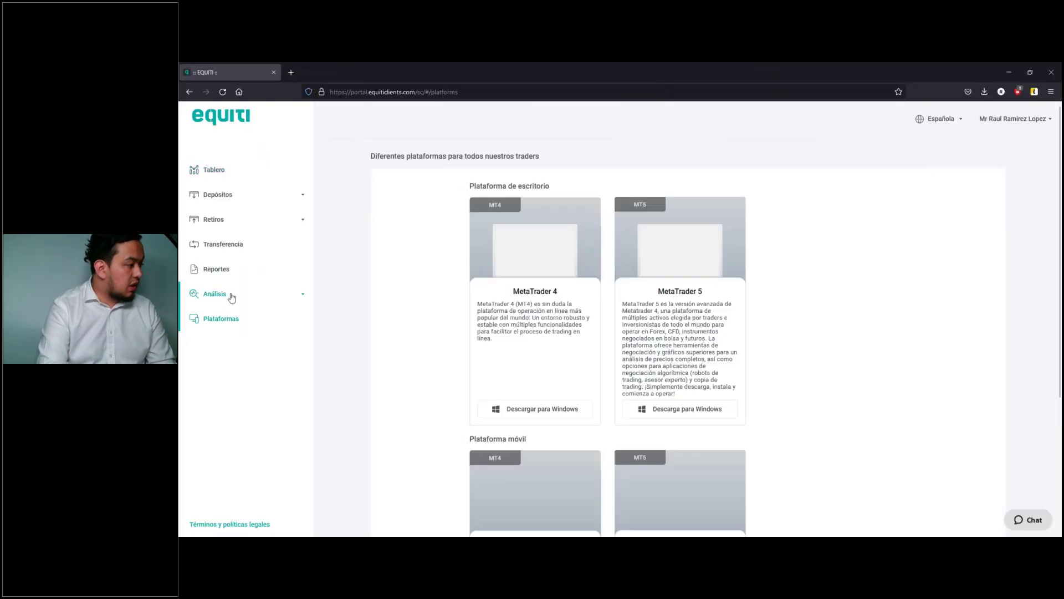
click(232, 294)
scroll(234, 310, down, 1)
click(233, 390)
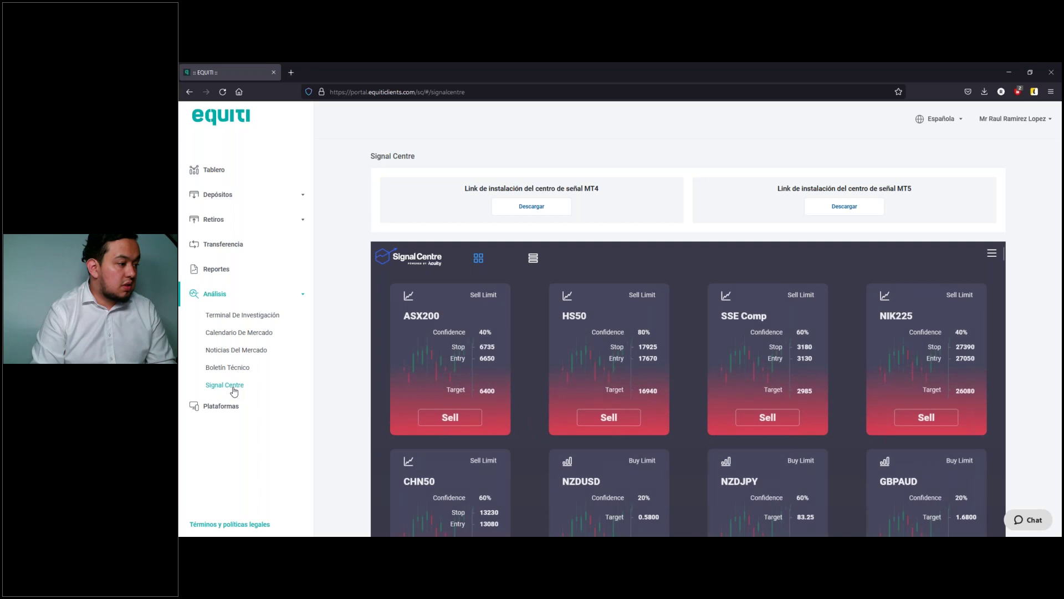
Step: Scroll through the signal cards, such as HS50 Sell Limit and NZDUSD Buy Limit
scroll(656, 329, down, 2)
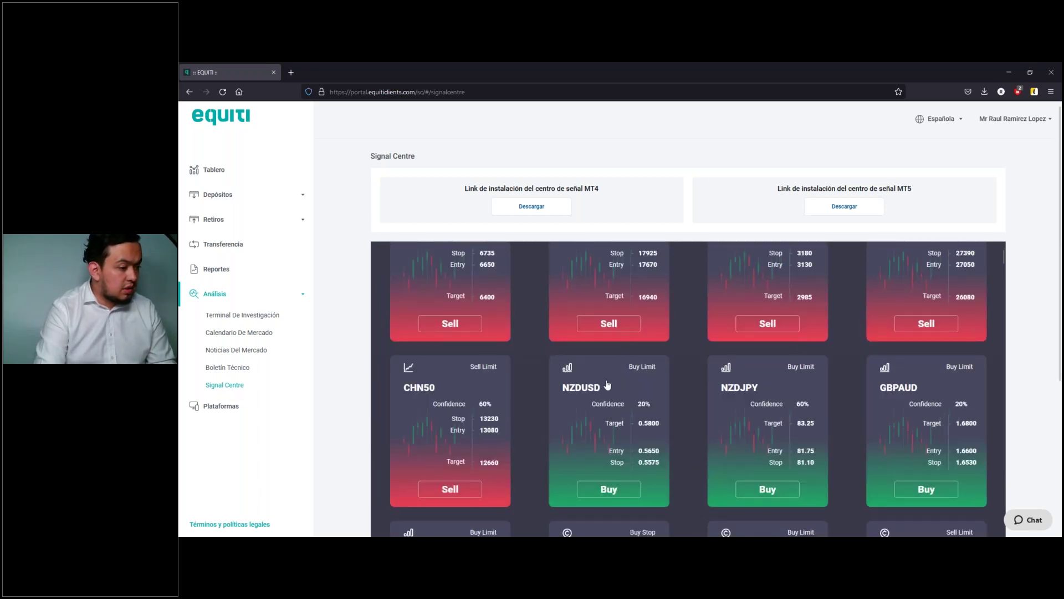
scroll(771, 393, down, 4)
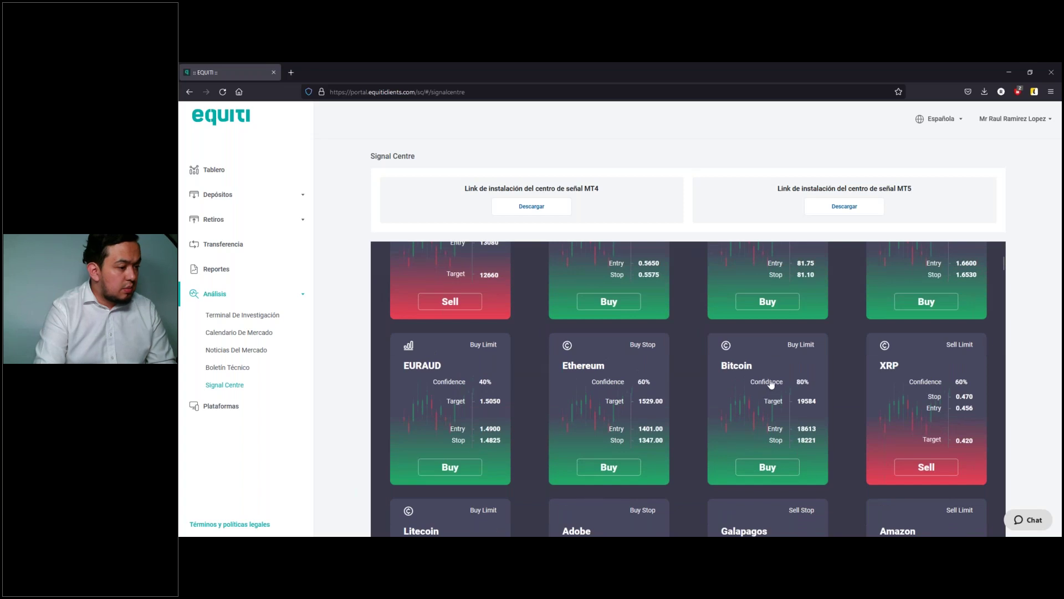
scroll(770, 382, down, 10)
scroll(771, 382, up, 3)
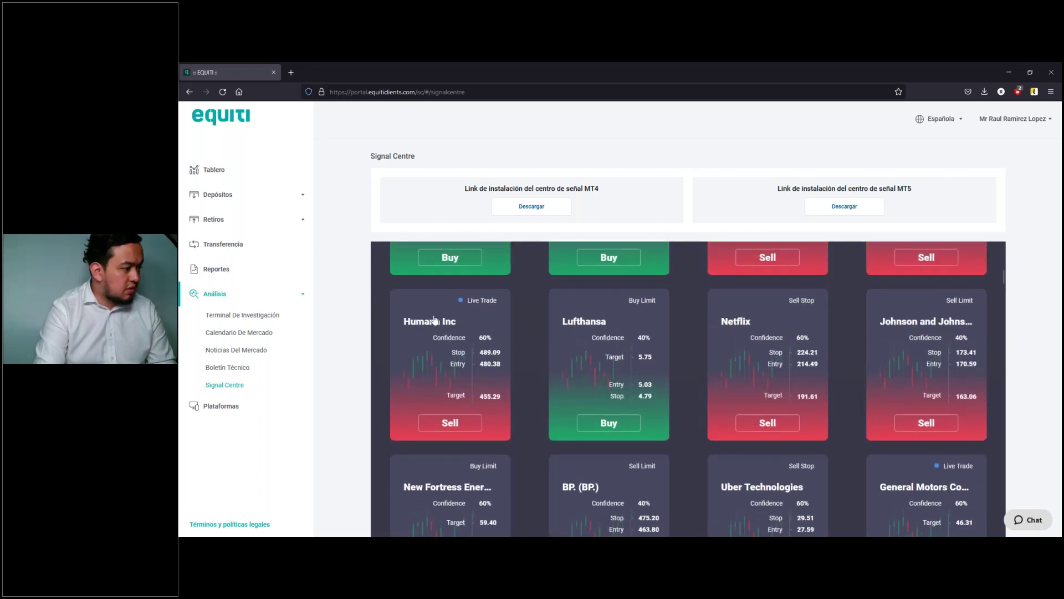
scroll(937, 383, down, 5)
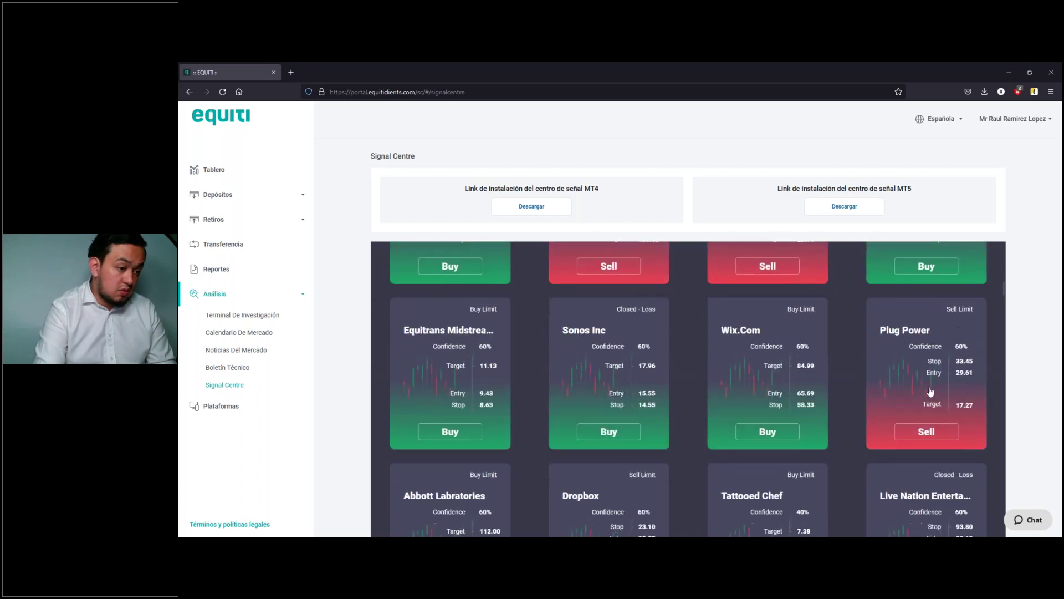
scroll(920, 383, up, 3)
scroll(915, 377, down, 12)
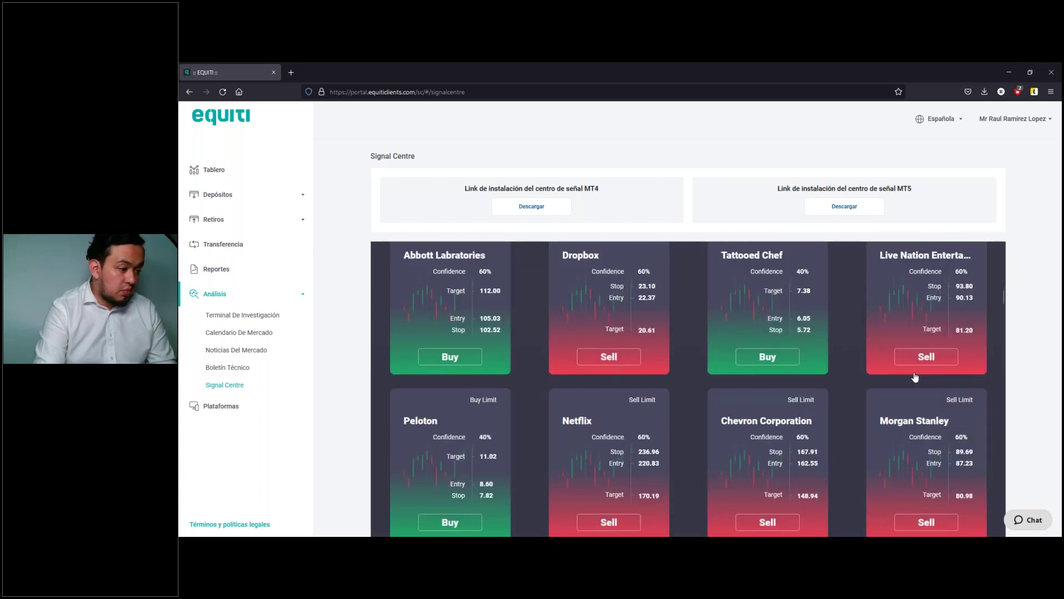
scroll(915, 377, down, 7)
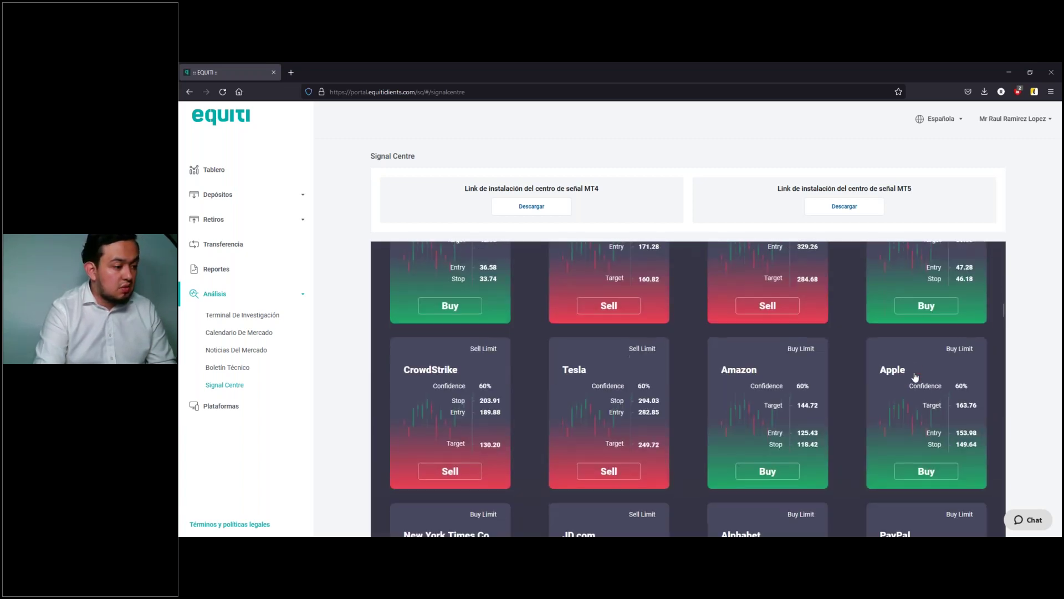
scroll(915, 377, down, 2)
scroll(912, 380, up, 18)
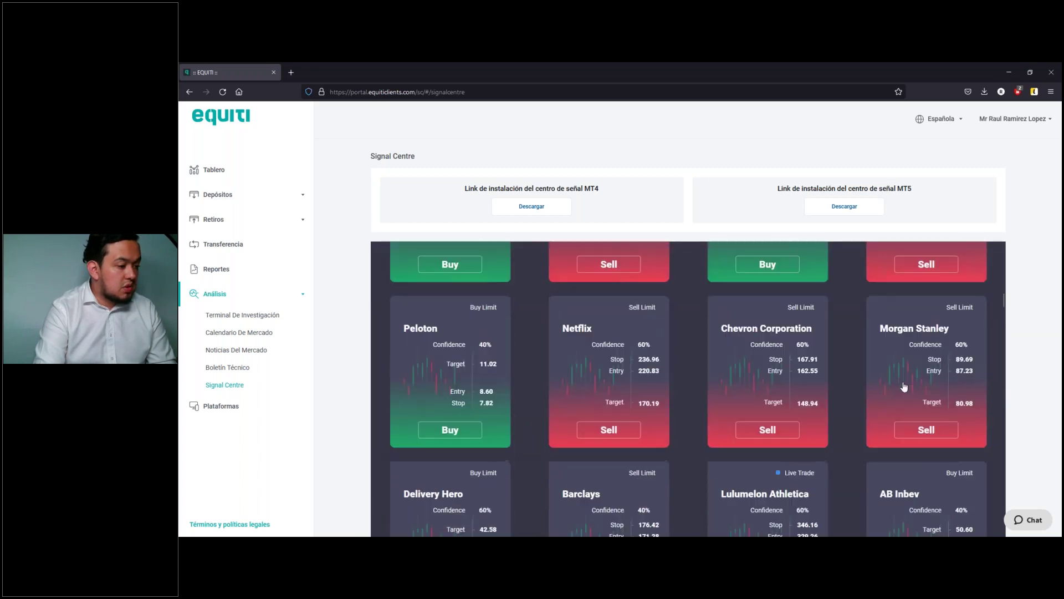
scroll(906, 386, up, 8)
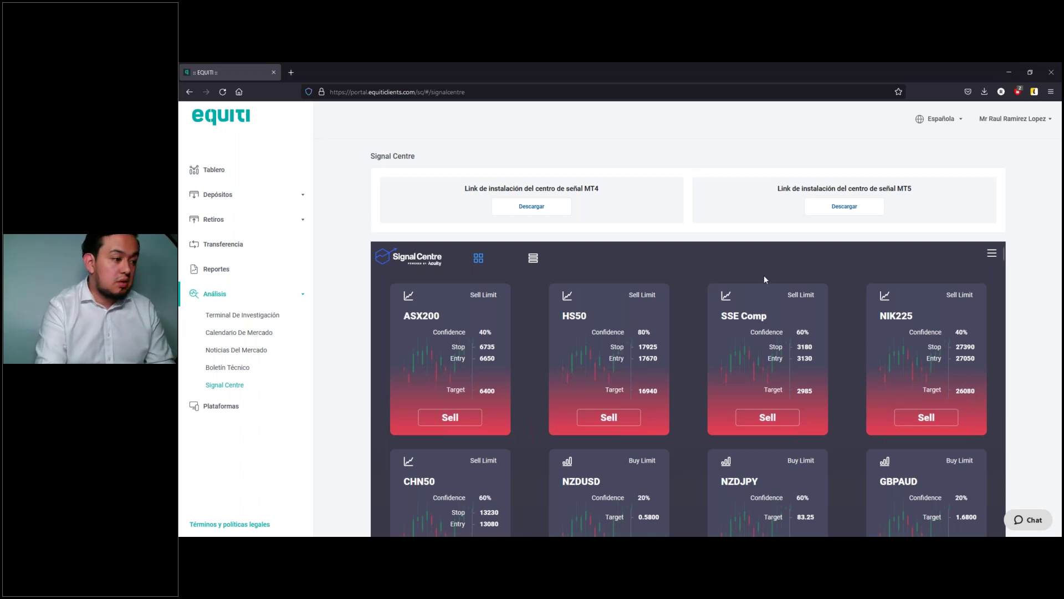
scroll(629, 254, down, 2)
scroll(688, 340, up, 2)
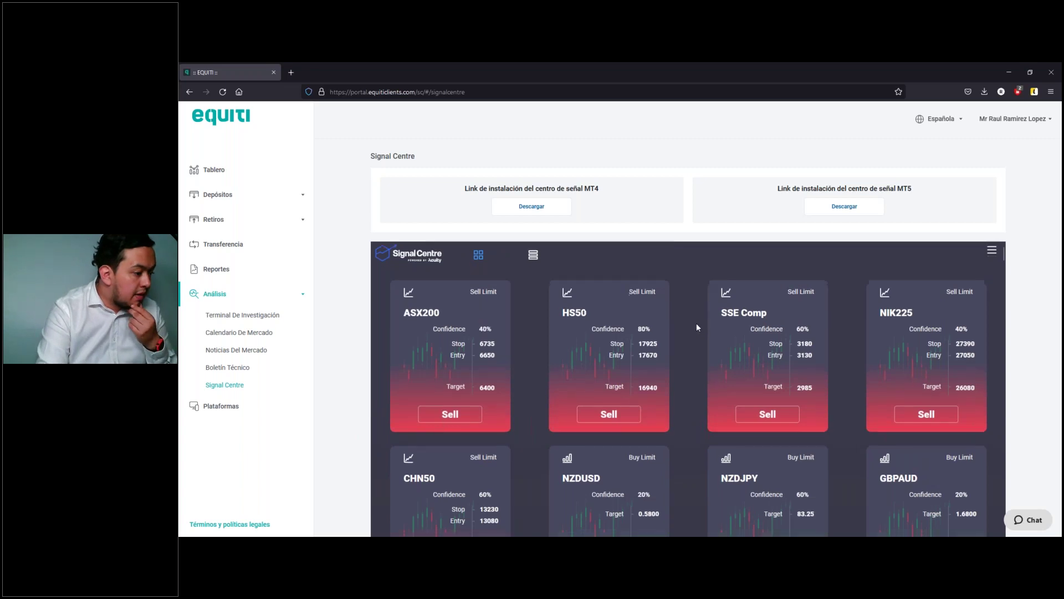
scroll(696, 322, down, 1)
scroll(696, 322, down, 3)
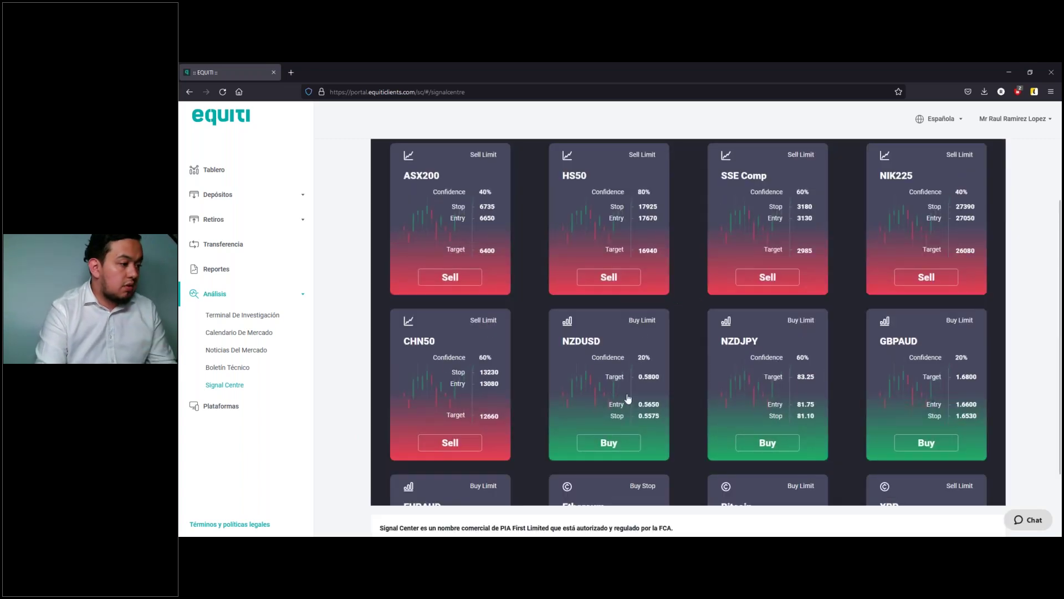
Step: View the NZDUSD signal's details, then go back to the signal list
click(624, 394)
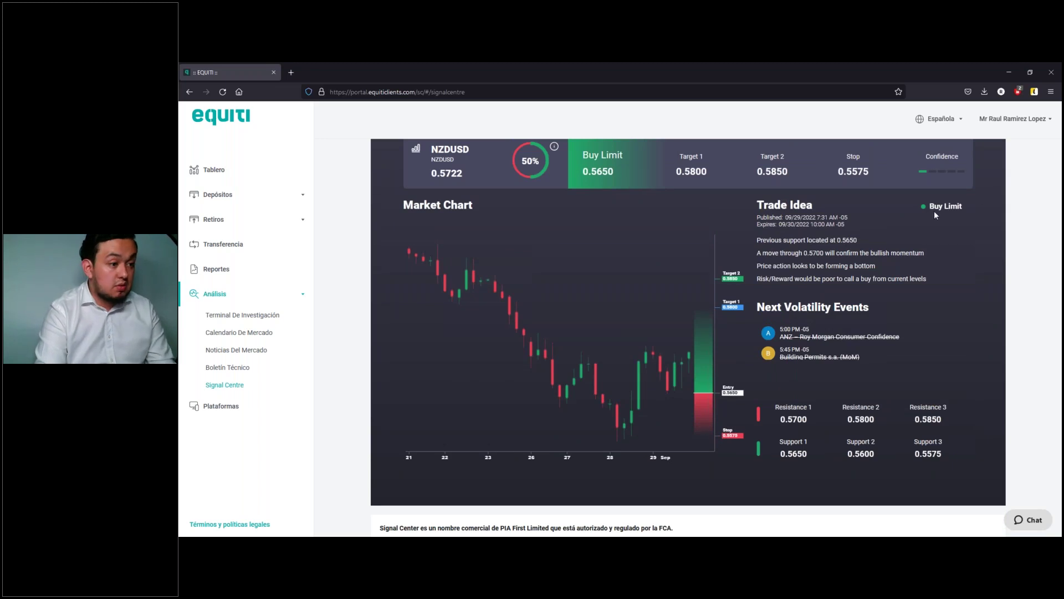
scroll(433, 241, up, 3)
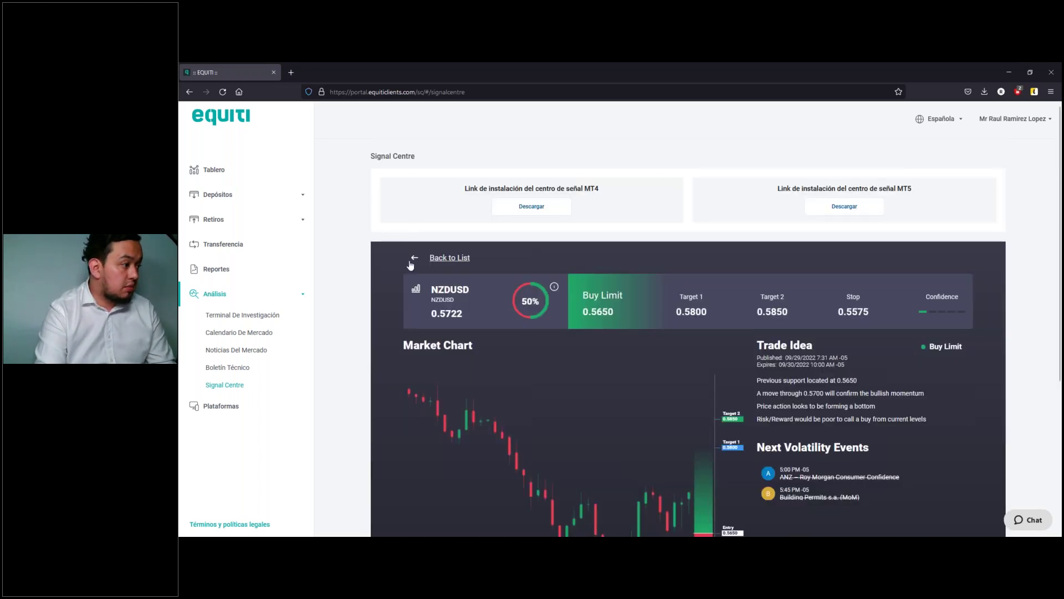
click(443, 258)
scroll(648, 322, down, 3)
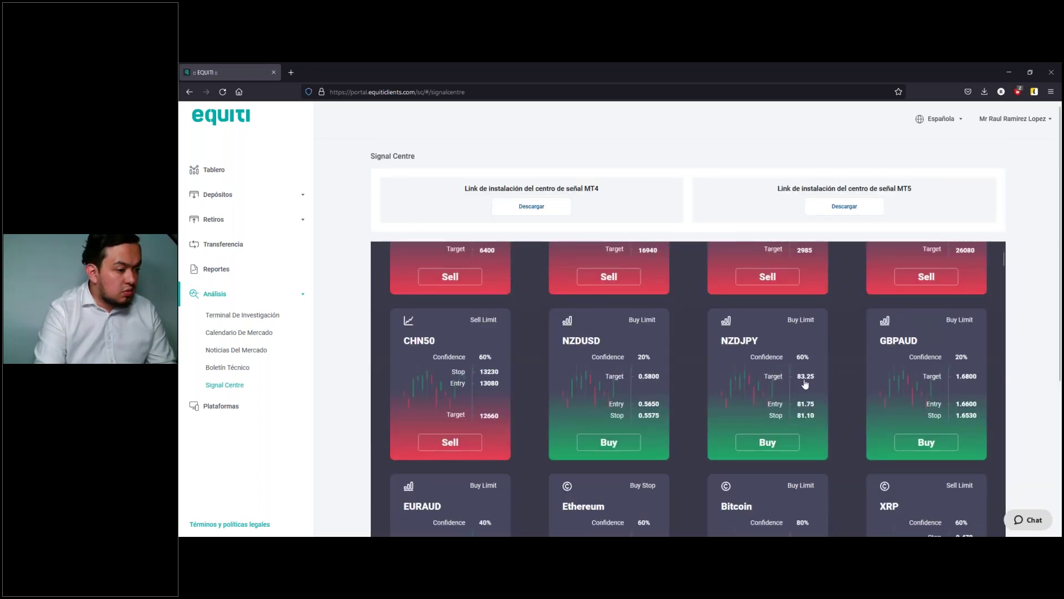
scroll(848, 336, up, 3)
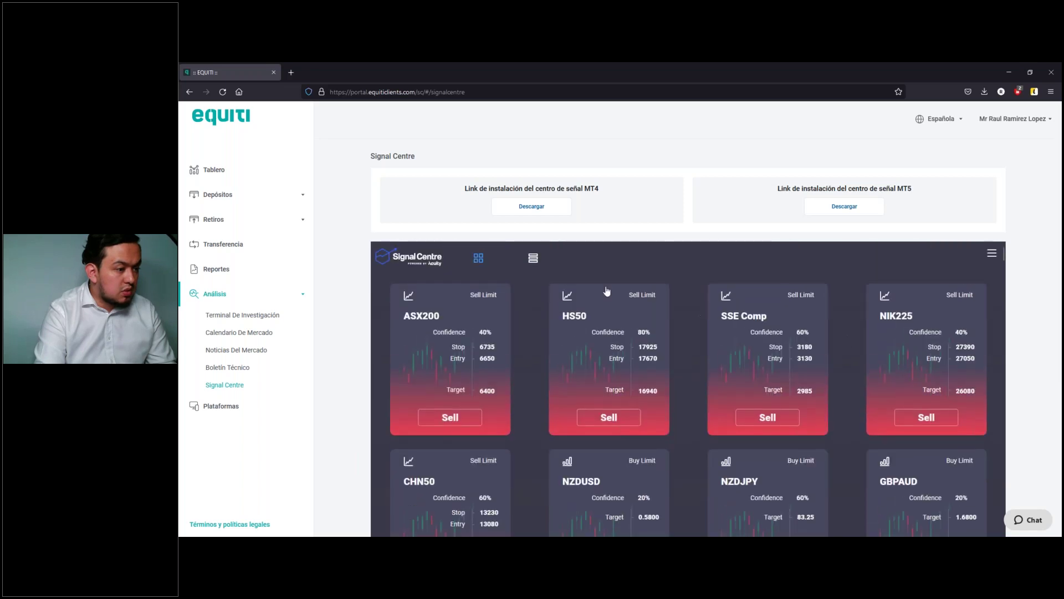
Step: Filter signals to 60% confidence and open NZDJPY's Buy Limit details (entry 81.75, stop 81.10)
click(990, 254)
drag(910, 288, 942, 288)
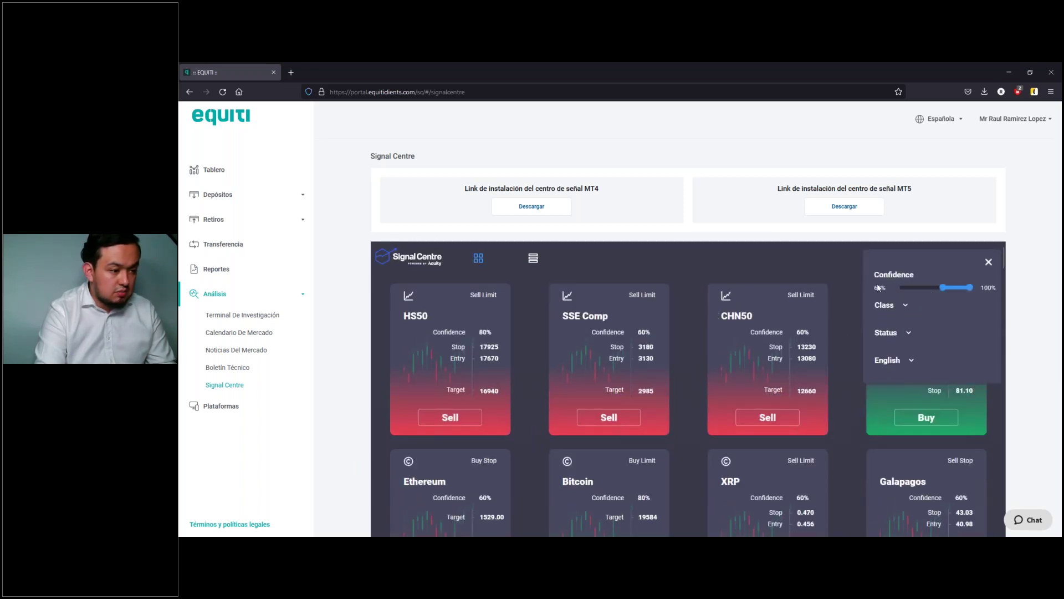
click(796, 257)
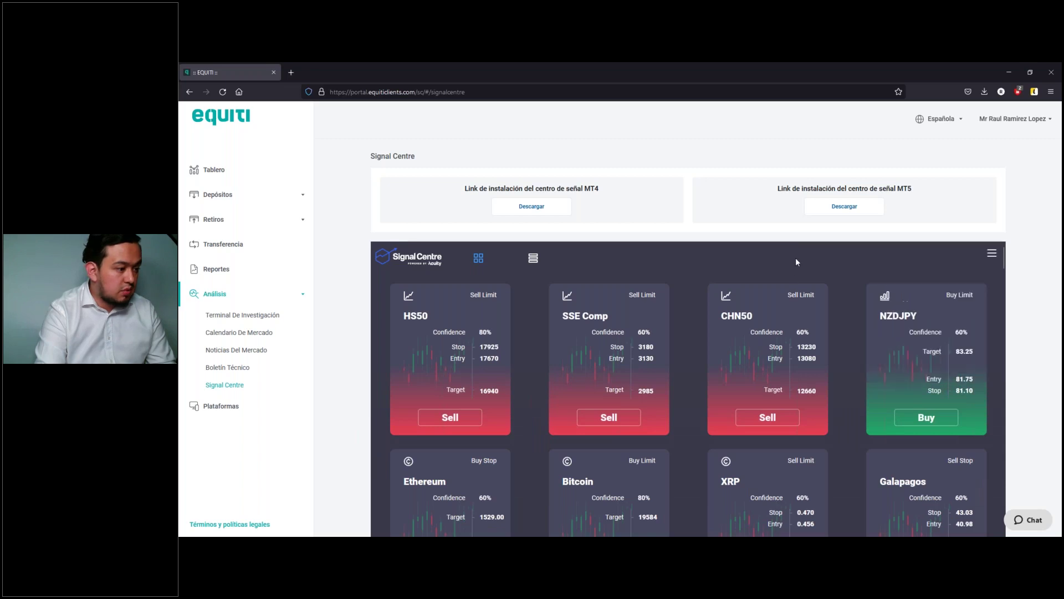
click(944, 366)
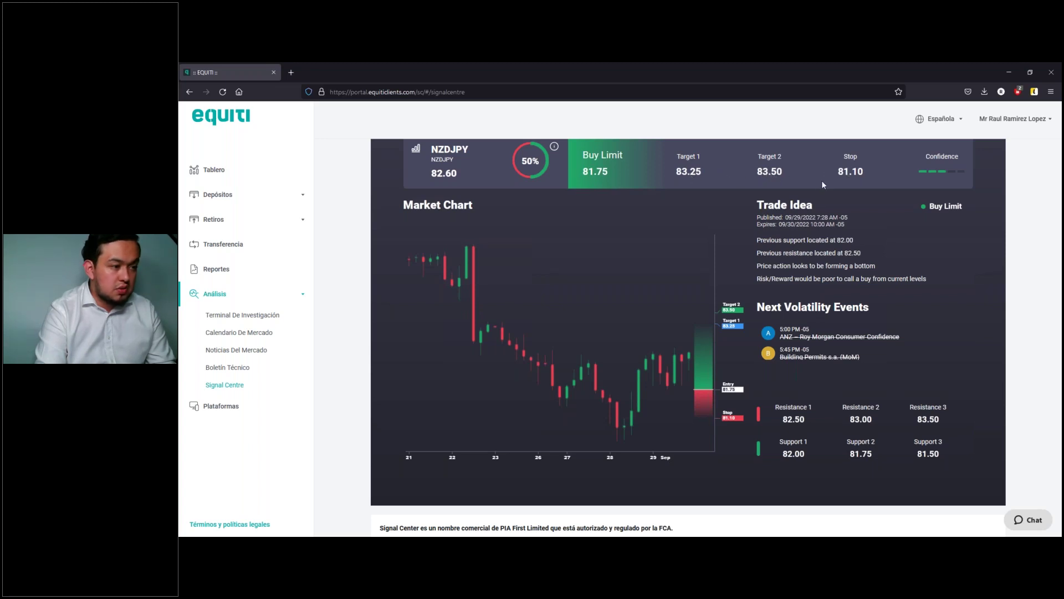
drag(811, 82, 769, 83)
Step: Add NZDJPY to Market Watch, drop it onto the chart as M5, and compress the price scale
click(303, 230)
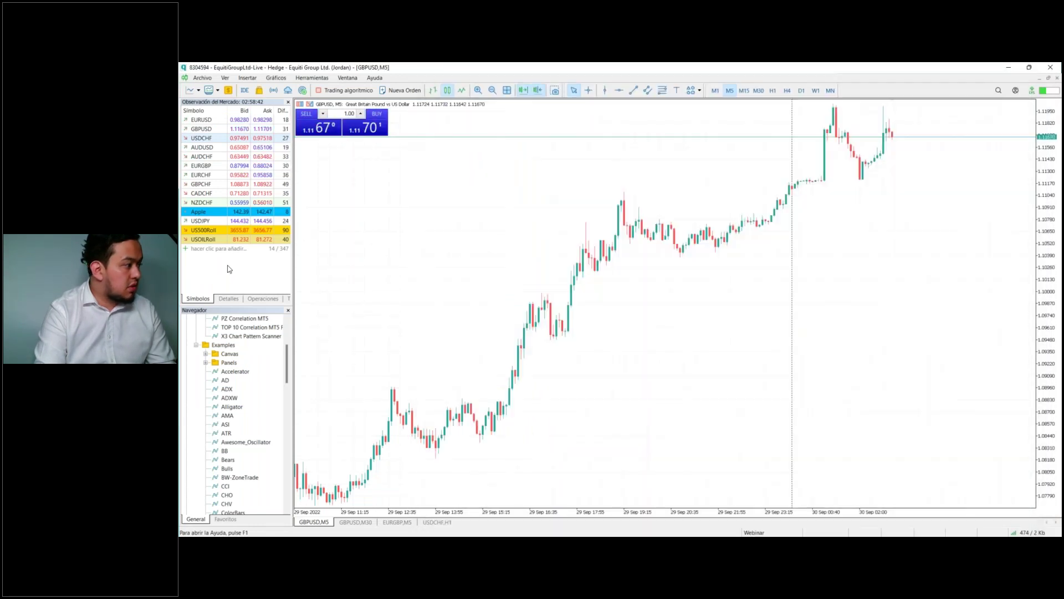
click(221, 250)
text(NZ)
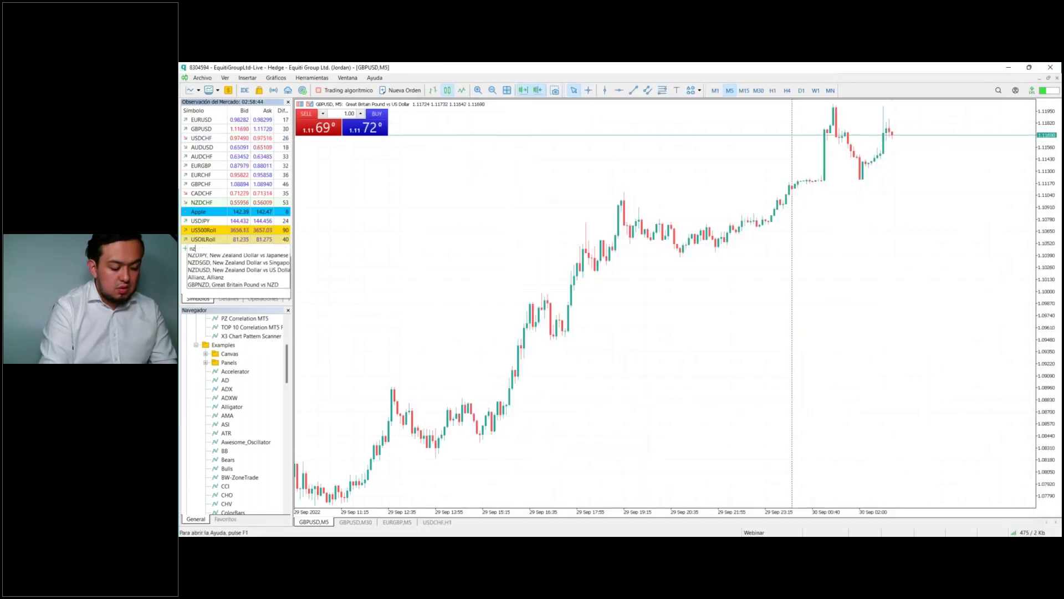
text(DJoy)
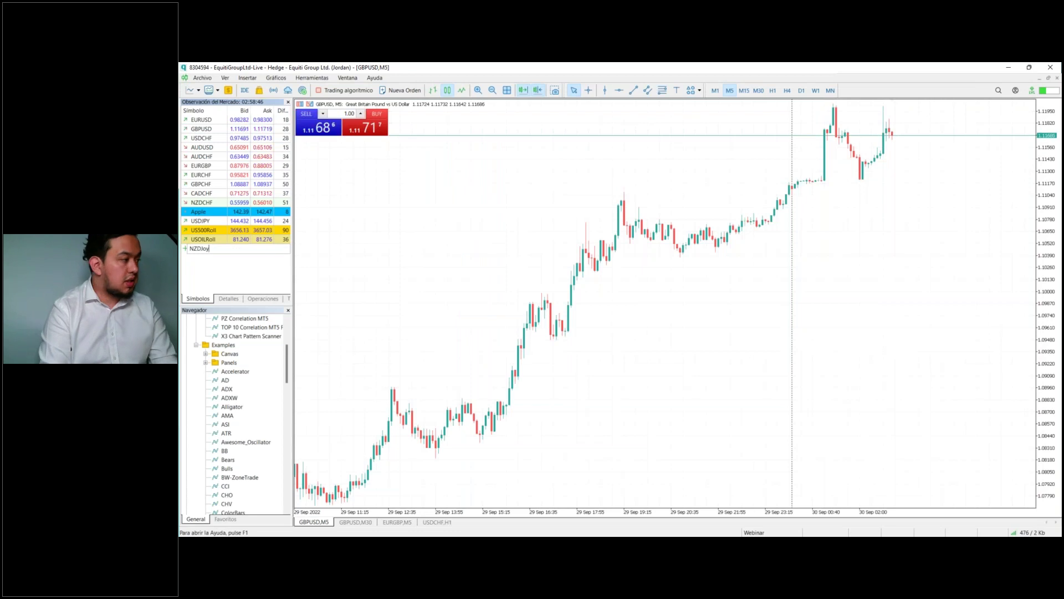
key(BackSpace)
key(BackSpace)
text(p)
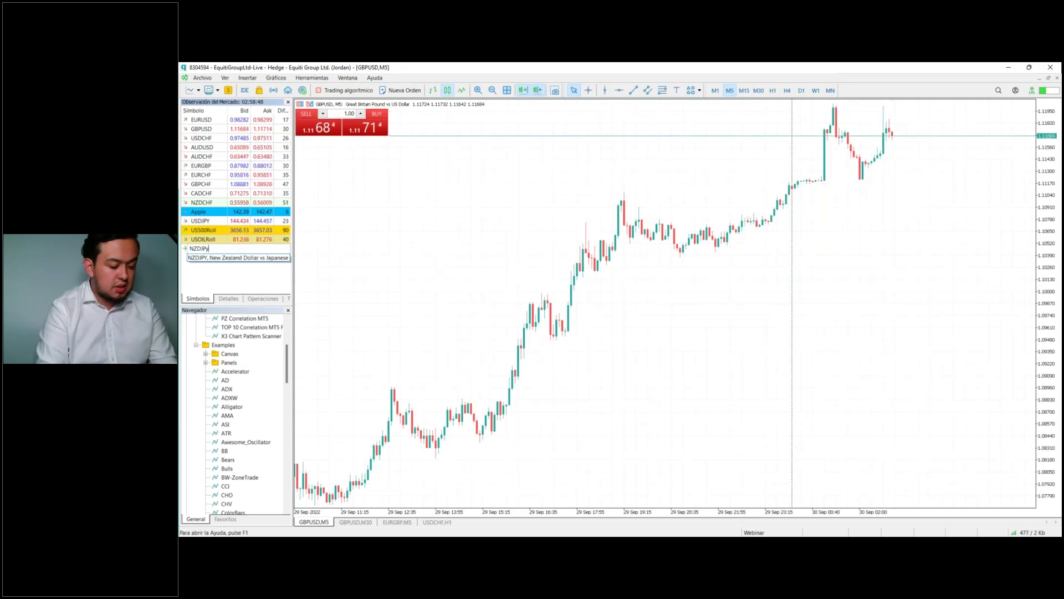
text(y)
key(Return)
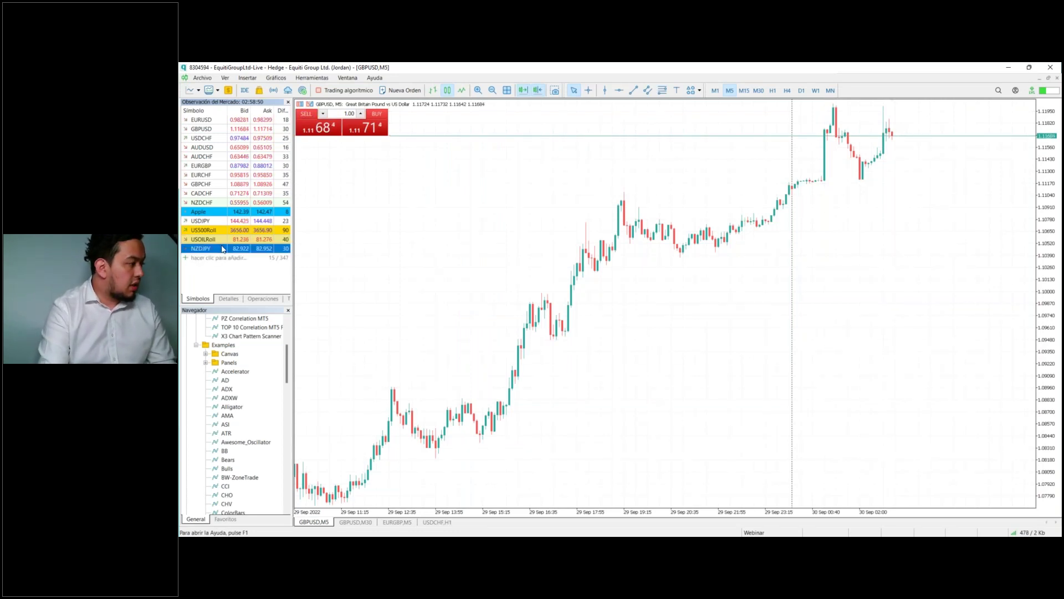
drag(438, 271, 427, 277)
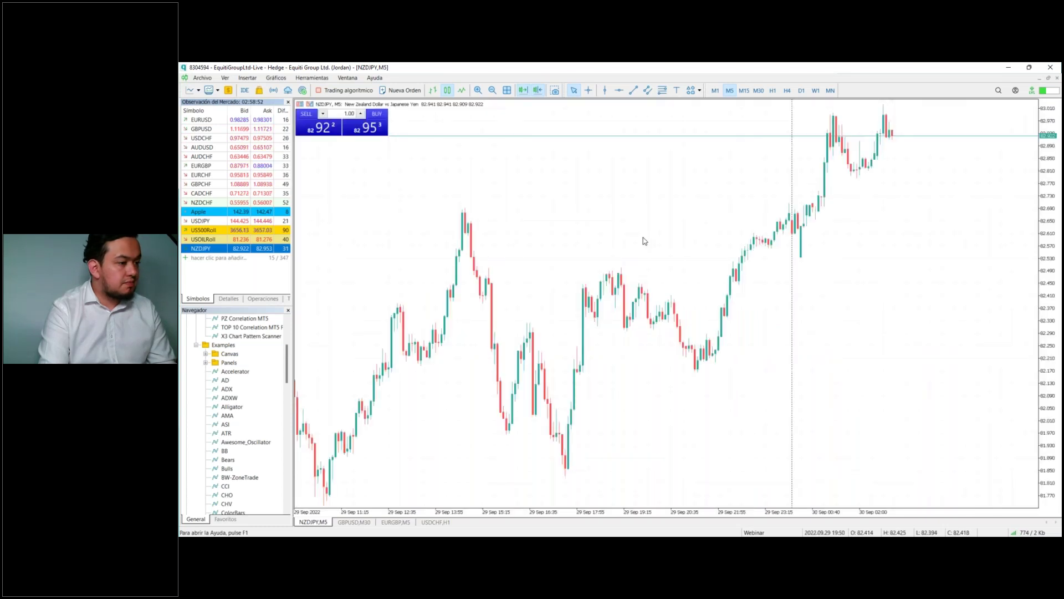
drag(1047, 194, 1048, 196)
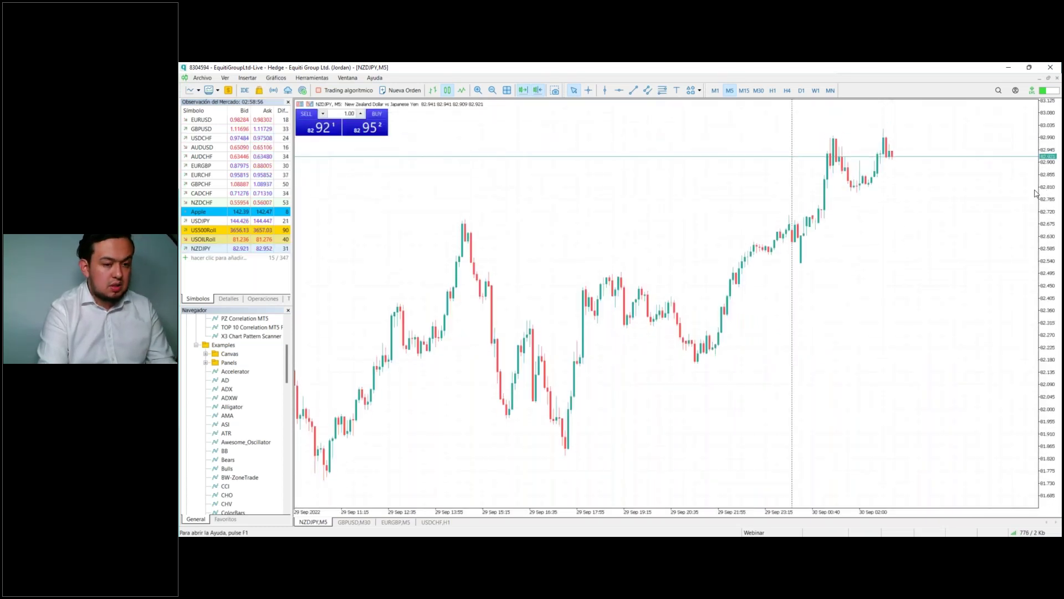
Step: View the NZDJPY Buy Limit 81.75 signal details (targets 83.25/83.50, stop 81.10) in the Equiti portal
key(alt+Tab)
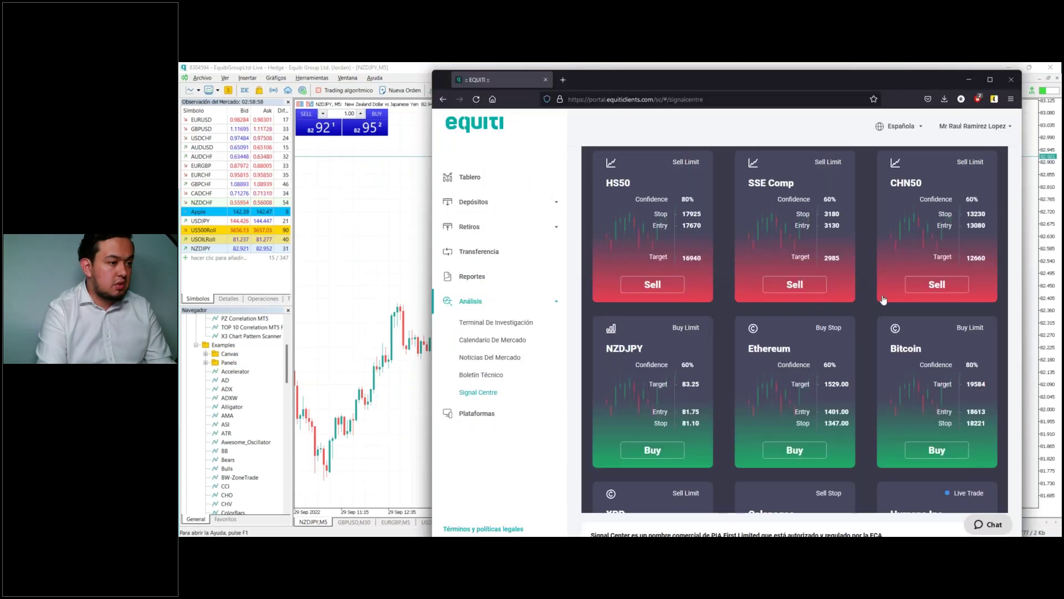
click(648, 372)
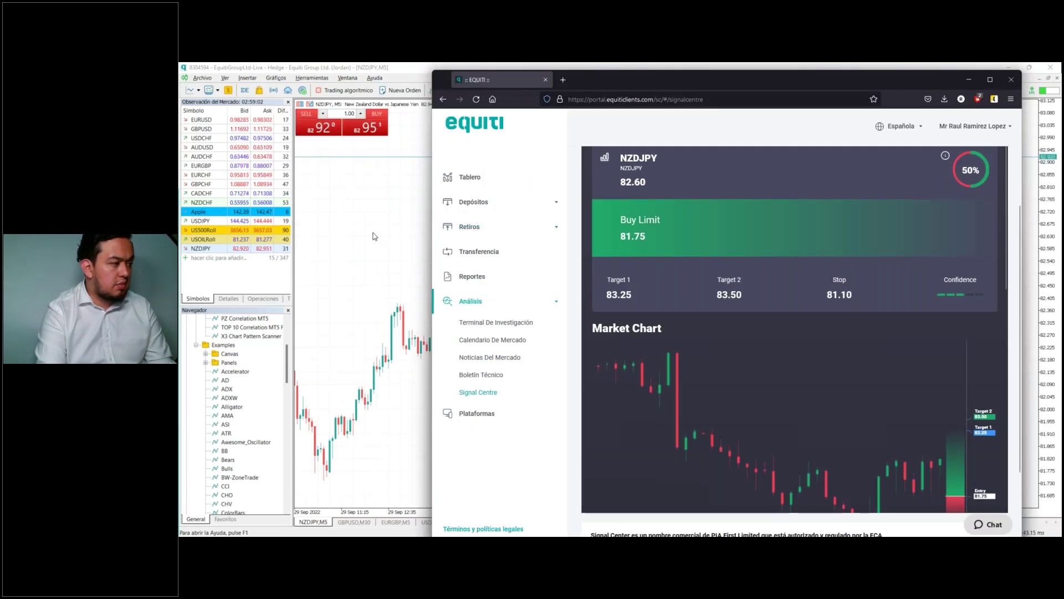
click(373, 233)
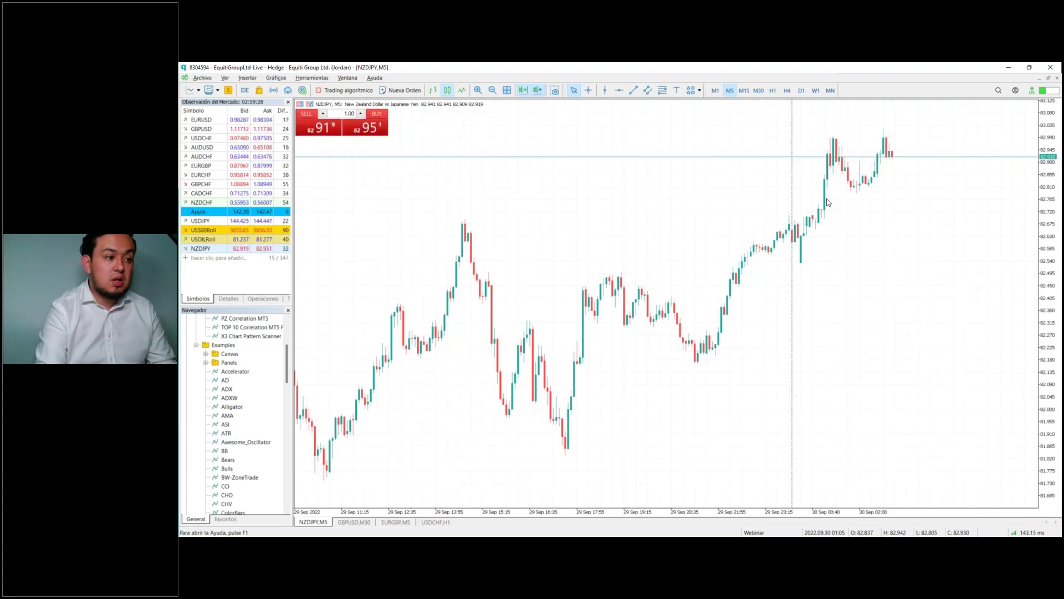
Step: Use the crosshair to read the 02:00 candle low and draw a horizontal level at 82.800
key(ctrl+f)
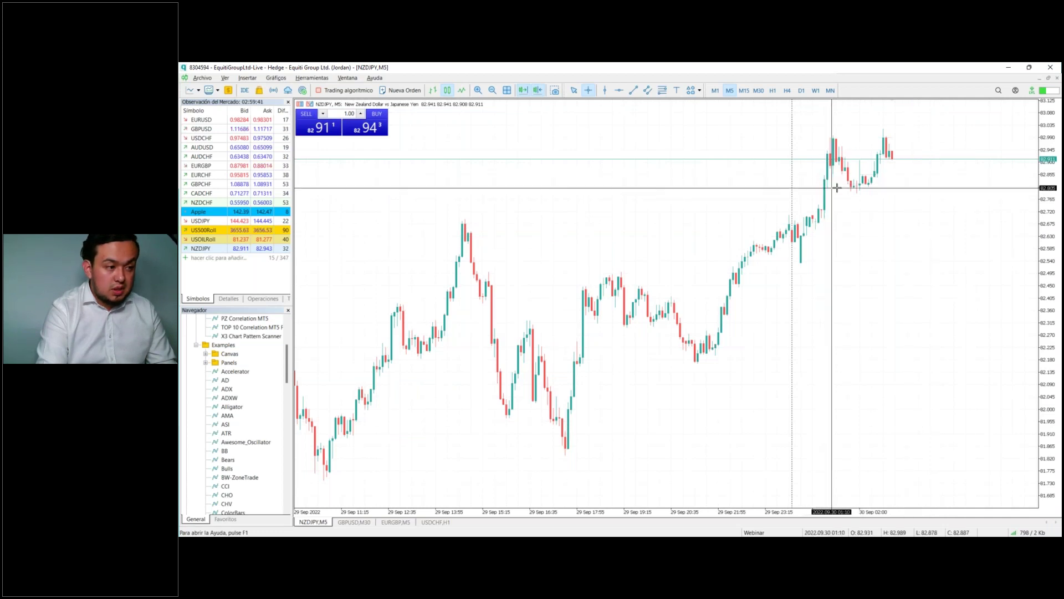
mouse_move(859, 187)
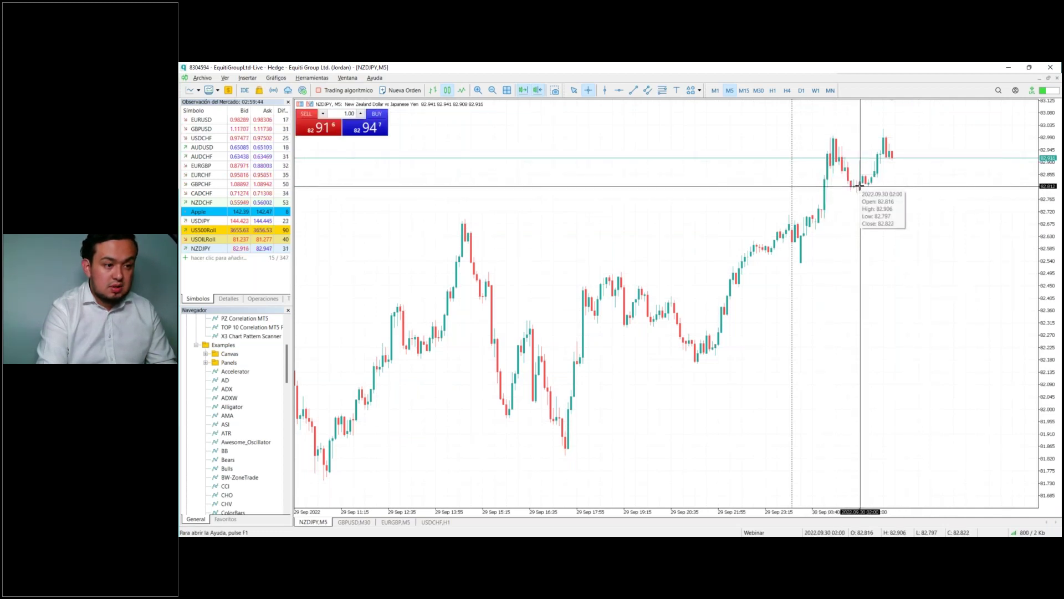
click(619, 90)
click(768, 190)
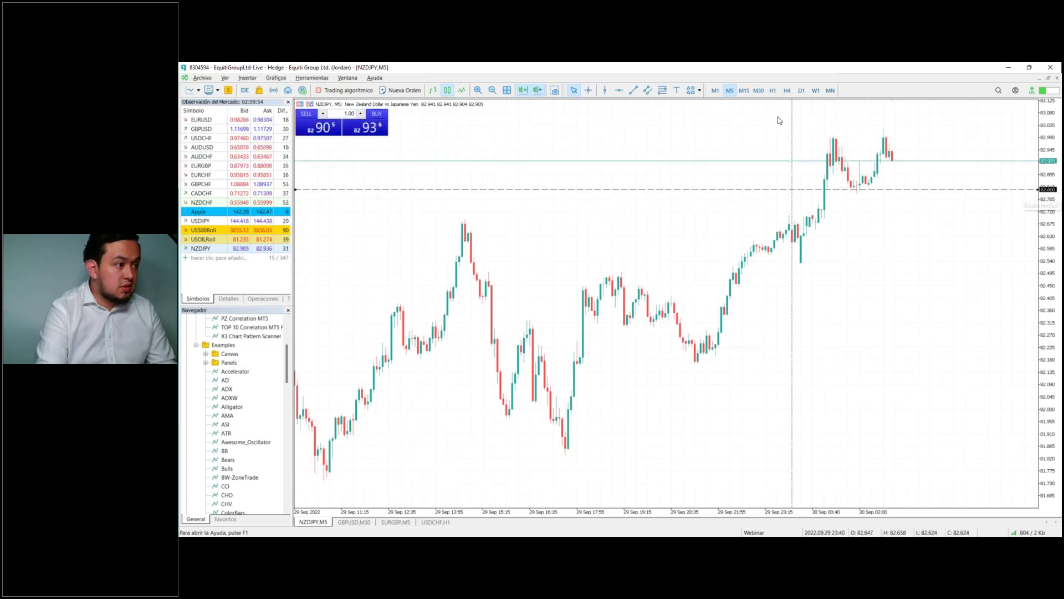
Step: Attach a right price label reading 82.801 to the 82.80 level line
click(700, 96)
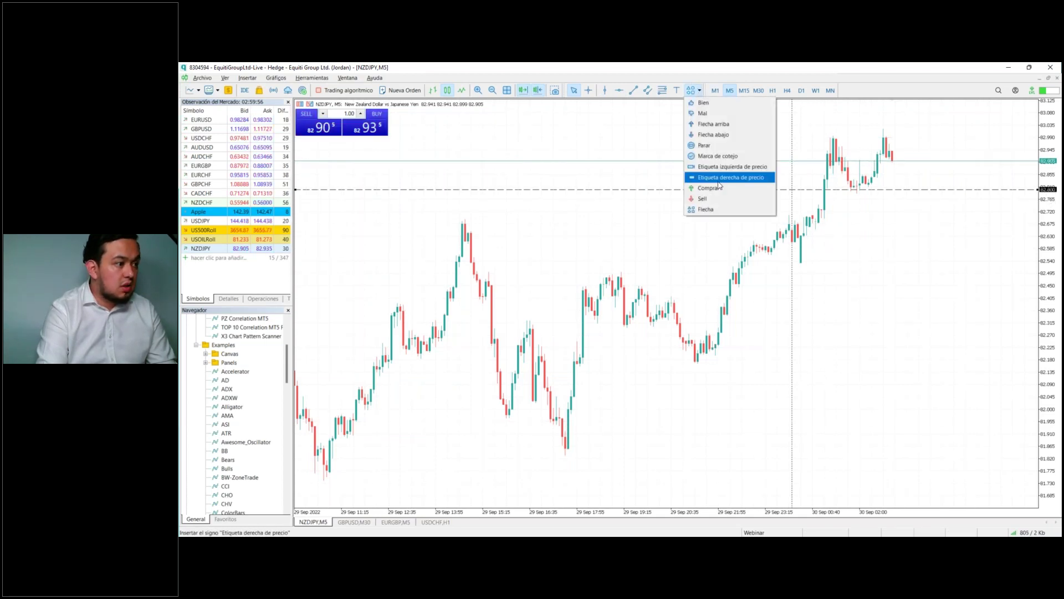
click(720, 171)
click(930, 192)
drag(931, 193, 924, 189)
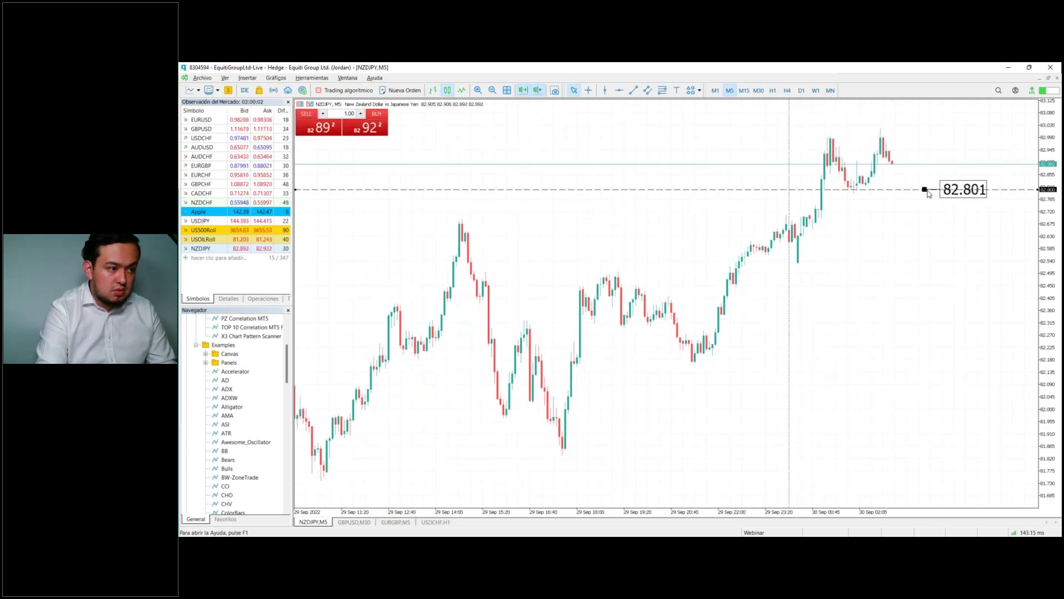
Step: Draw a second horizontal level at the highs near 82.99 and label it 82.997
click(619, 90)
click(859, 135)
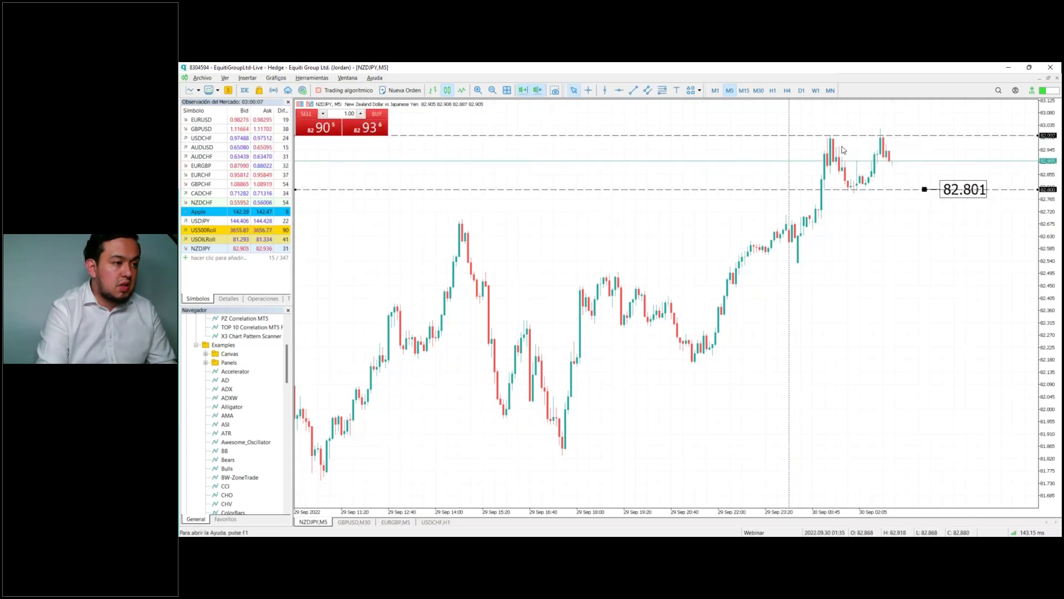
click(699, 91)
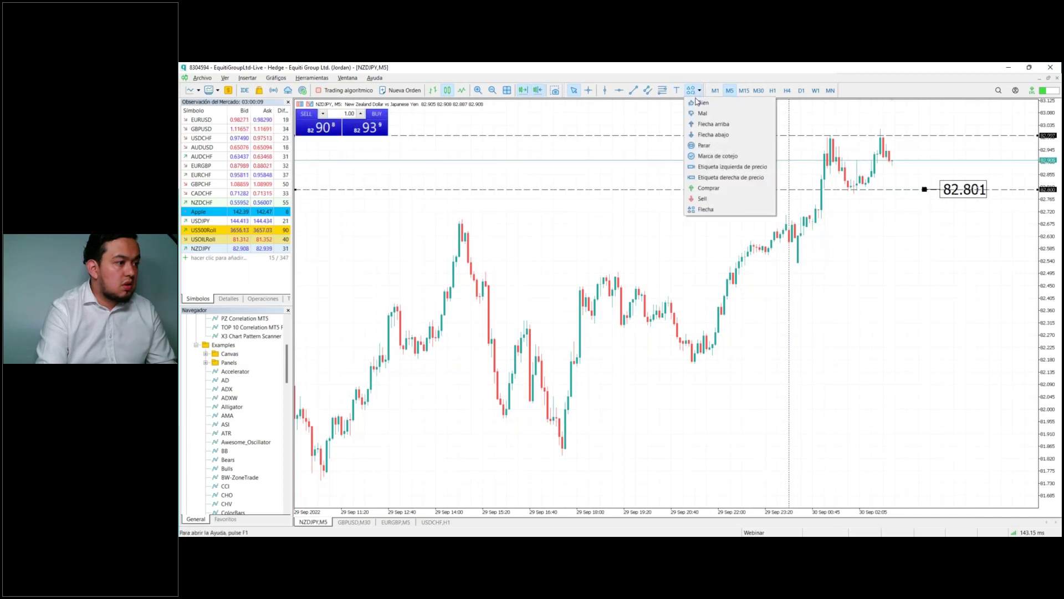
click(726, 176)
drag(965, 139, 940, 135)
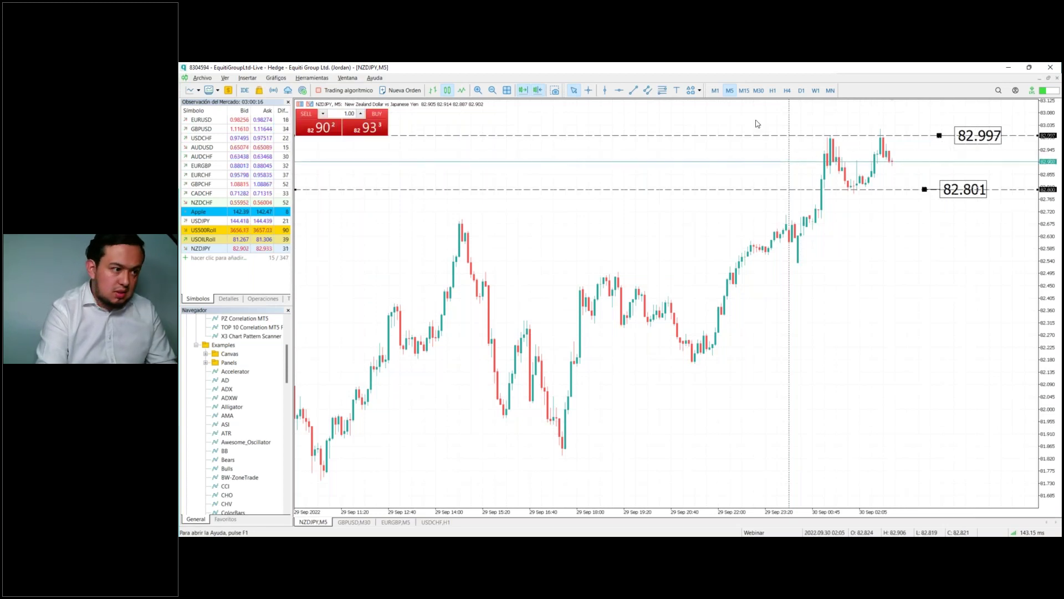
Step: Glance at the Equiti signal page in Firefox, then minimize the browser to reveal the chart
click(632, 94)
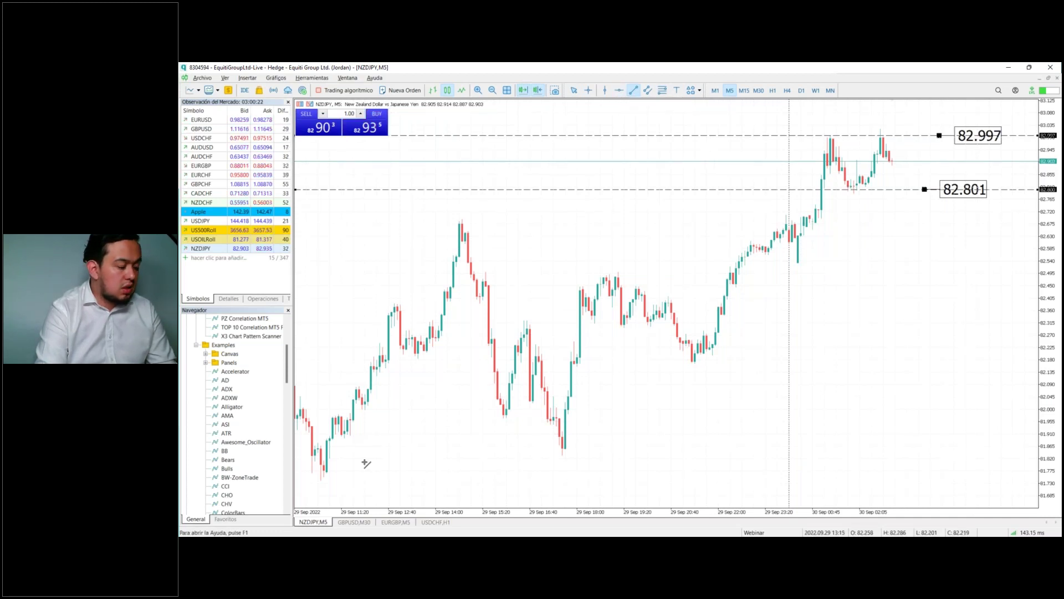
mouse_move(436, 546)
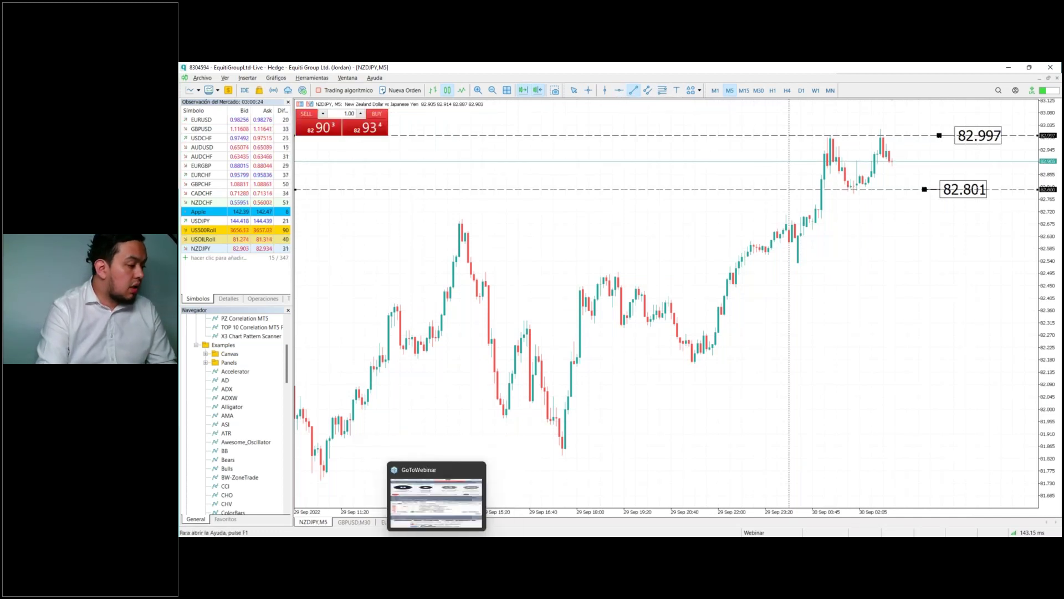
mouse_move(255, 546)
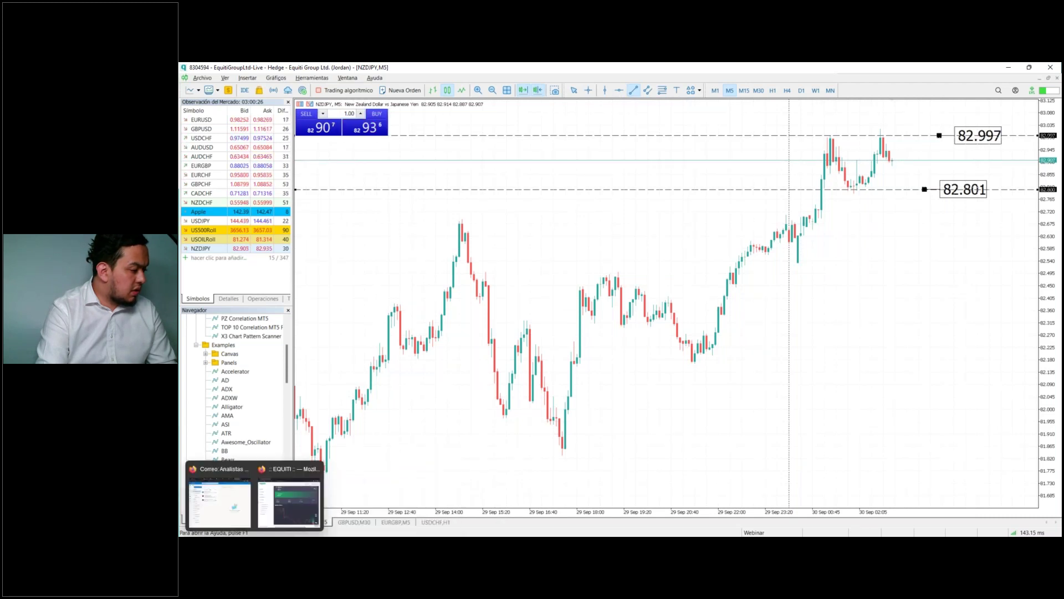
click(282, 512)
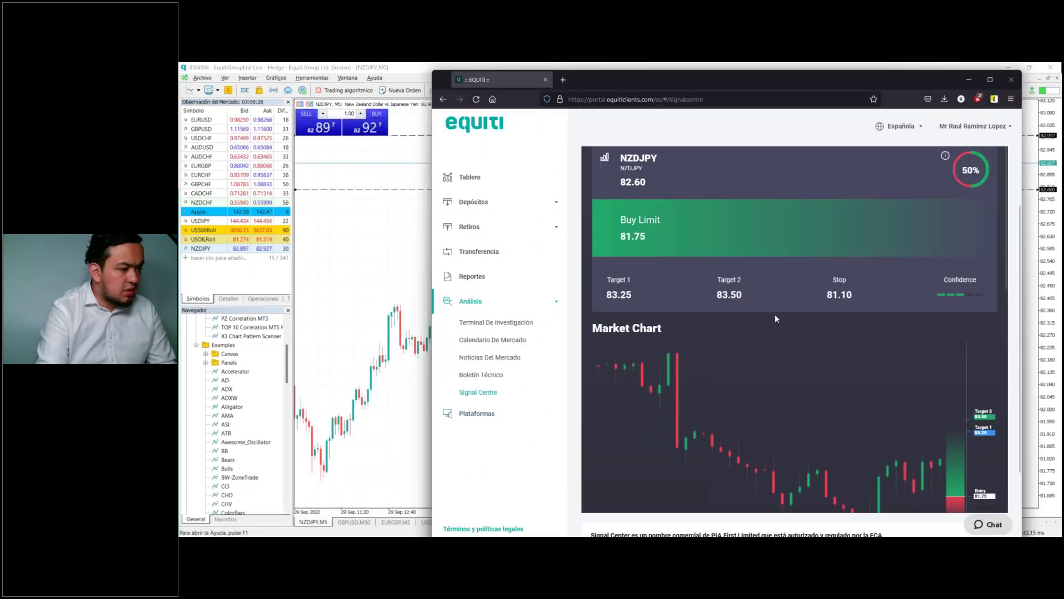
click(965, 83)
drag(804, 211, 810, 248)
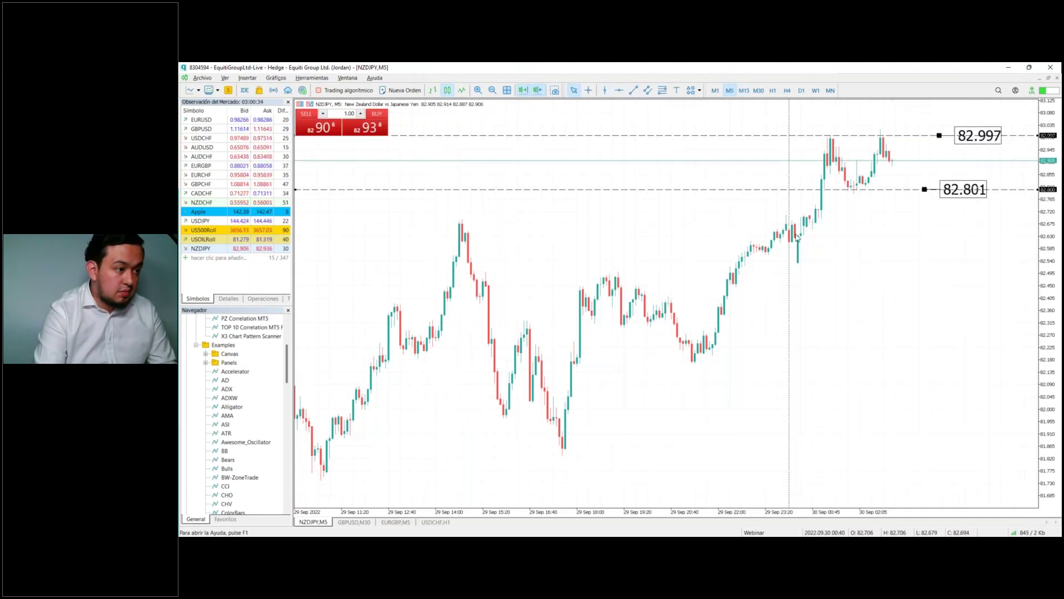
Step: Draw a third horizontal level near 82.67, in line with the 29 Sep 14:00 peak
click(618, 90)
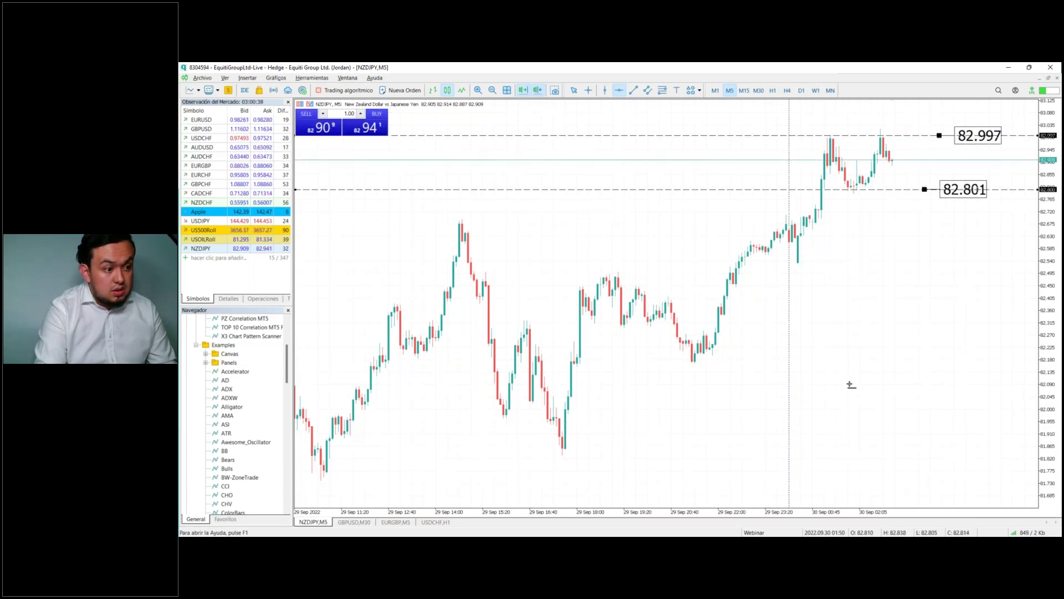
mouse_move(836, 221)
mouse_down()
mouse_move(848, 233)
mouse_move(774, 225)
mouse_move(803, 257)
mouse_move(822, 200)
mouse_move(825, 231)
mouse_move(831, 219)
mouse_up()
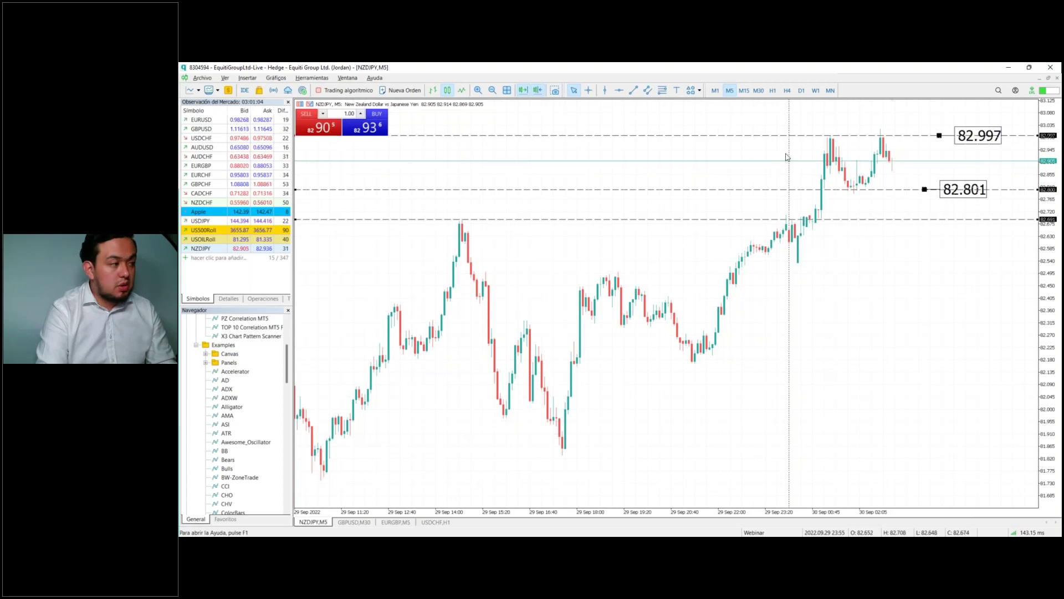
click(339, 112)
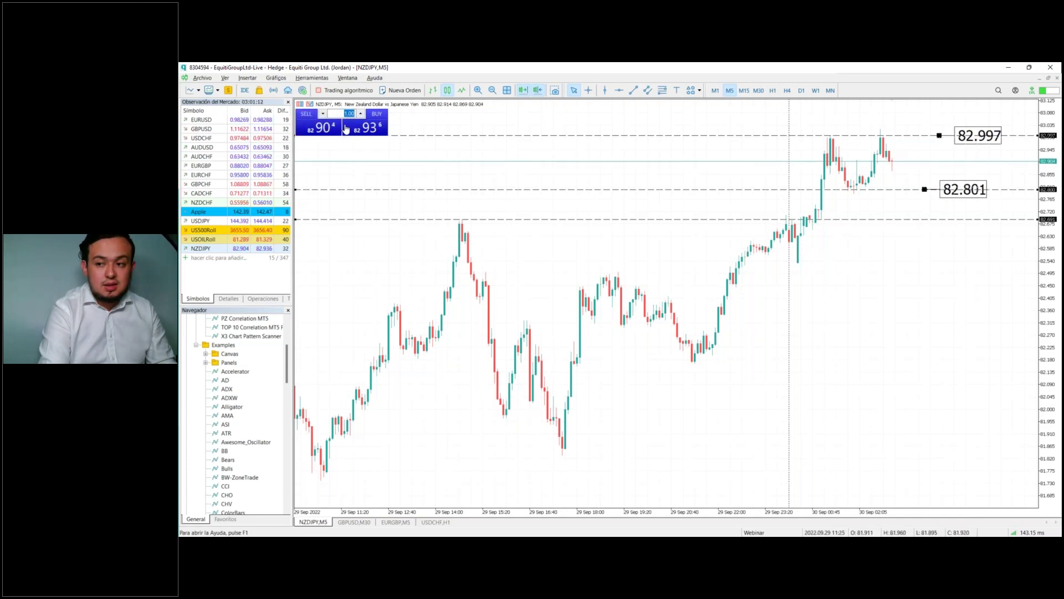
Step: Enter 0.05 in the one-click trading volume box
text(0.0)
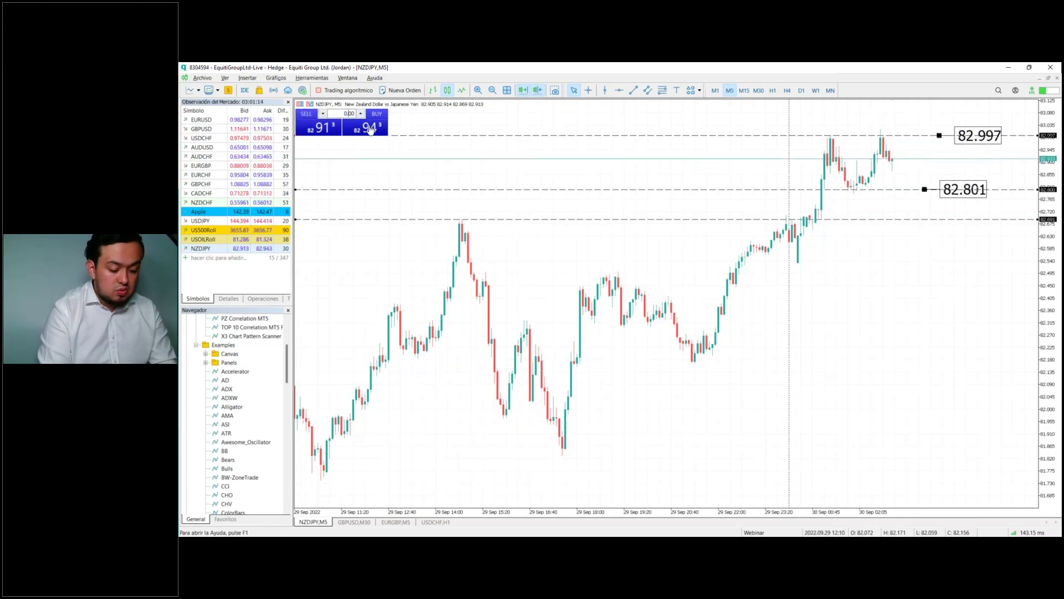
text(5)
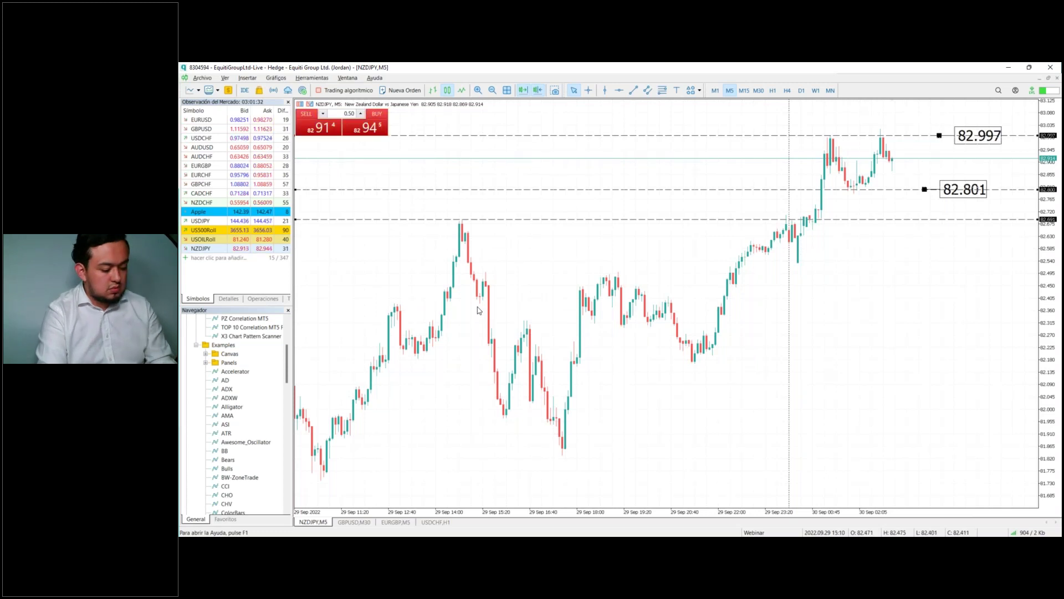
Step: Open the Toolbox History tab and log into the Equiti demo account showing a 9 844.90 balance
key(ctrl+t)
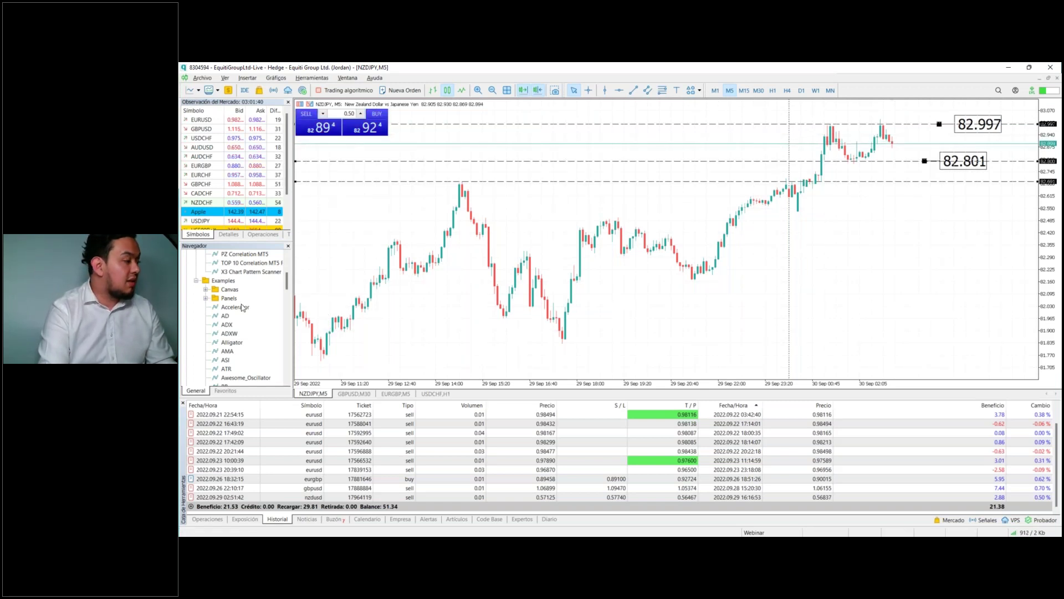
scroll(242, 307, up, 5)
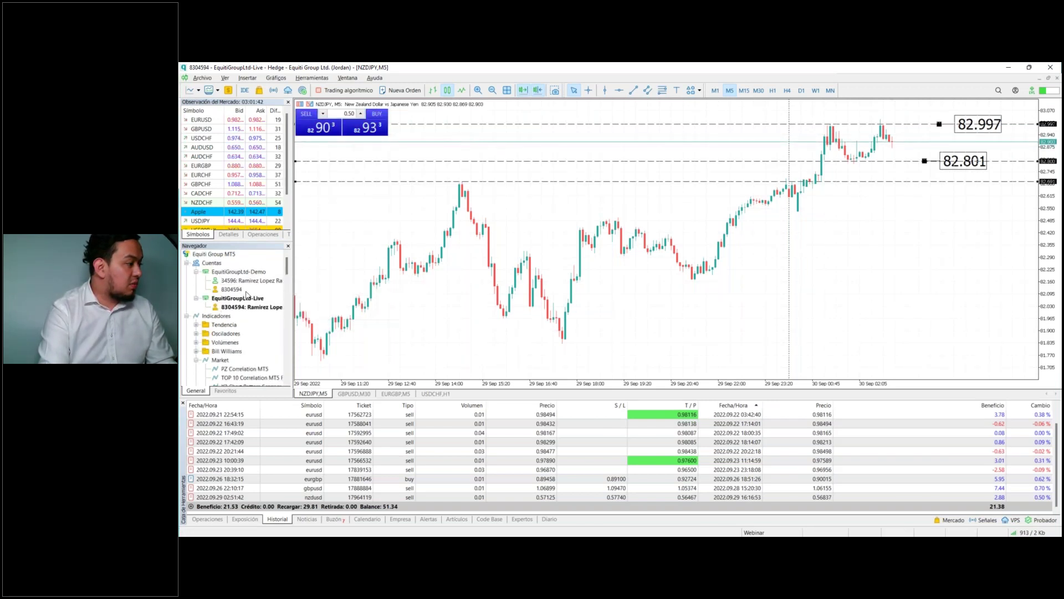
double_click(250, 282)
click(614, 329)
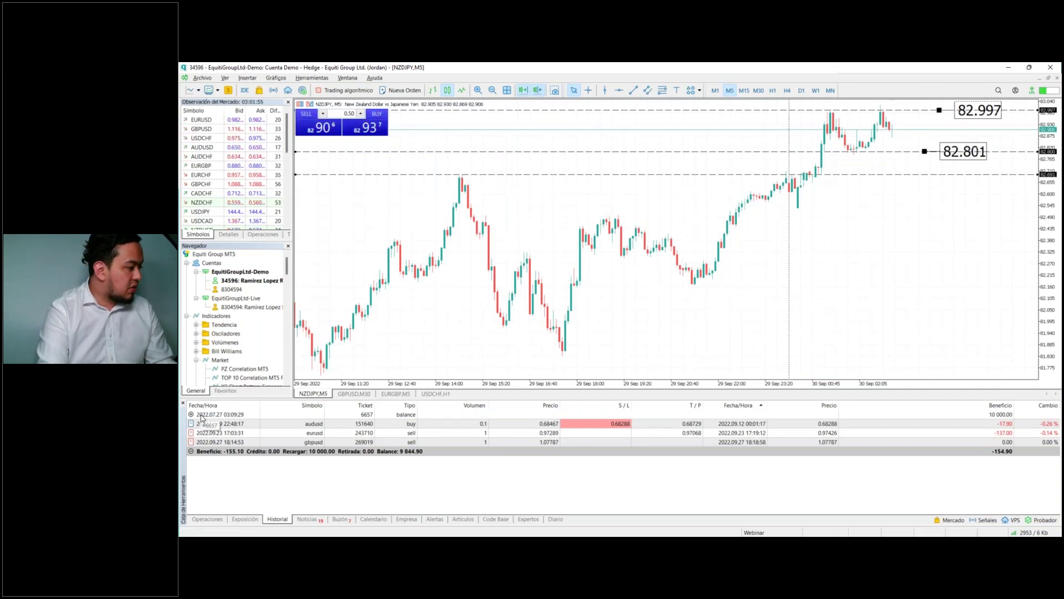
Step: Sell 0.5 lots of NZDJPY at market, entering at 82.865
click(205, 519)
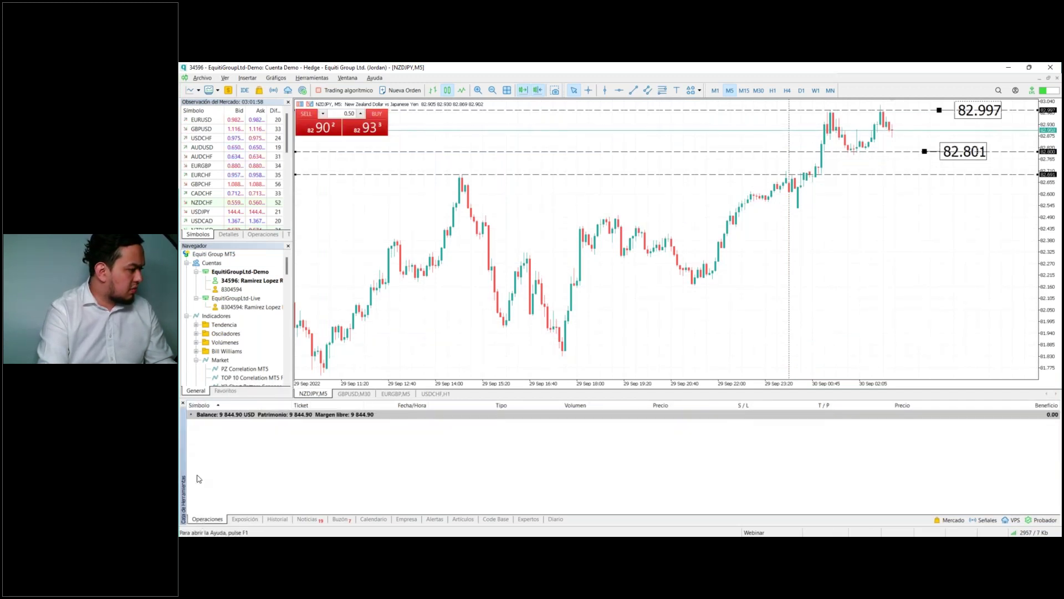
click(183, 404)
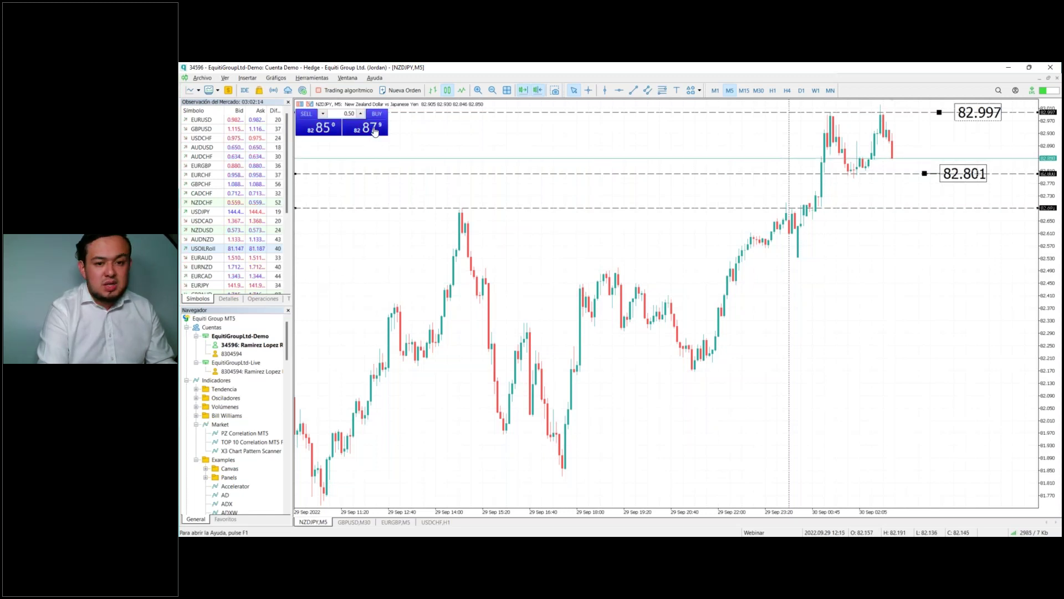
click(329, 131)
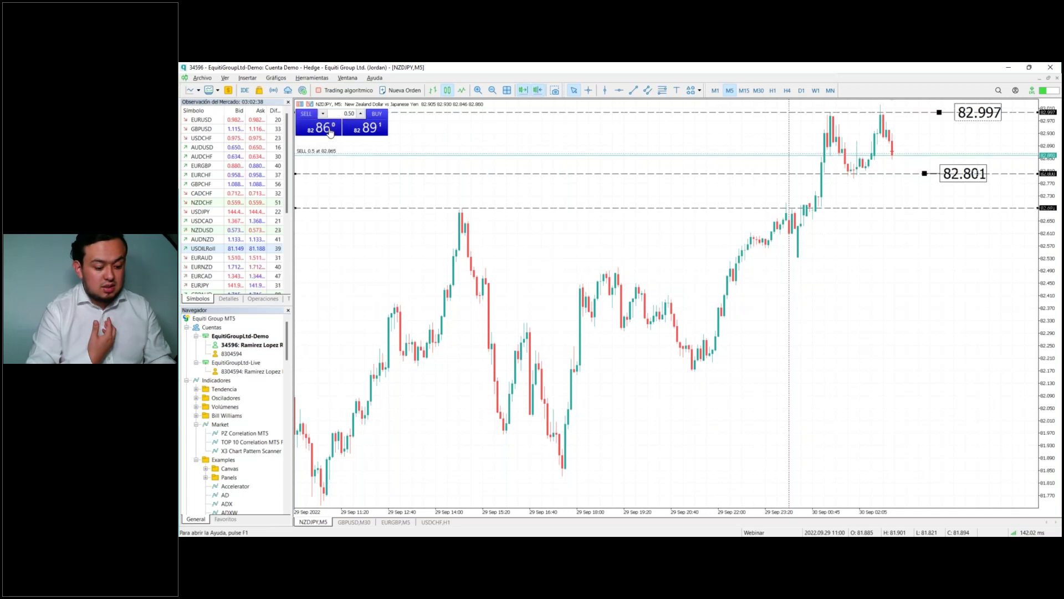
Step: Check the new sell in the trade list, select NZDJPY in Market Watch, then hide the Toolbox
key(ctrl+t)
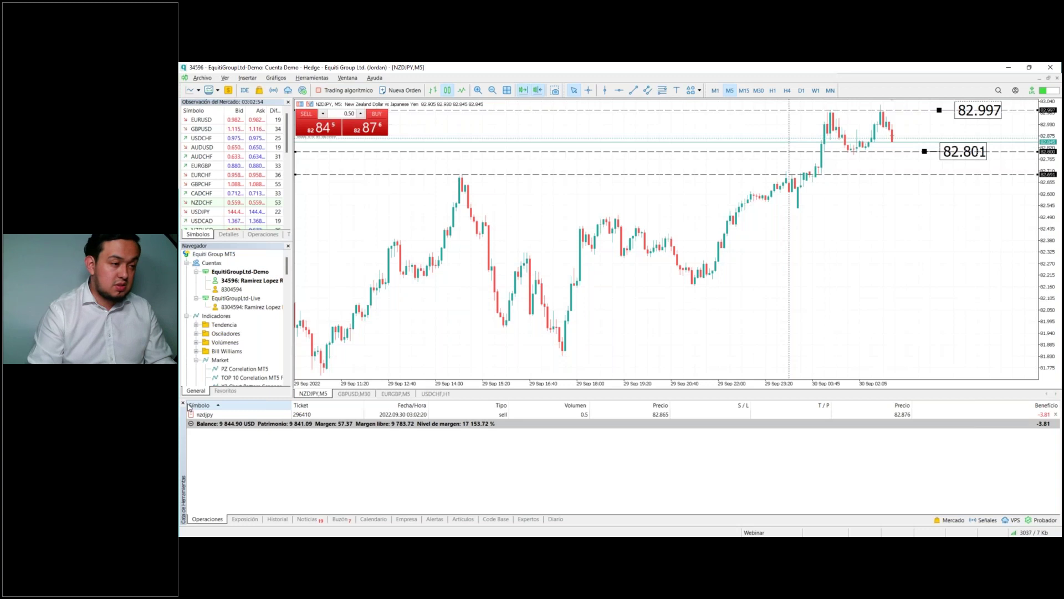
scroll(227, 166, down, 7)
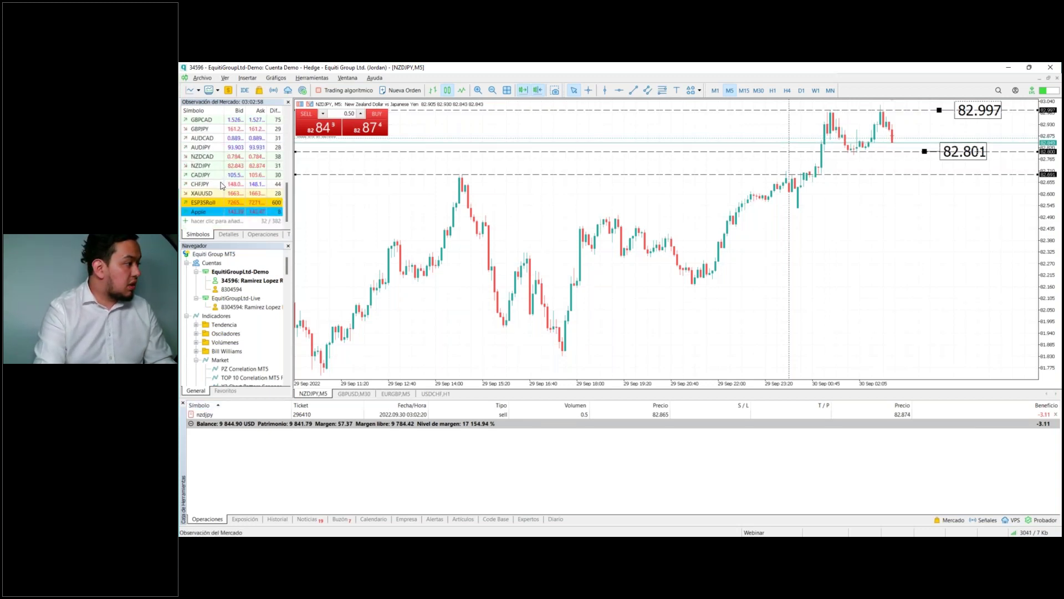
scroll(221, 188, up, 8)
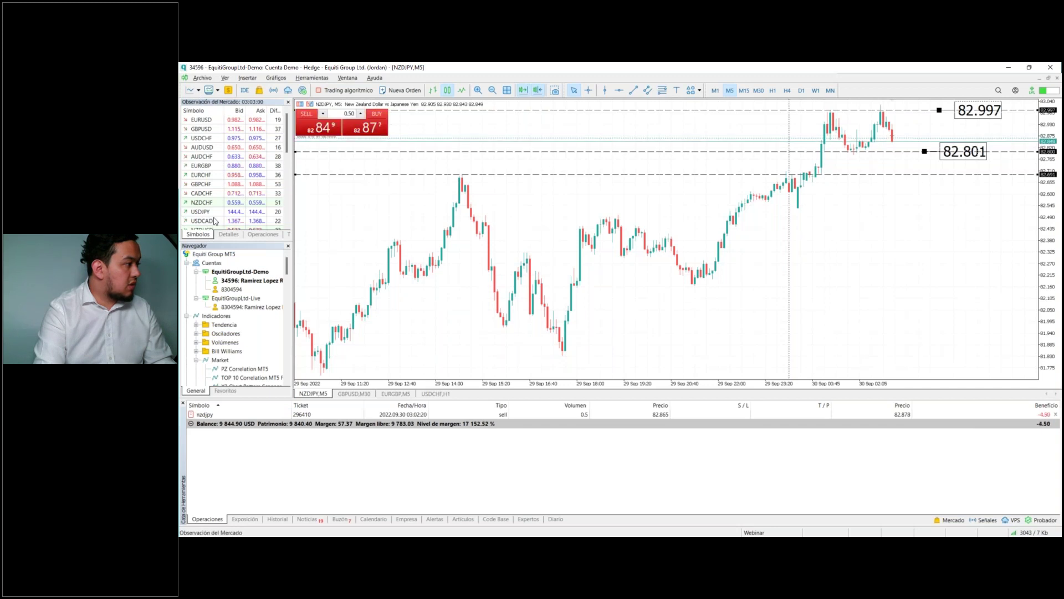
scroll(215, 216, down, 7)
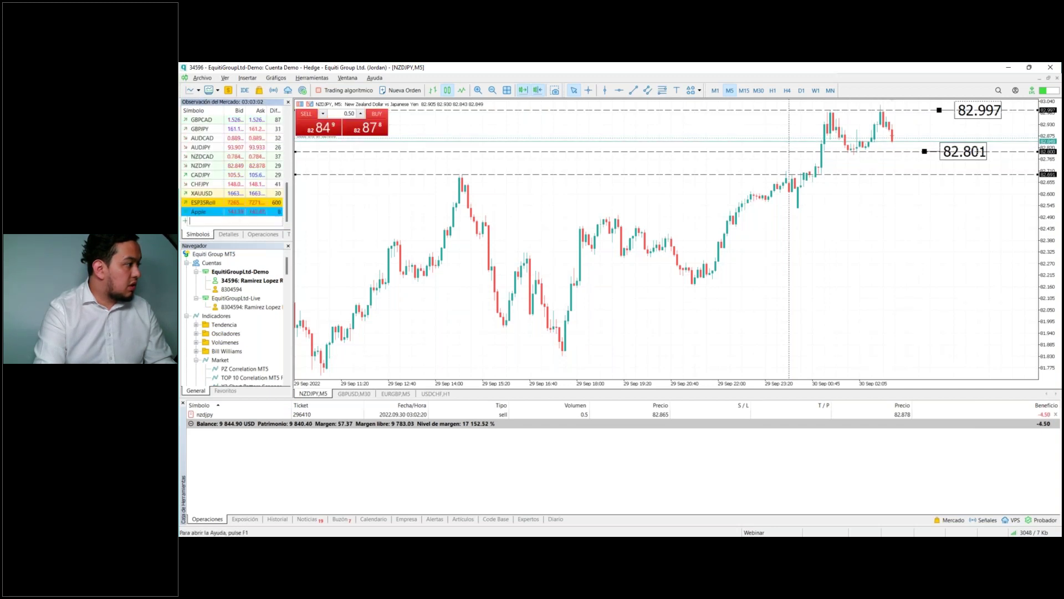
click(278, 169)
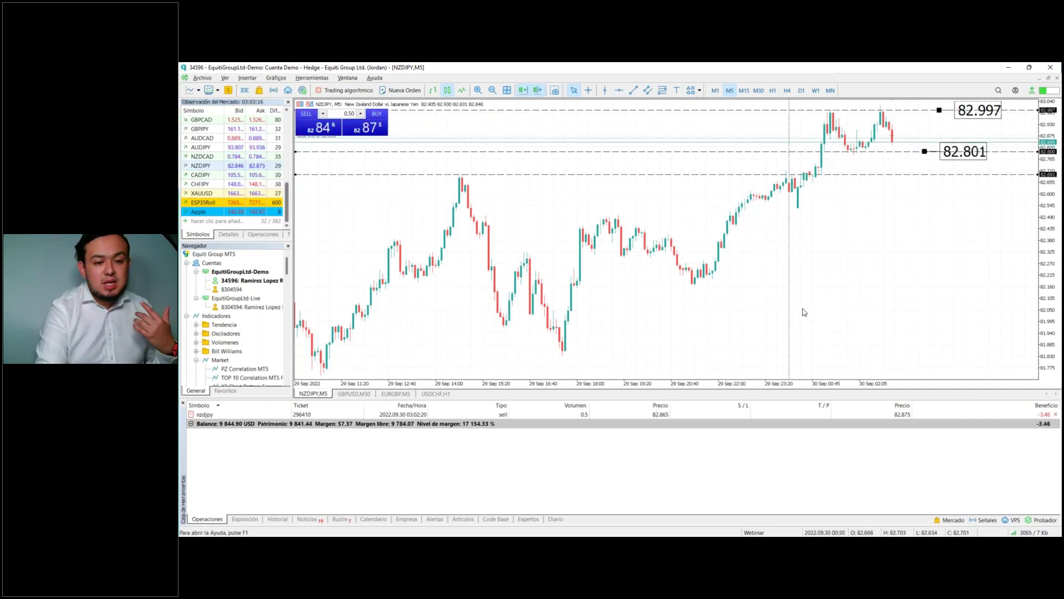
key(ctrl+t)
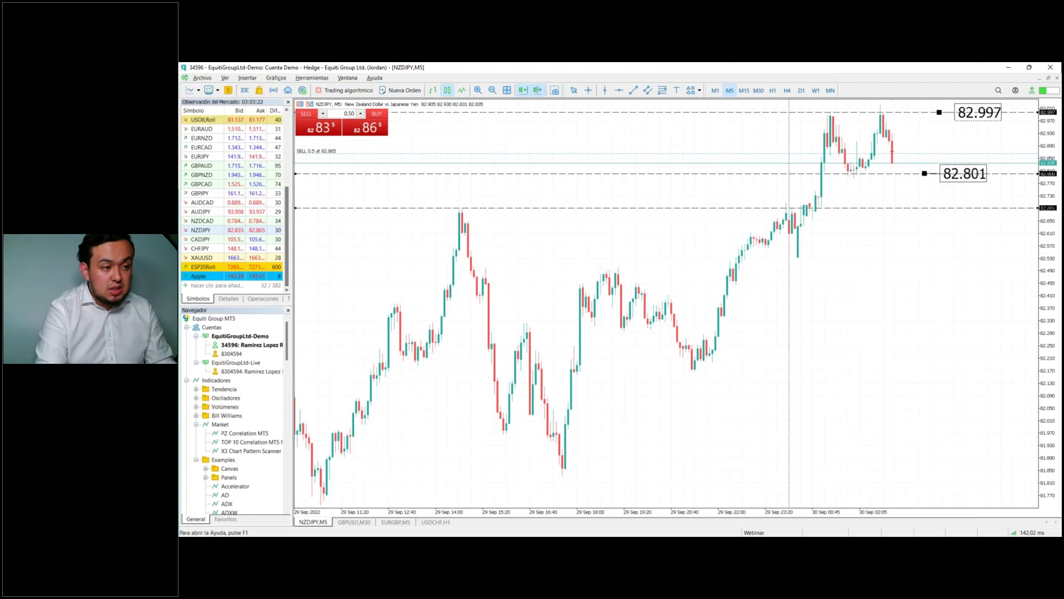
Step: Add take profit below and stop loss above the NZDJPY sell, and hide the one-click panel
drag(914, 151, 914, 209)
drag(908, 152, 907, 135)
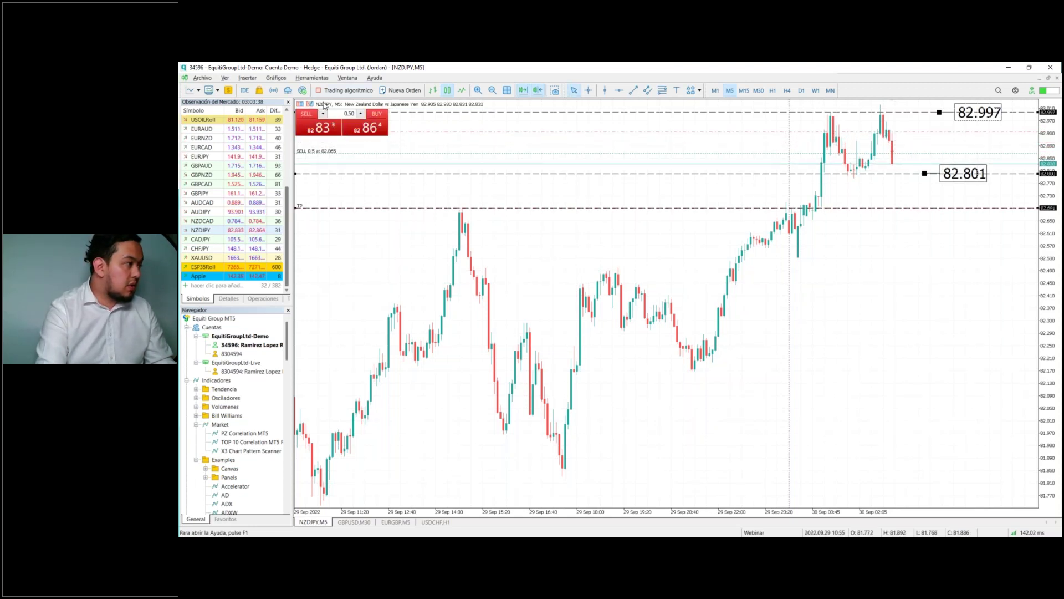
click(310, 104)
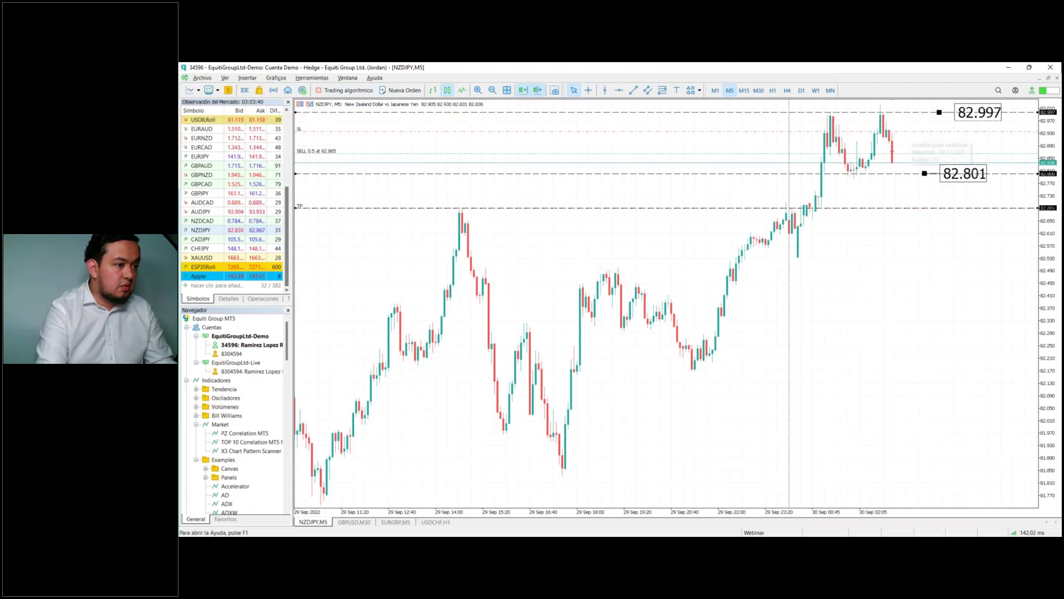
click(573, 89)
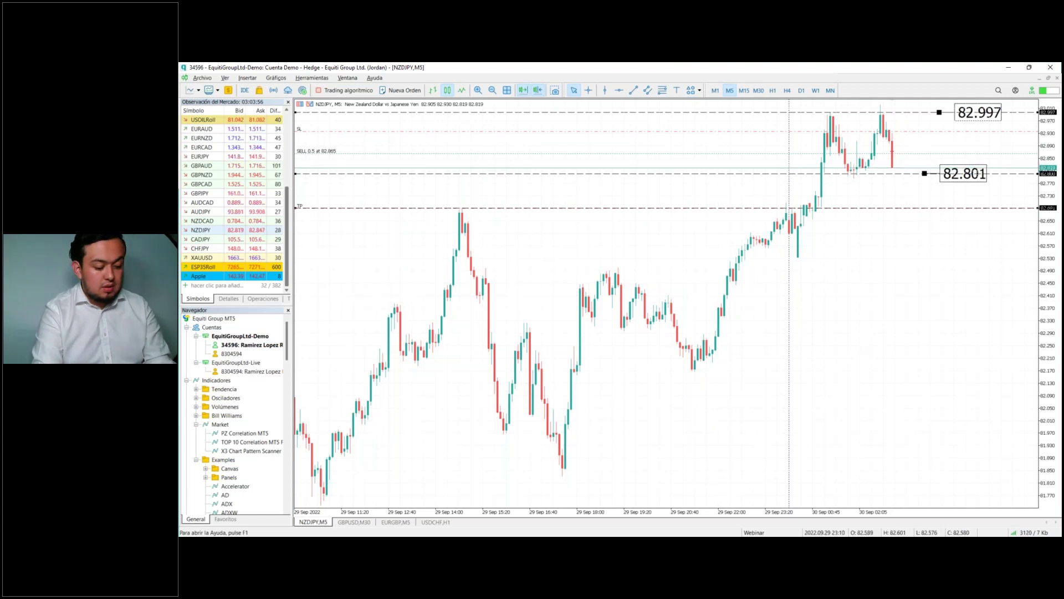
Step: Close the NZDJPY sell position from the trade list, leaving balance 9 846.28 USD
key(ctrl+t)
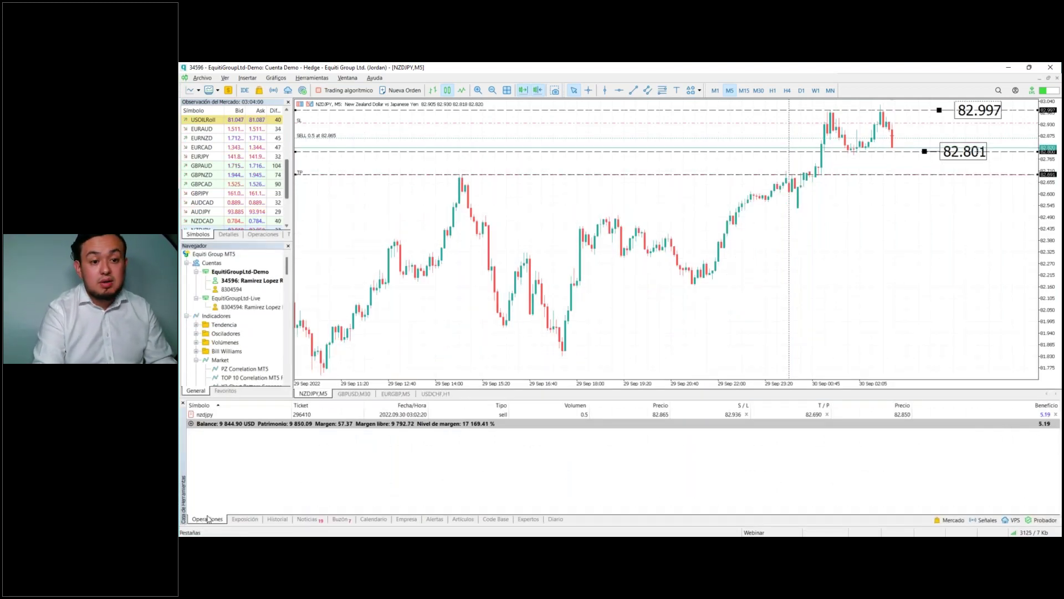
key(ctrl+t)
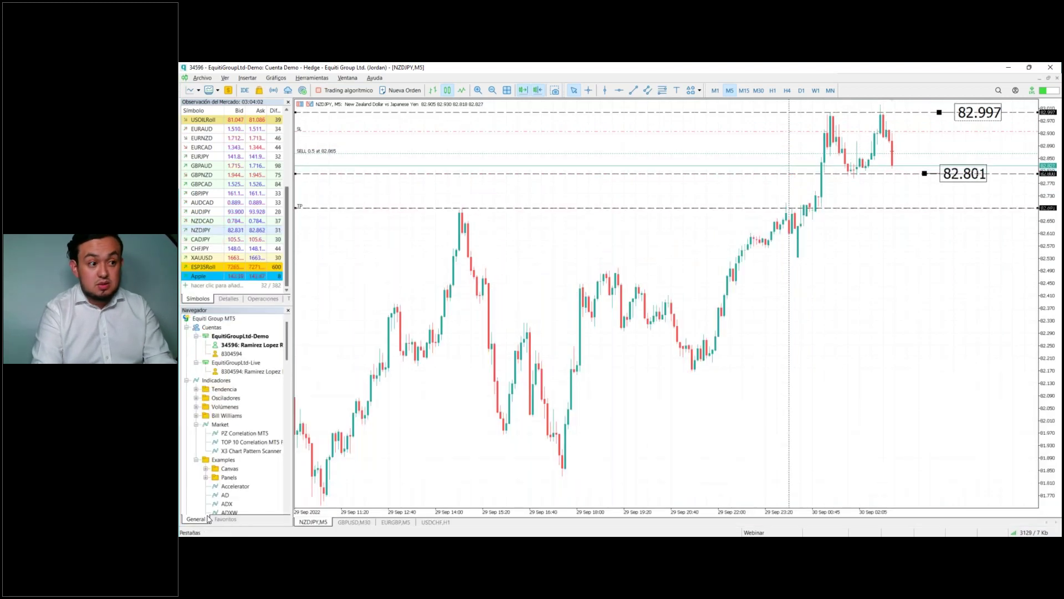
key(ctrl+t)
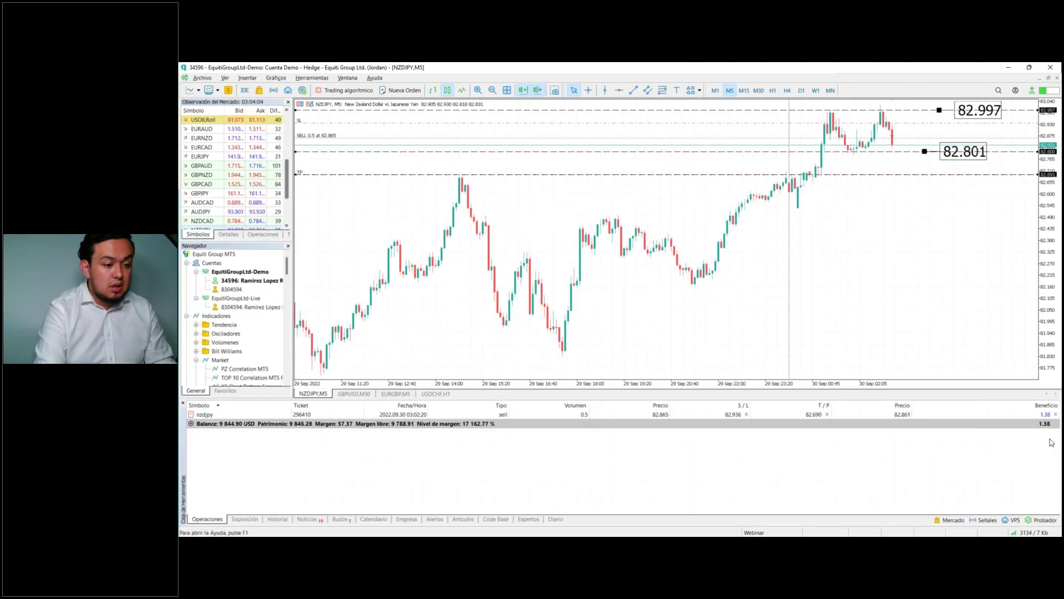
click(1055, 414)
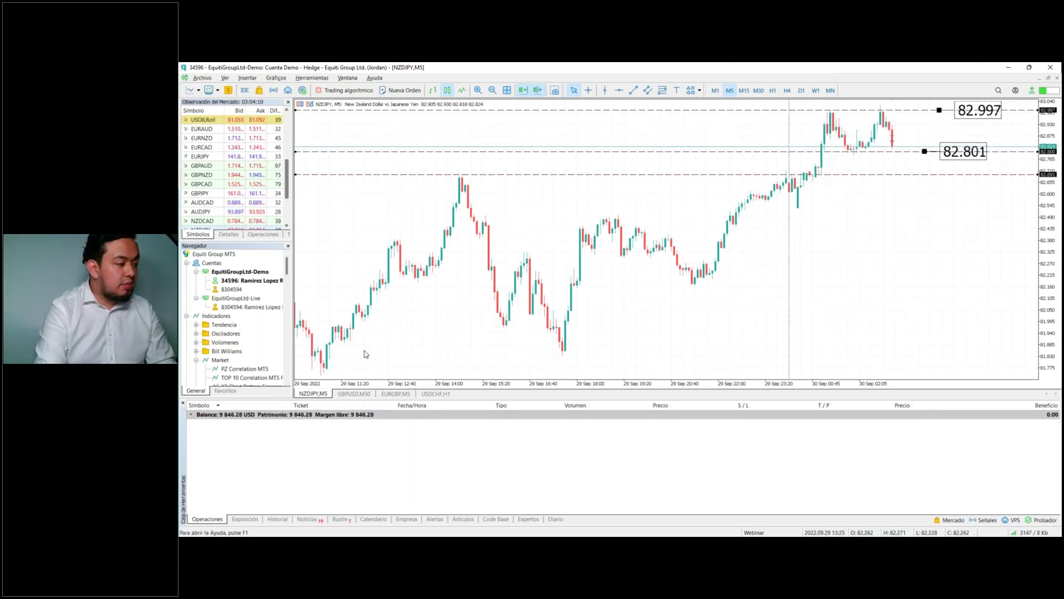
Step: Start a new order set to market execution with the Todo/Nada fill policy
click(395, 92)
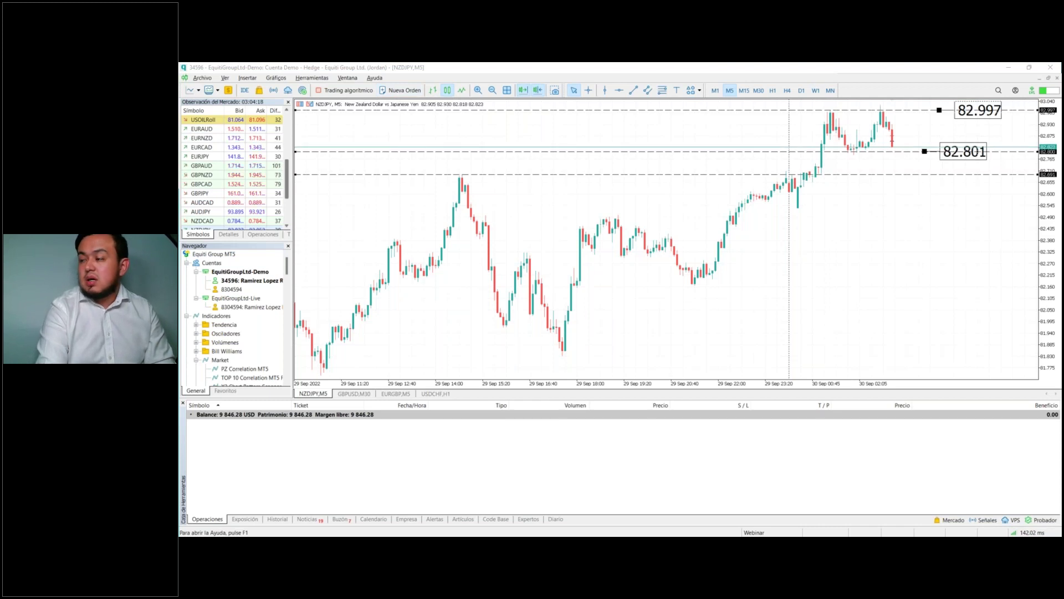
drag(943, 139, 646, 196)
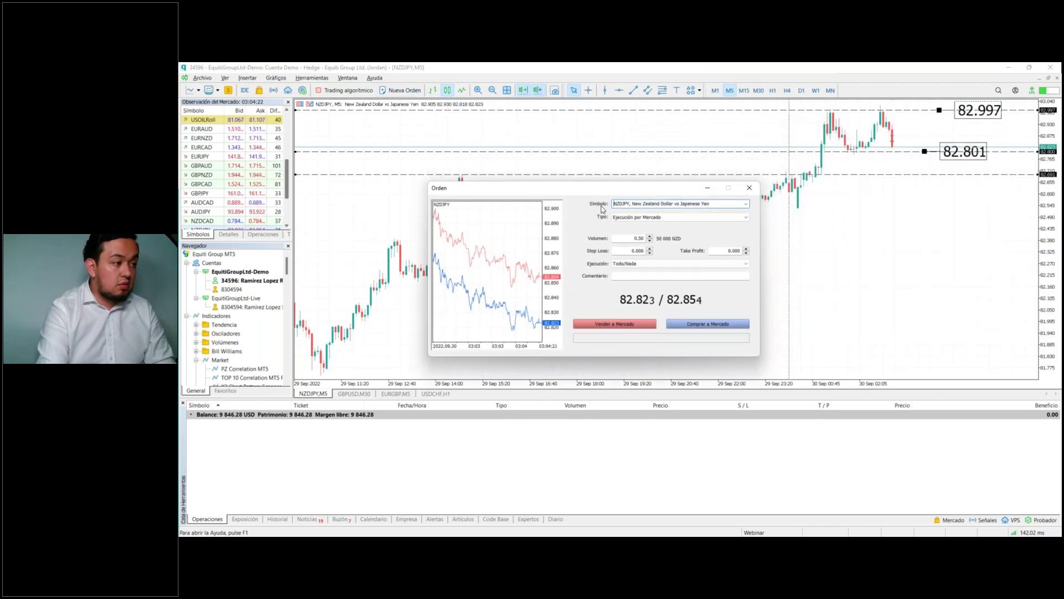
click(637, 217)
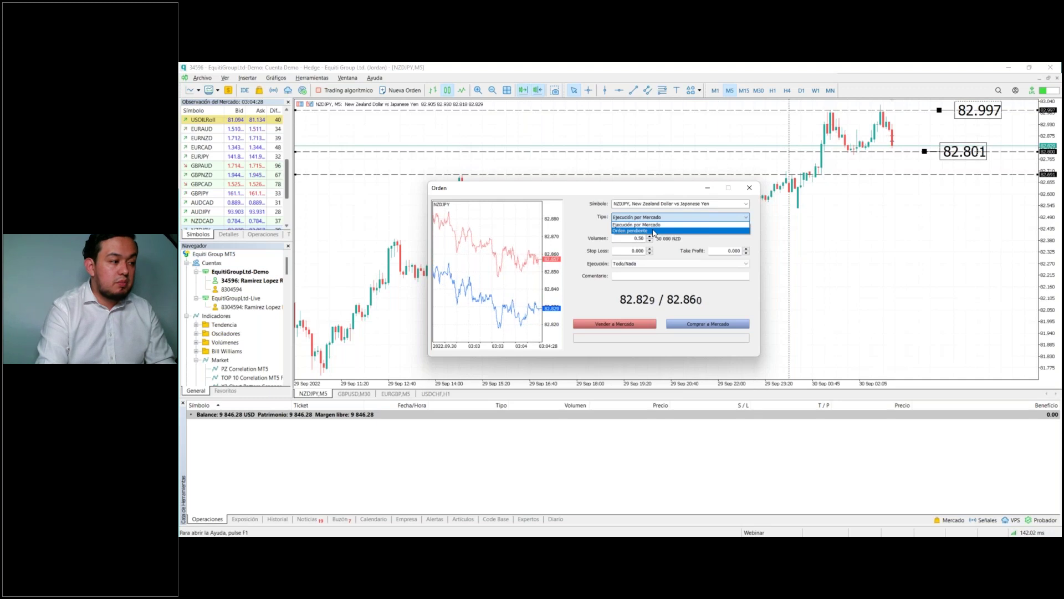
click(654, 230)
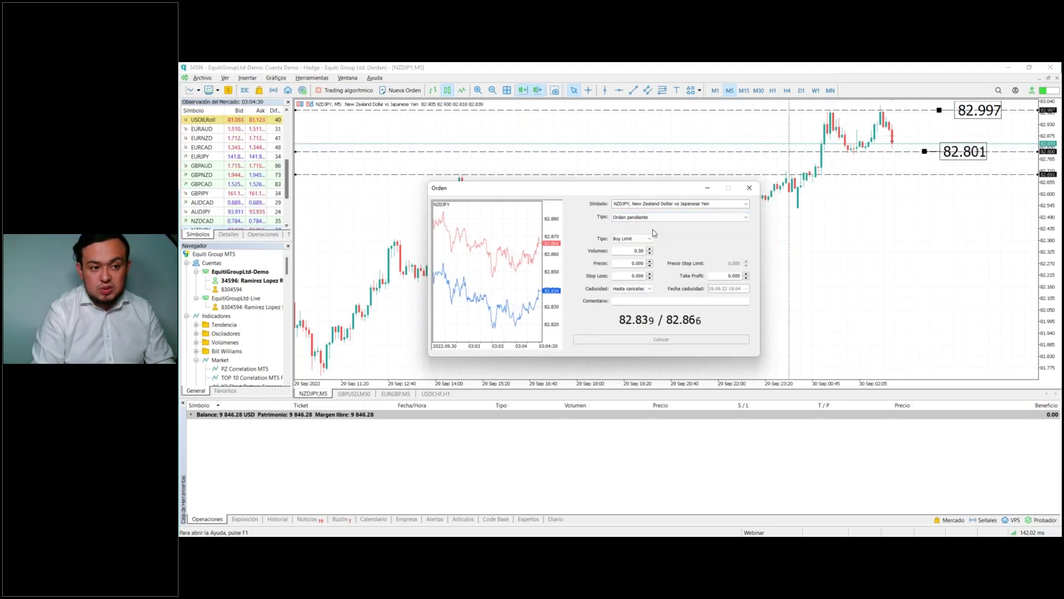
click(647, 220)
click(650, 225)
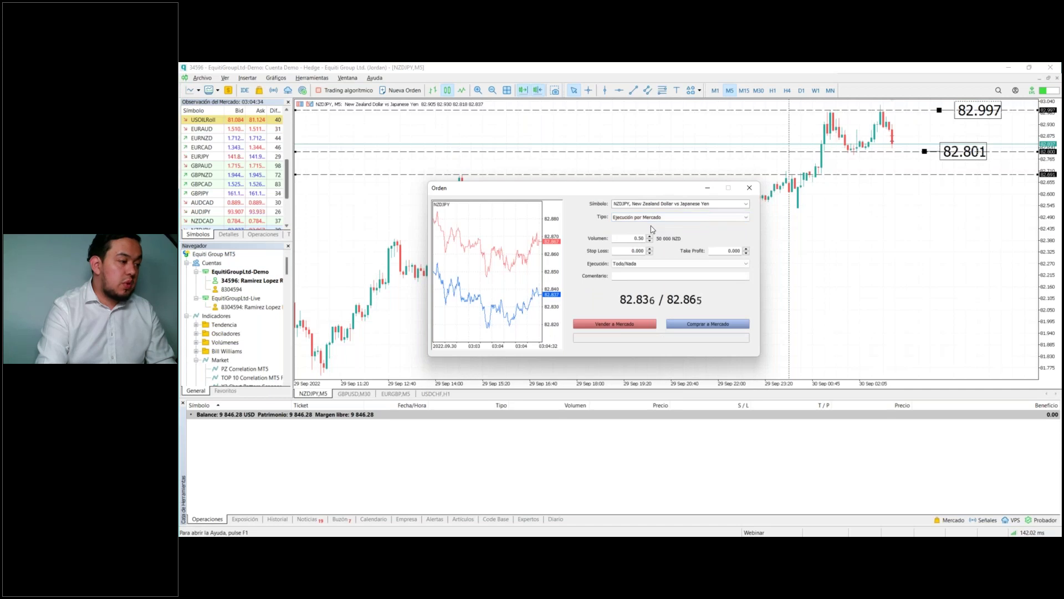
click(638, 265)
click(637, 272)
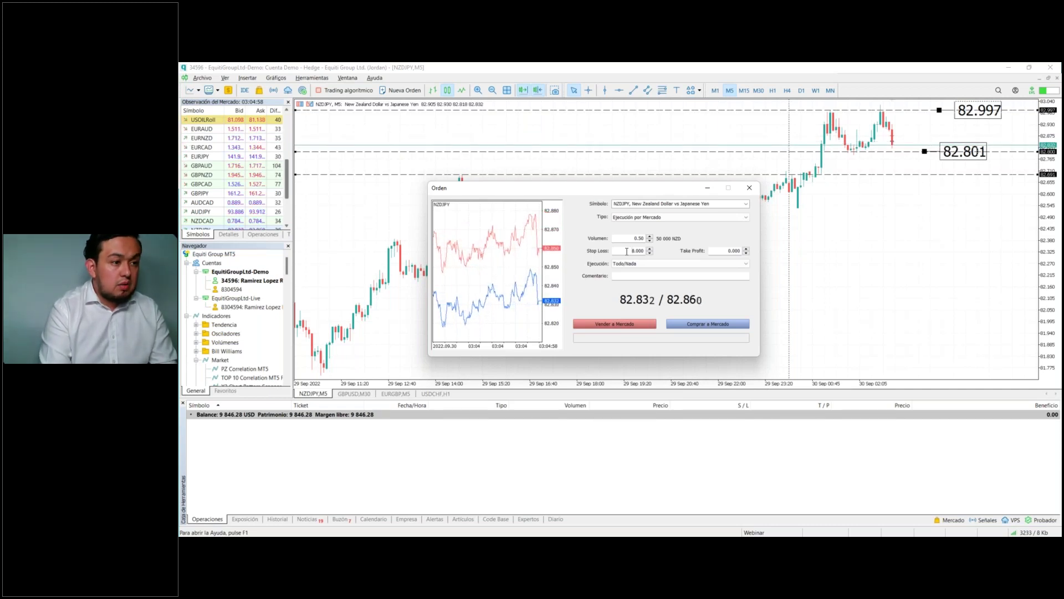
Step: Enter stop loss 83.997 and take profit 82.691, then send the market sell
text(3.997)
click(727, 251)
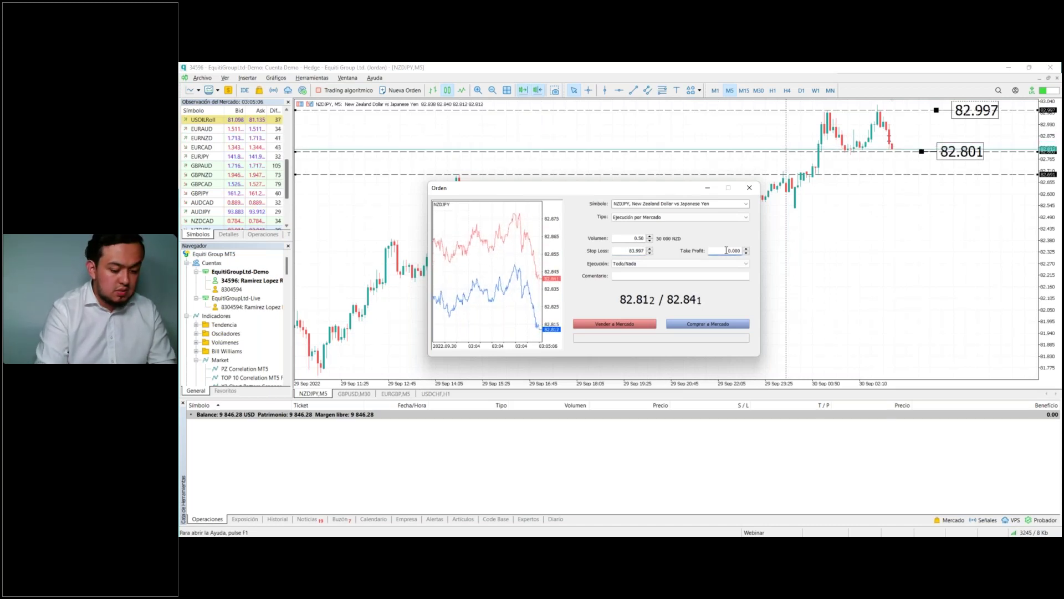
text(82.691)
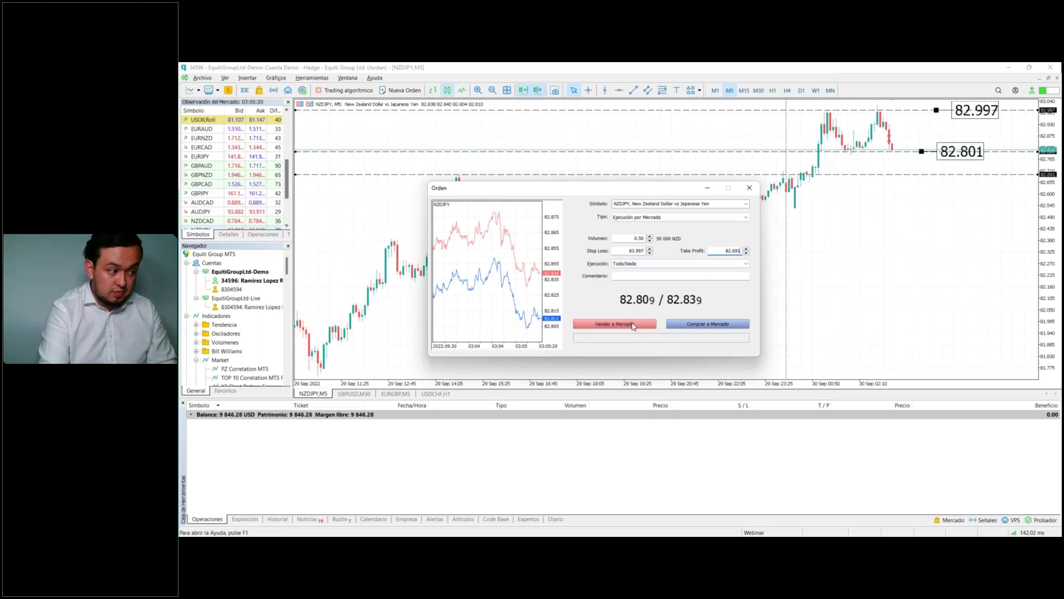
click(636, 323)
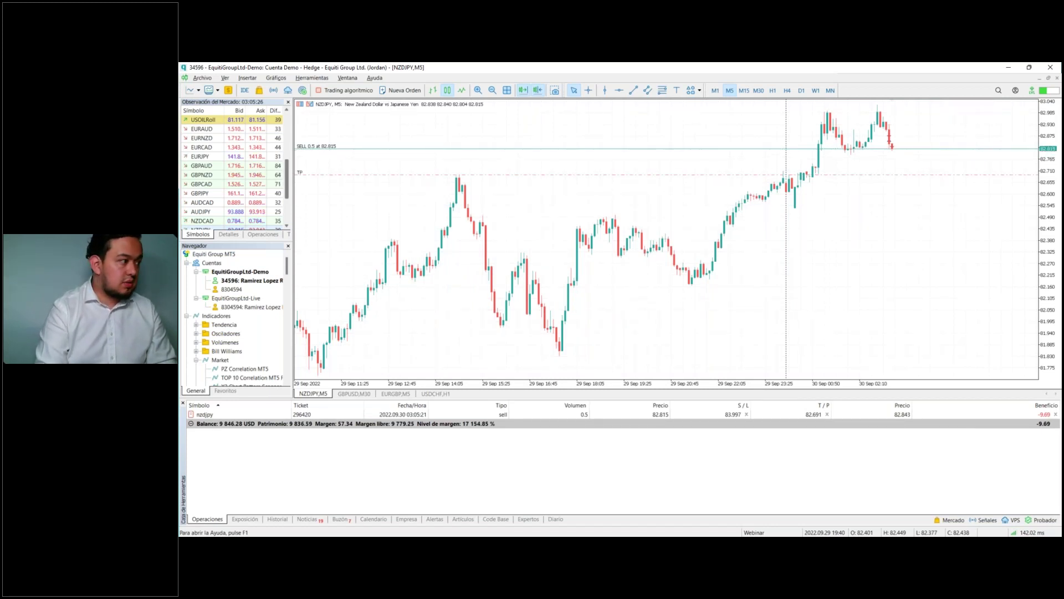
Step: Drag the sell's stop loss down to 83.020, then open the Strategy Tester settings
drag(1052, 171, 1055, 243)
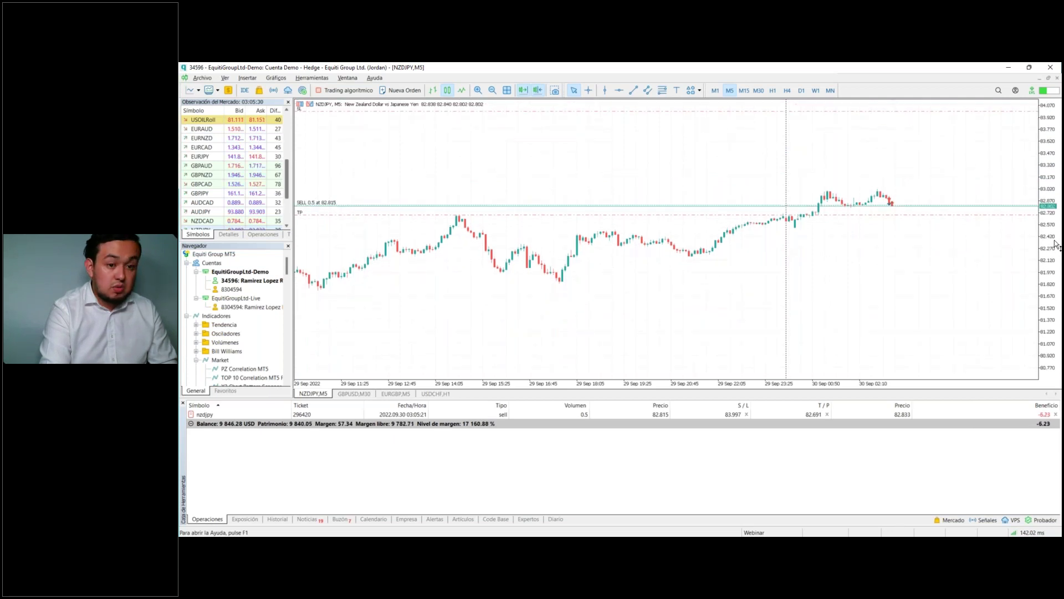
click(933, 111)
drag(933, 111, 942, 187)
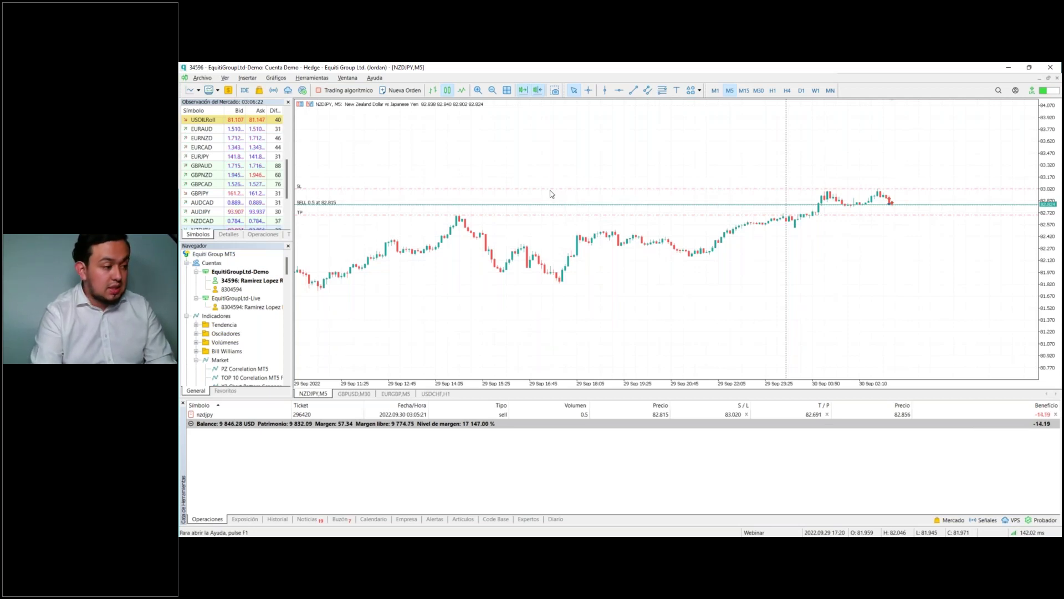
key(ctrl+r)
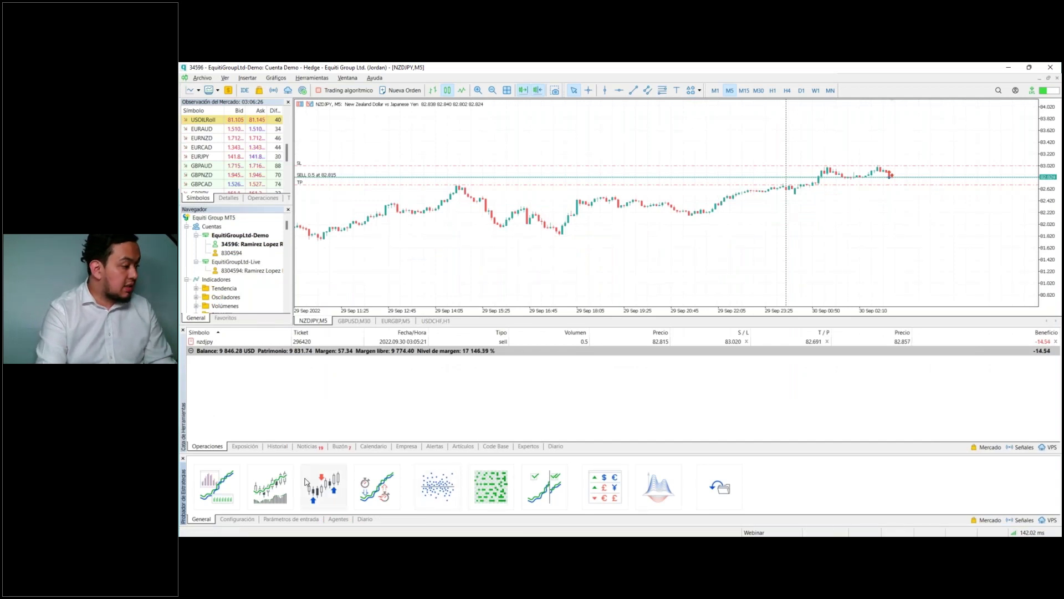
click(250, 516)
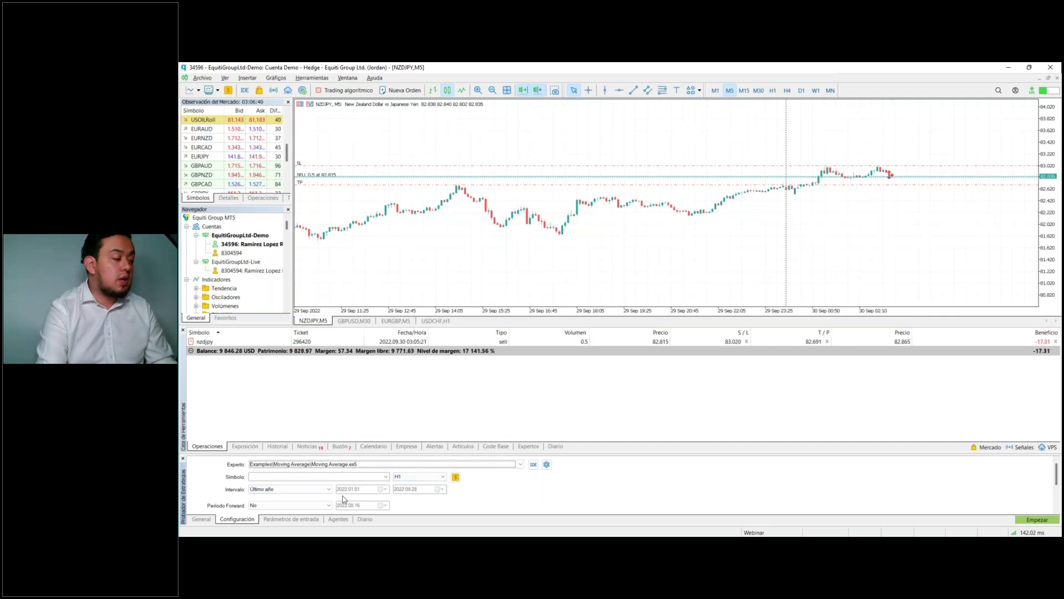
scroll(343, 496, down, 3)
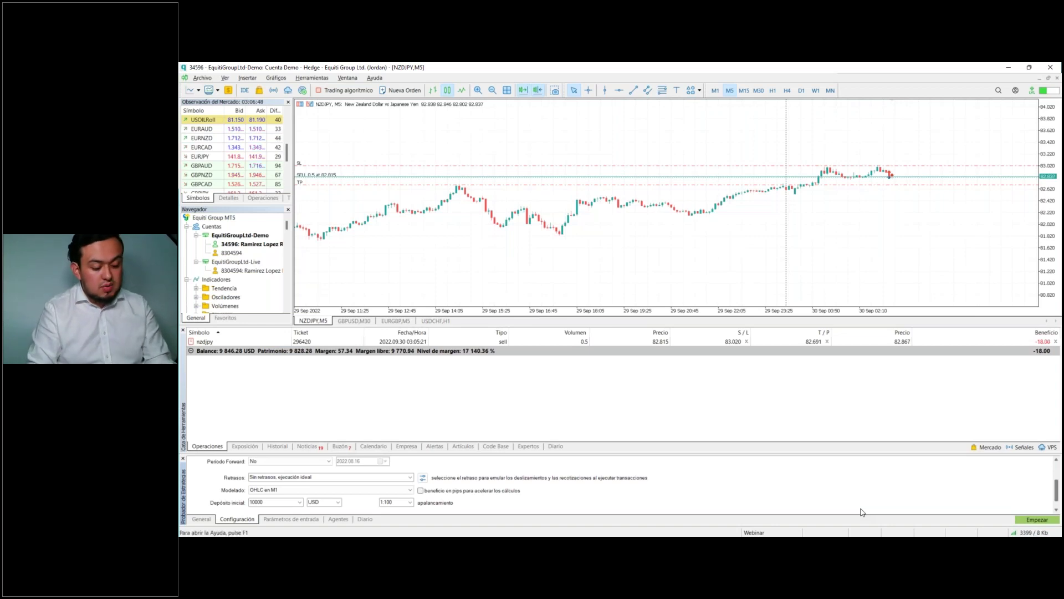
Step: Close the Strategy Tester and trade list, then show an enlarged Data Window with NZDJPY M5 candle values
key(ctrl+r)
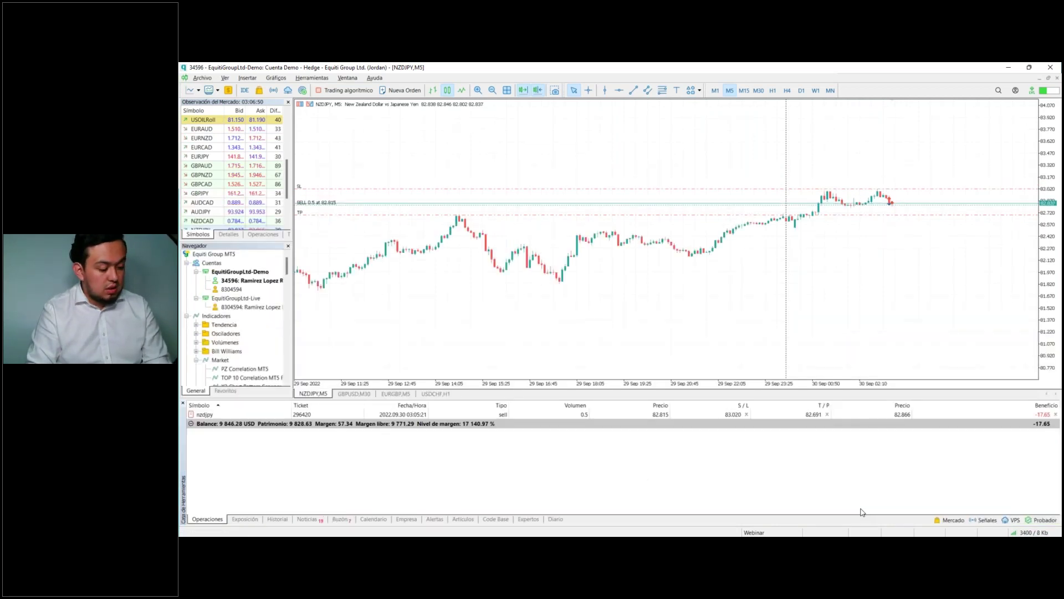
key(ctrl+t)
key(ctrl+d)
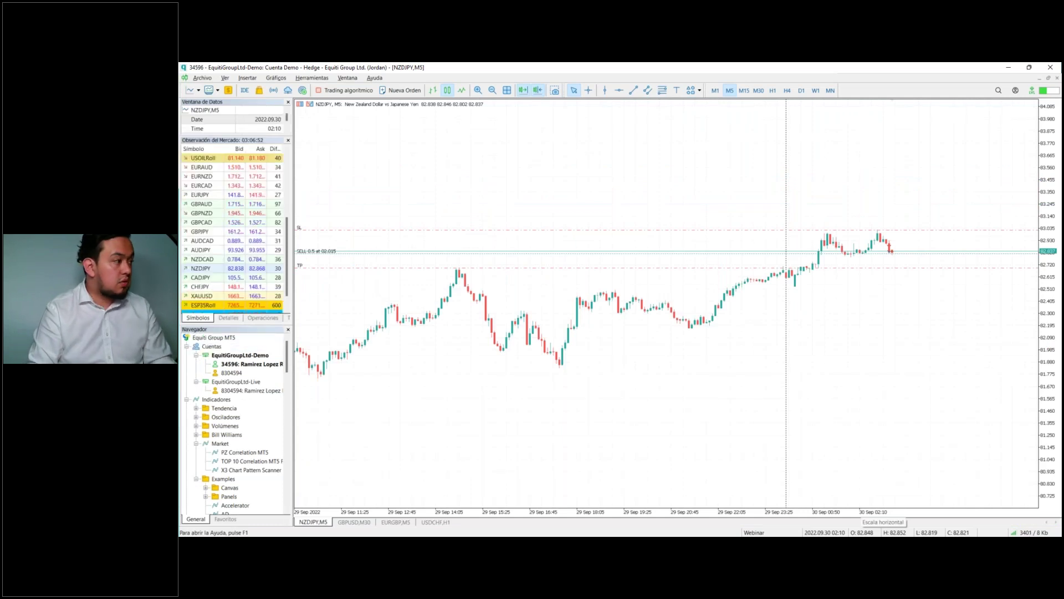
drag(229, 134, 229, 203)
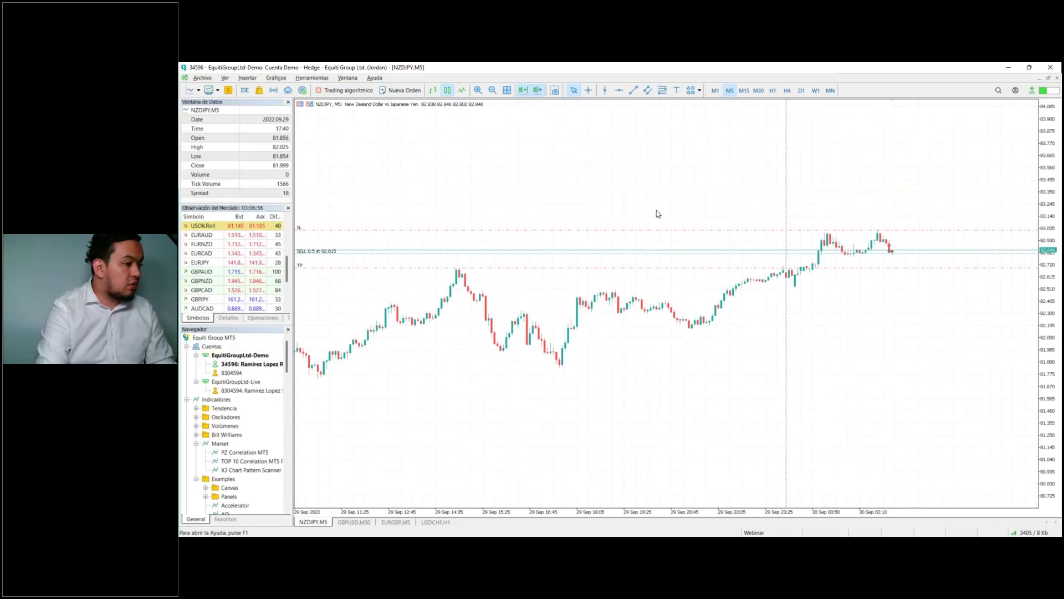
mouse_move(893, 254)
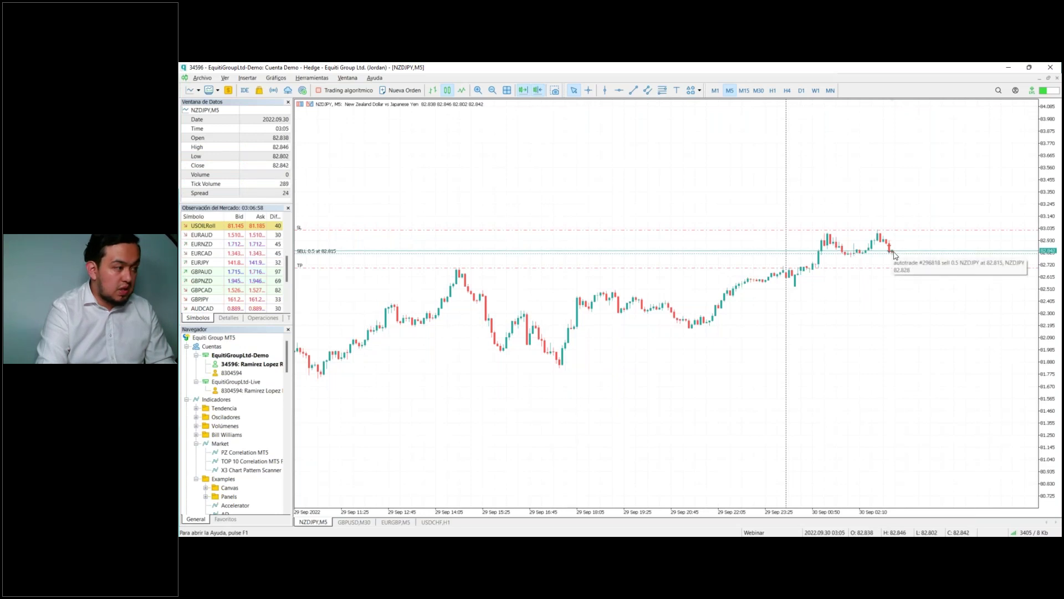